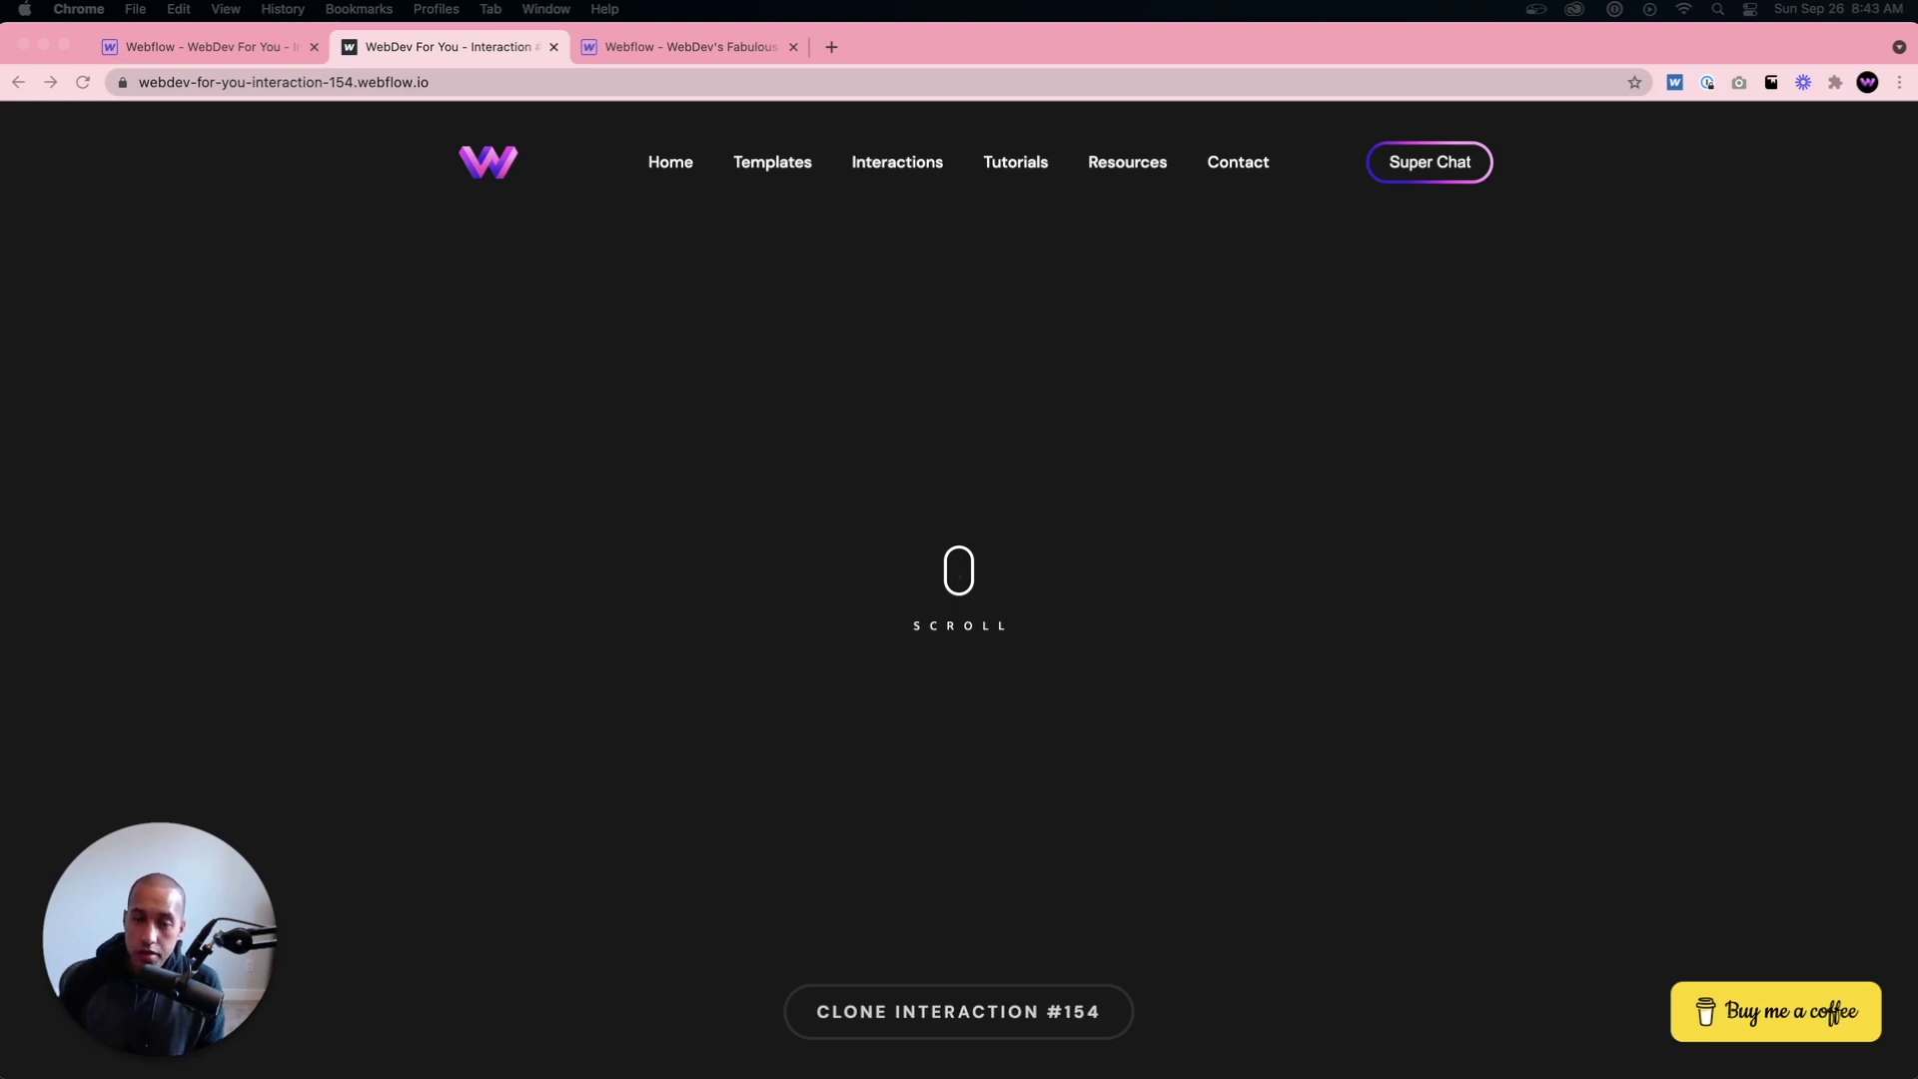
Step: In the Designer, add a Section to the page and give it the class 'section'
left_click(1039, 654)
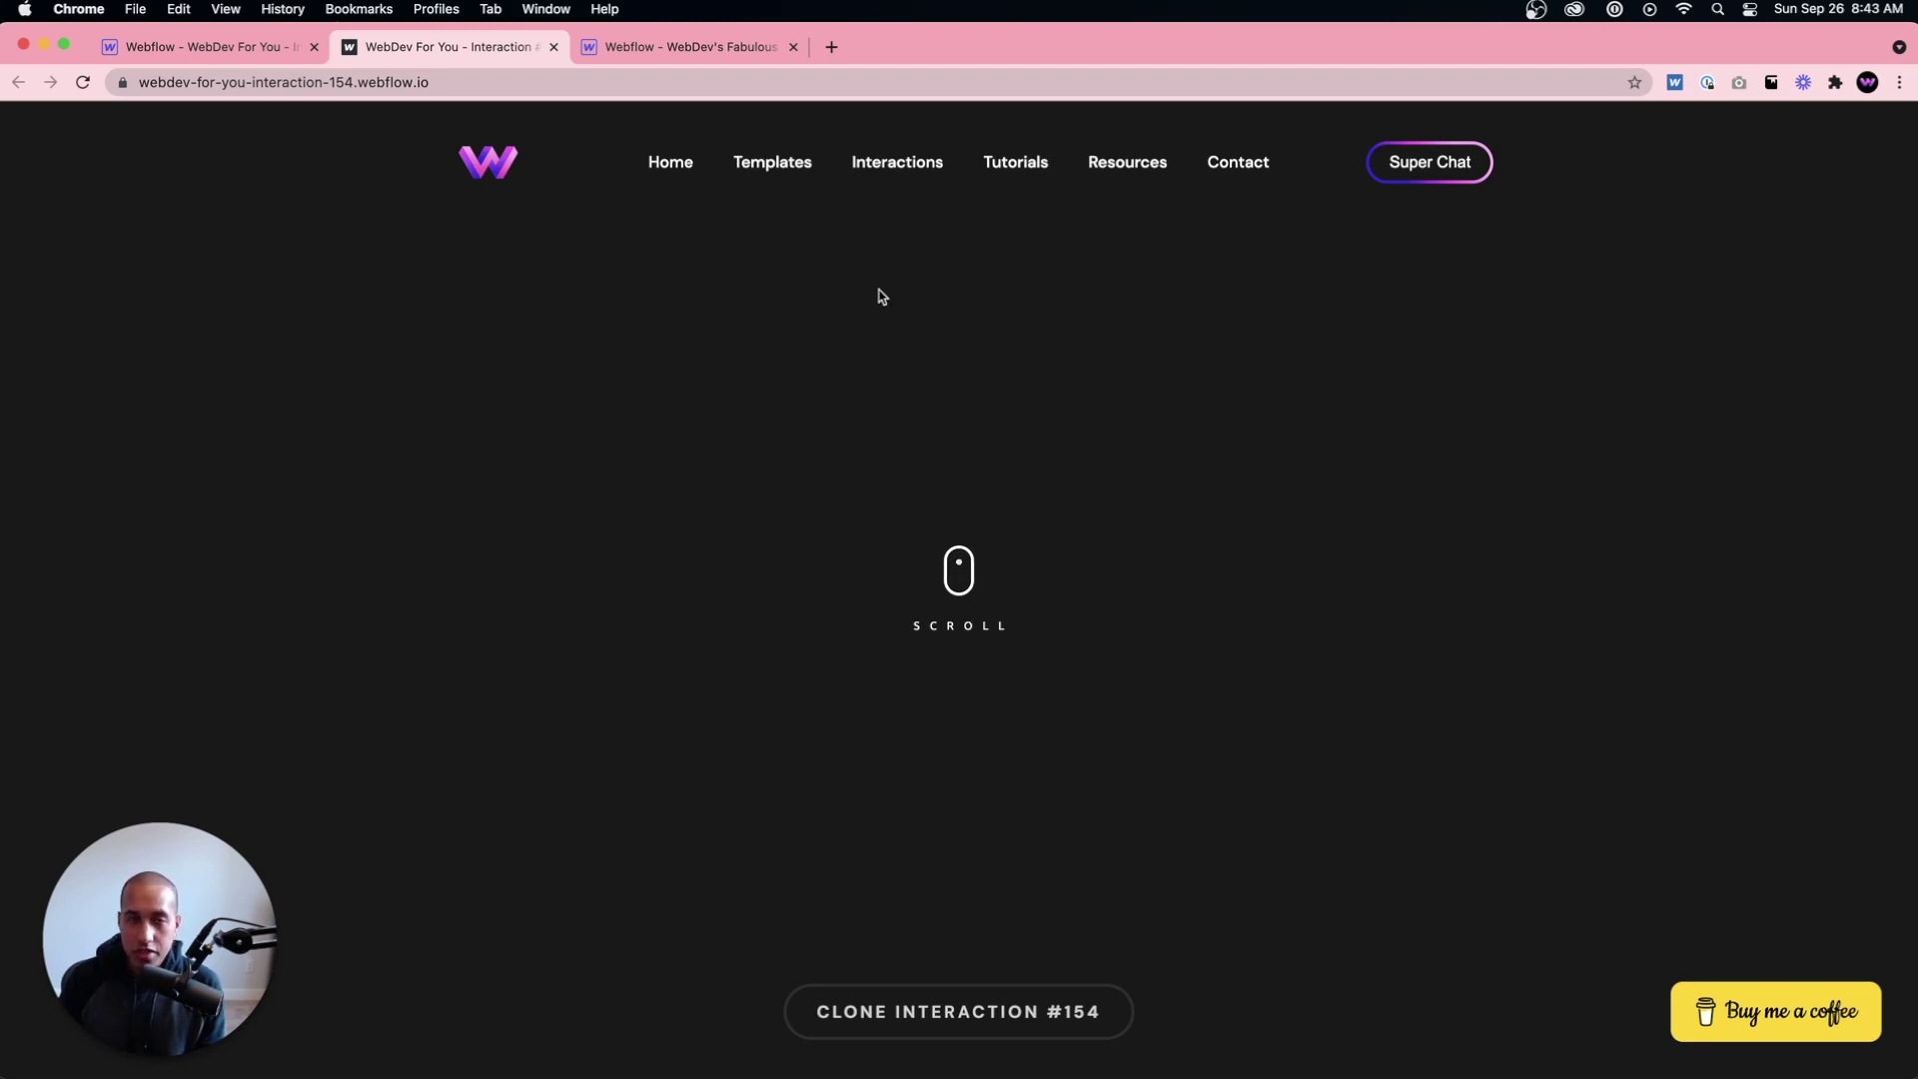
left_click(682, 55)
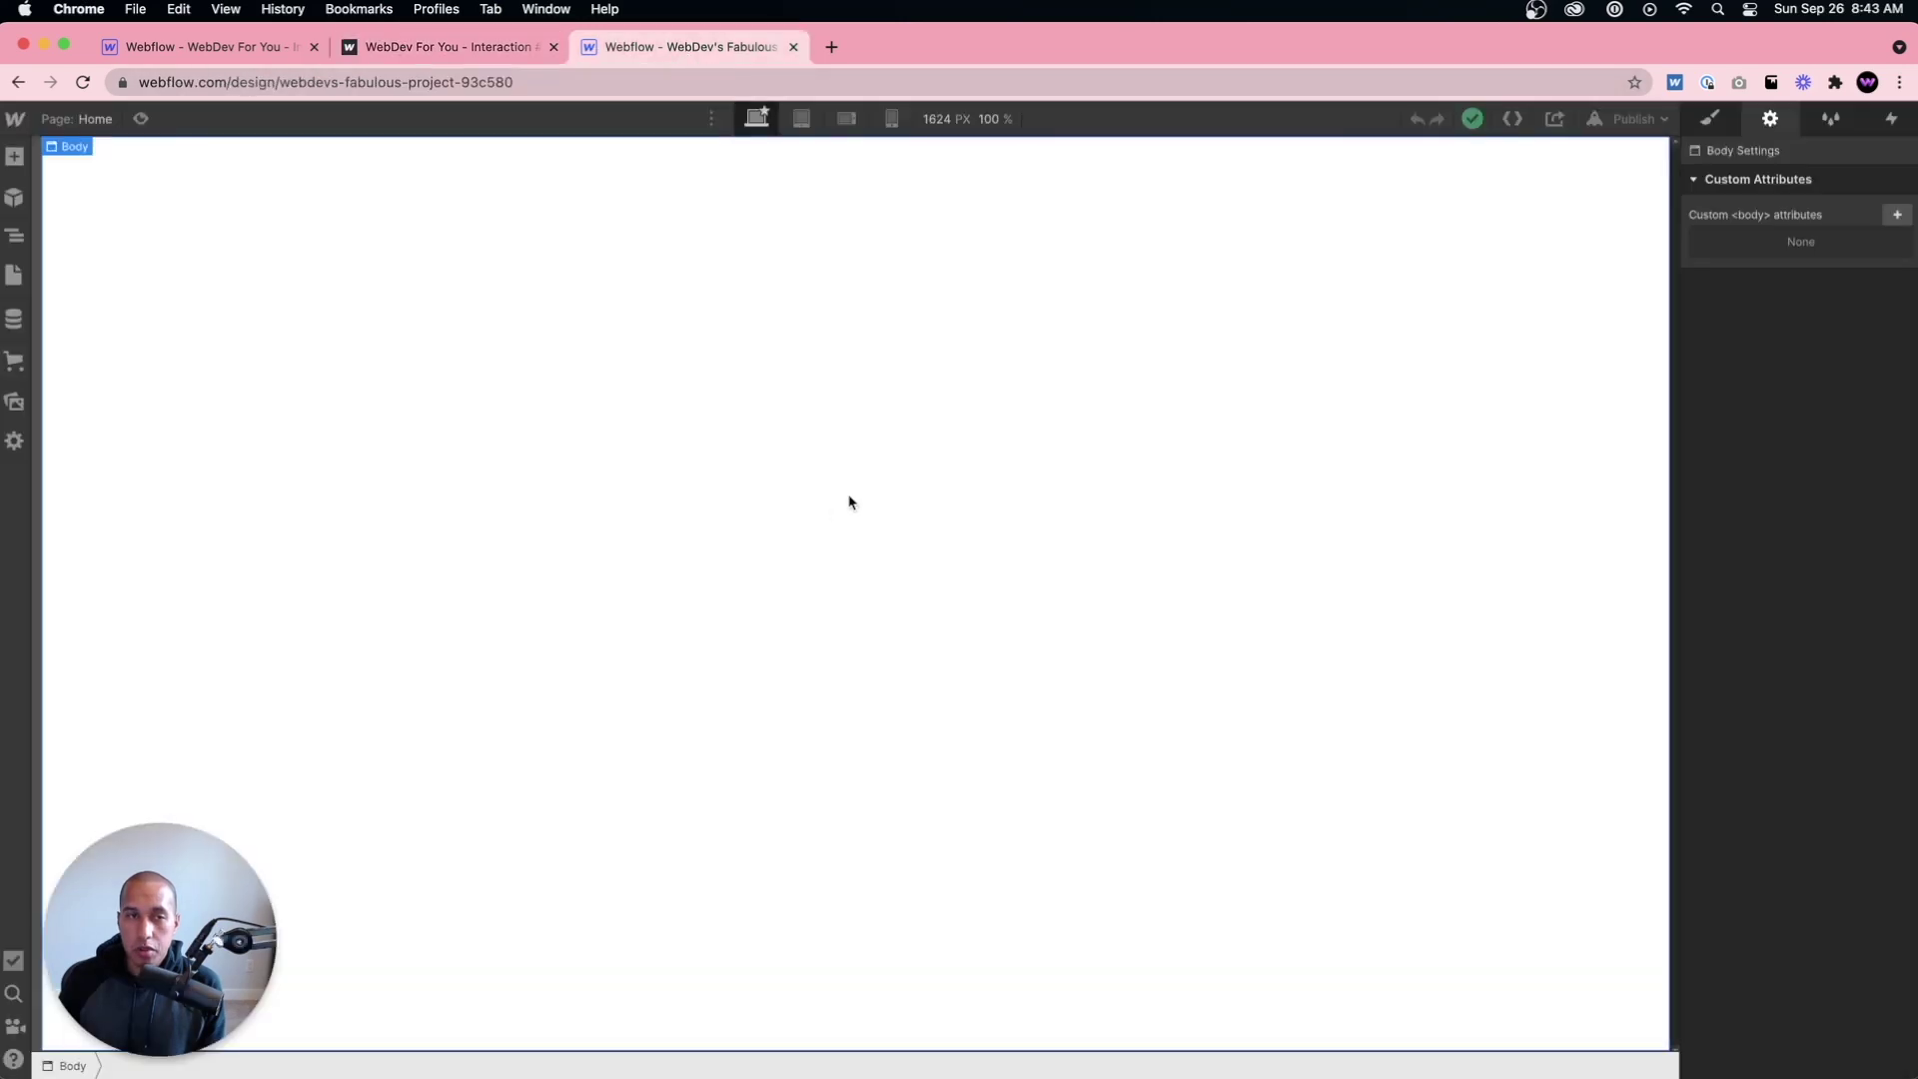
left_click(1716, 119)
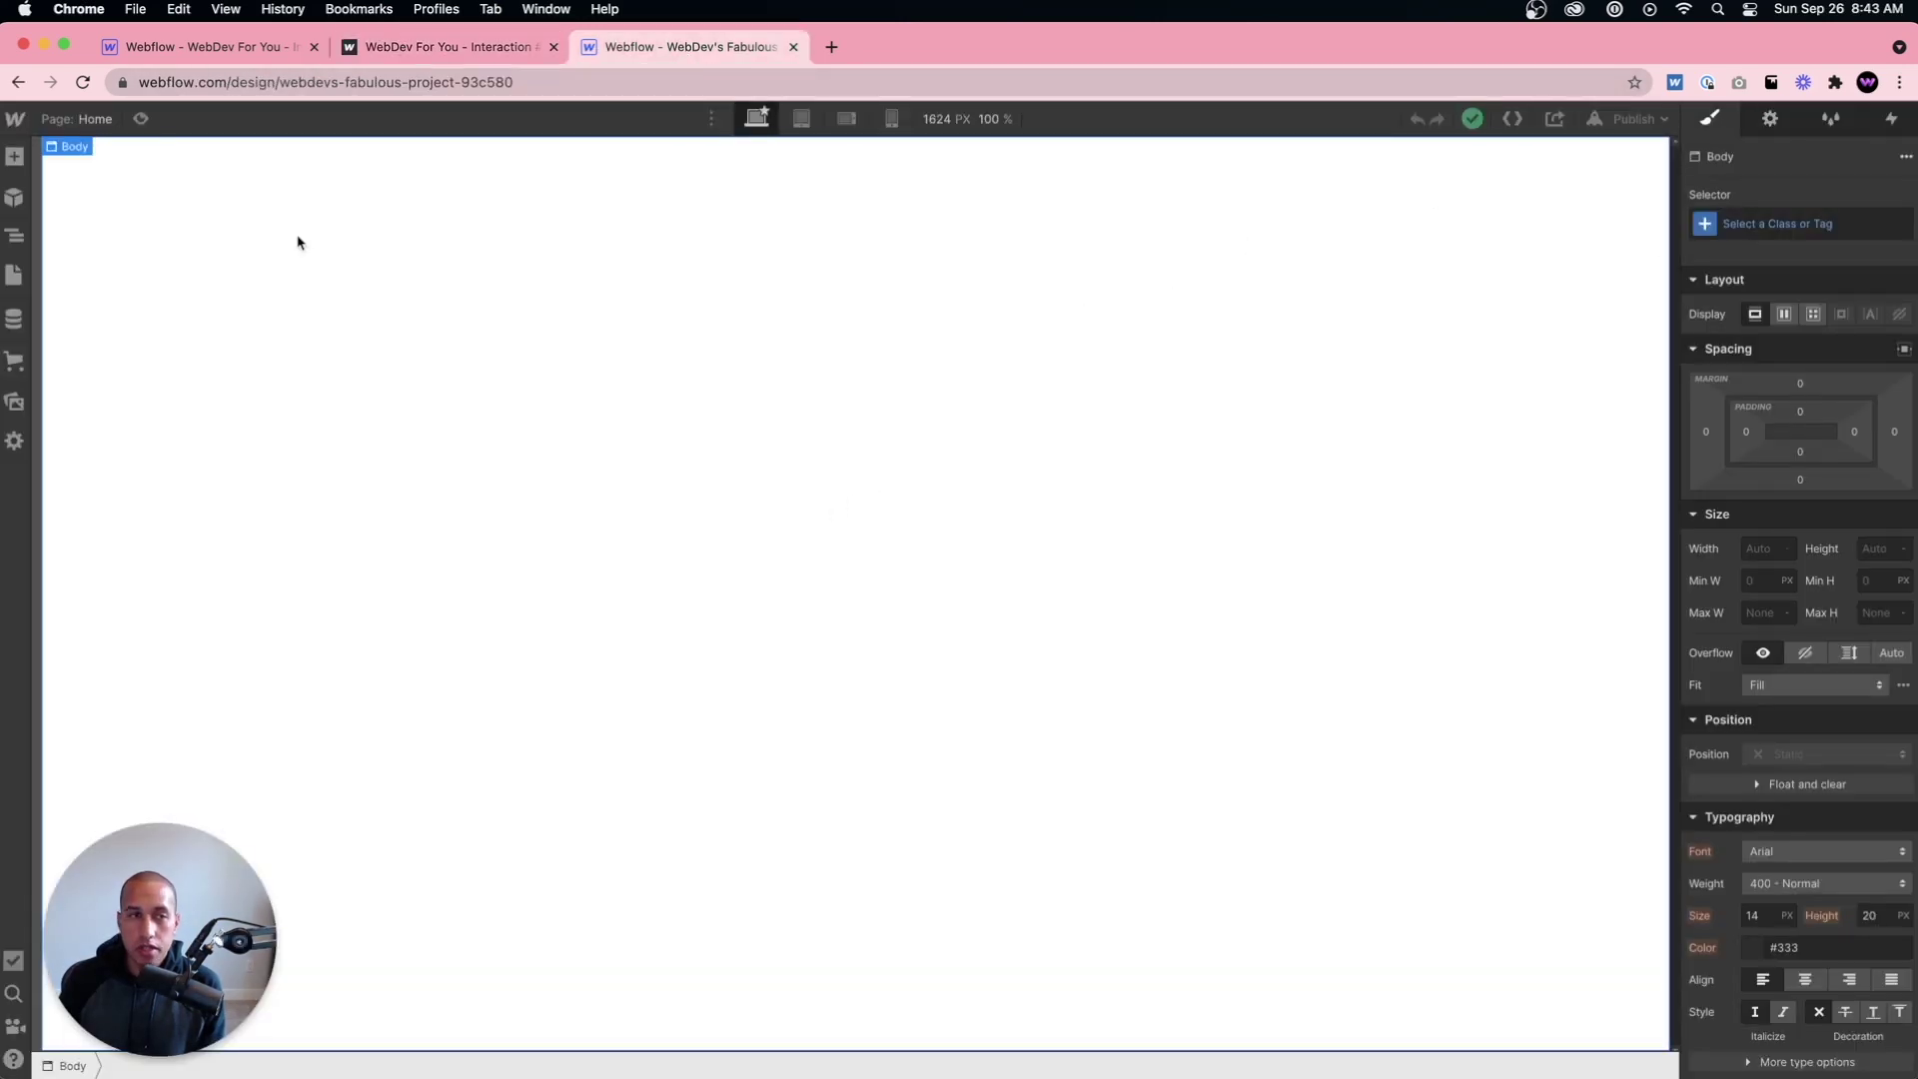
left_click(14, 158)
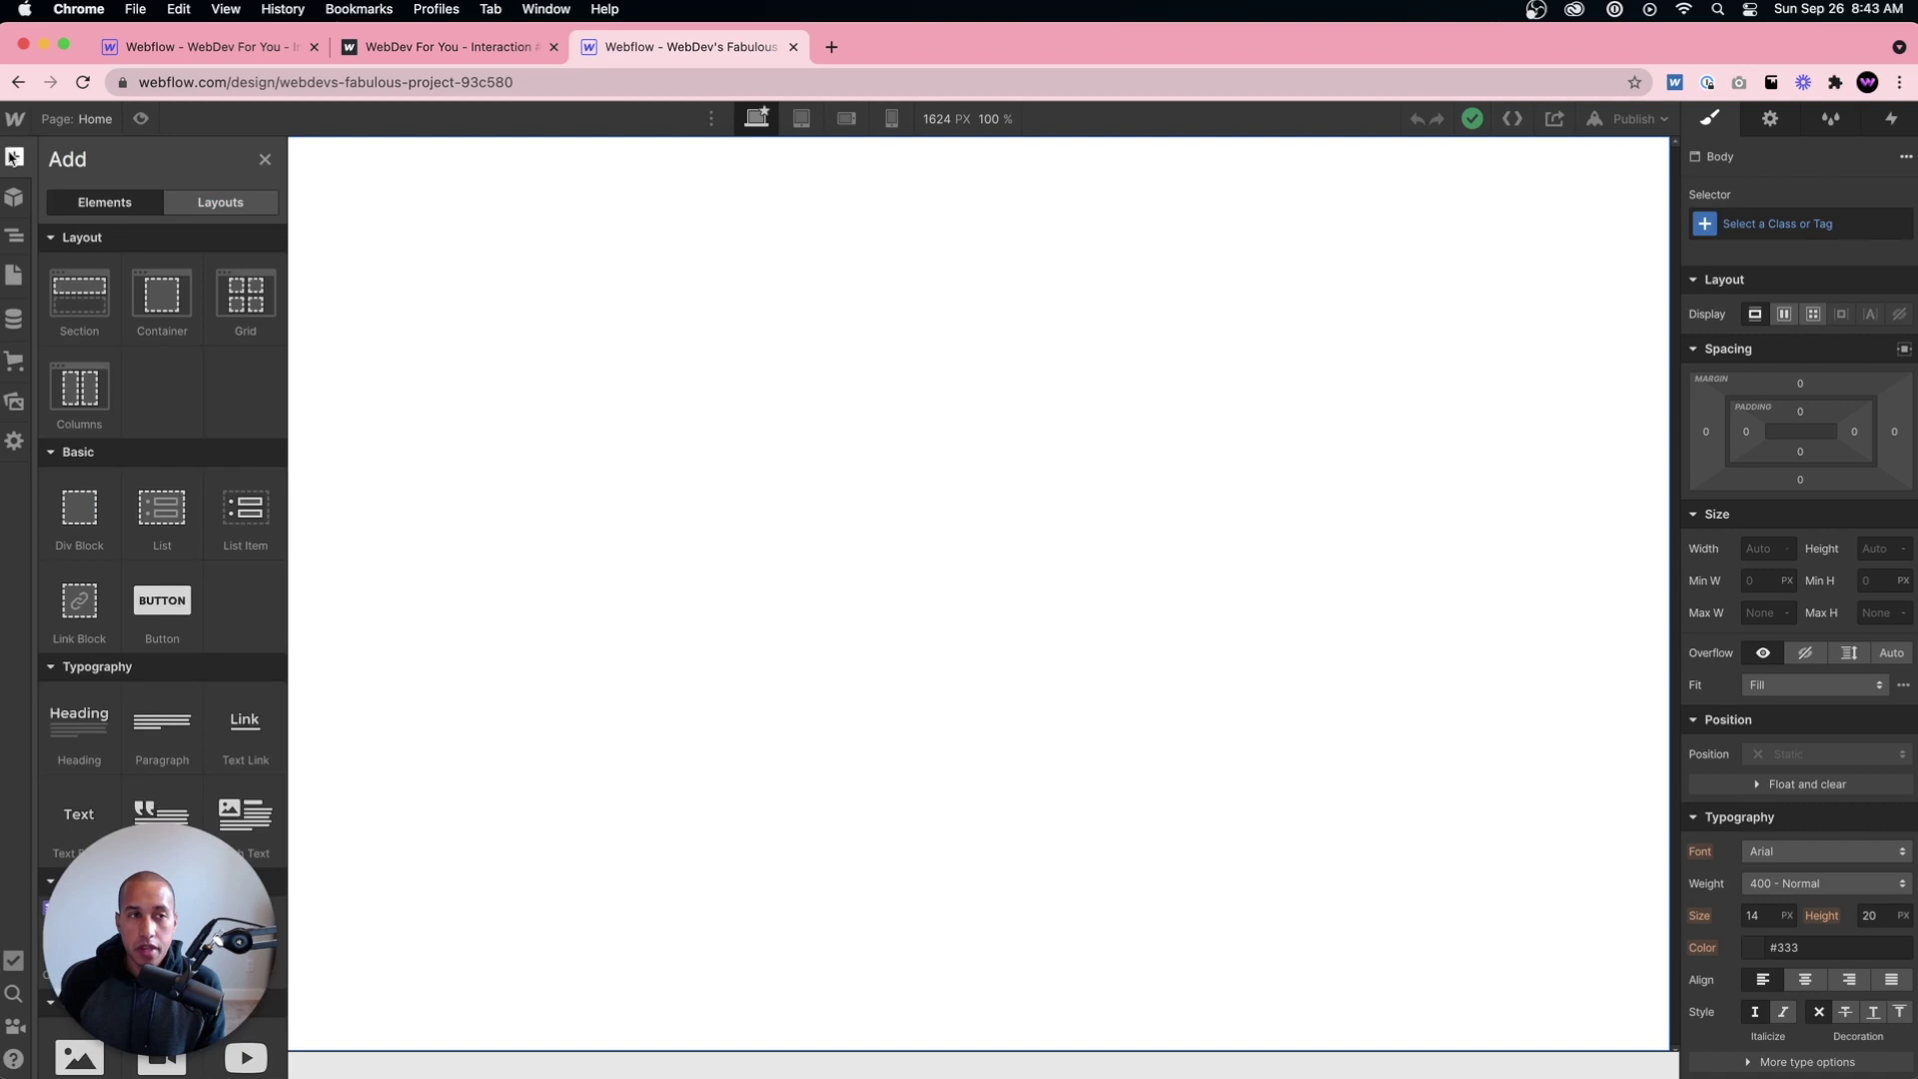
left_click_drag(106, 306, 1281, 330)
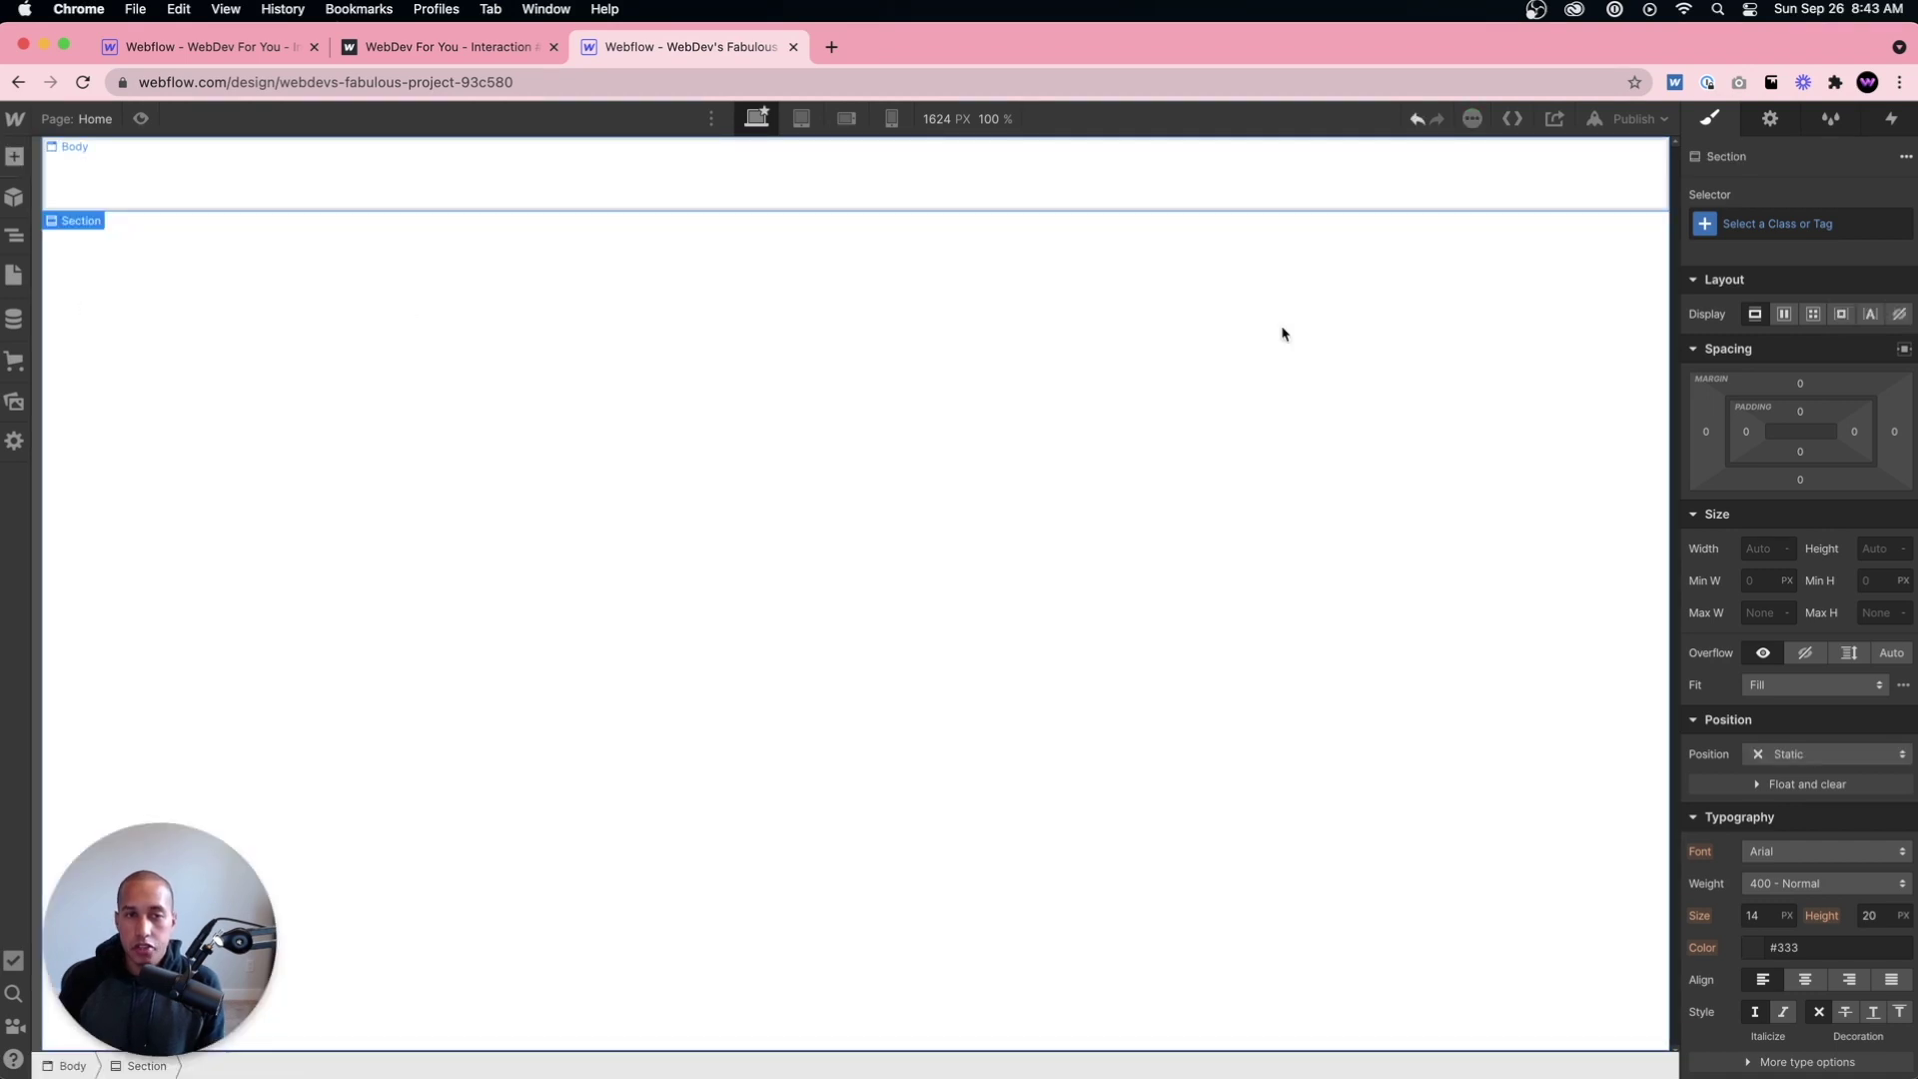
left_click(1771, 220)
type("section")
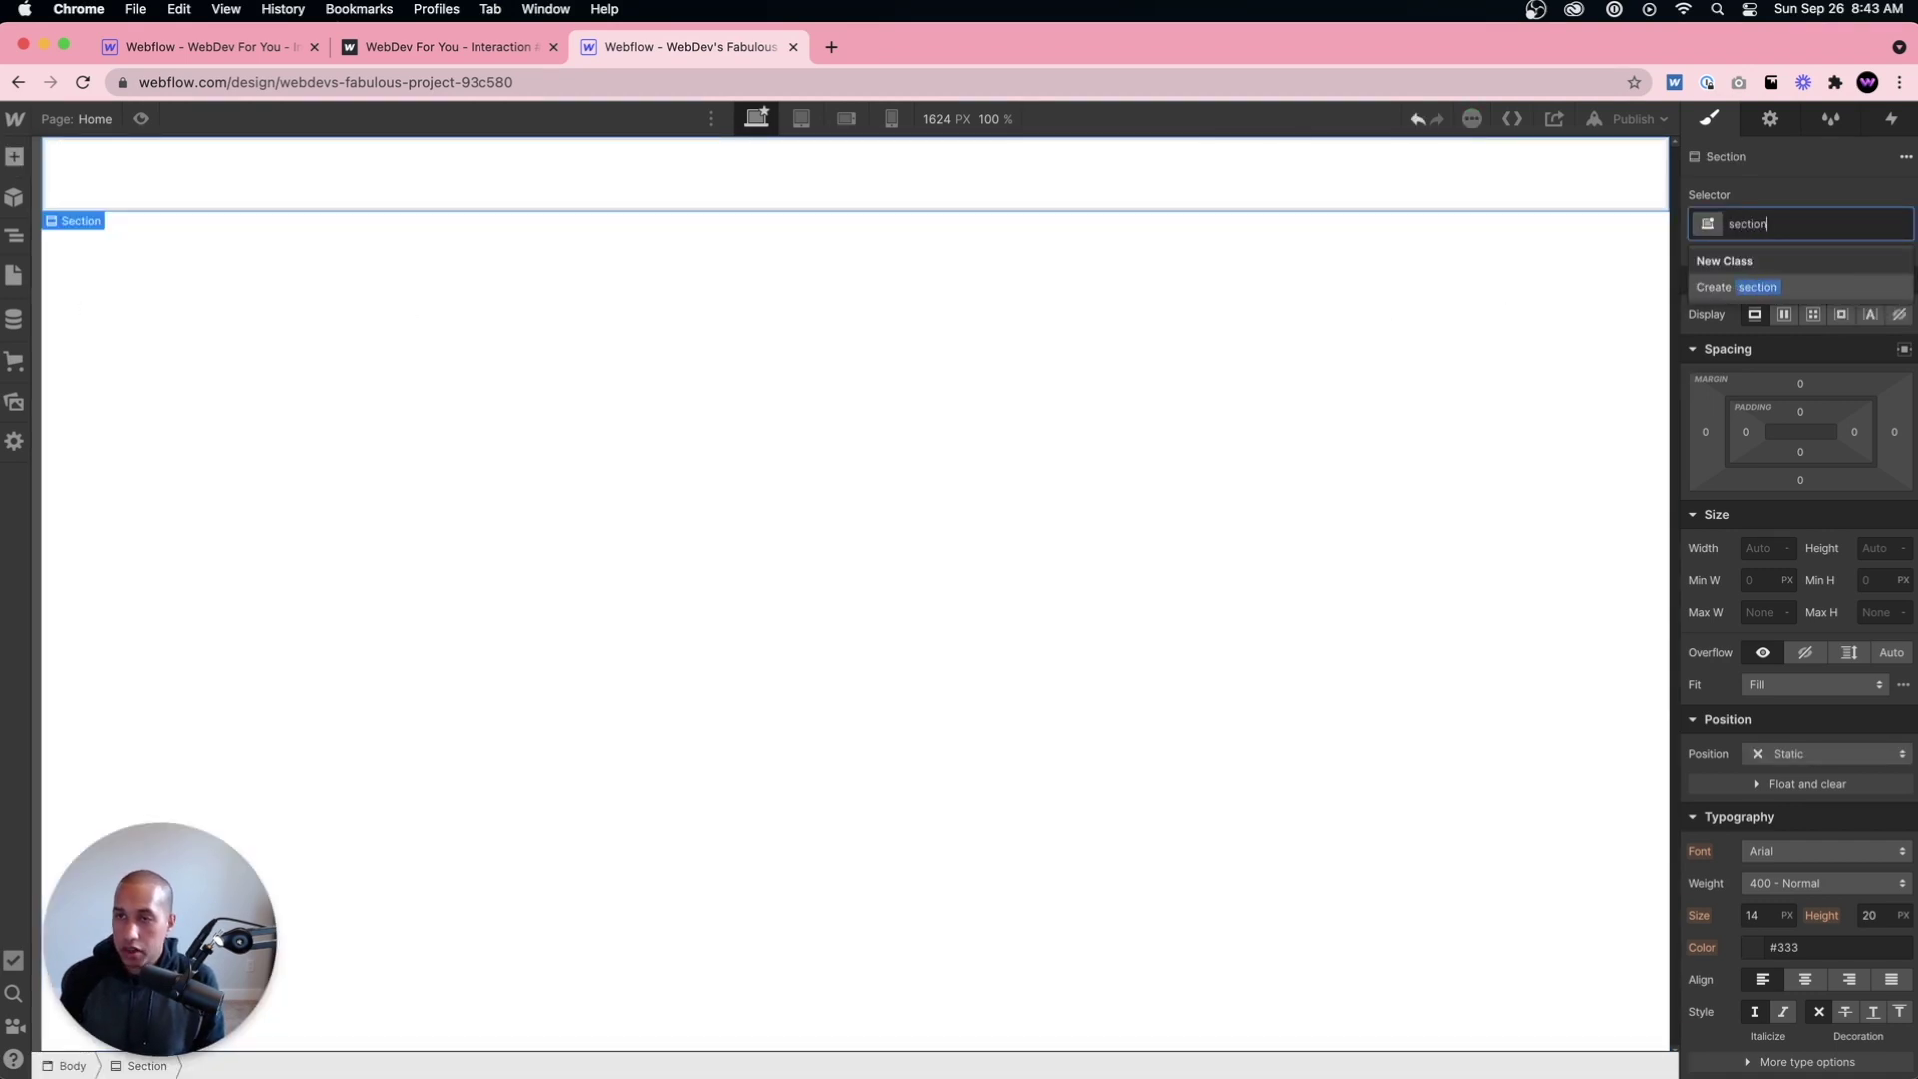
key("Return")
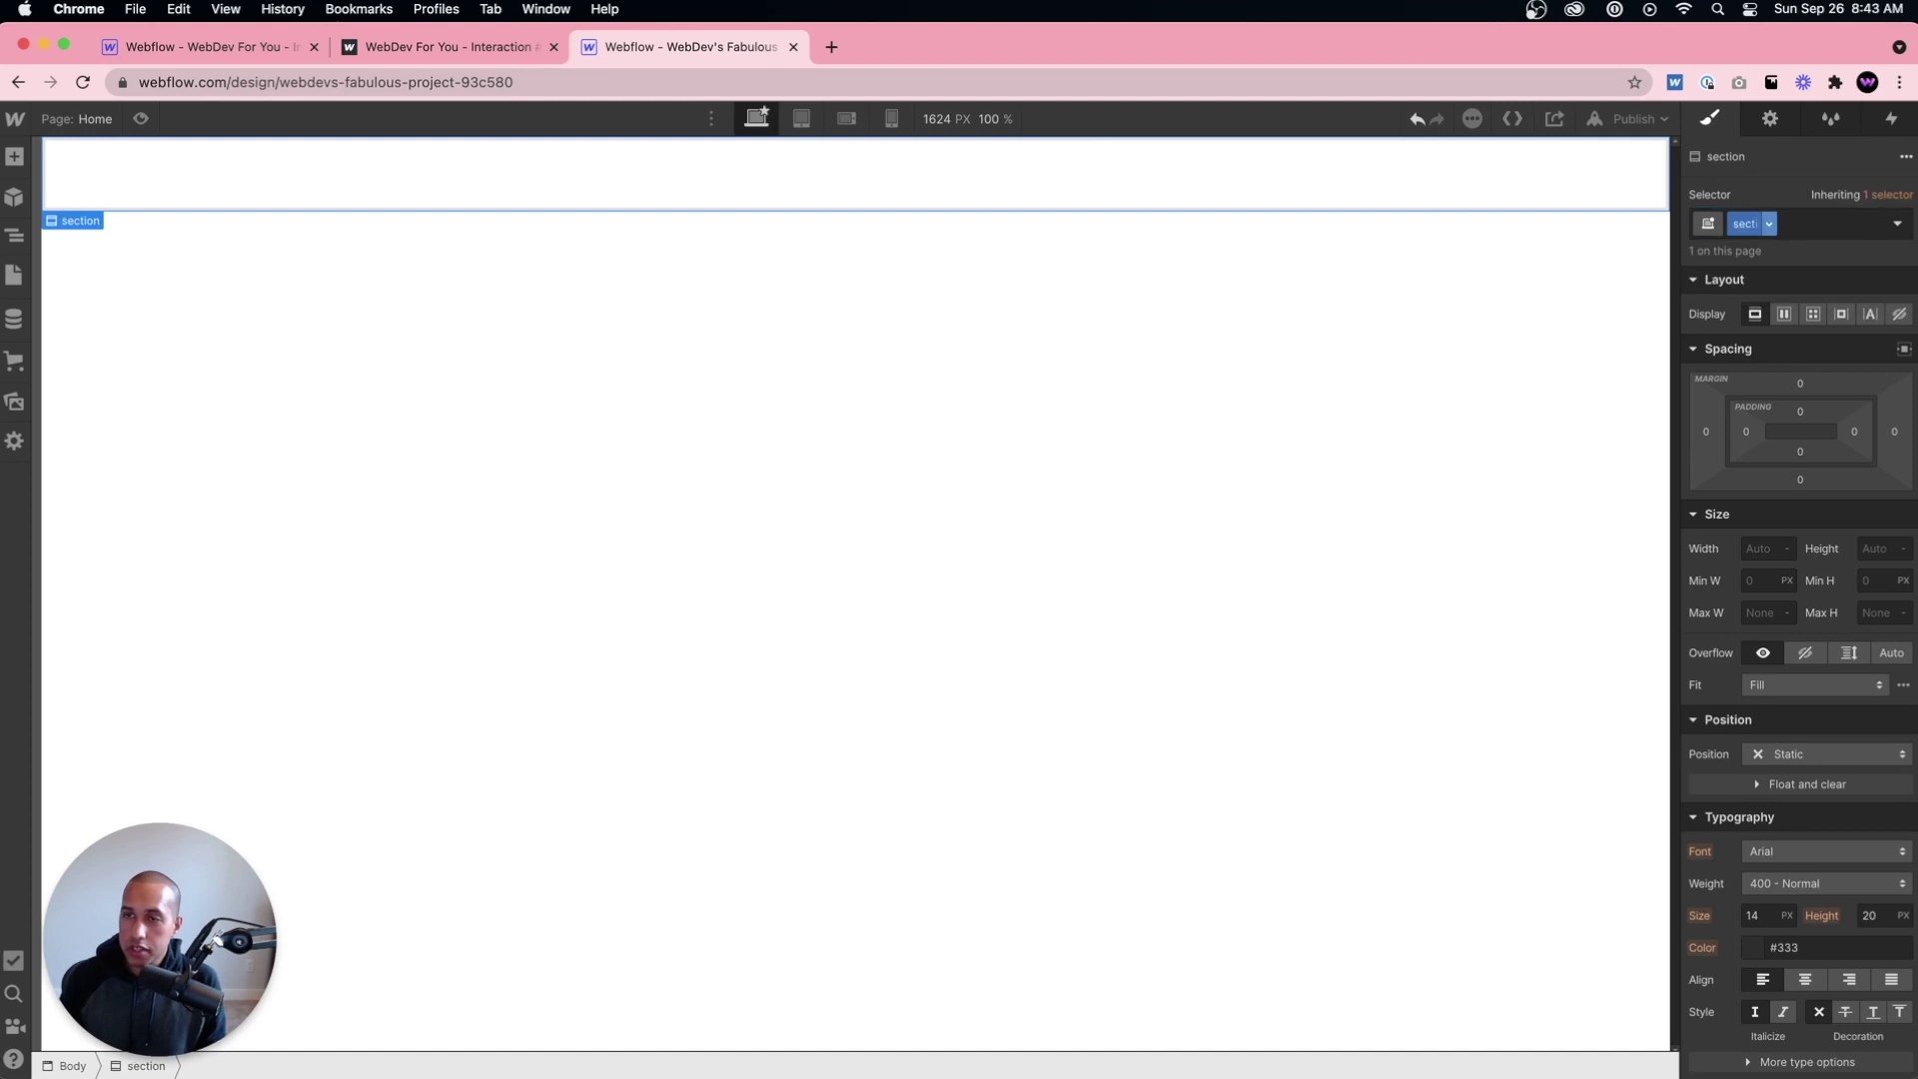
Step: Give the section a 100vh minimum height and a #181818 background
left_click(1875, 581)
type("100vh")
key("Return")
left_click(791, 594)
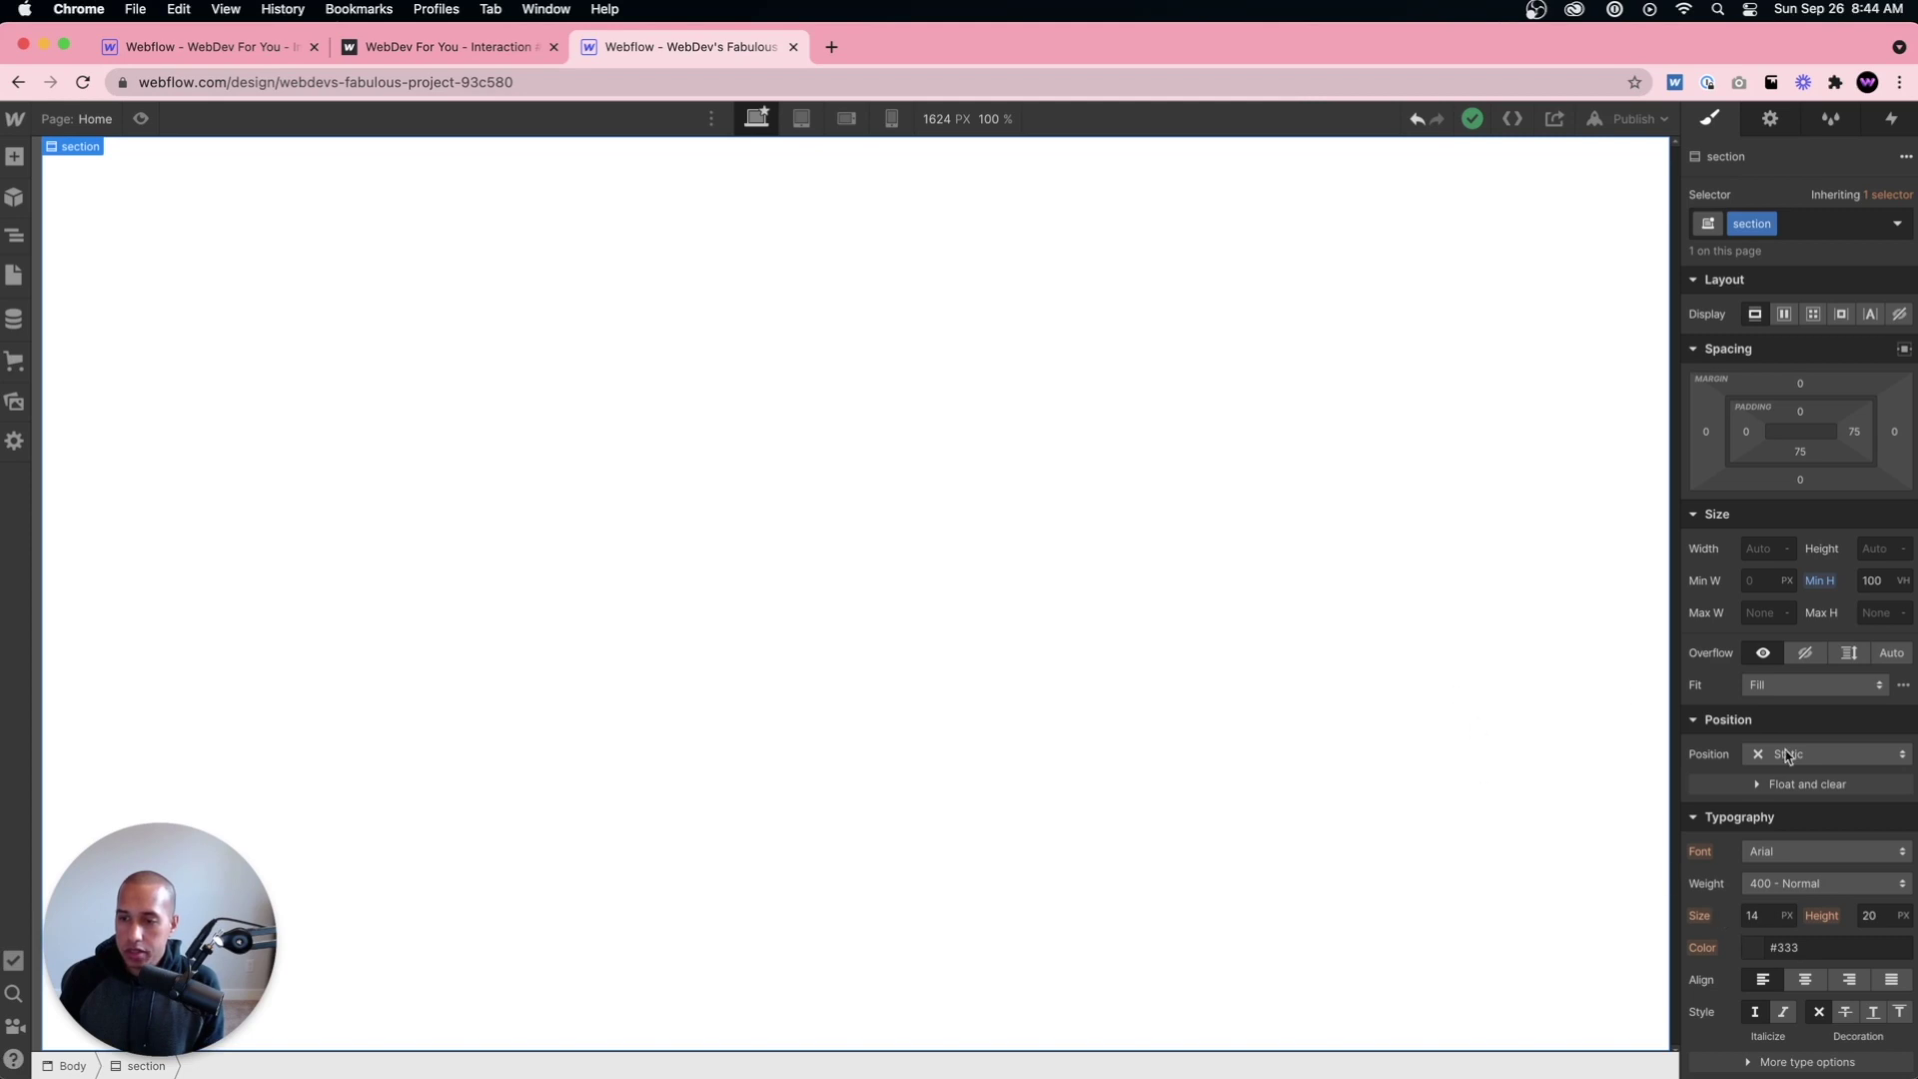
scroll(1778, 780, "down", 3)
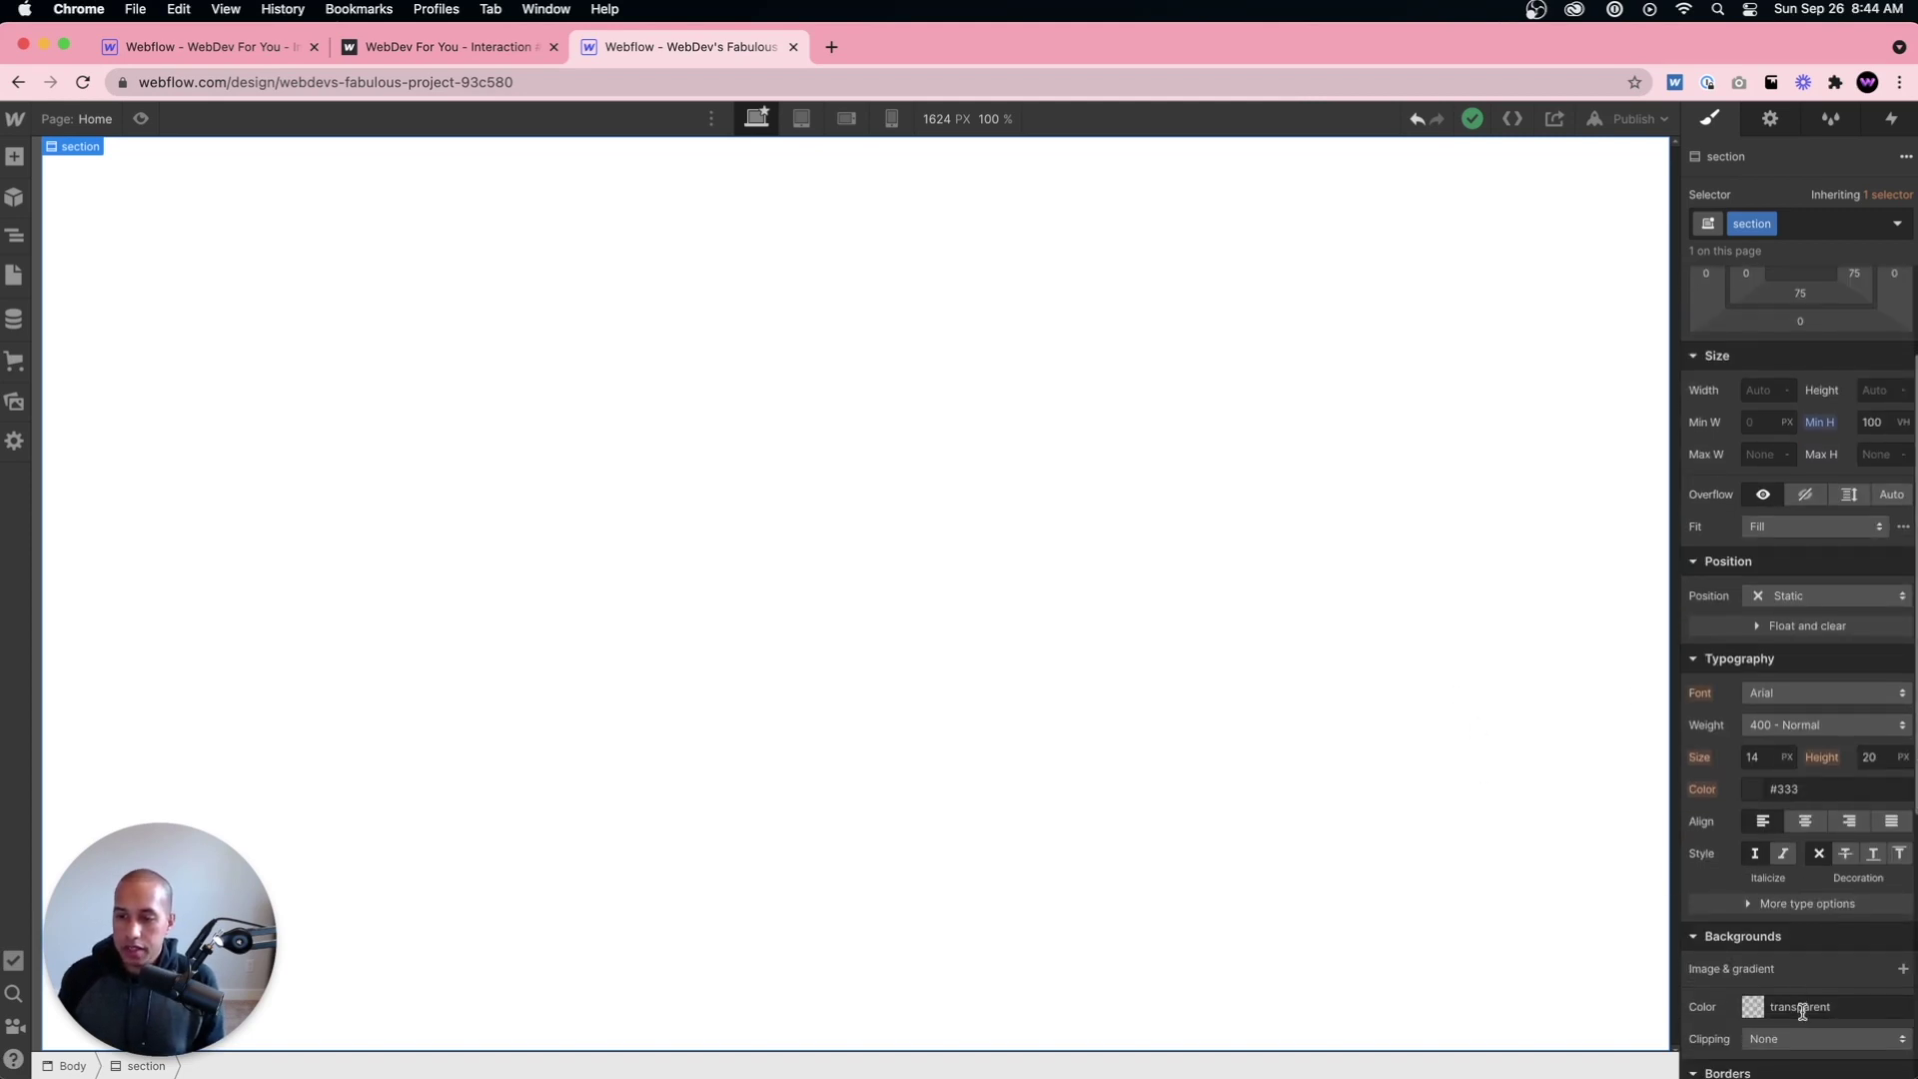
left_click(1859, 1003)
type("11")
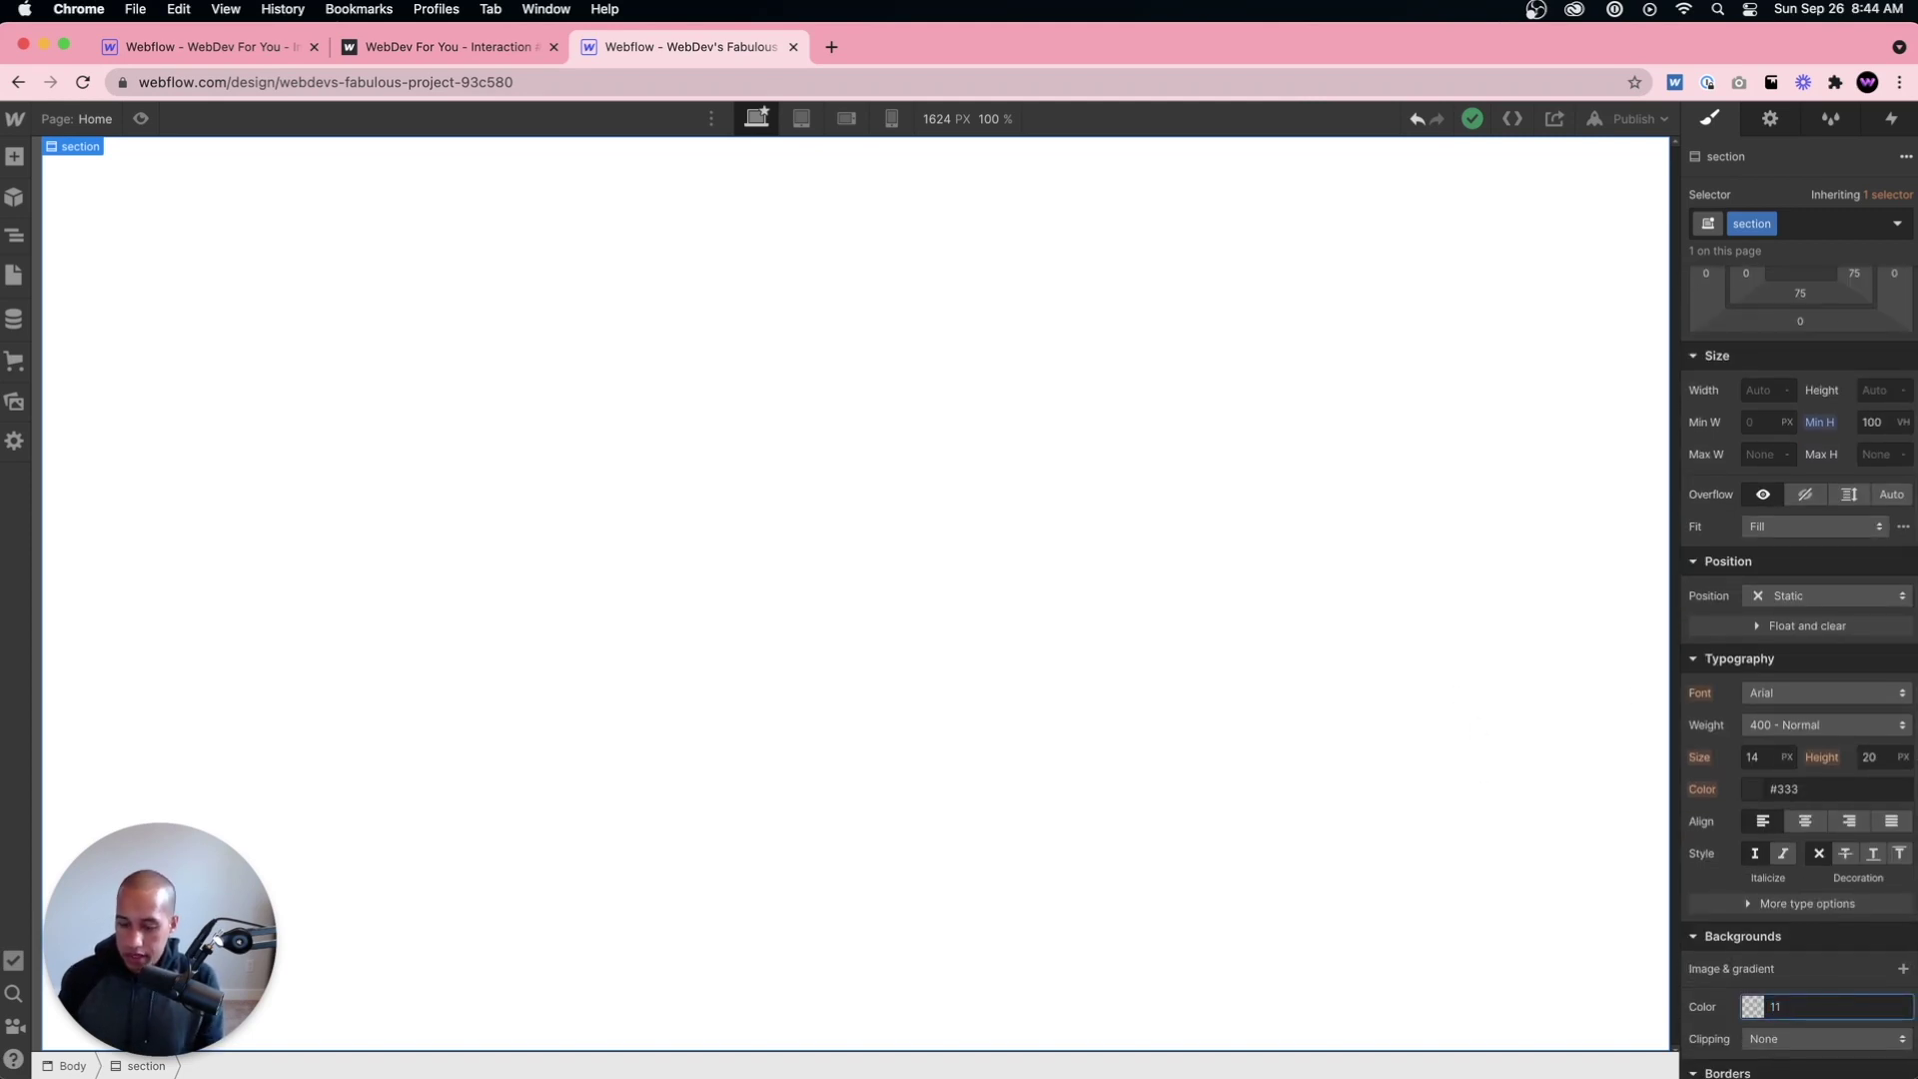
type("18181")
key("Return")
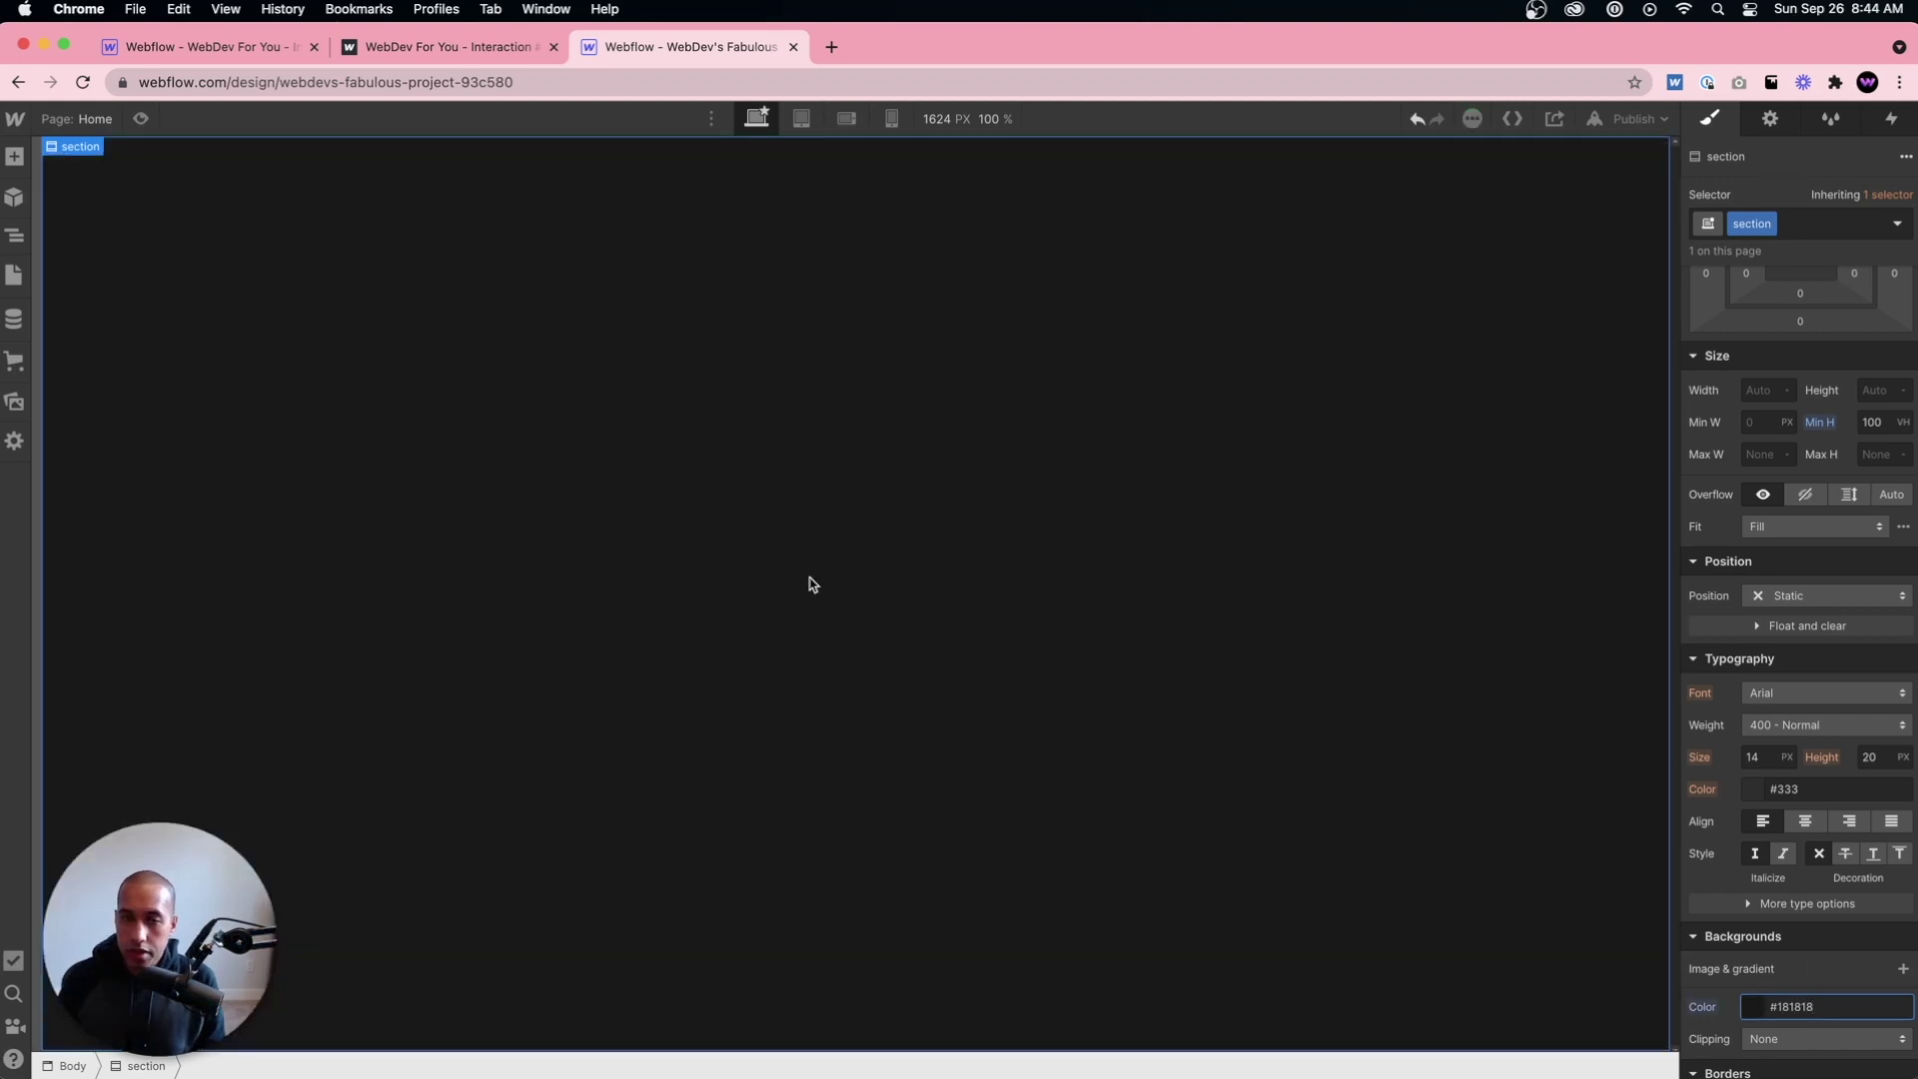
Step: Set the section to Display Flex with its children centred vertically and horizontally
scroll(1850, 462, "up", 3)
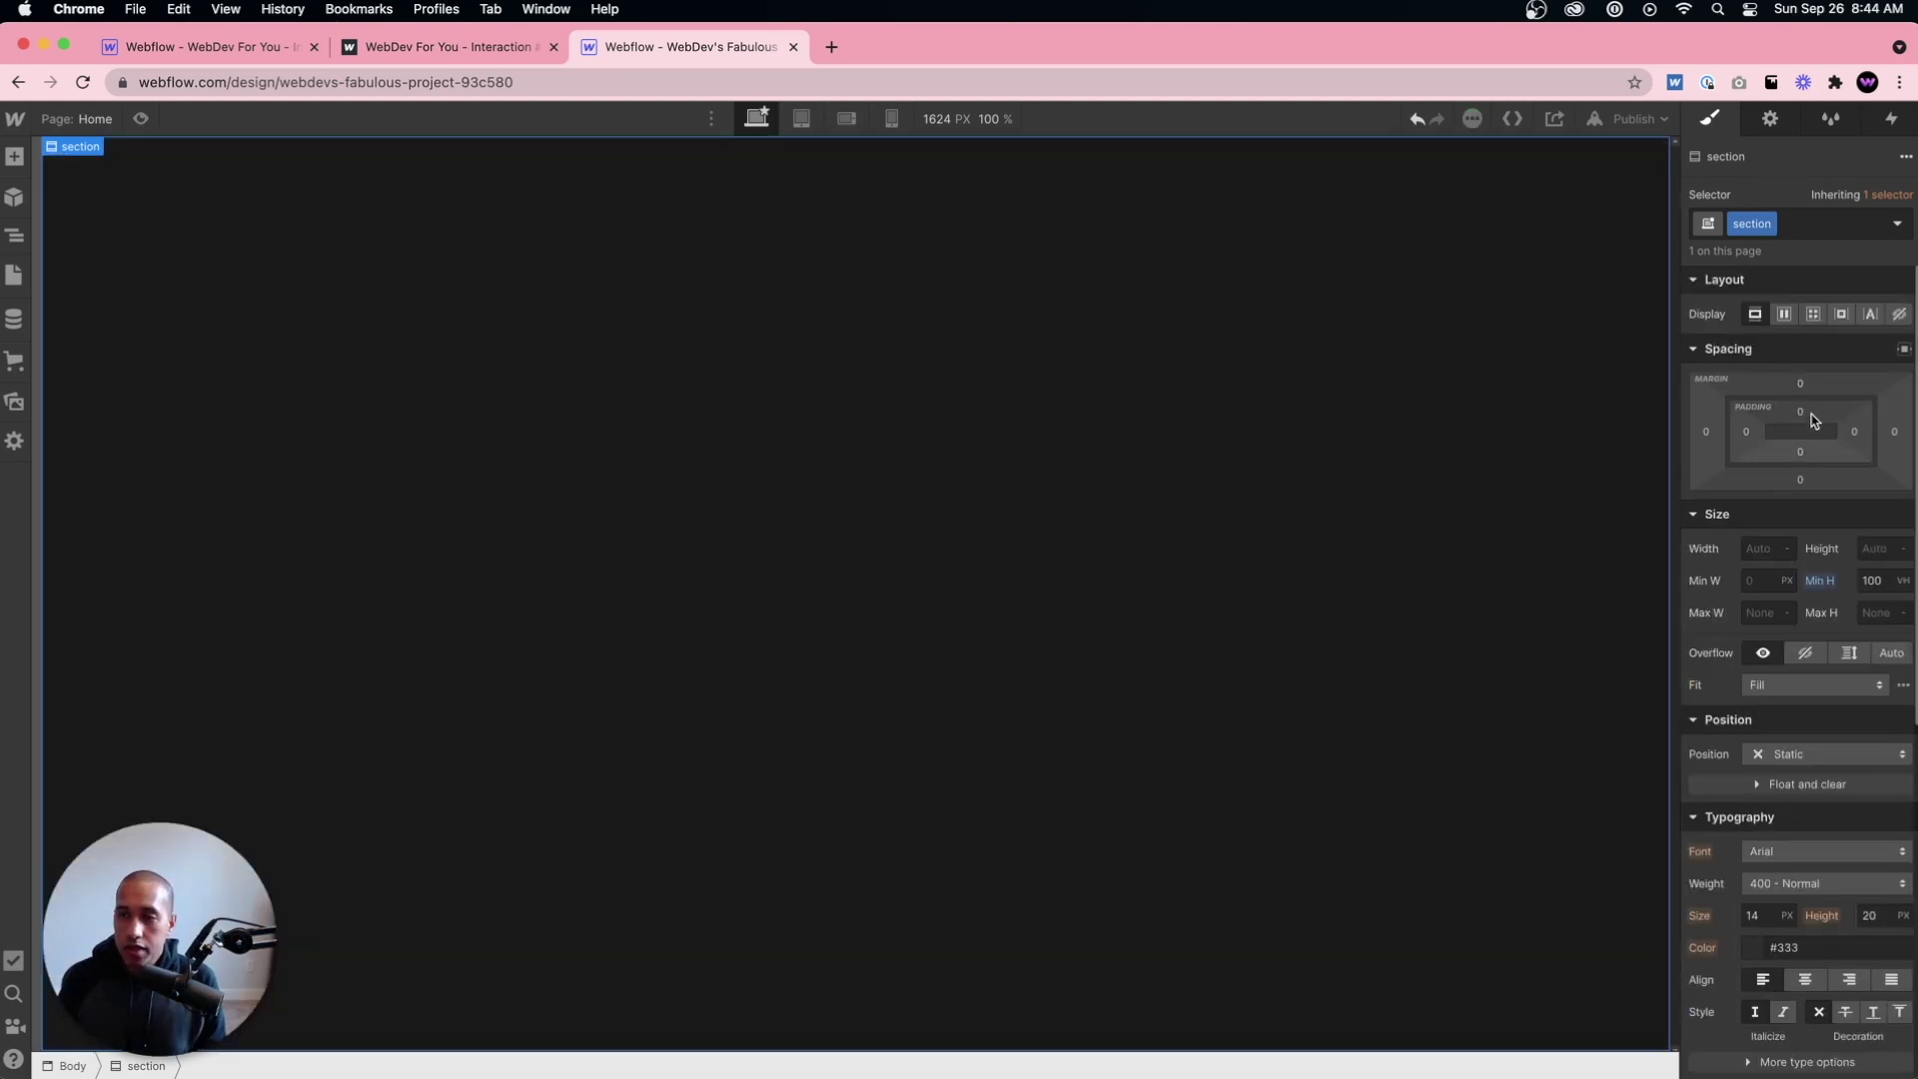
left_click(1784, 313)
left_click(1792, 386)
left_click(1792, 418)
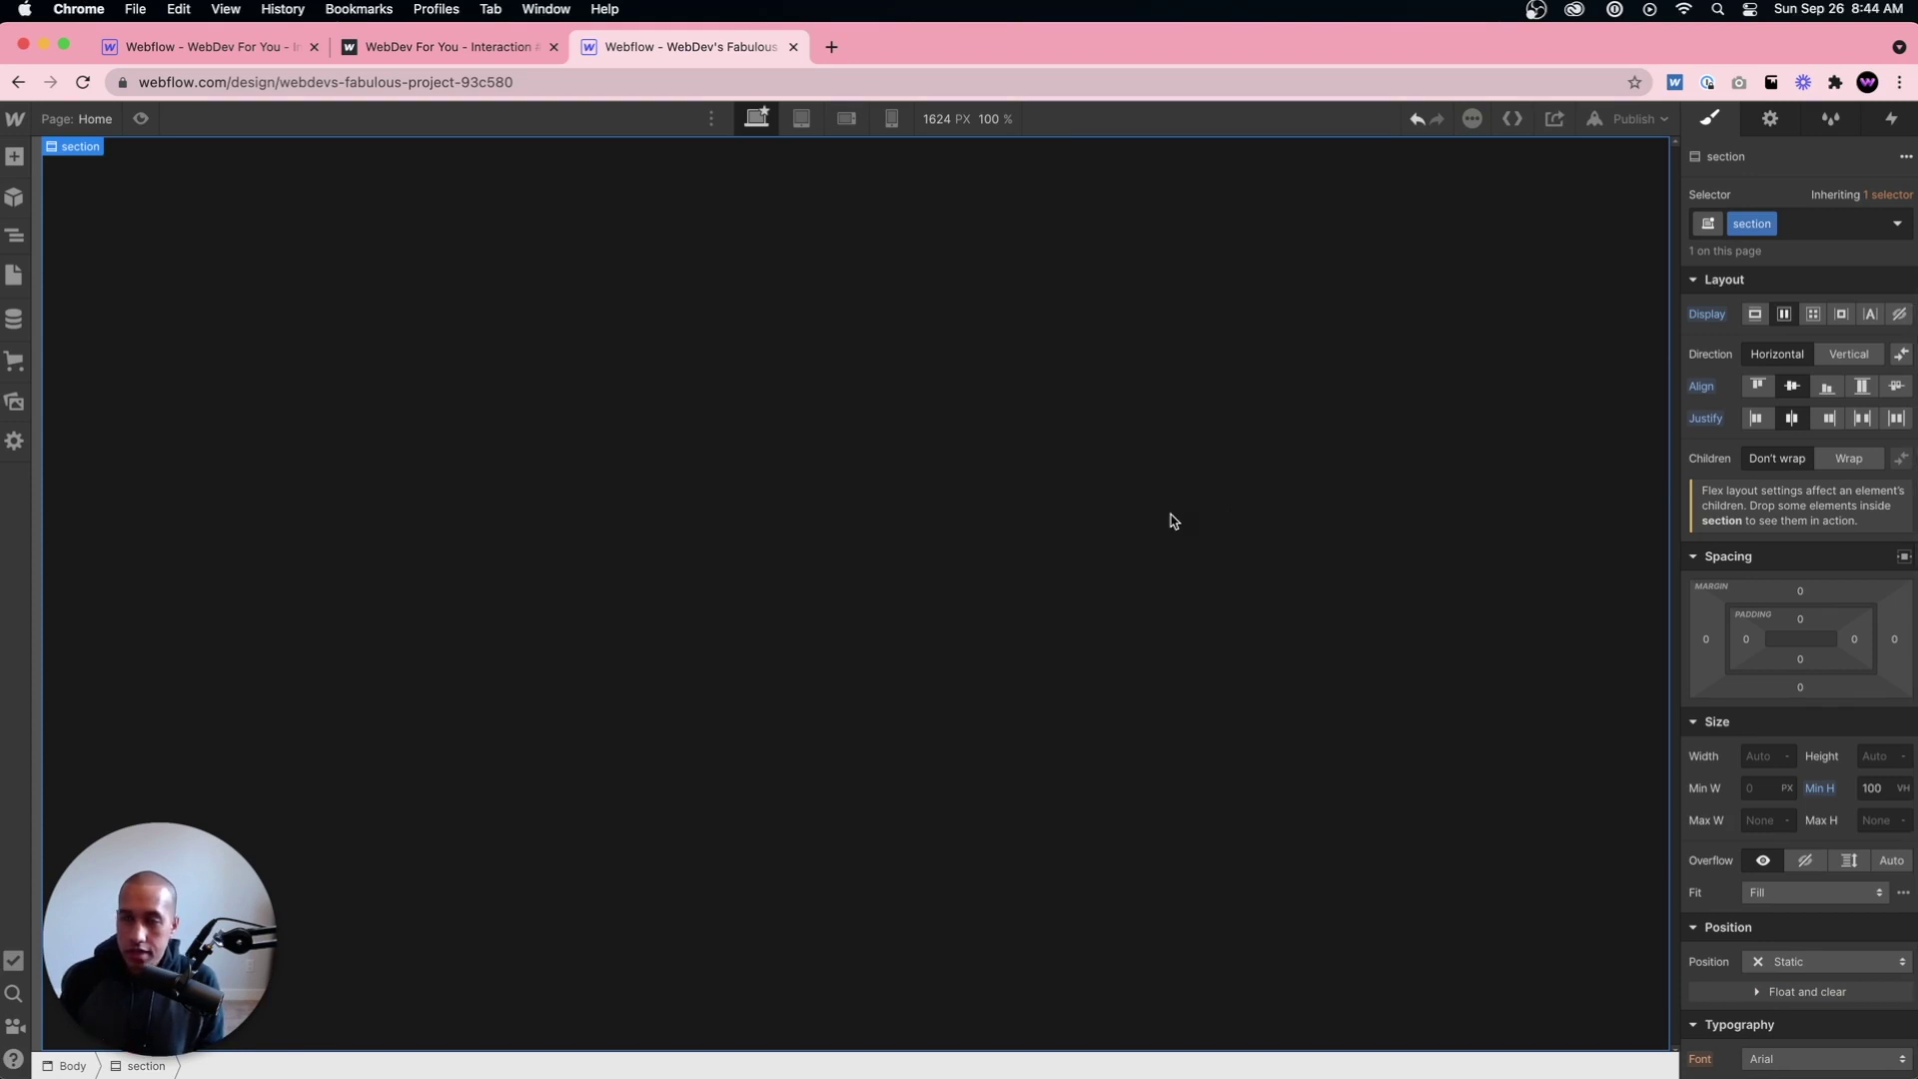
left_click(14, 156)
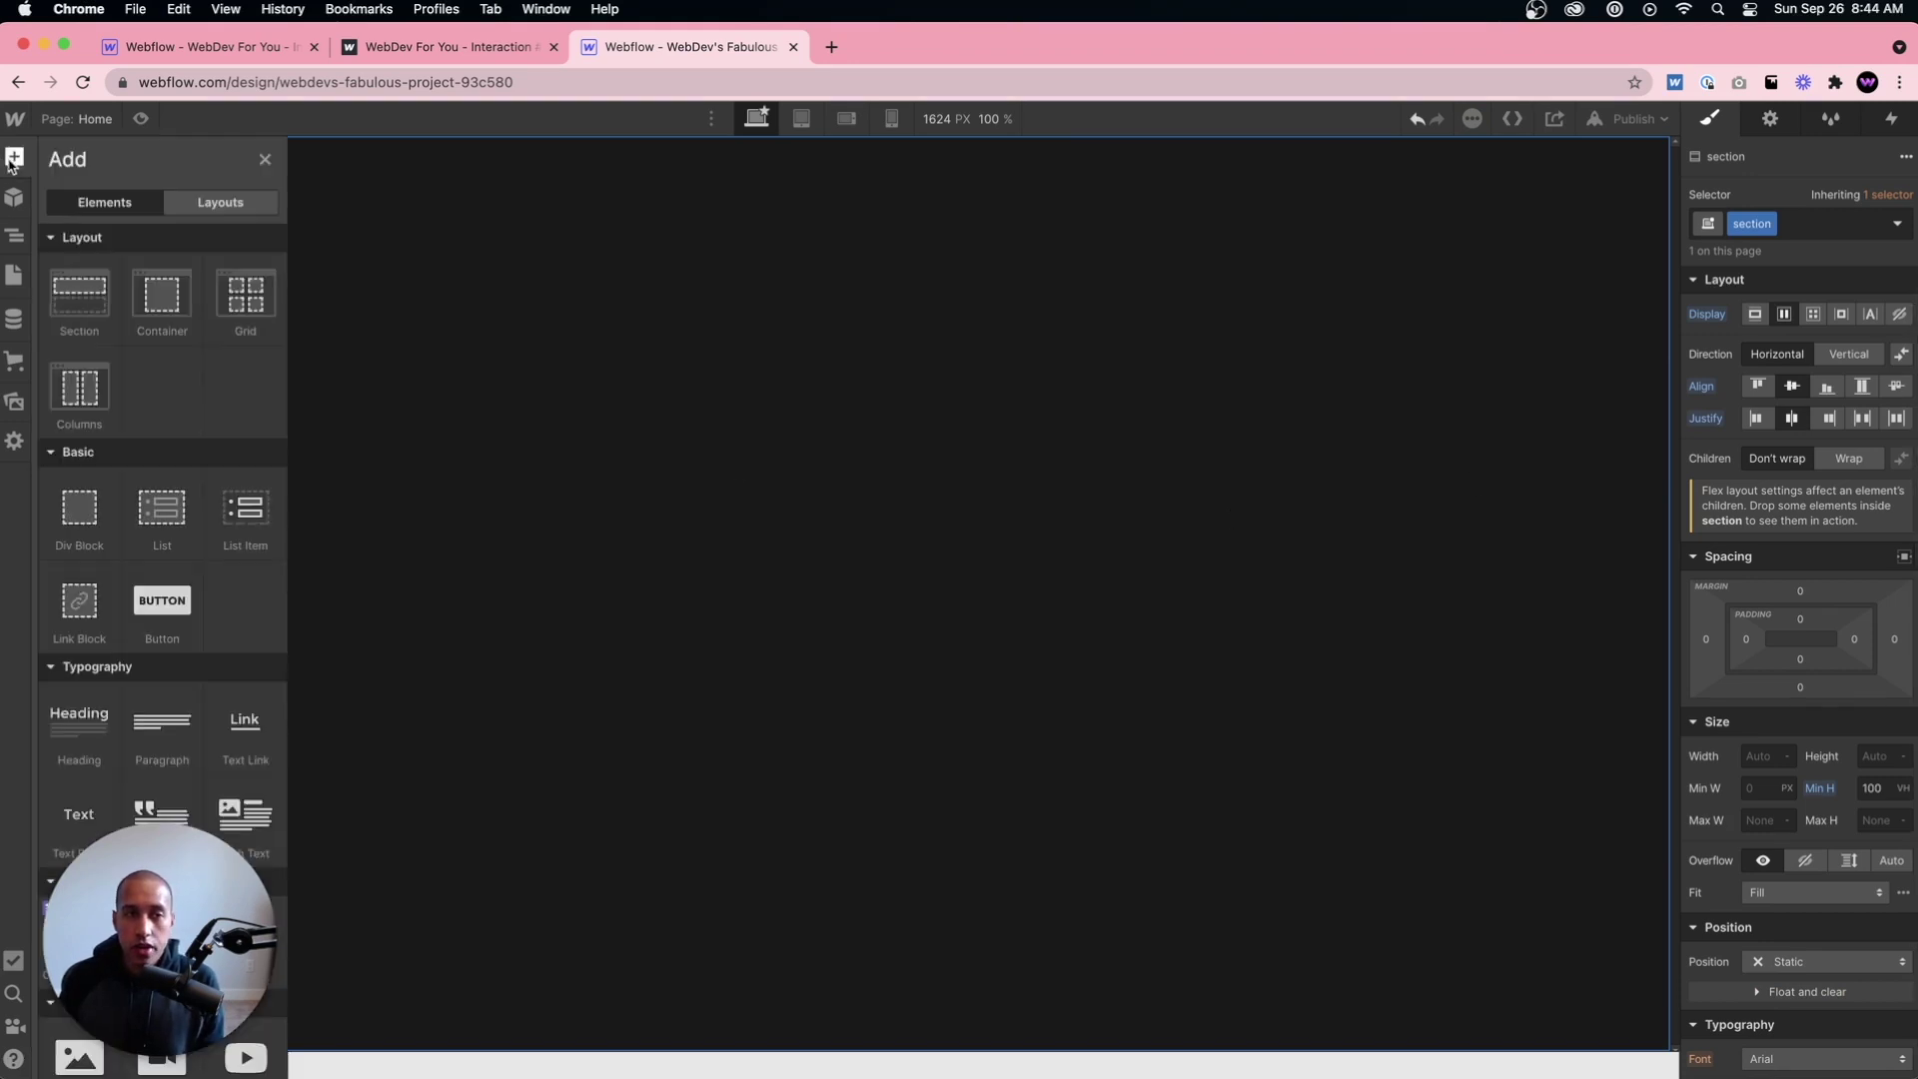
Step: Add a Div Block inside the section with the class 154-mouse-wrapper
left_click(82, 527)
left_click(1752, 226)
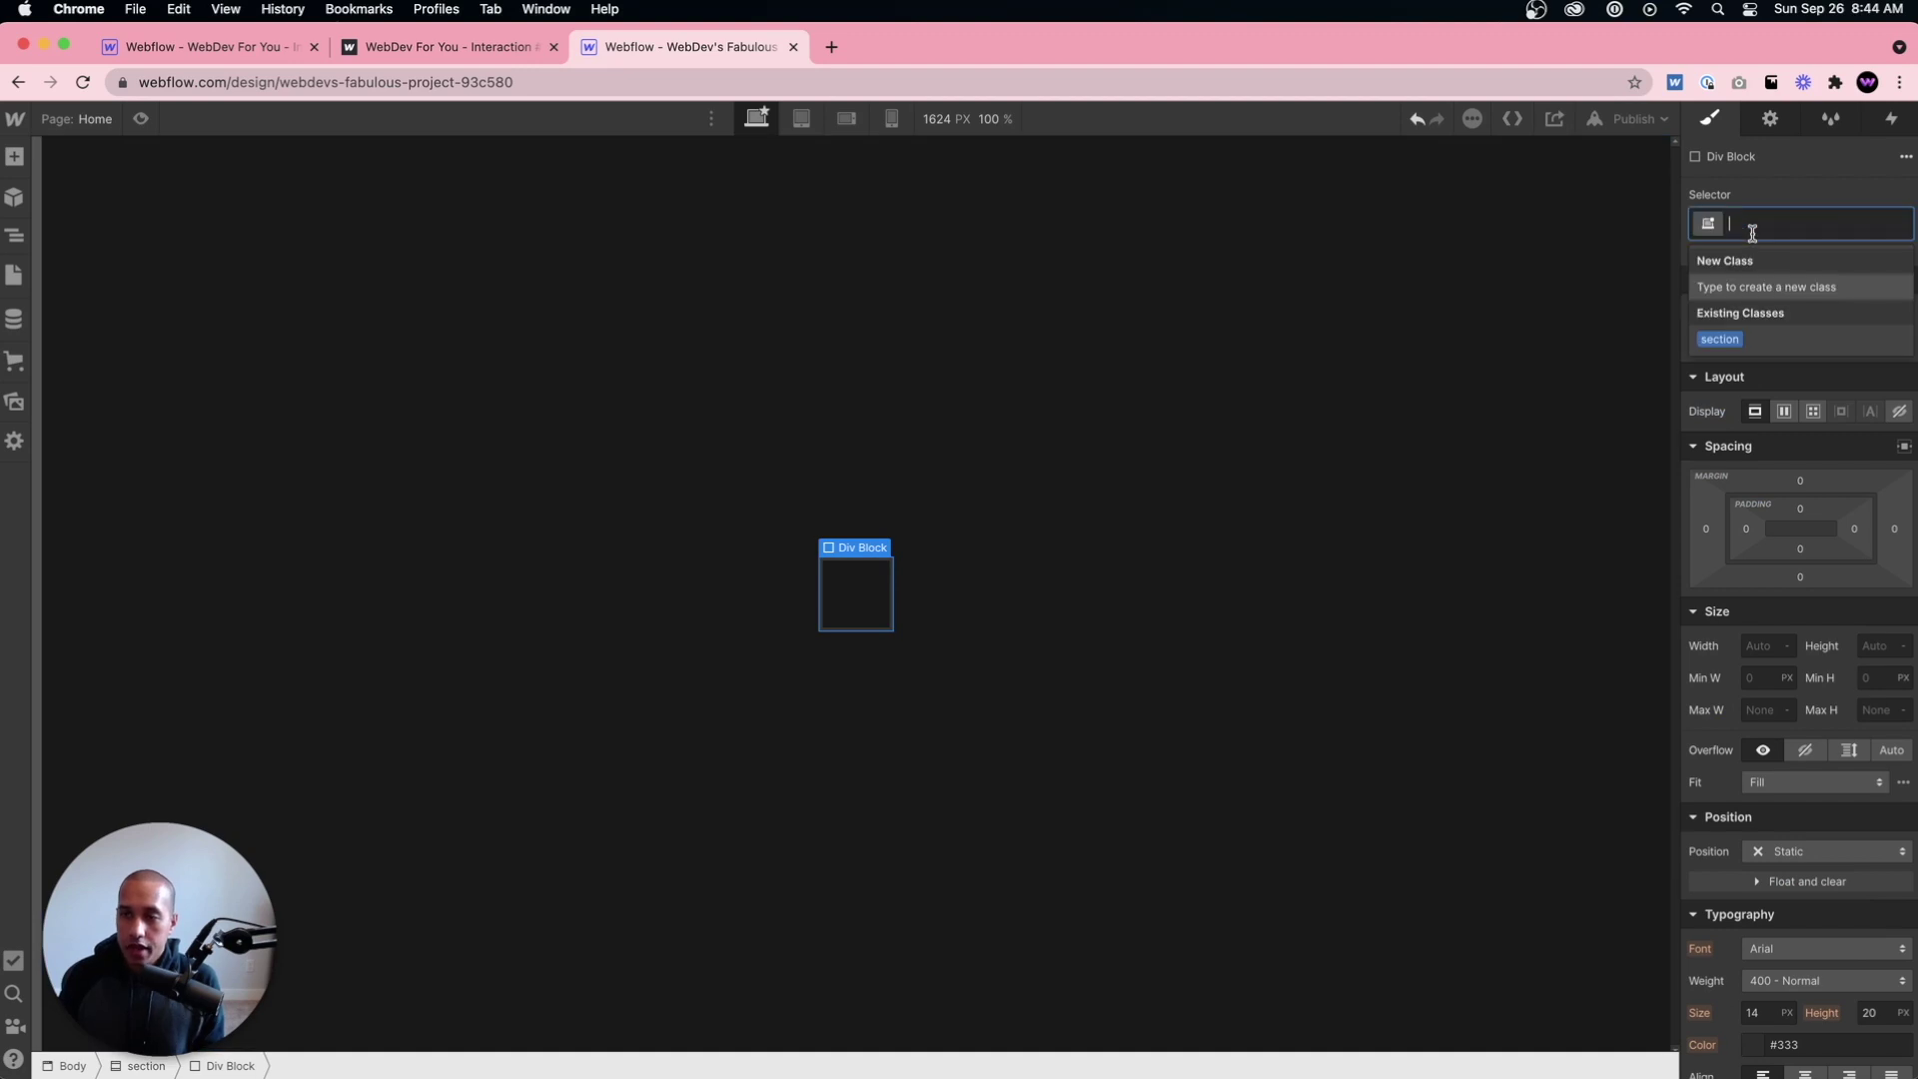
type("154-")
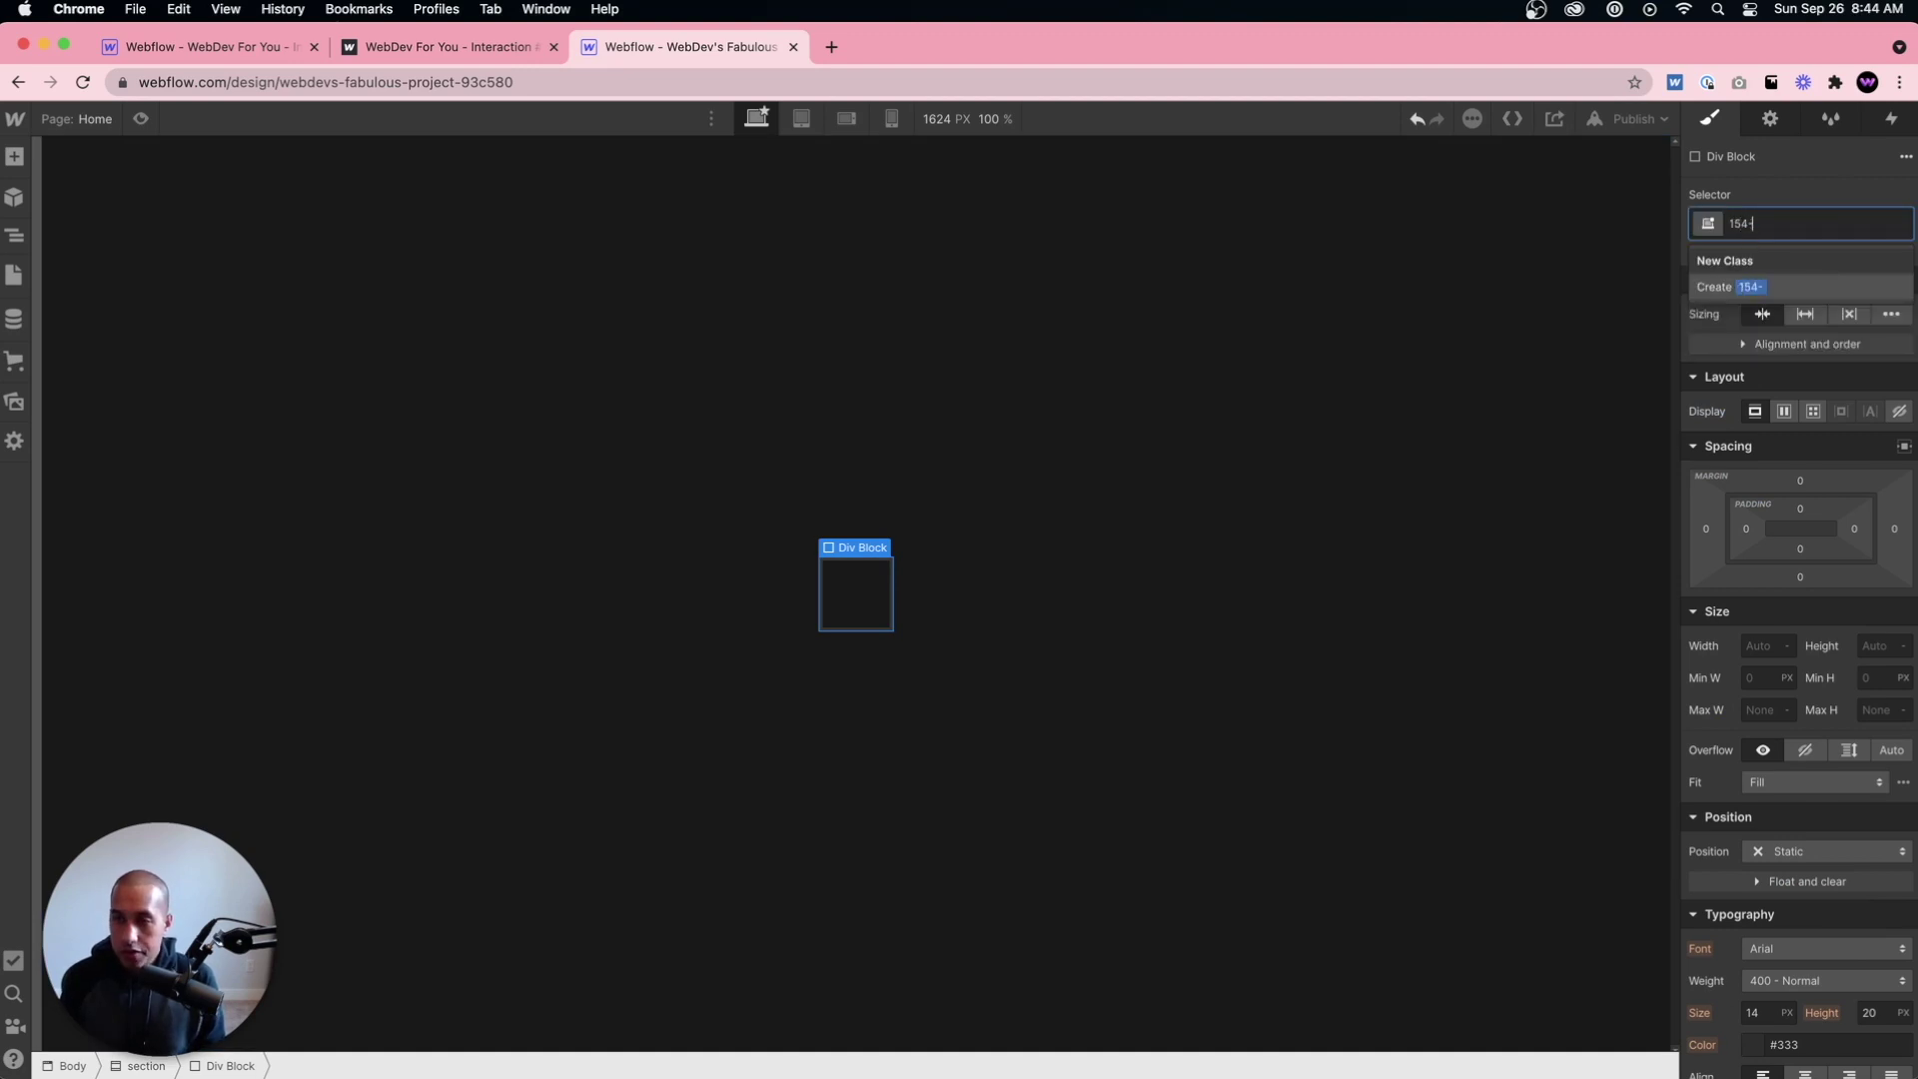
type("mouse-wrapper")
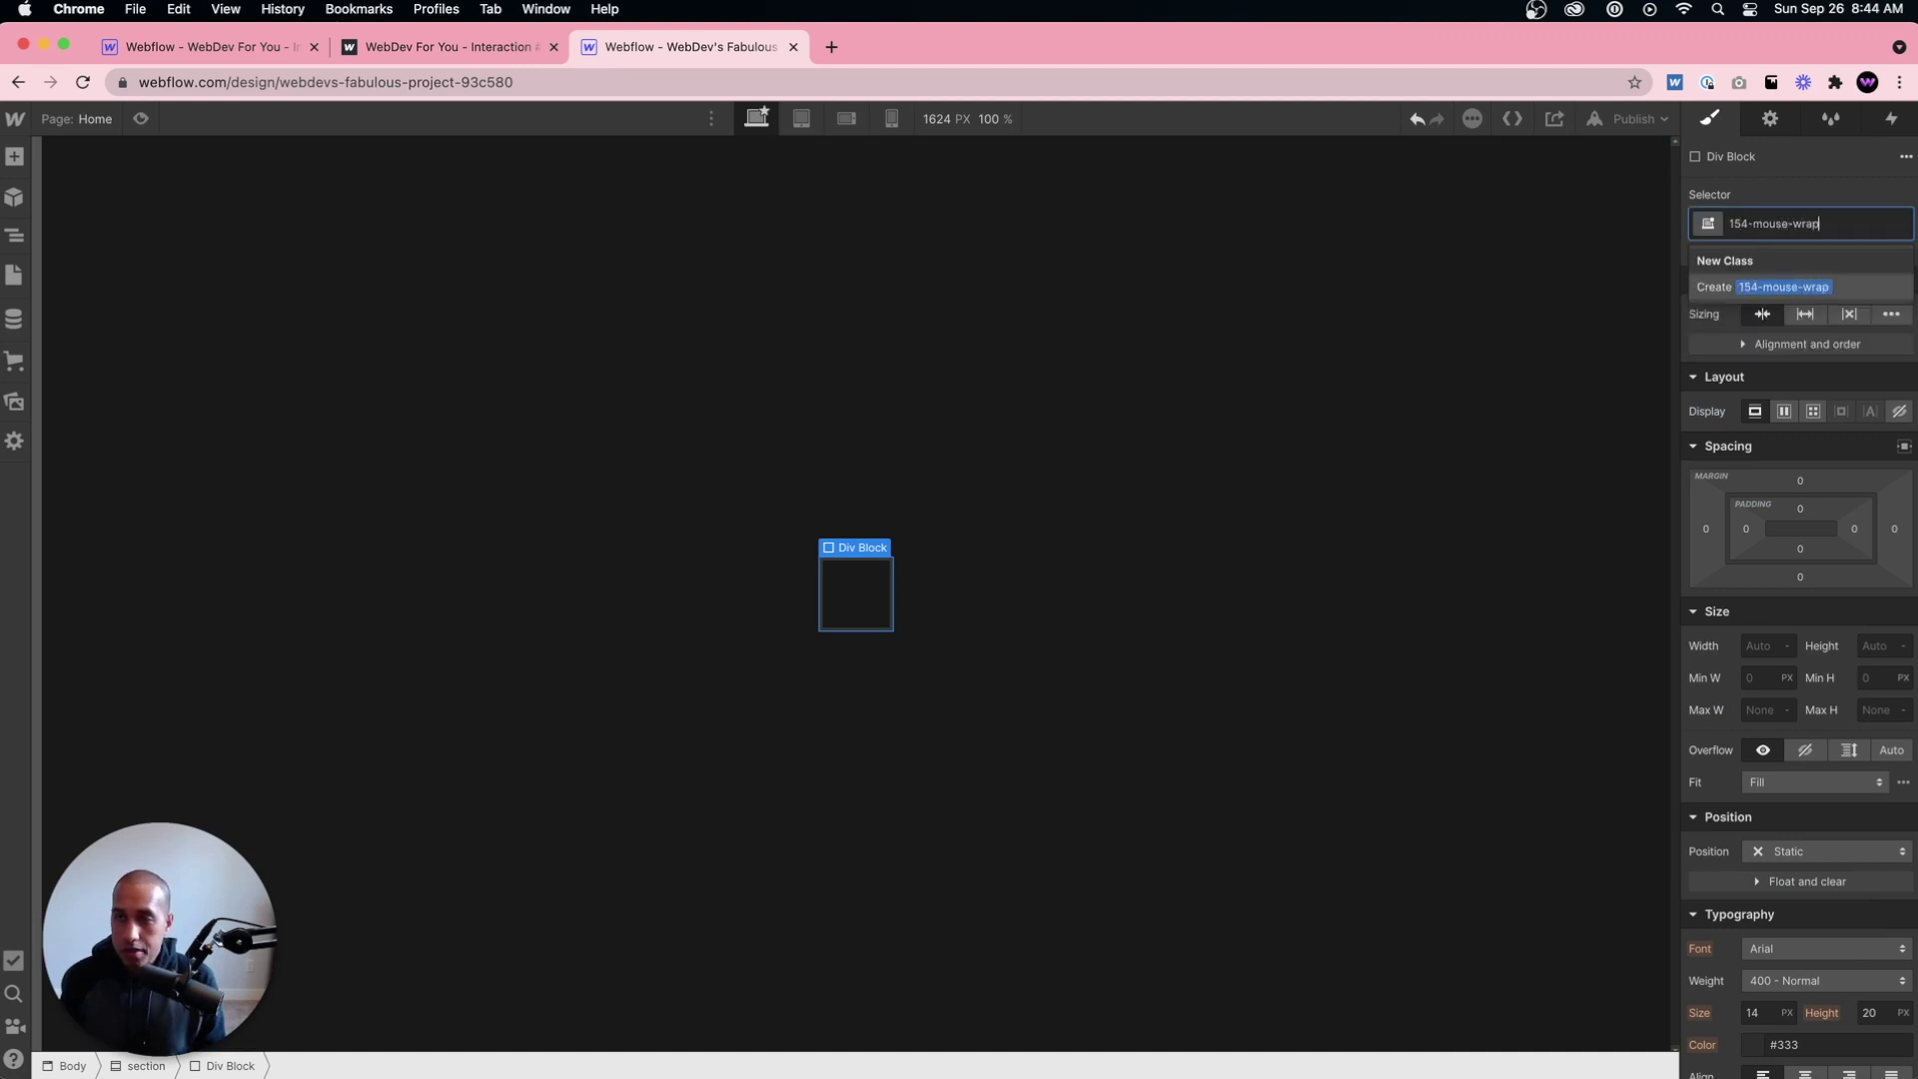
key("Return")
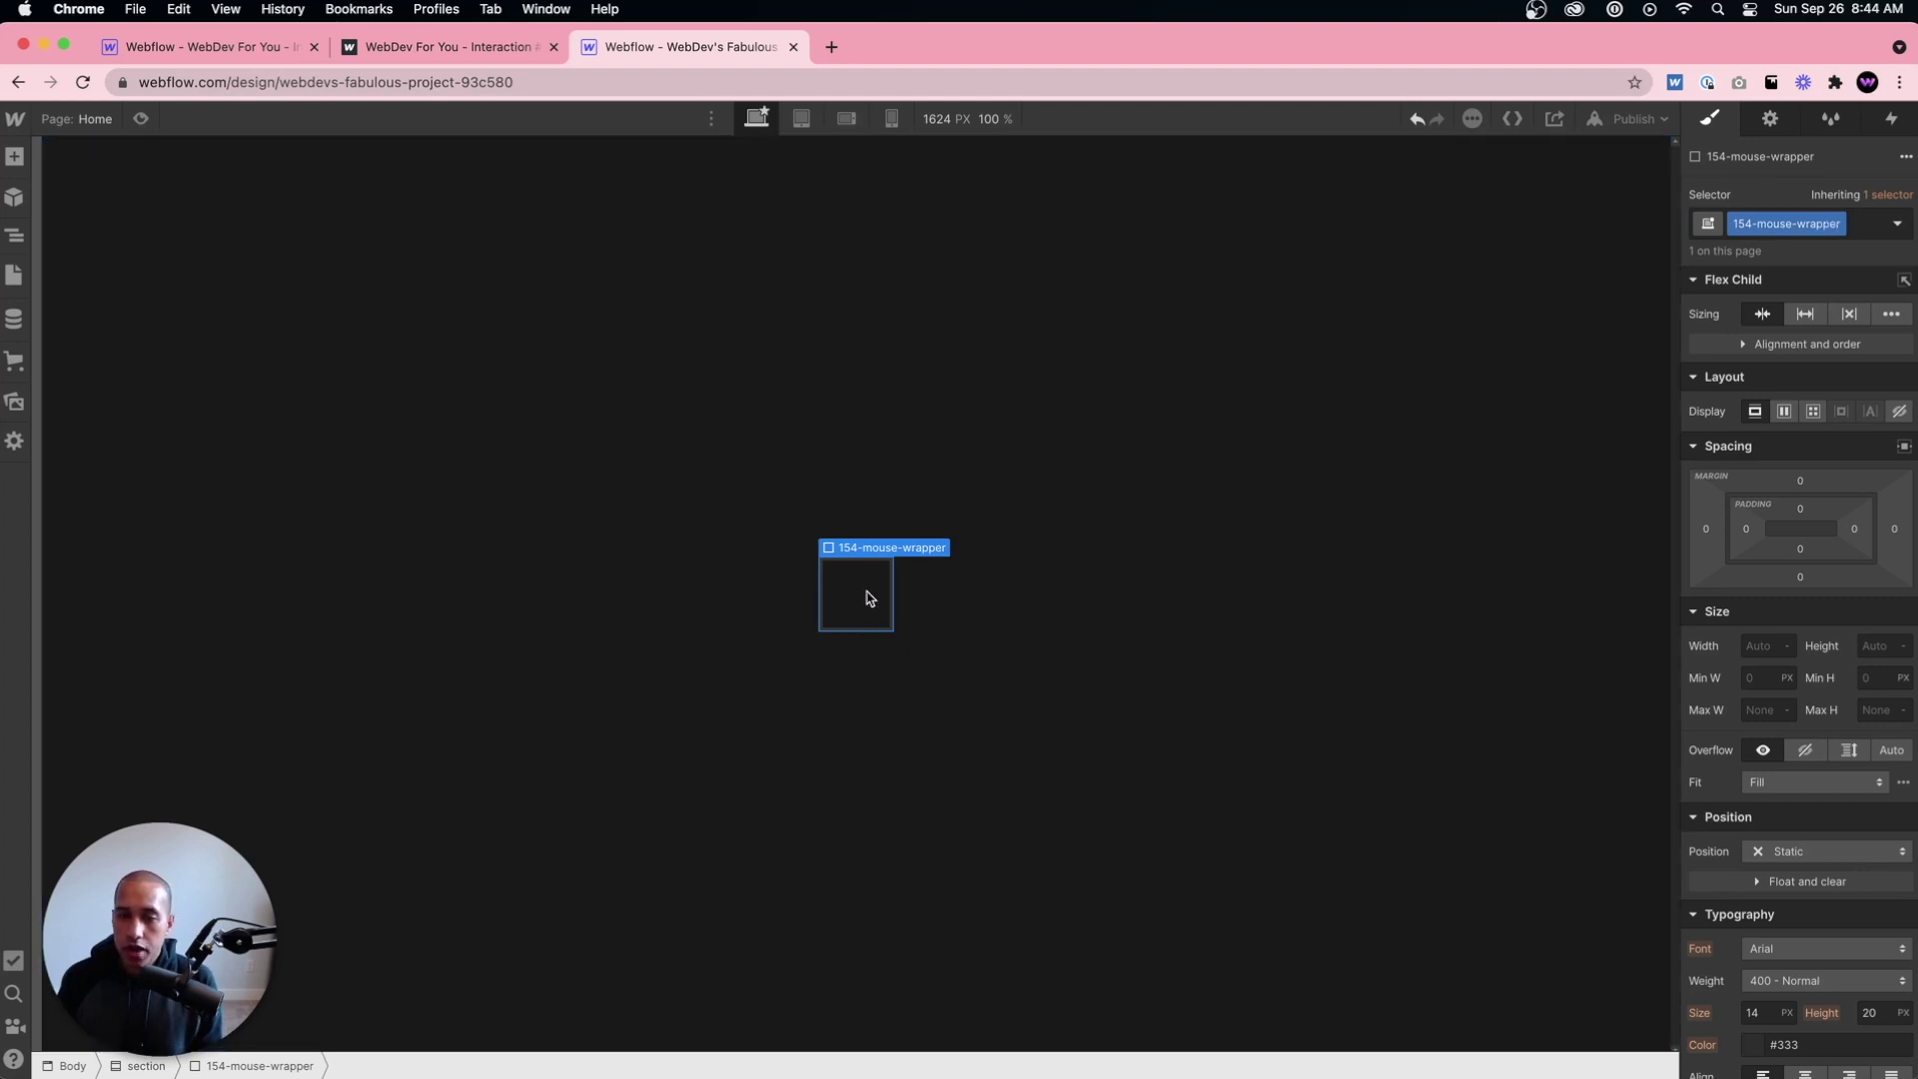
key("super+e")
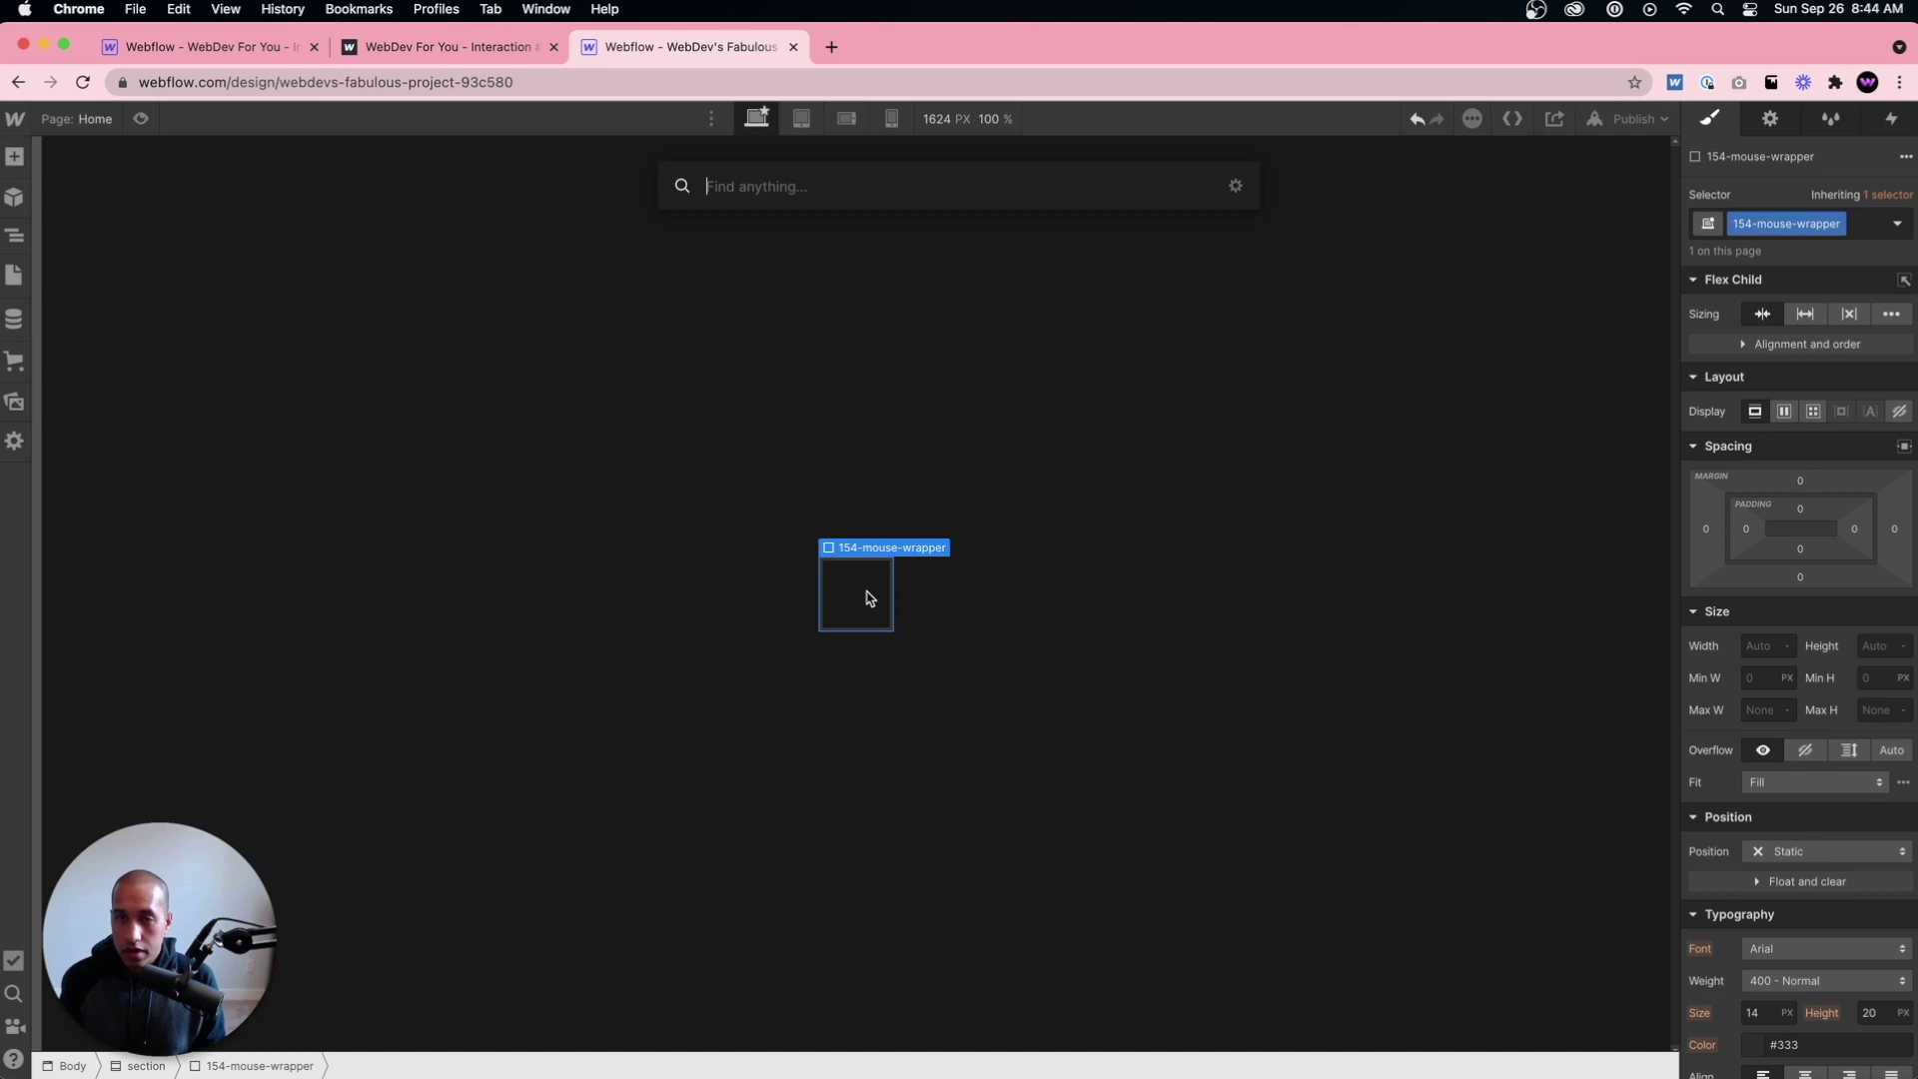
key("Escape")
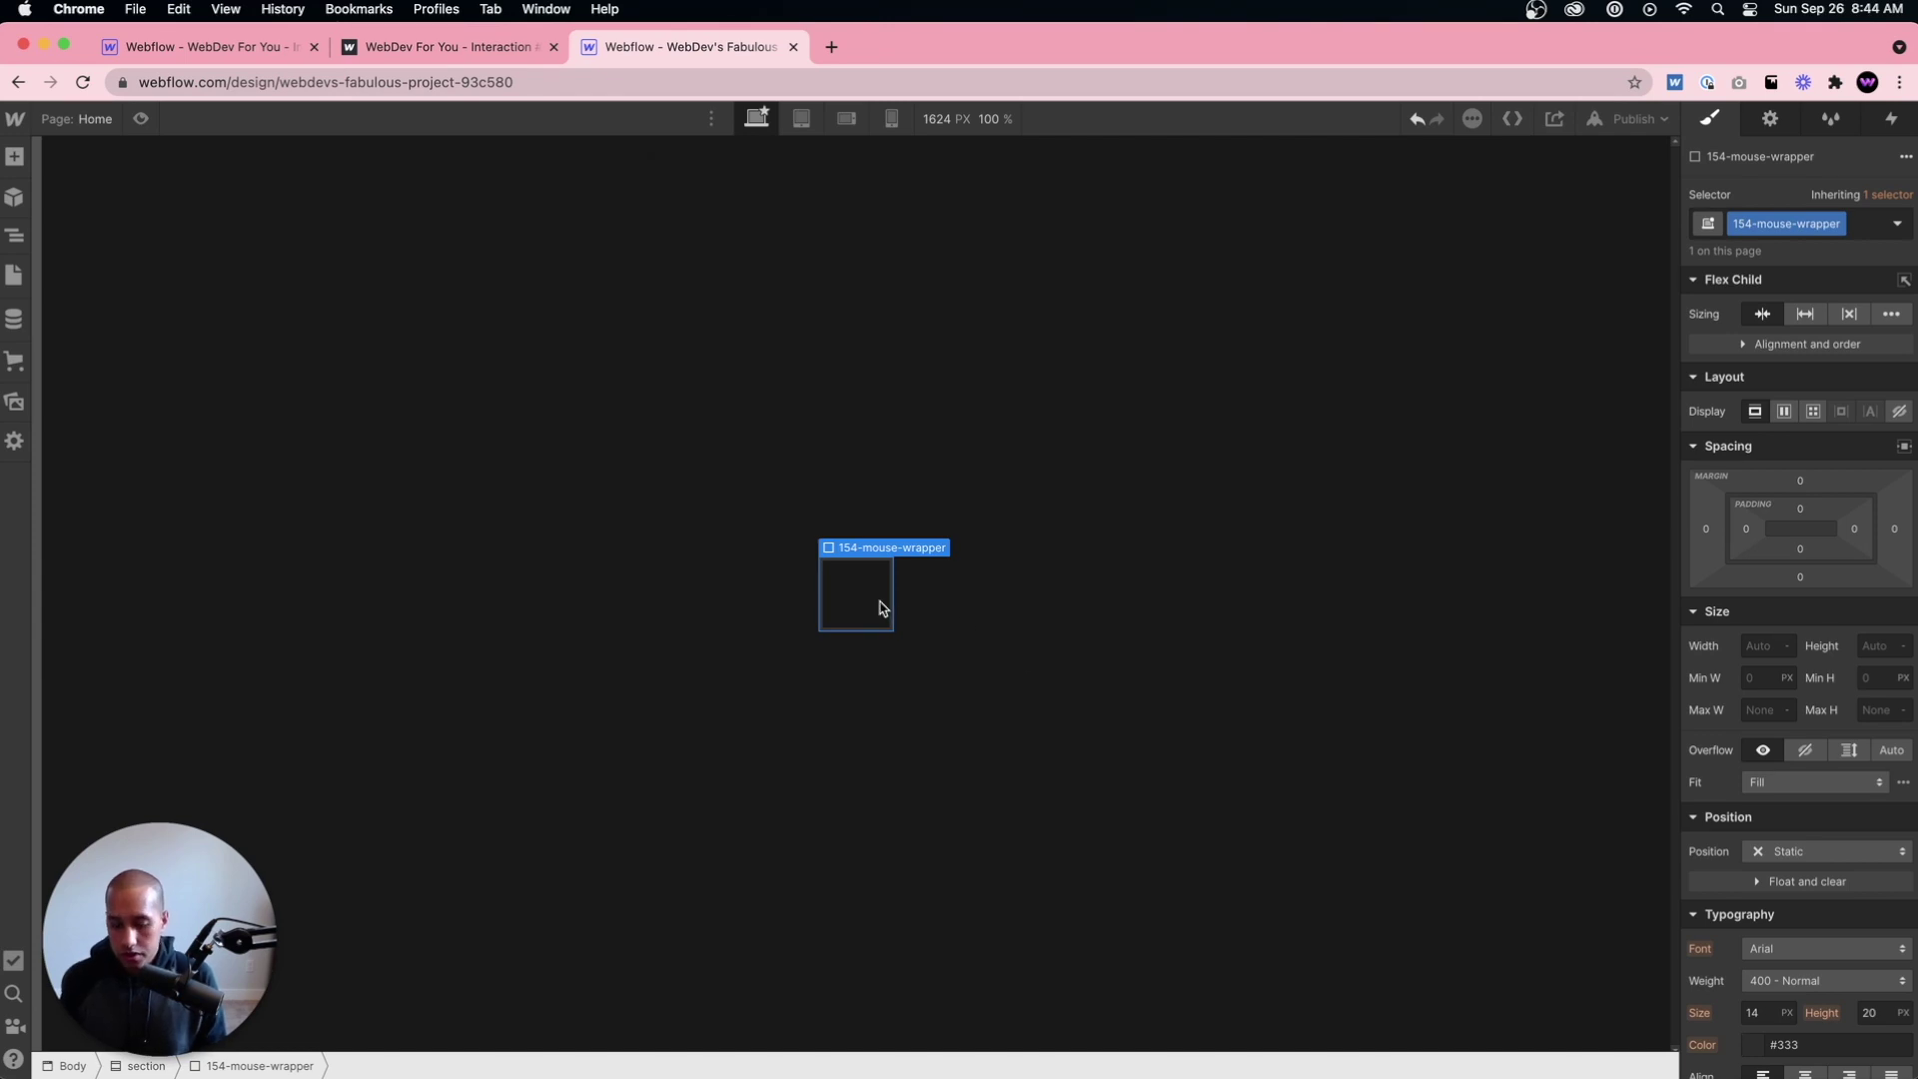
Step: Undo an accidental extra div block, then add a div block inside 154-mouse-wrapper
left_click(531, 358)
left_click(14, 157)
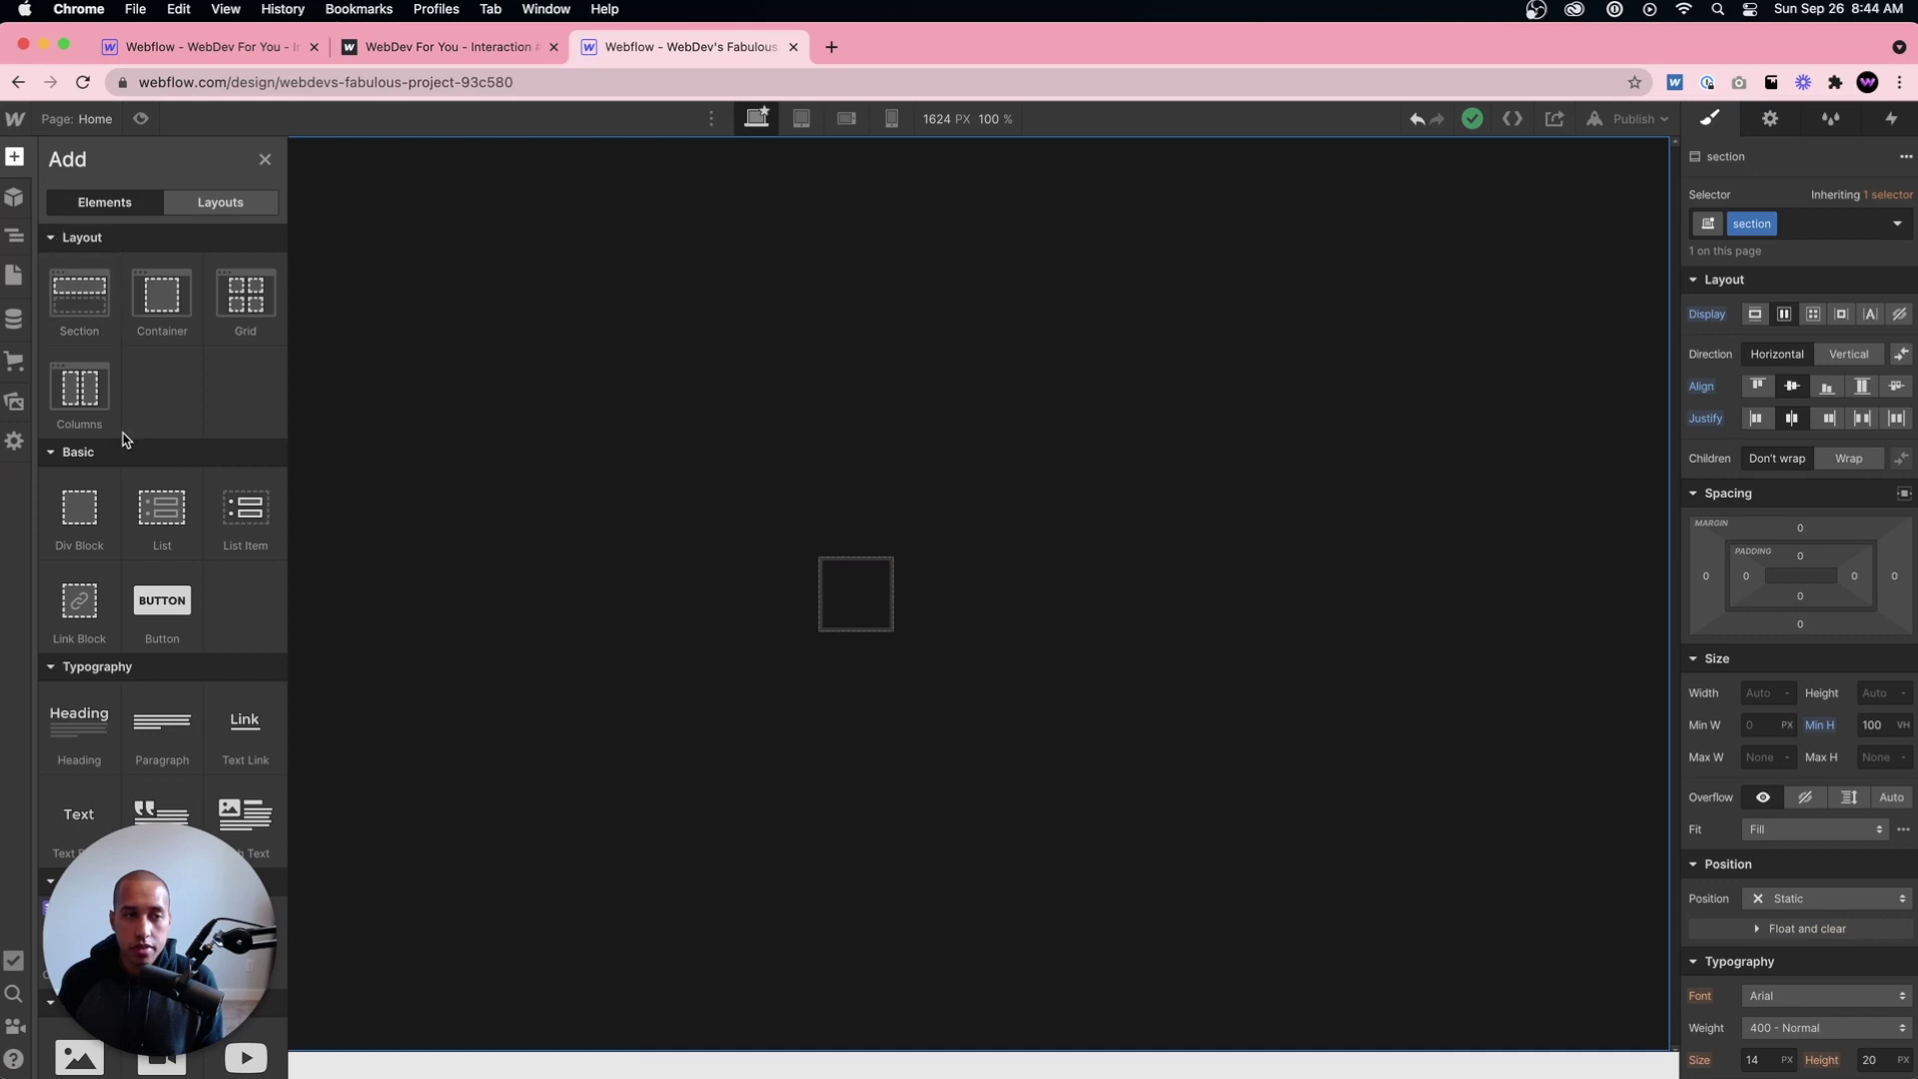
left_click(78, 507)
left_click(883, 615)
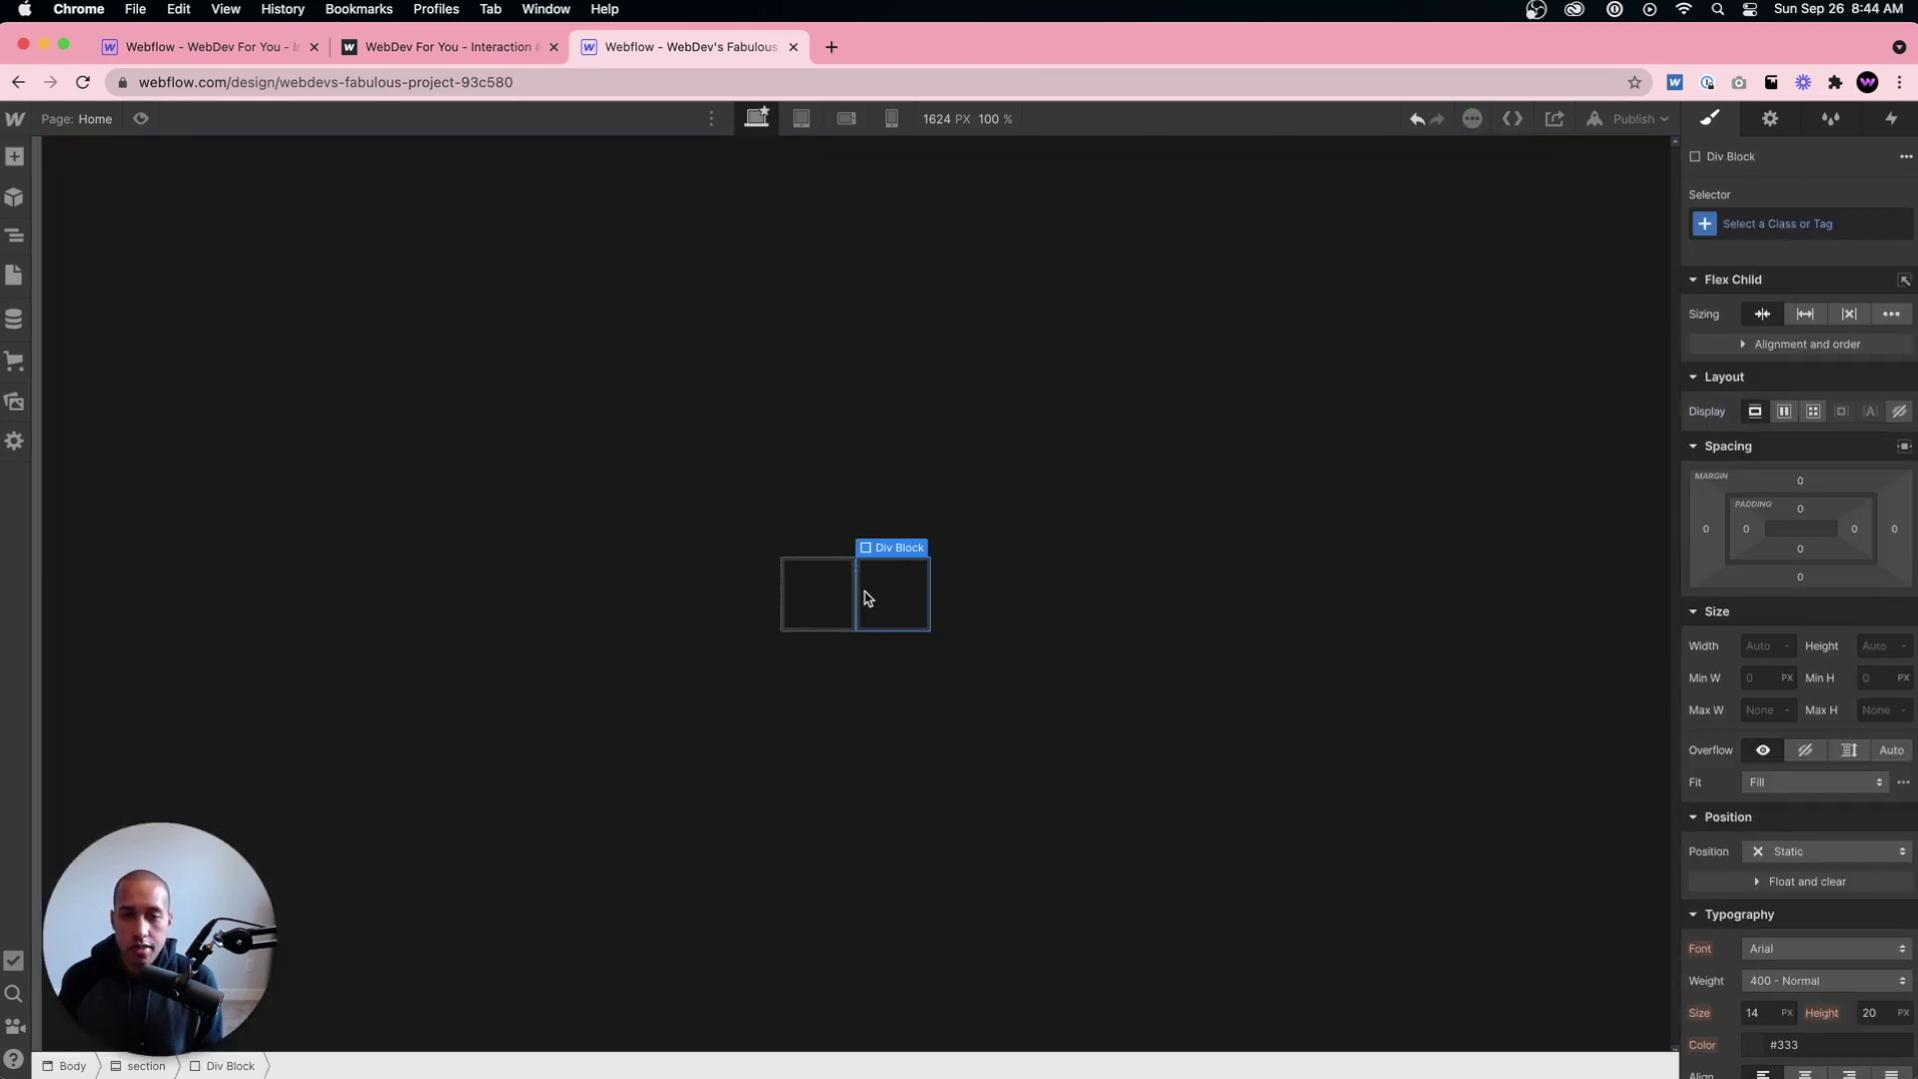
key("super+z")
left_click(842, 600)
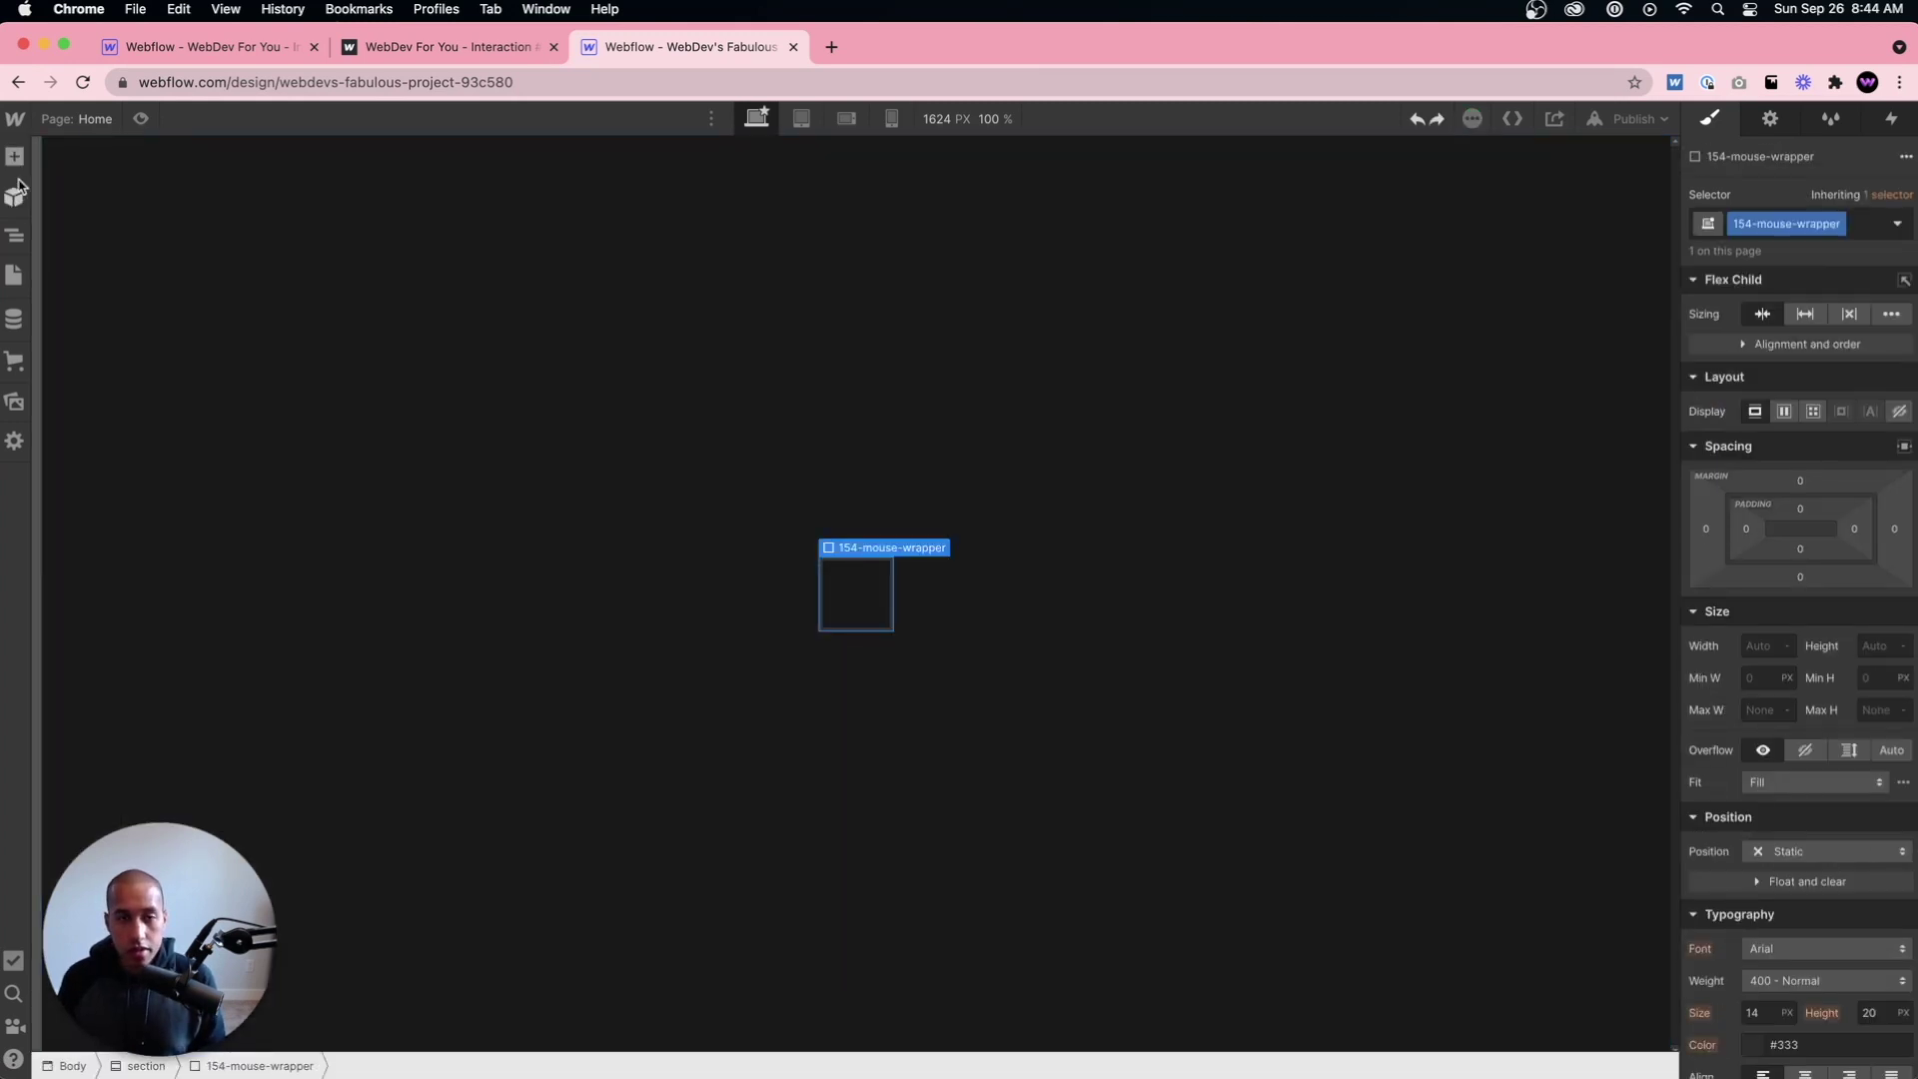
left_click(14, 157)
left_click(97, 526)
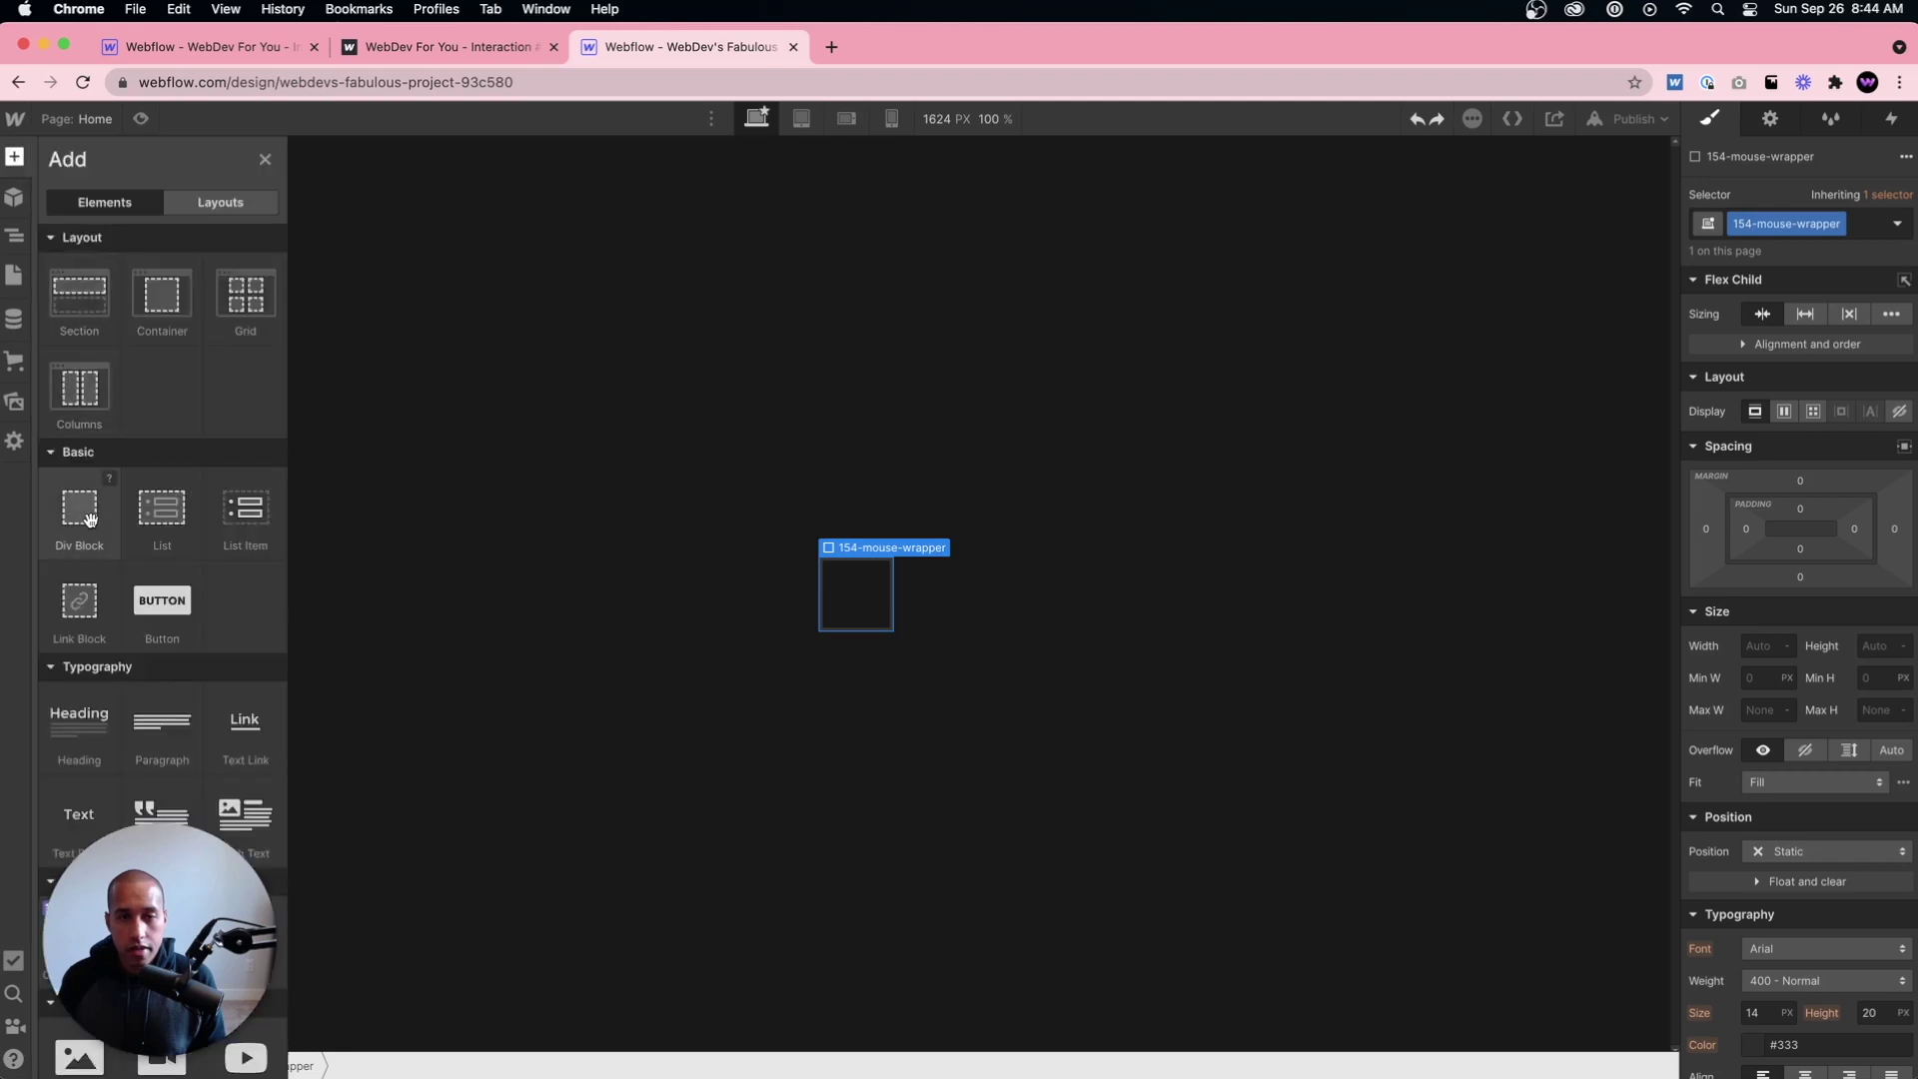
Step: Class the new div 154-mouse and size it 30 px wide by 50 px high
left_click(1775, 223)
type("15")
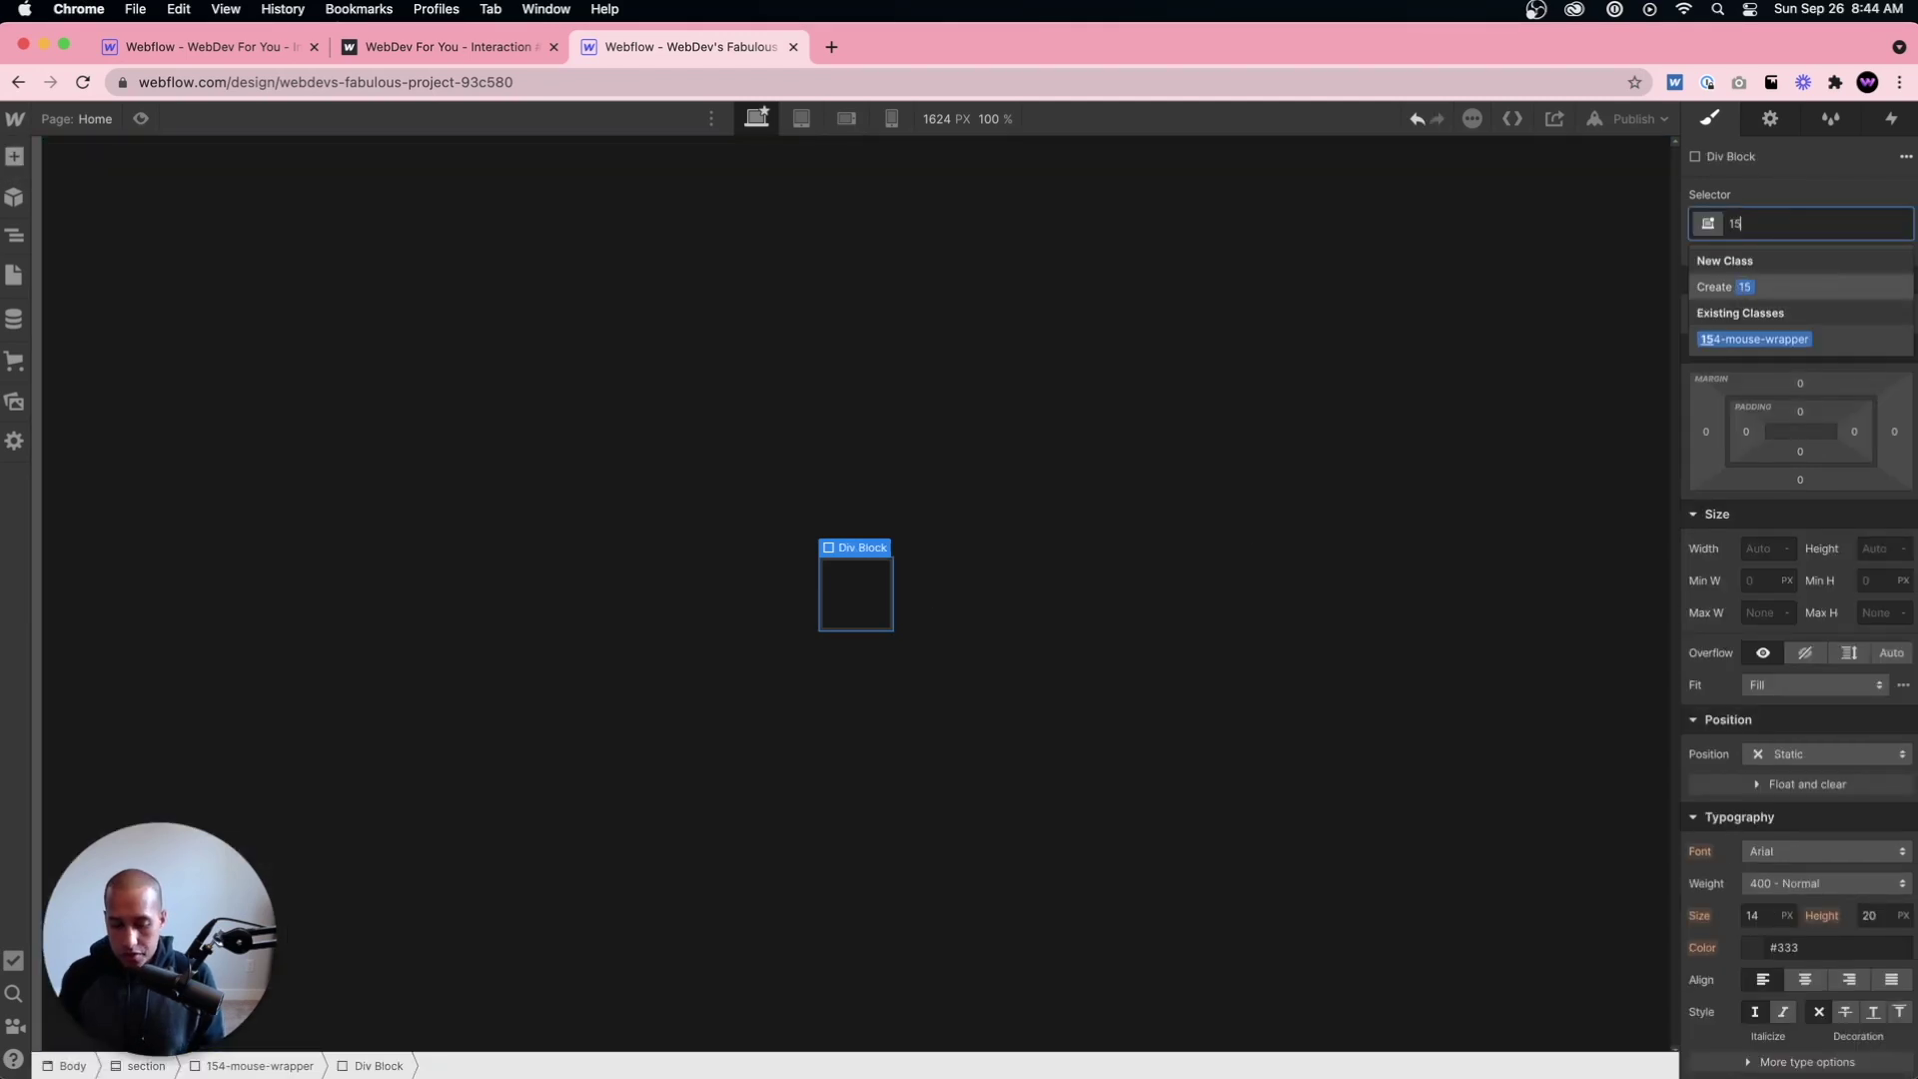
type("4-mouse")
key("Return")
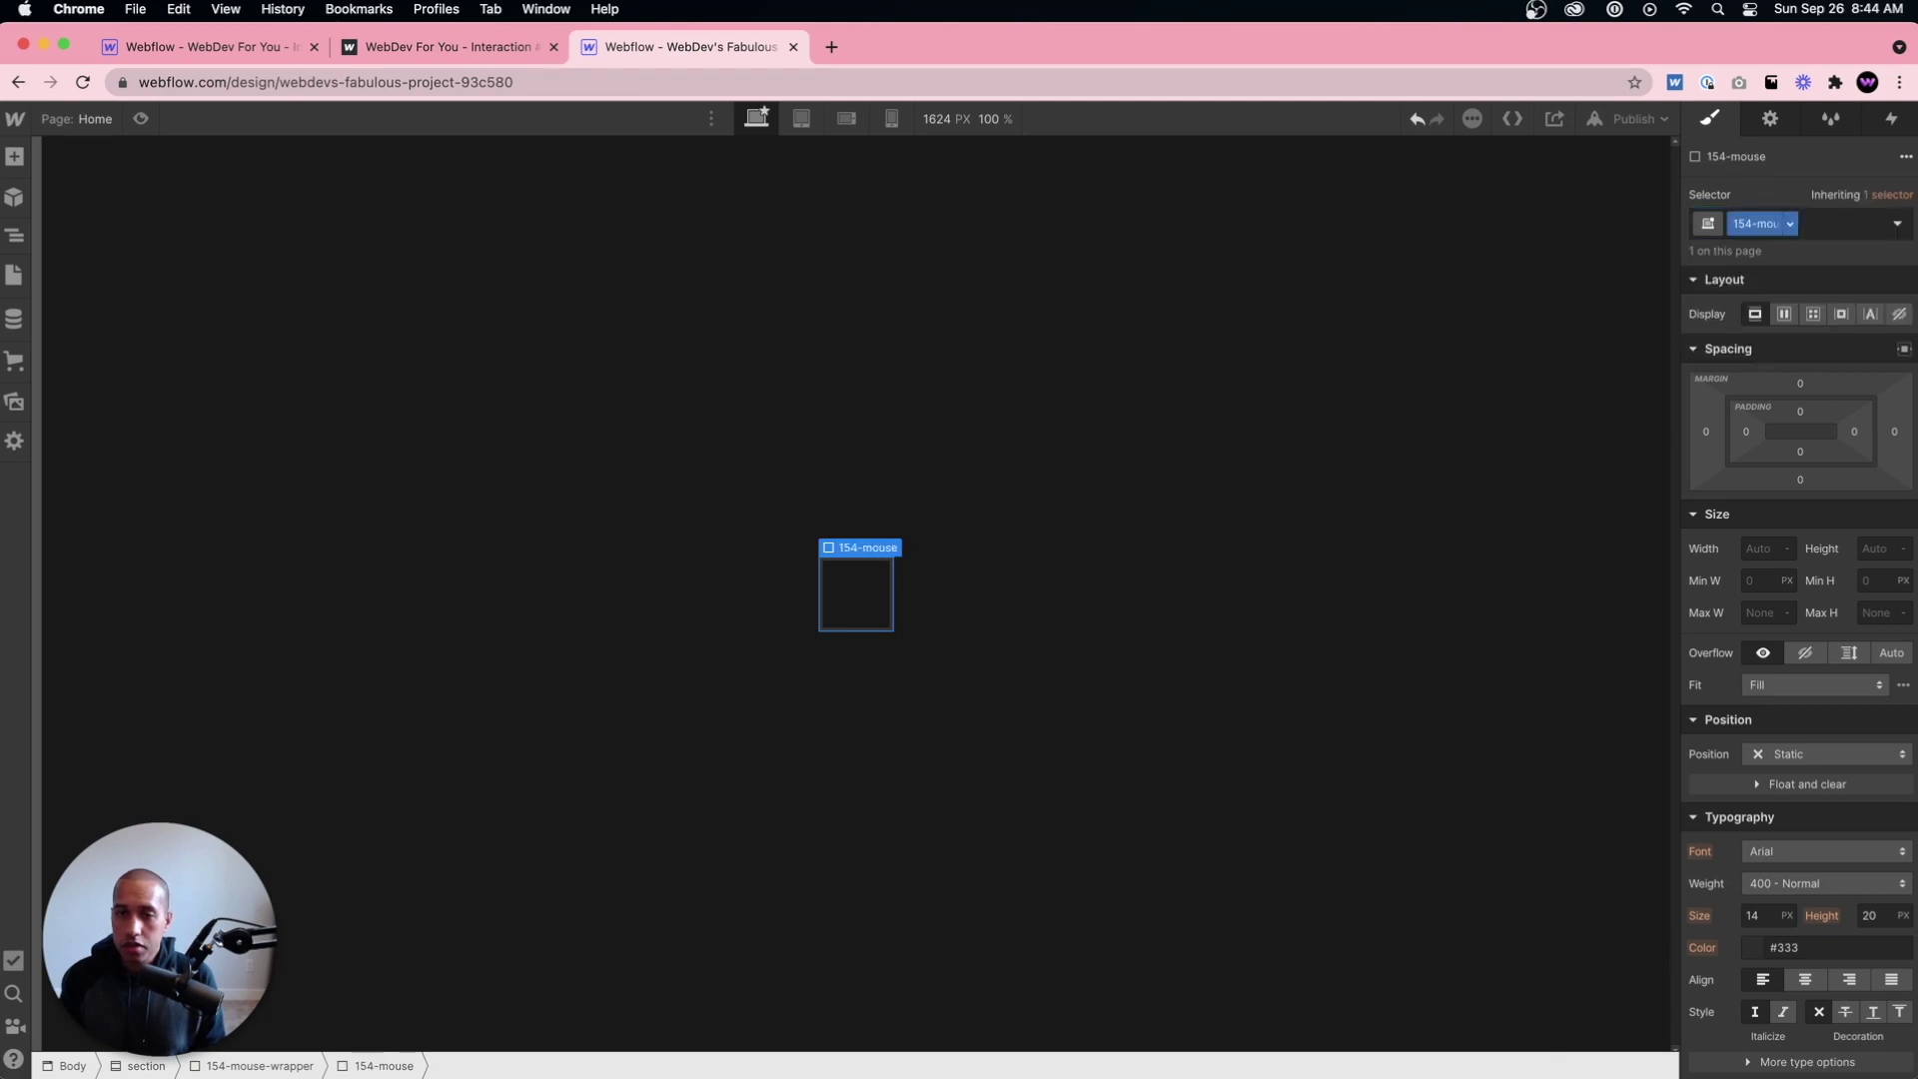
left_click(1766, 553)
type("30")
left_click(1878, 552)
type("50")
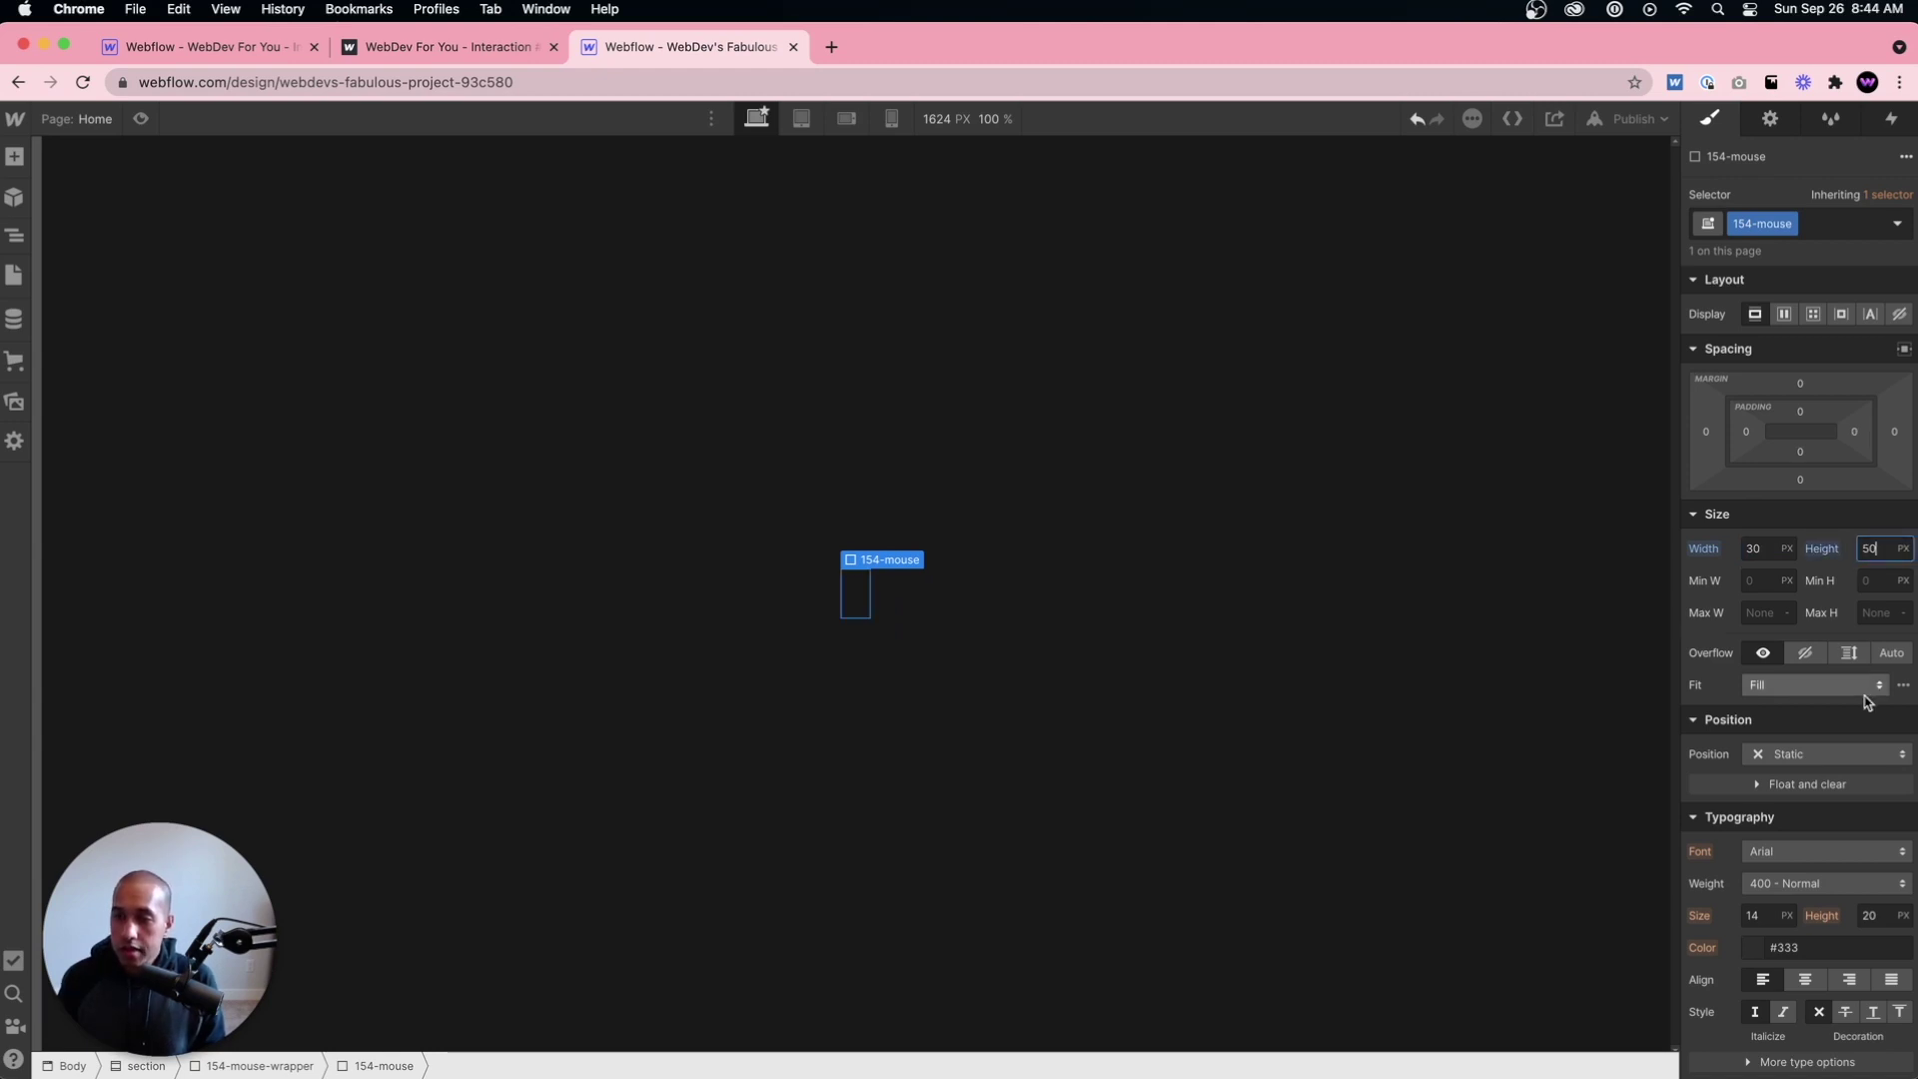
Step: Give 154-mouse a solid white 3 px border
scroll(1866, 702, "down", 6)
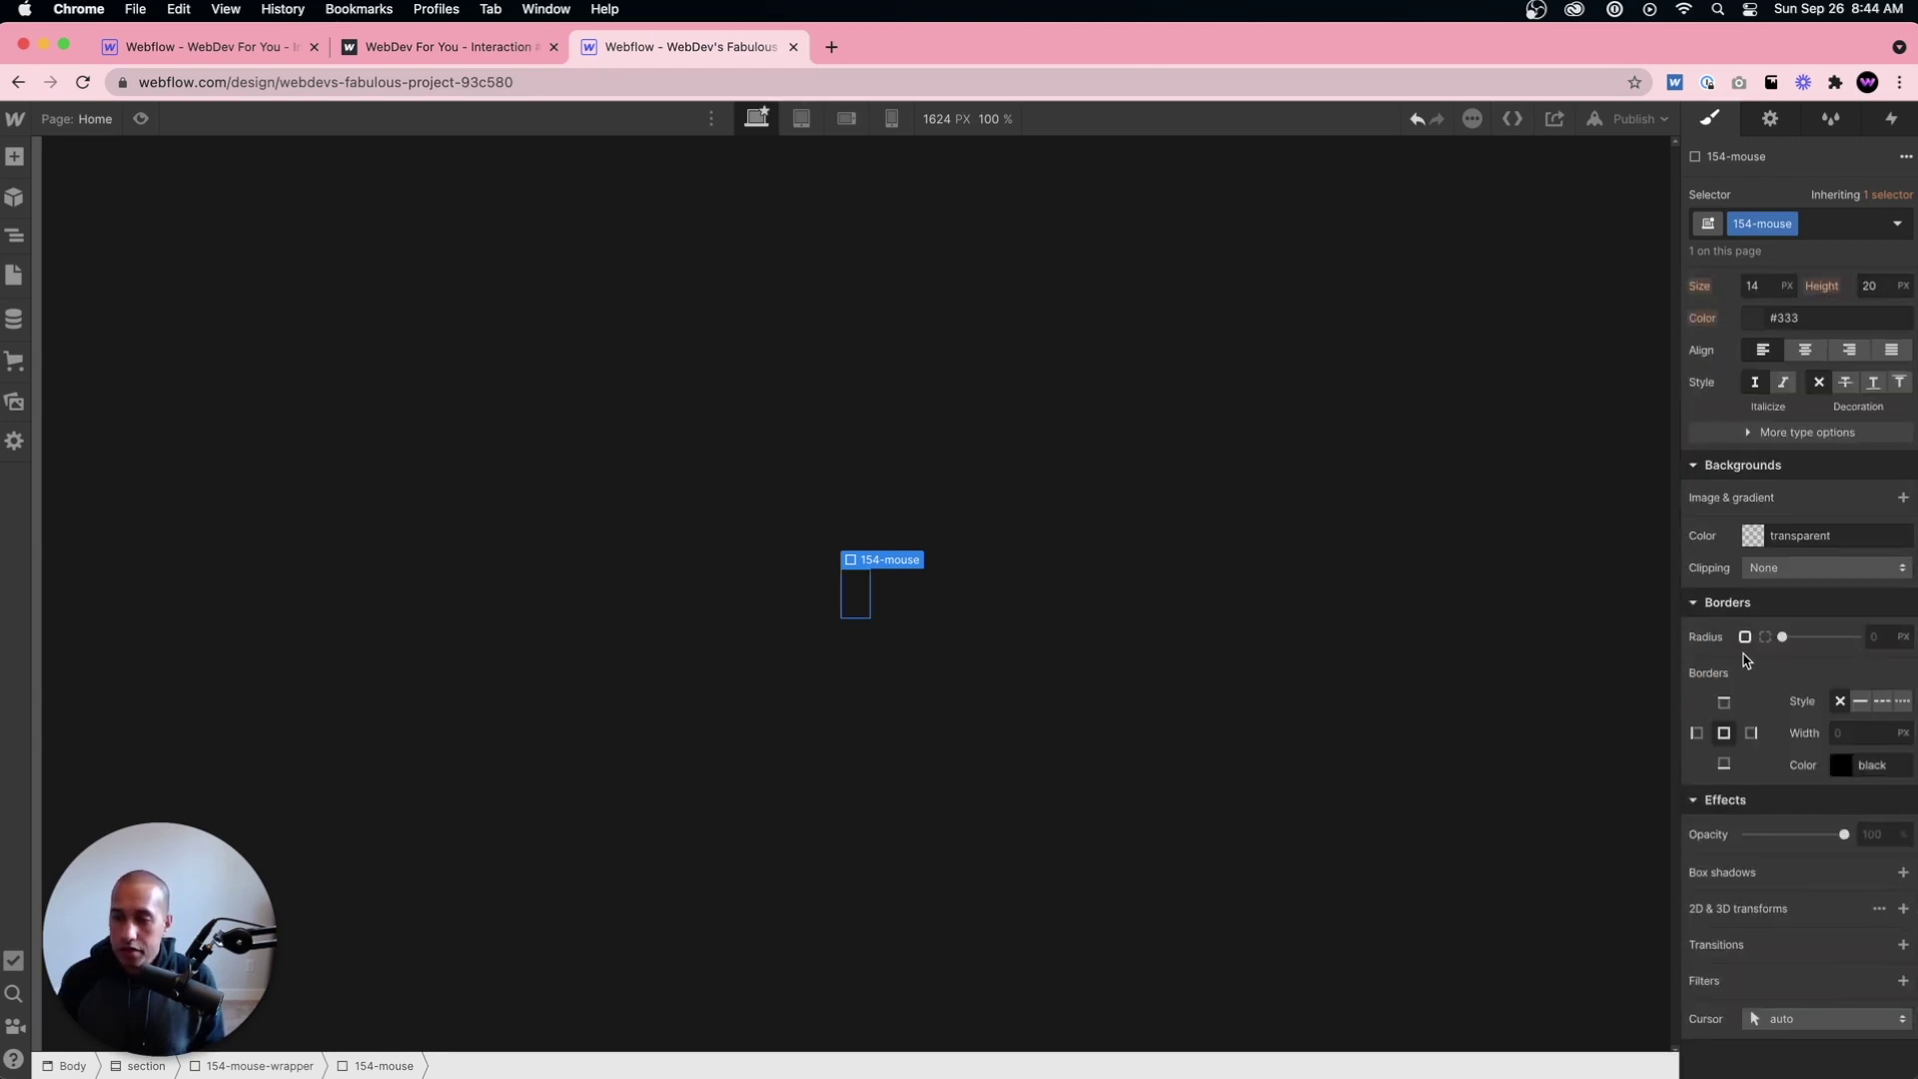
left_click(1861, 700)
left_click(1862, 734)
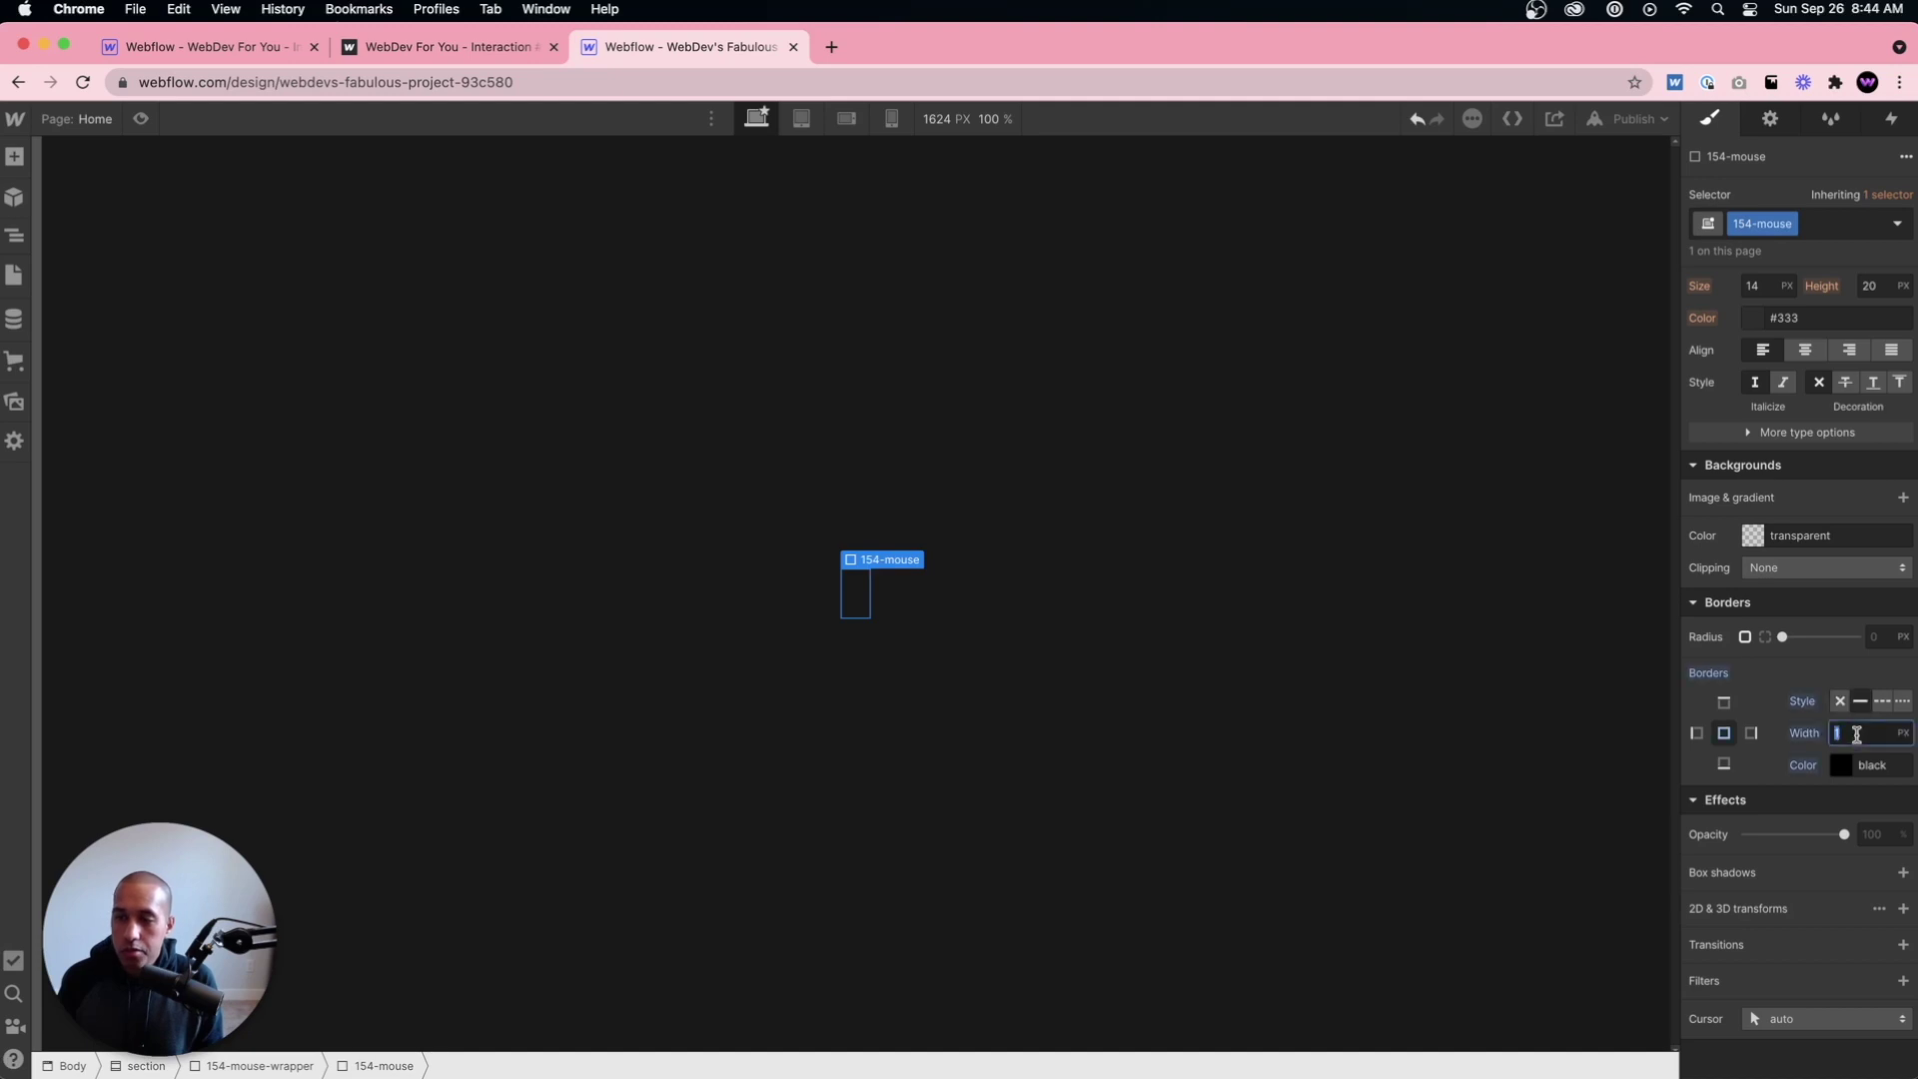
type("3")
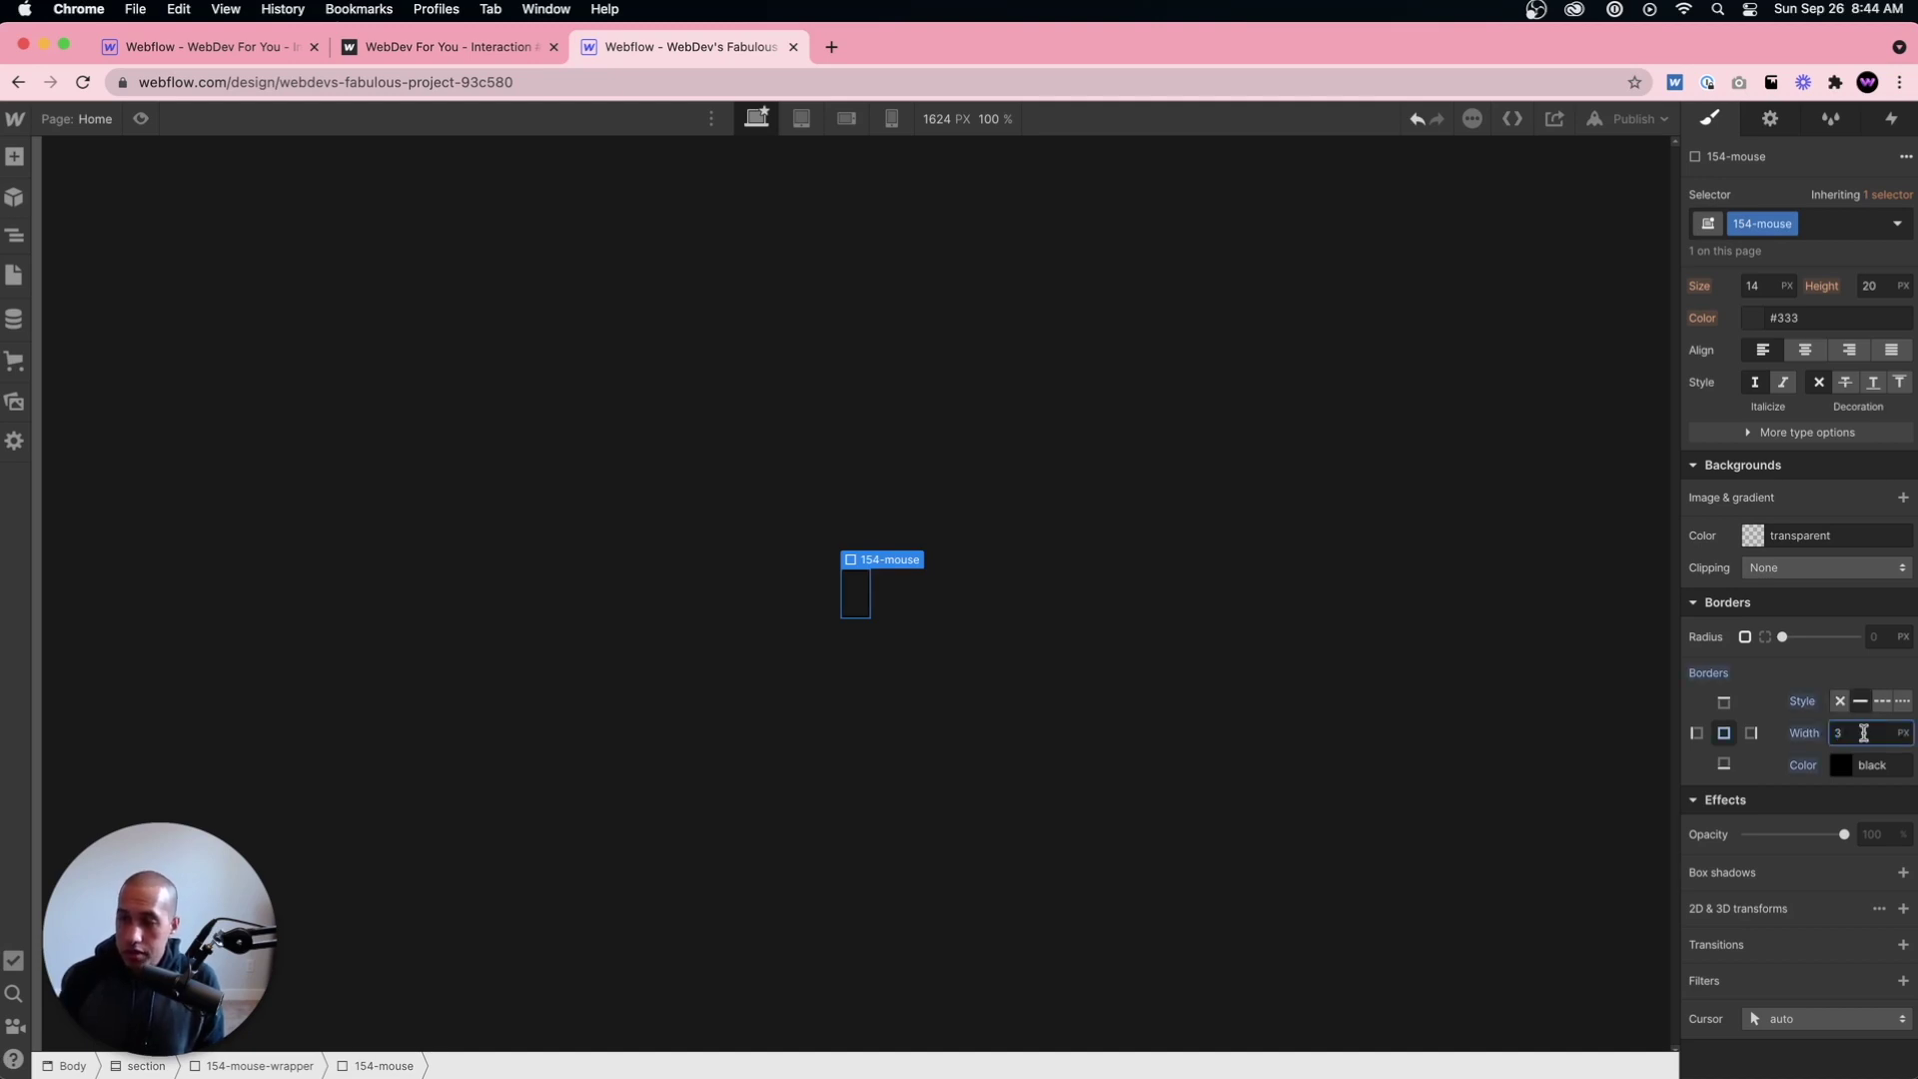
left_click(1840, 765)
left_click_drag(1717, 524, 1653, 423)
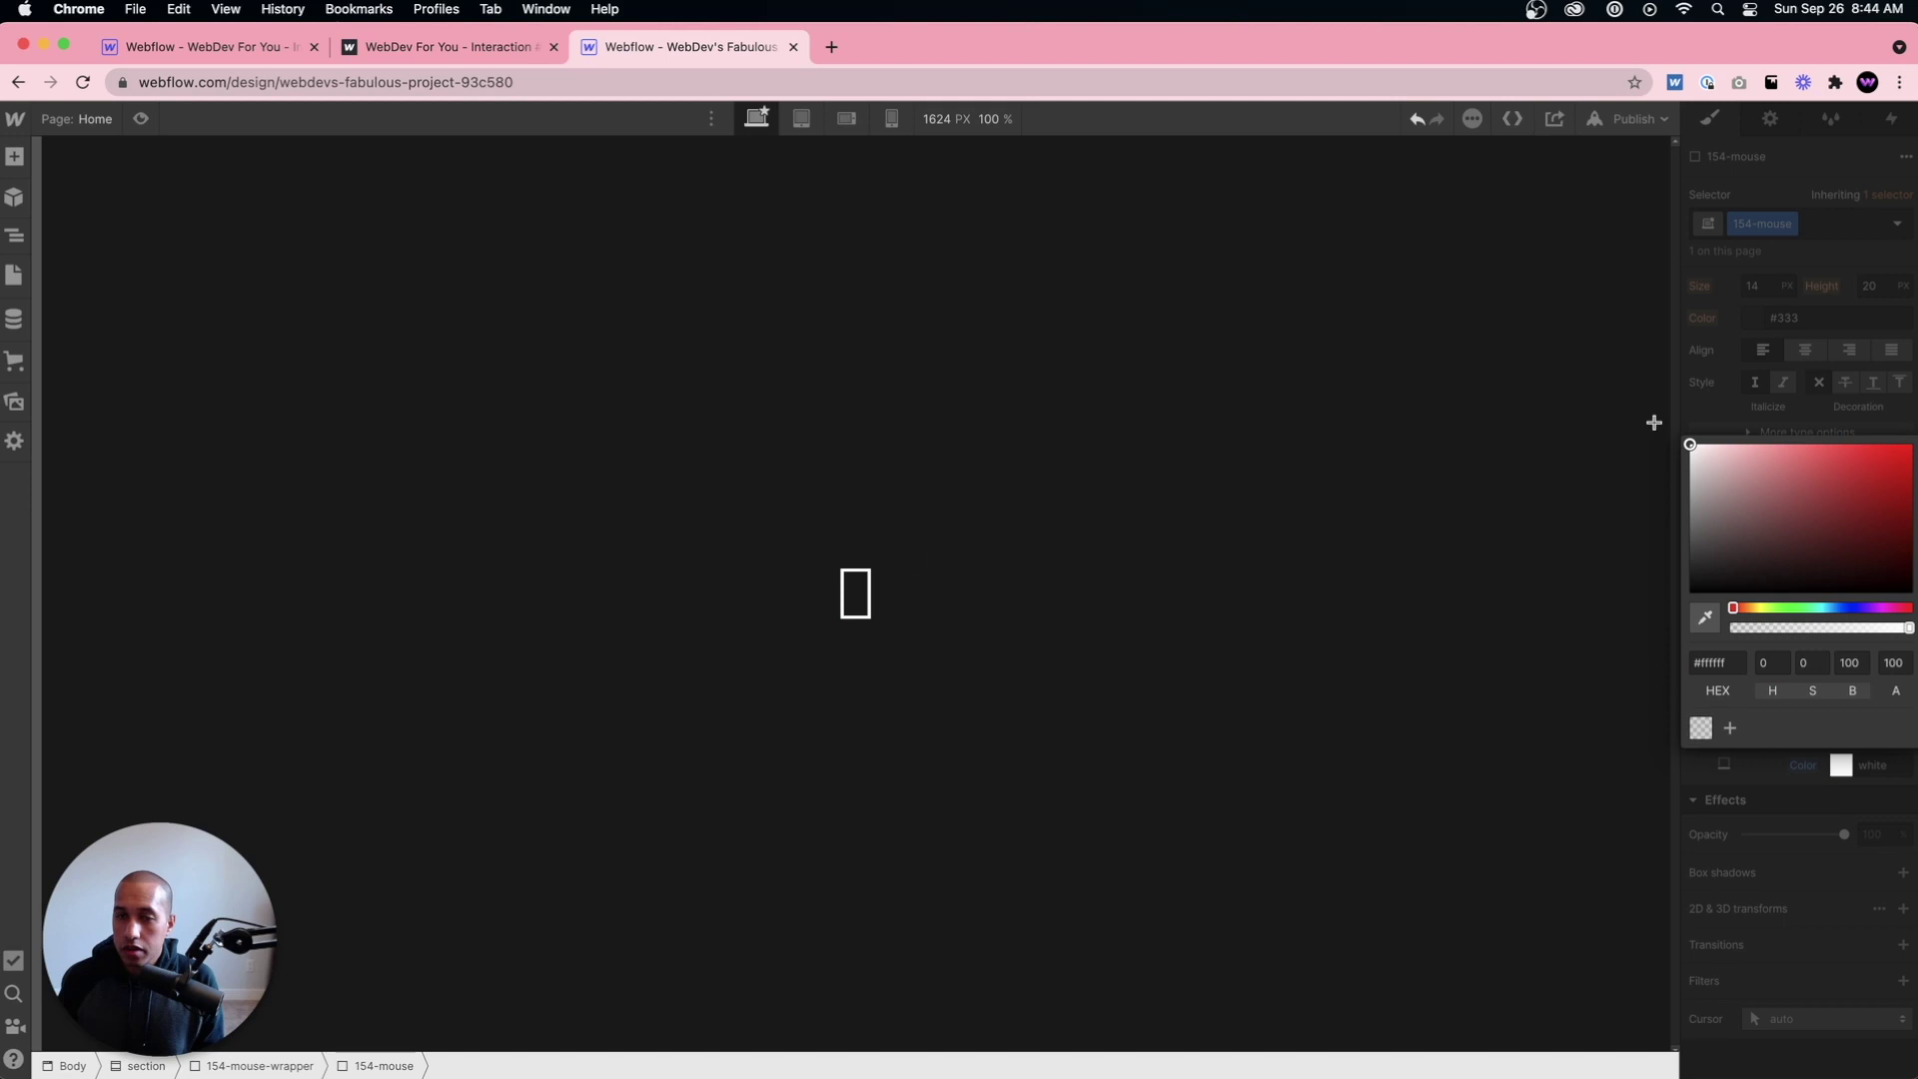
key("Escape")
Step: Round all corners of 154-mouse with a 50 px radius
left_click(1883, 638)
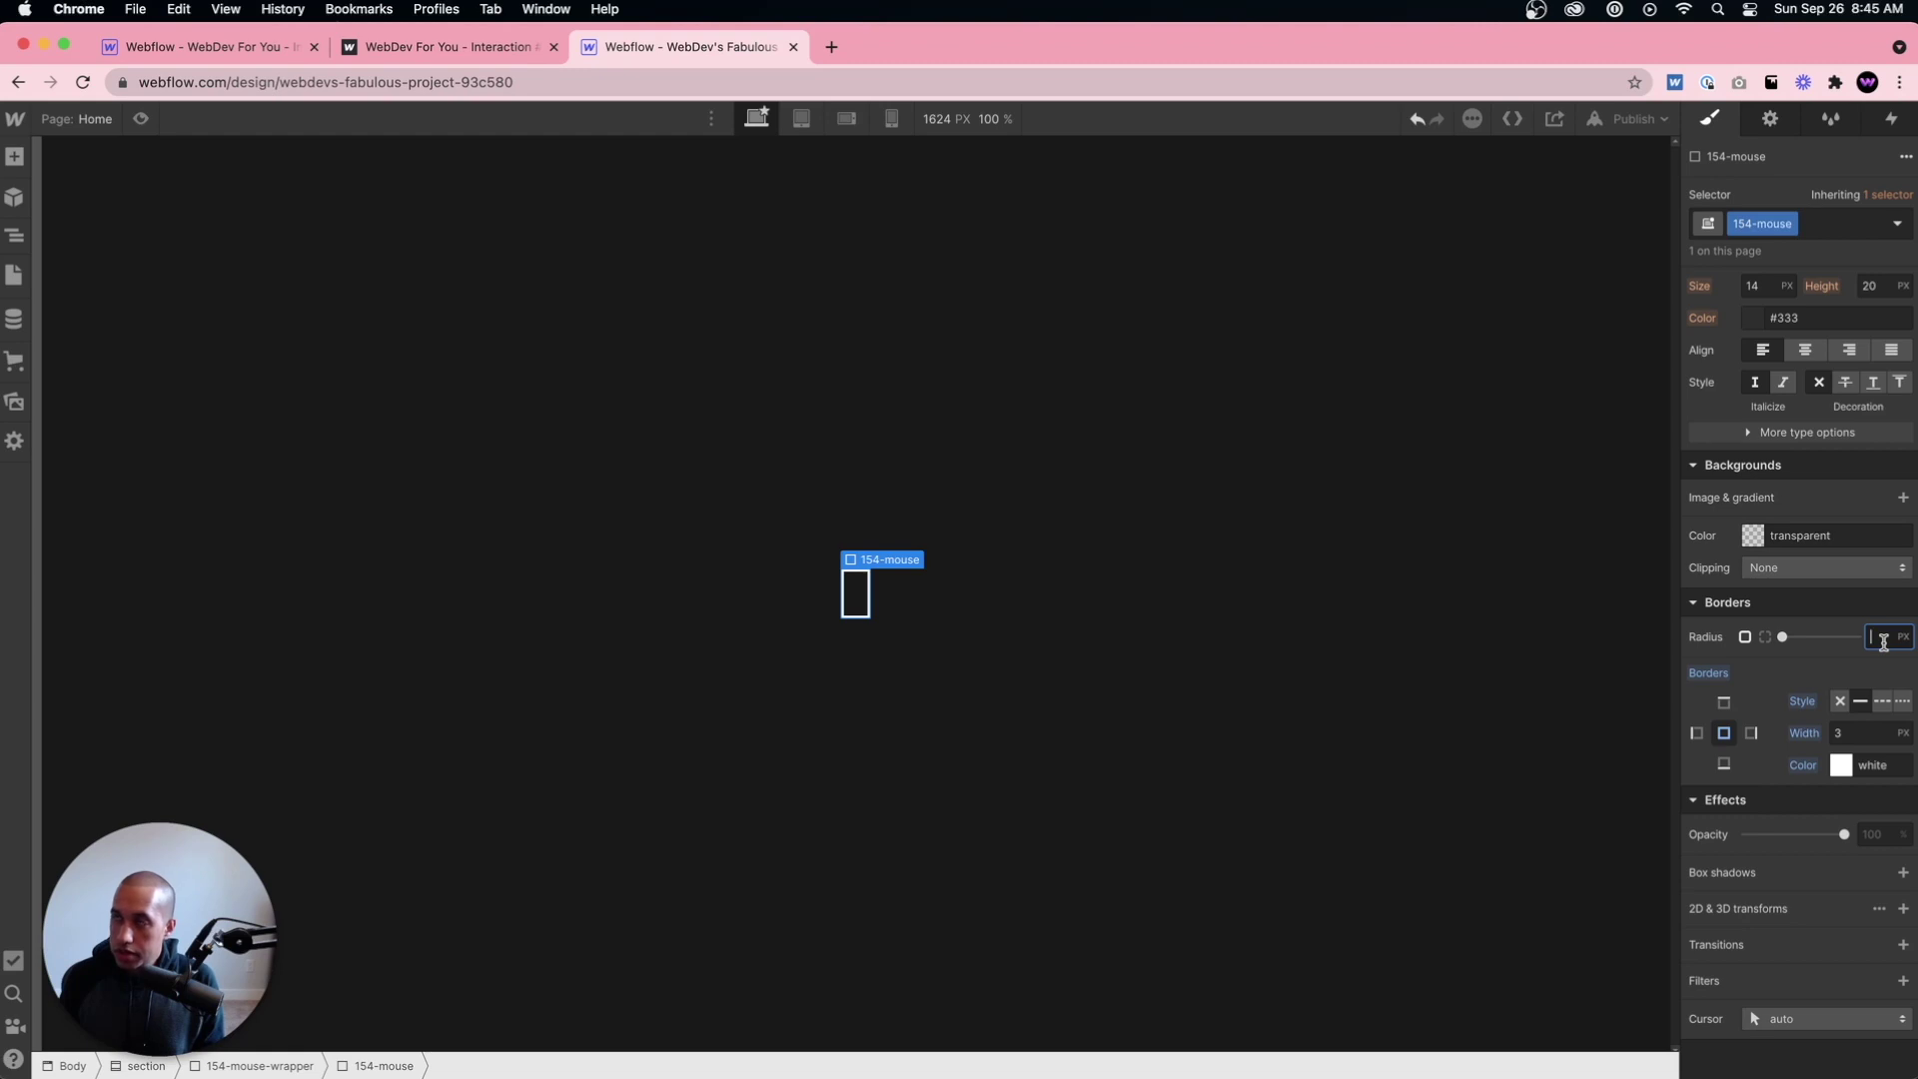
type("50")
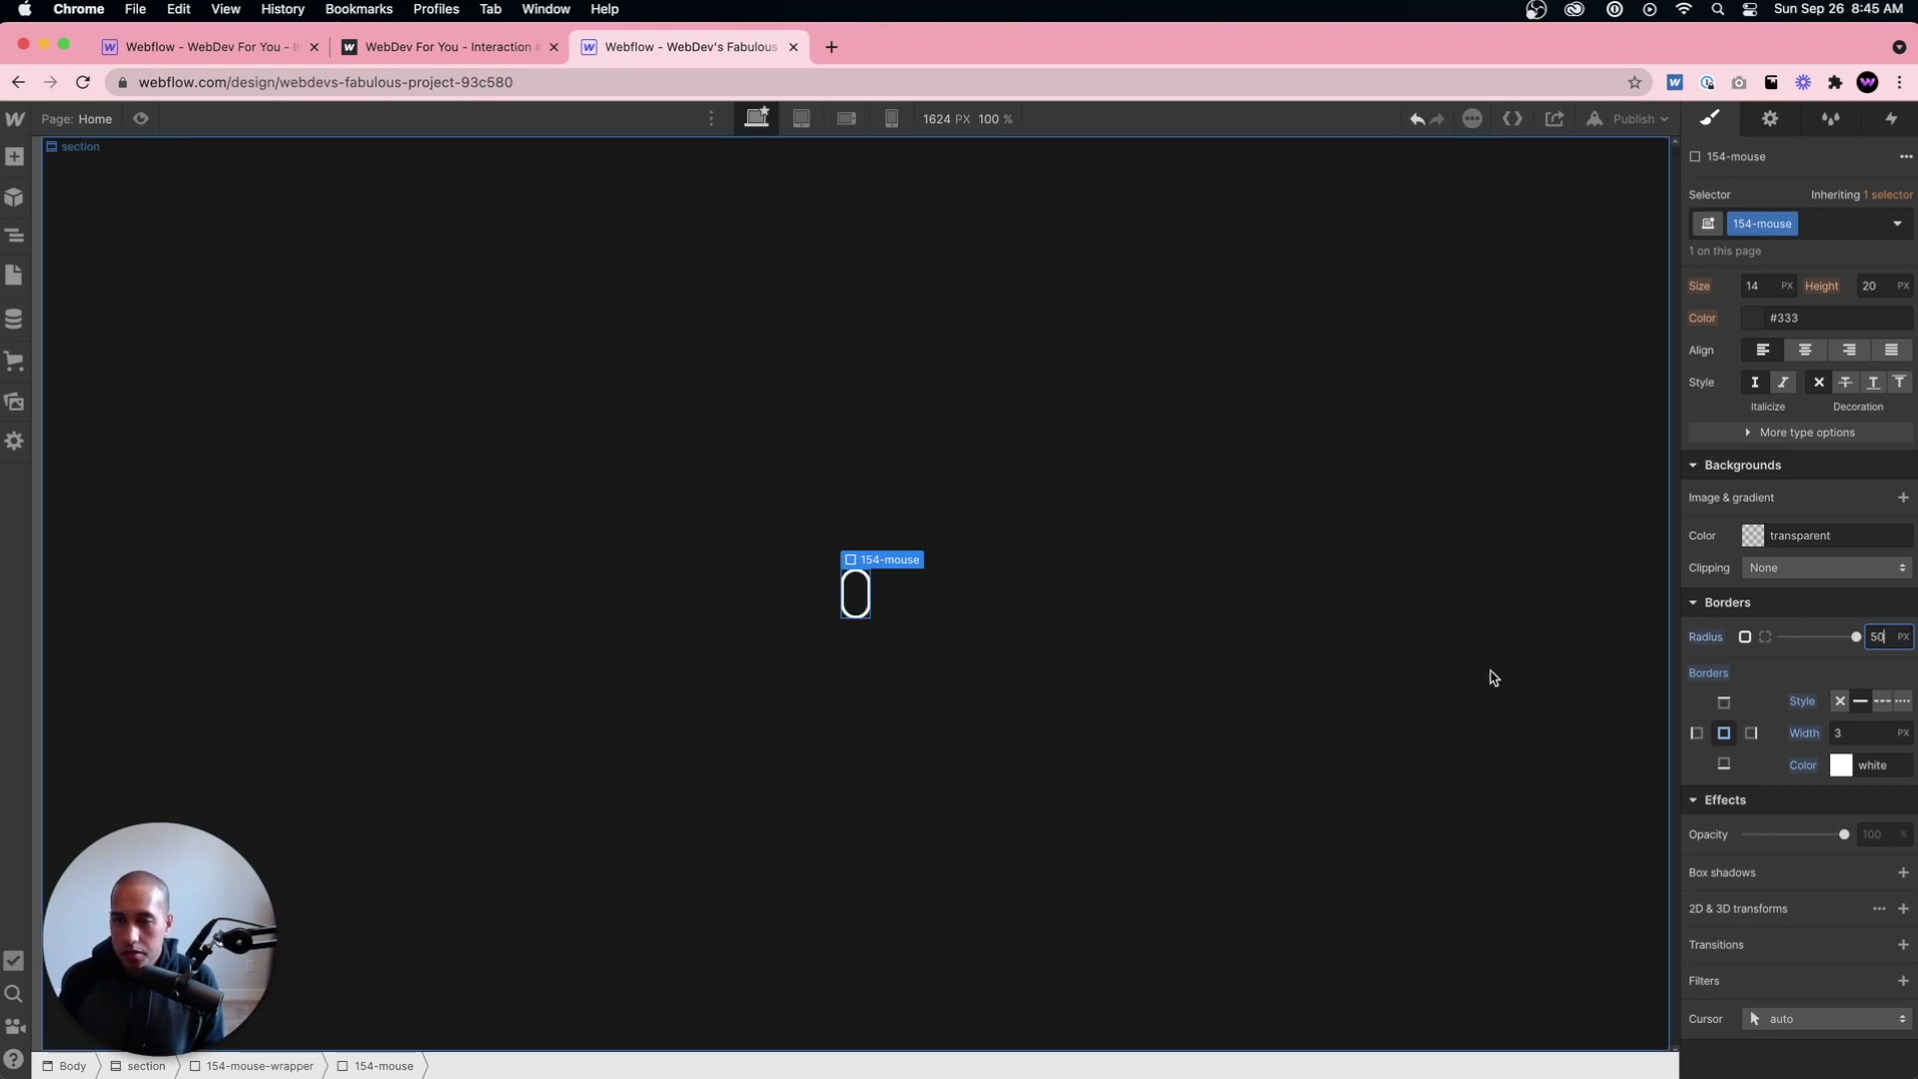
key("shift+Up")
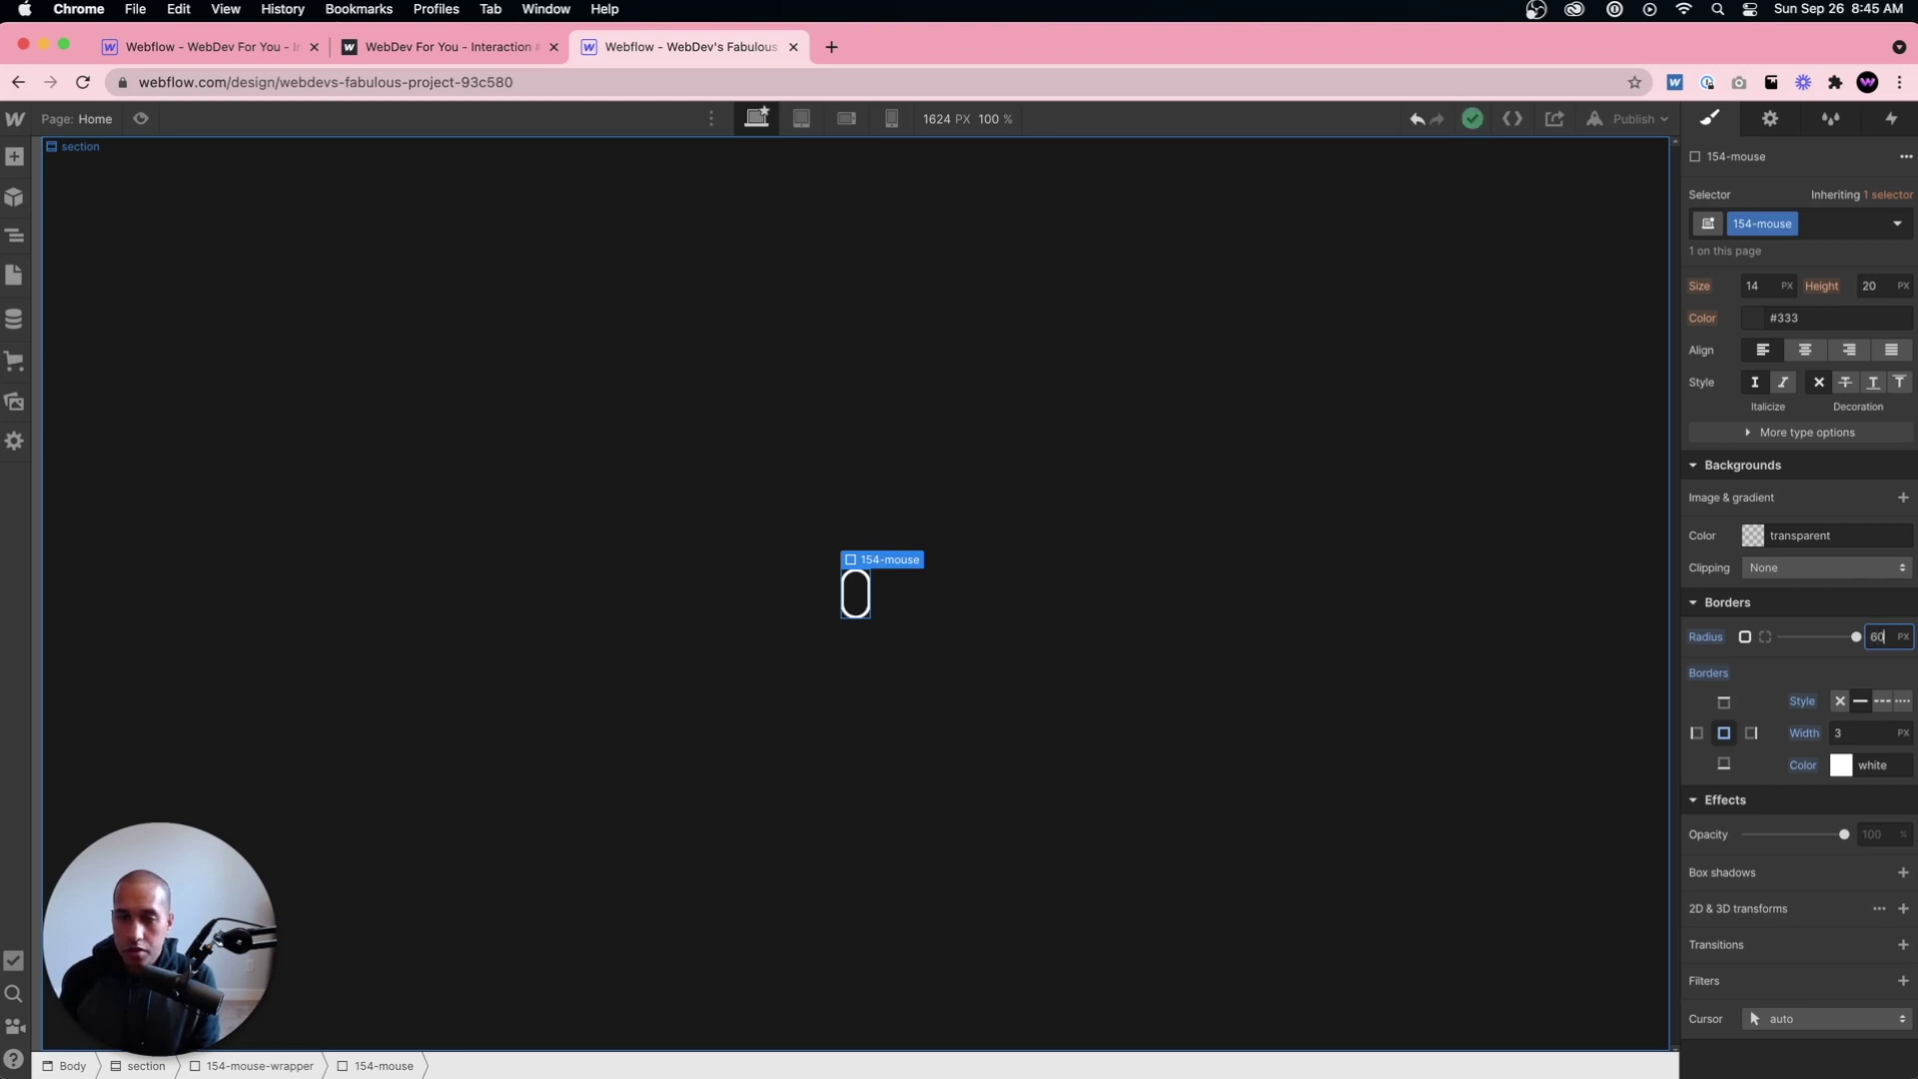
type("50")
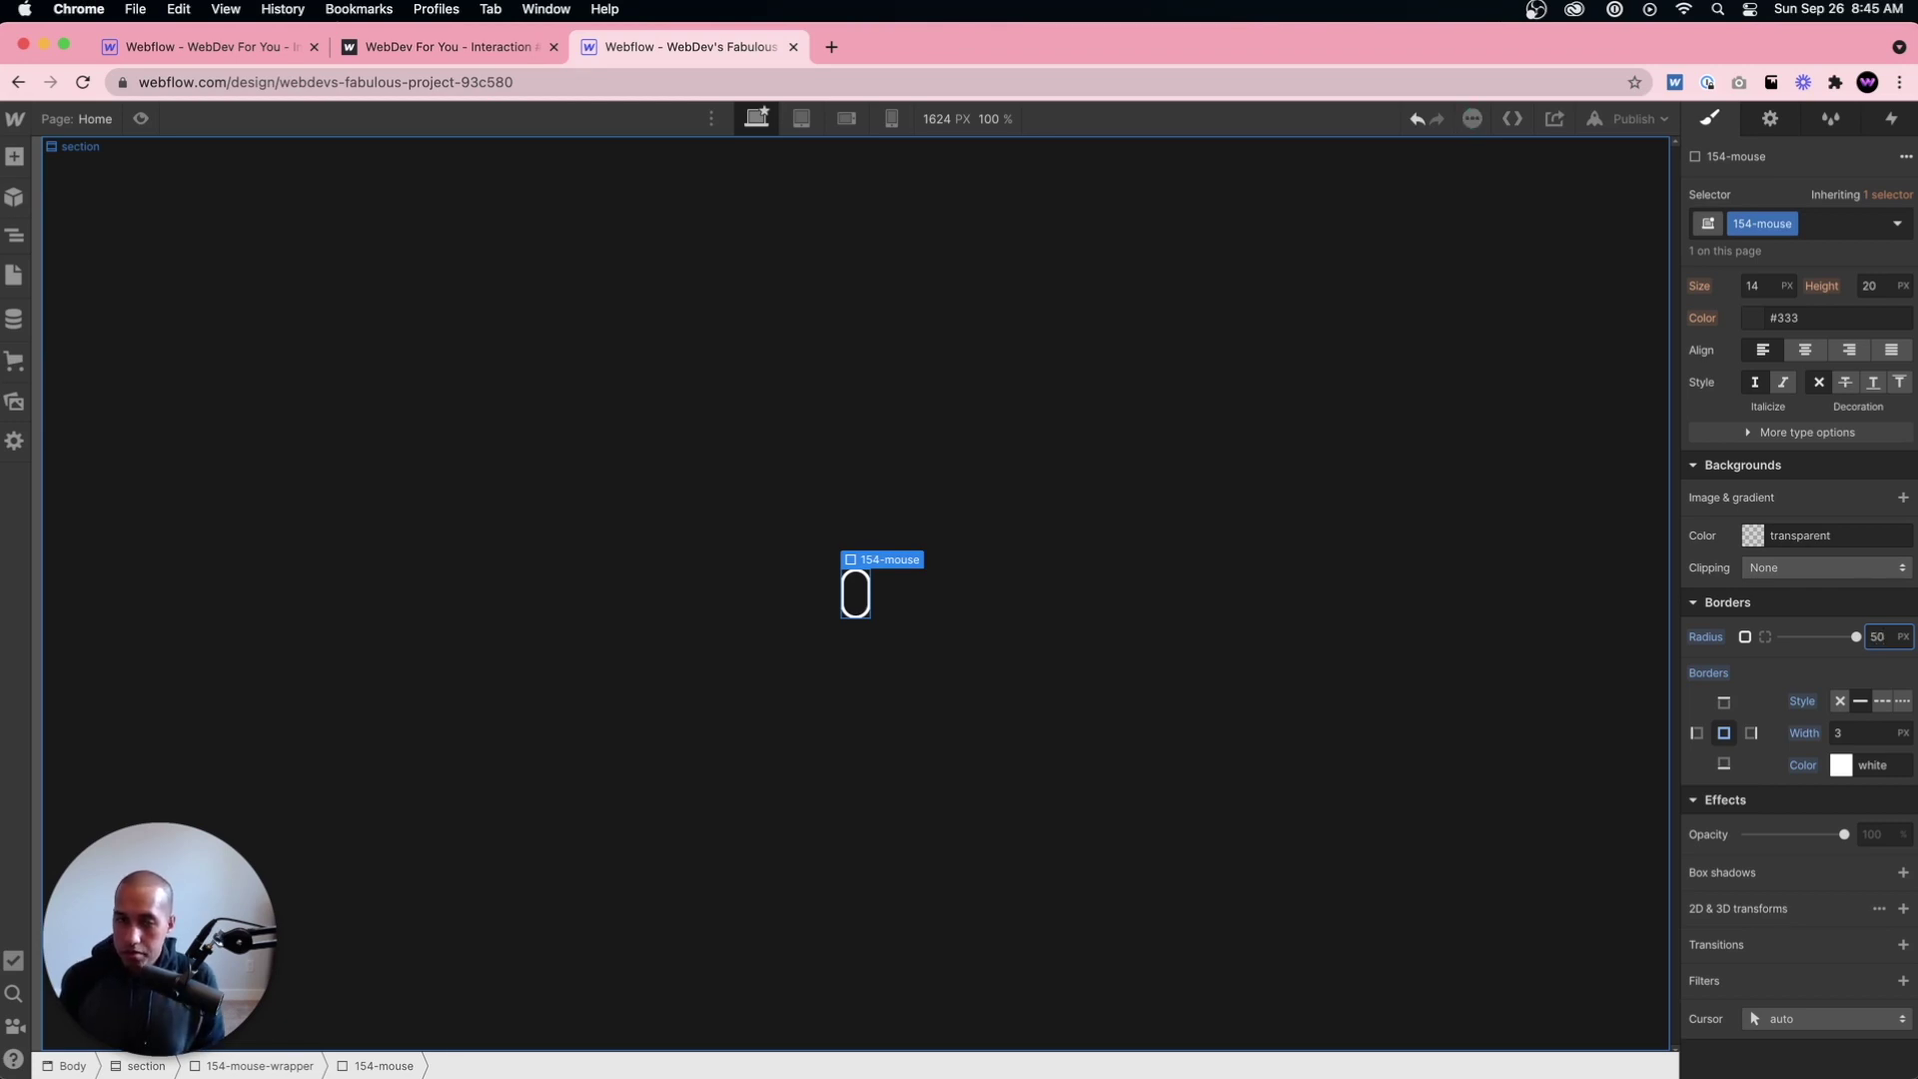
left_click(796, 599)
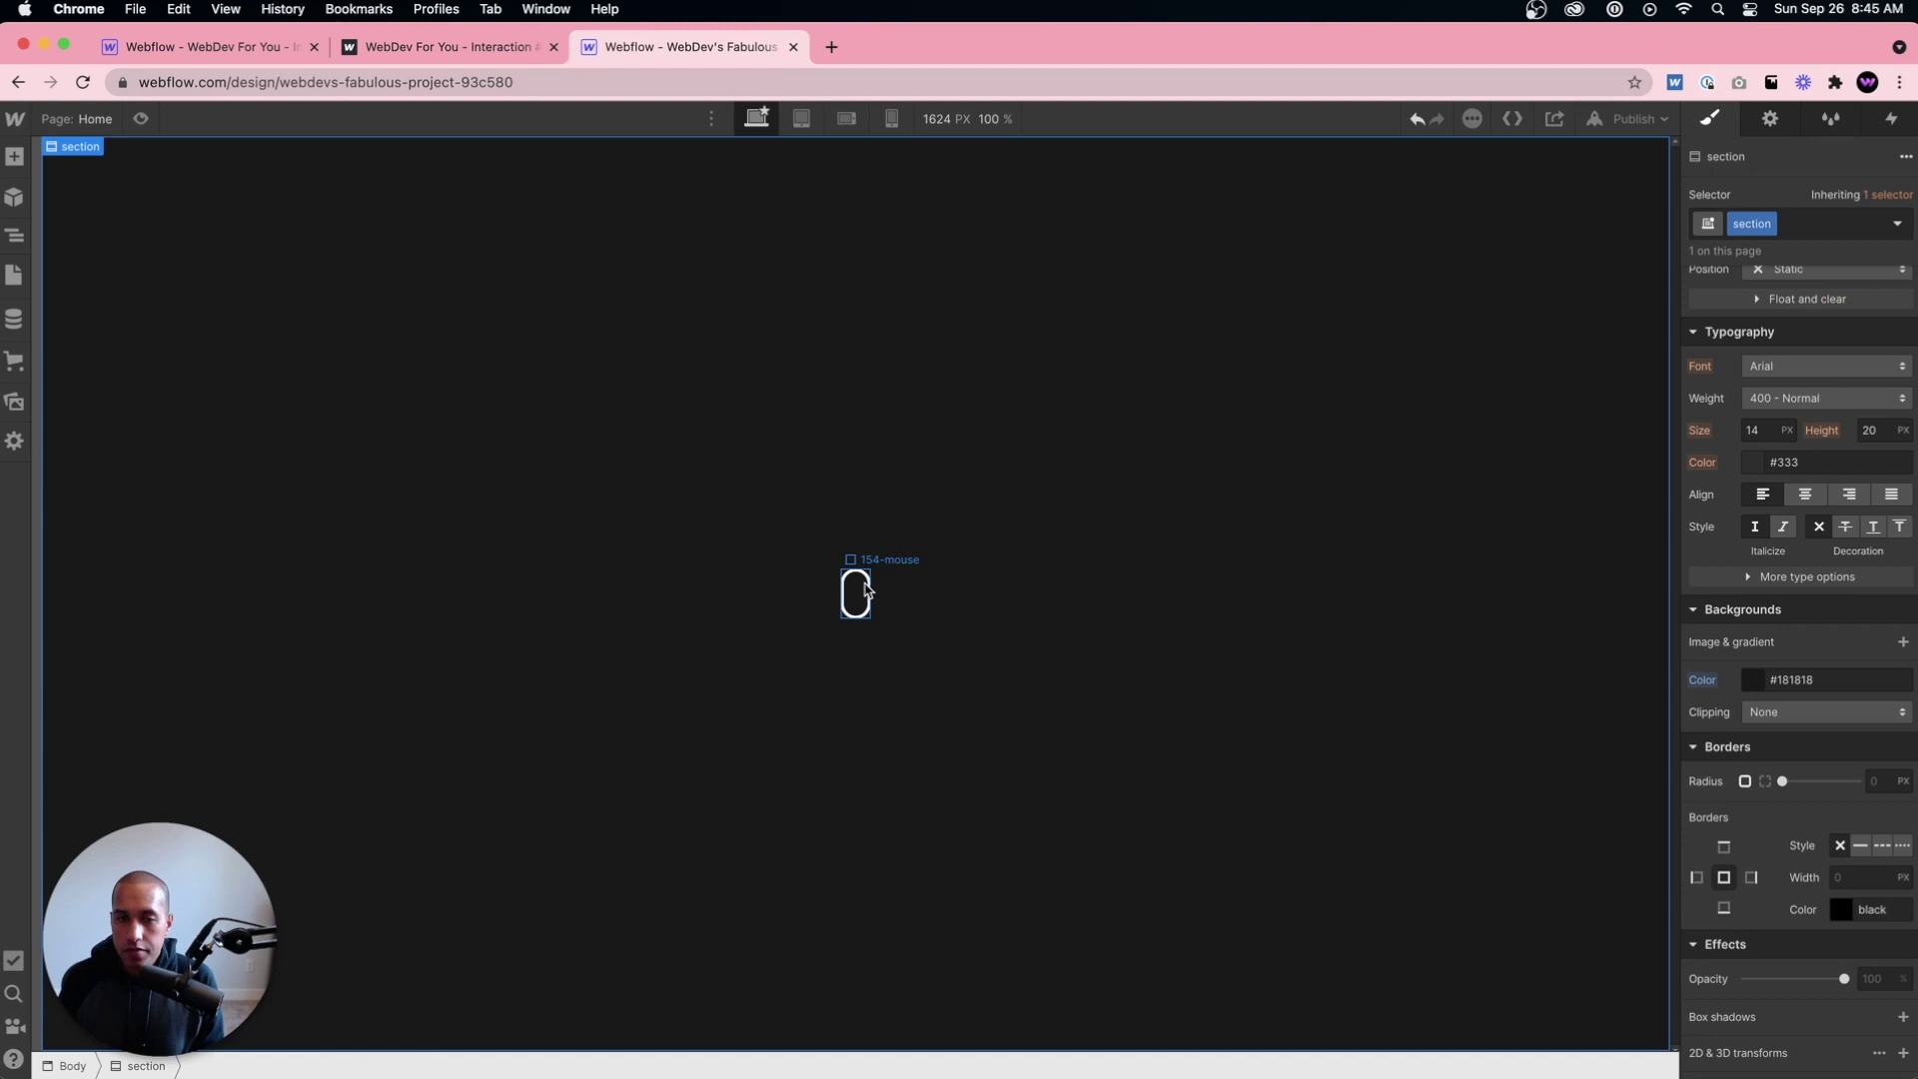
left_click(859, 593)
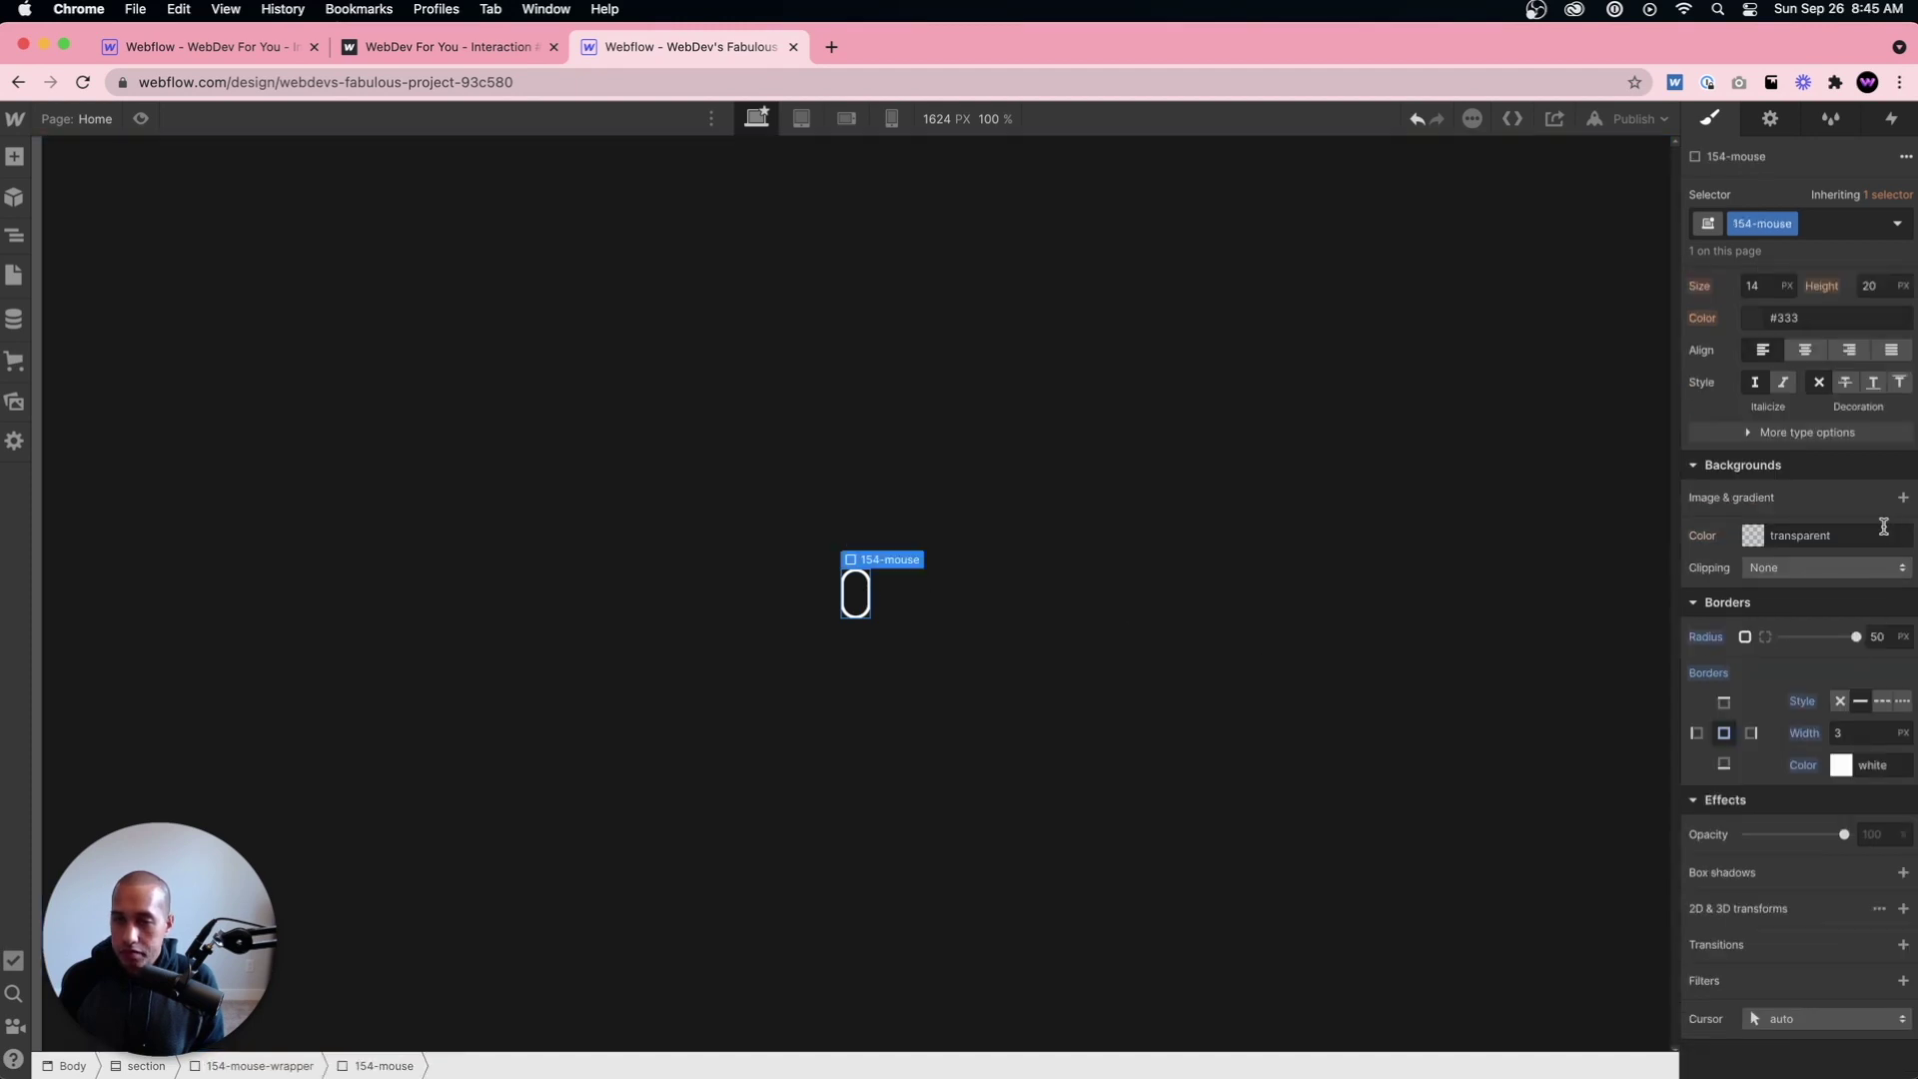
scroll(1883, 519, "up", 6)
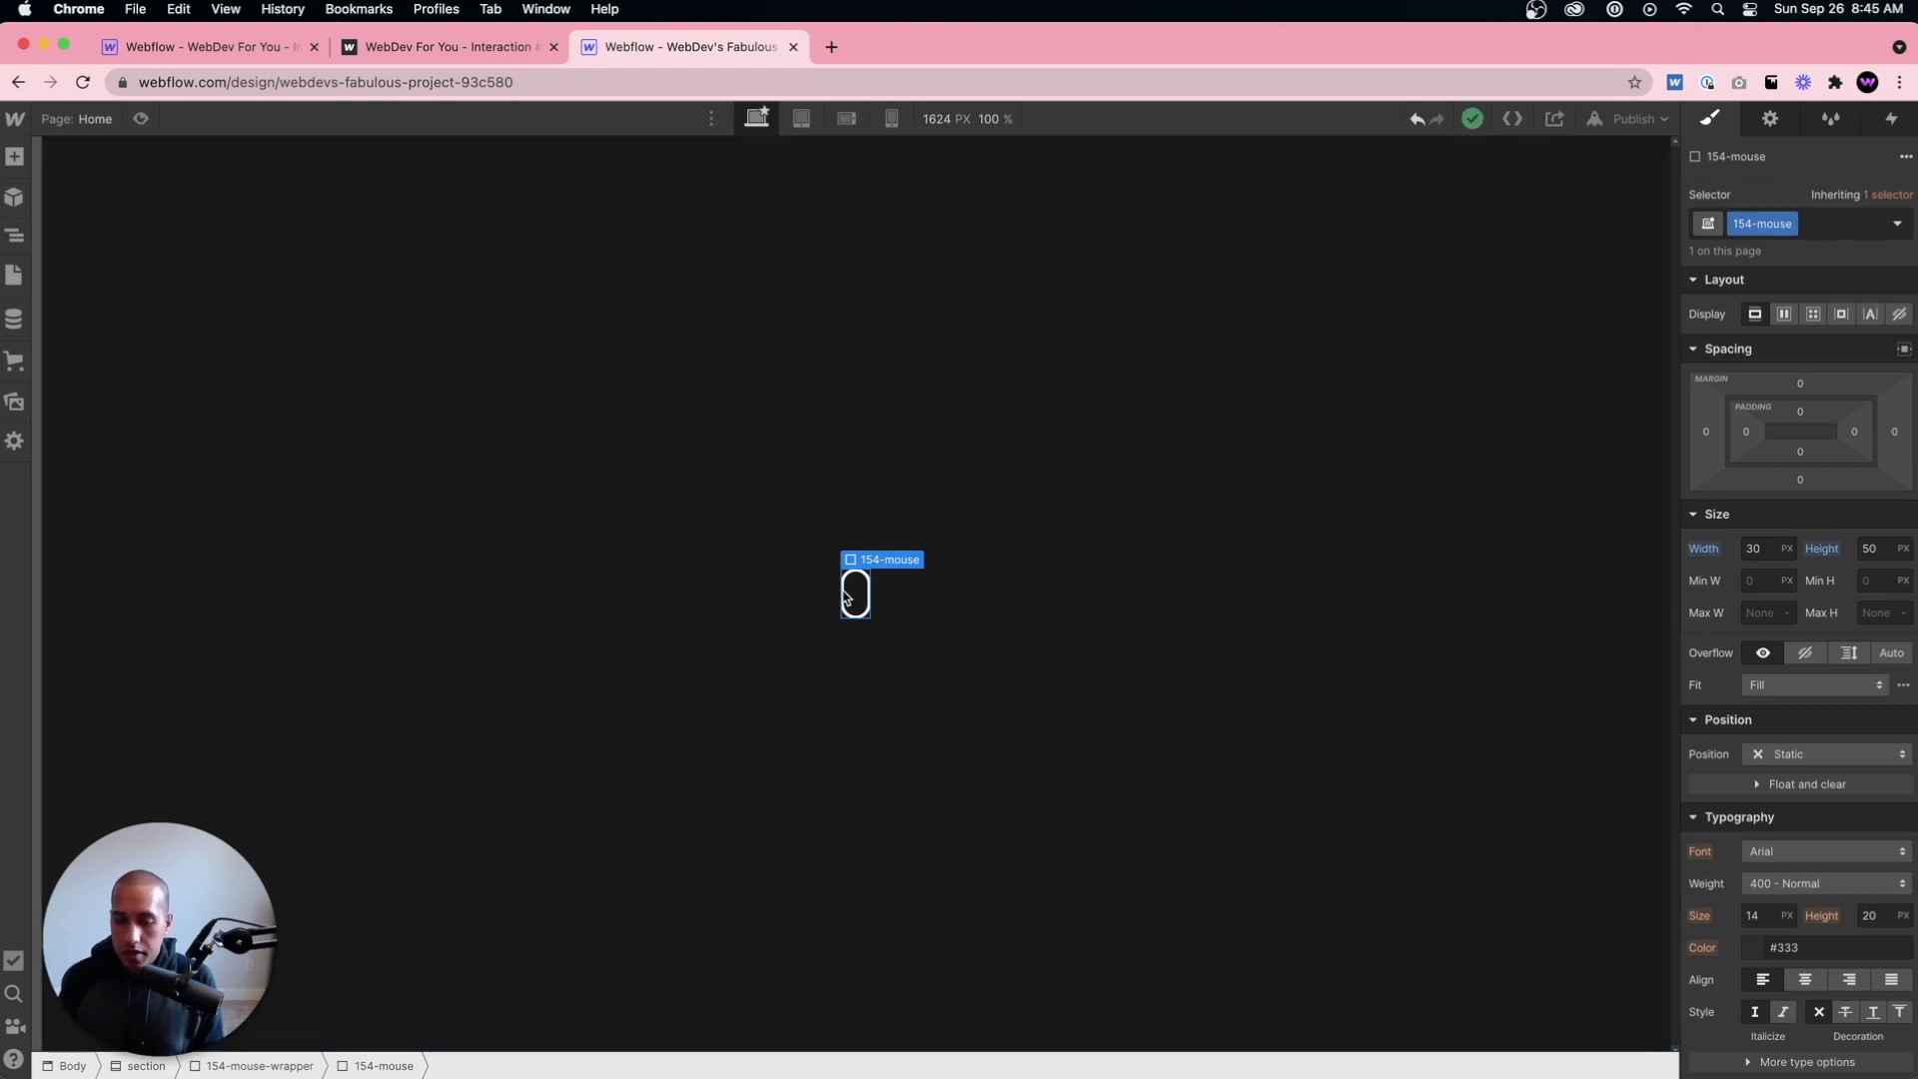
Step: Insert a div block inside 154-mouse using quick find
key("super+e")
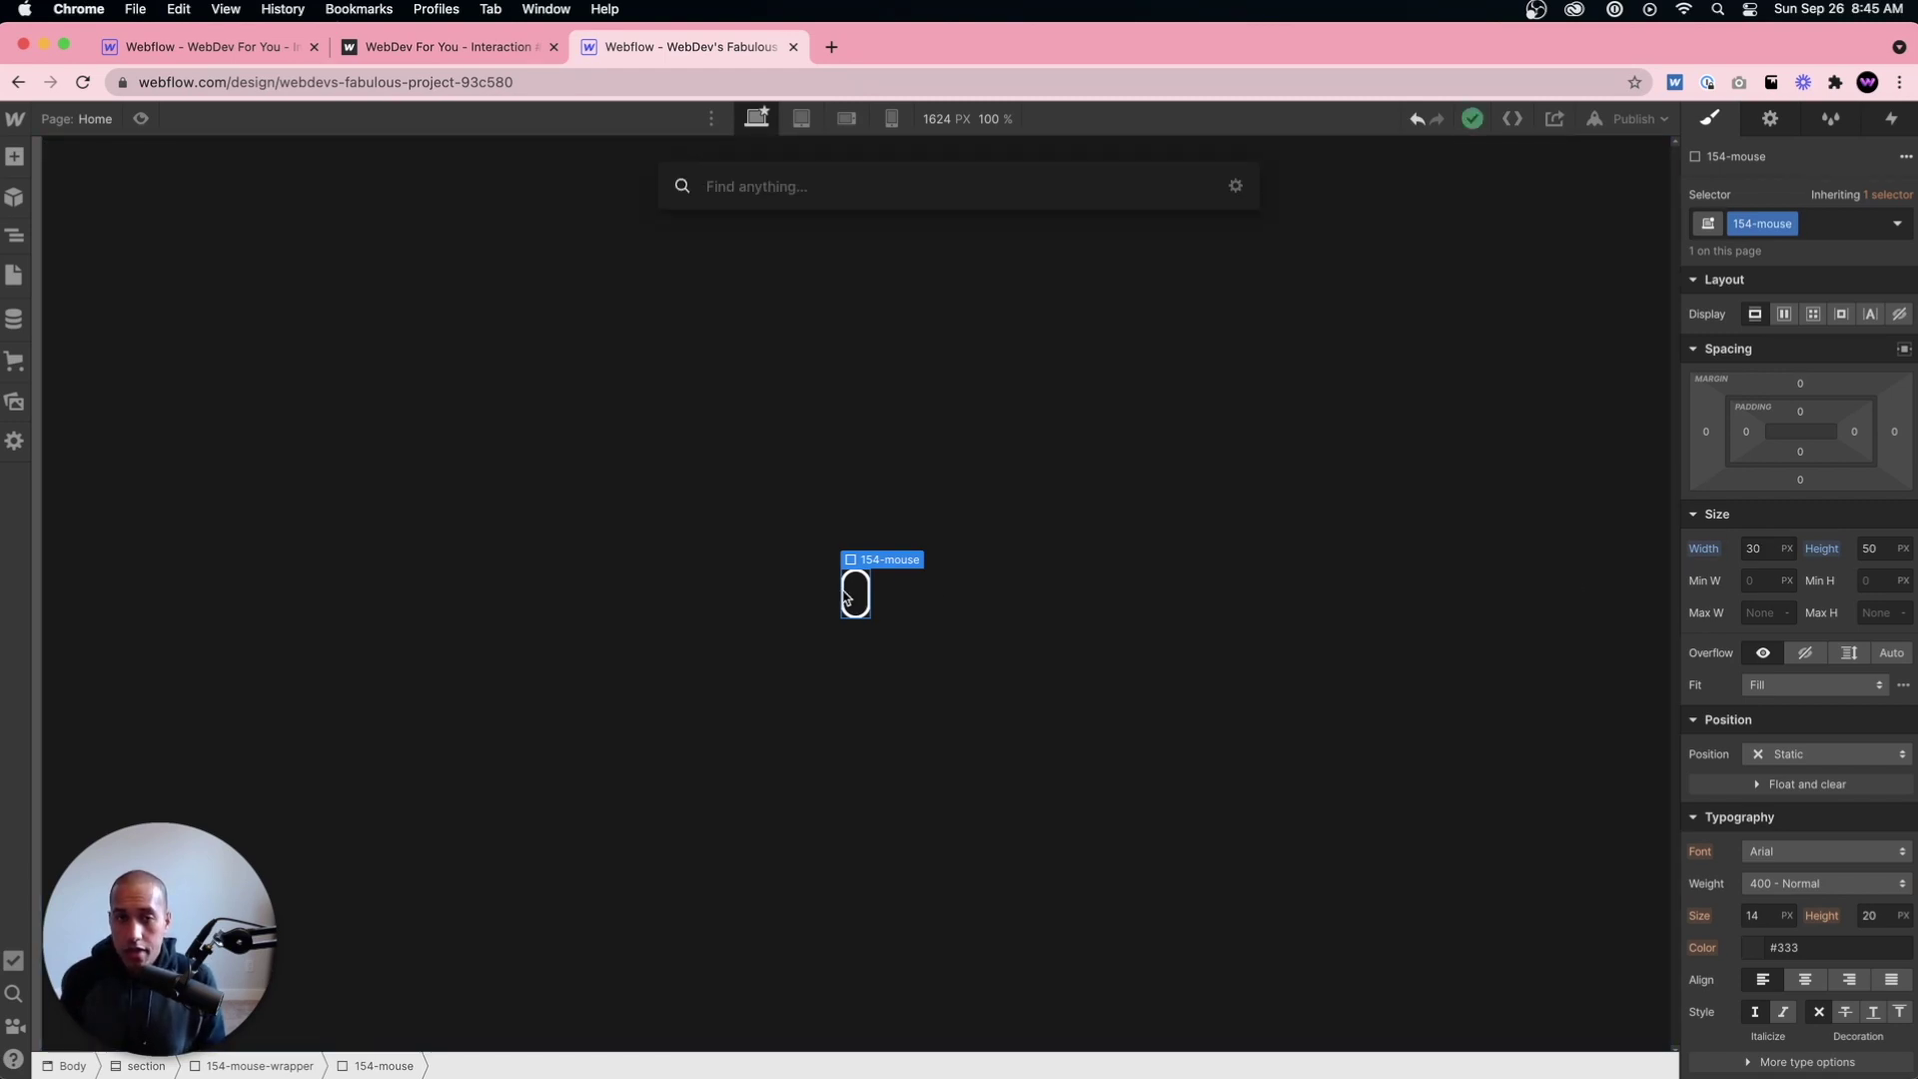
type("div")
key("Return")
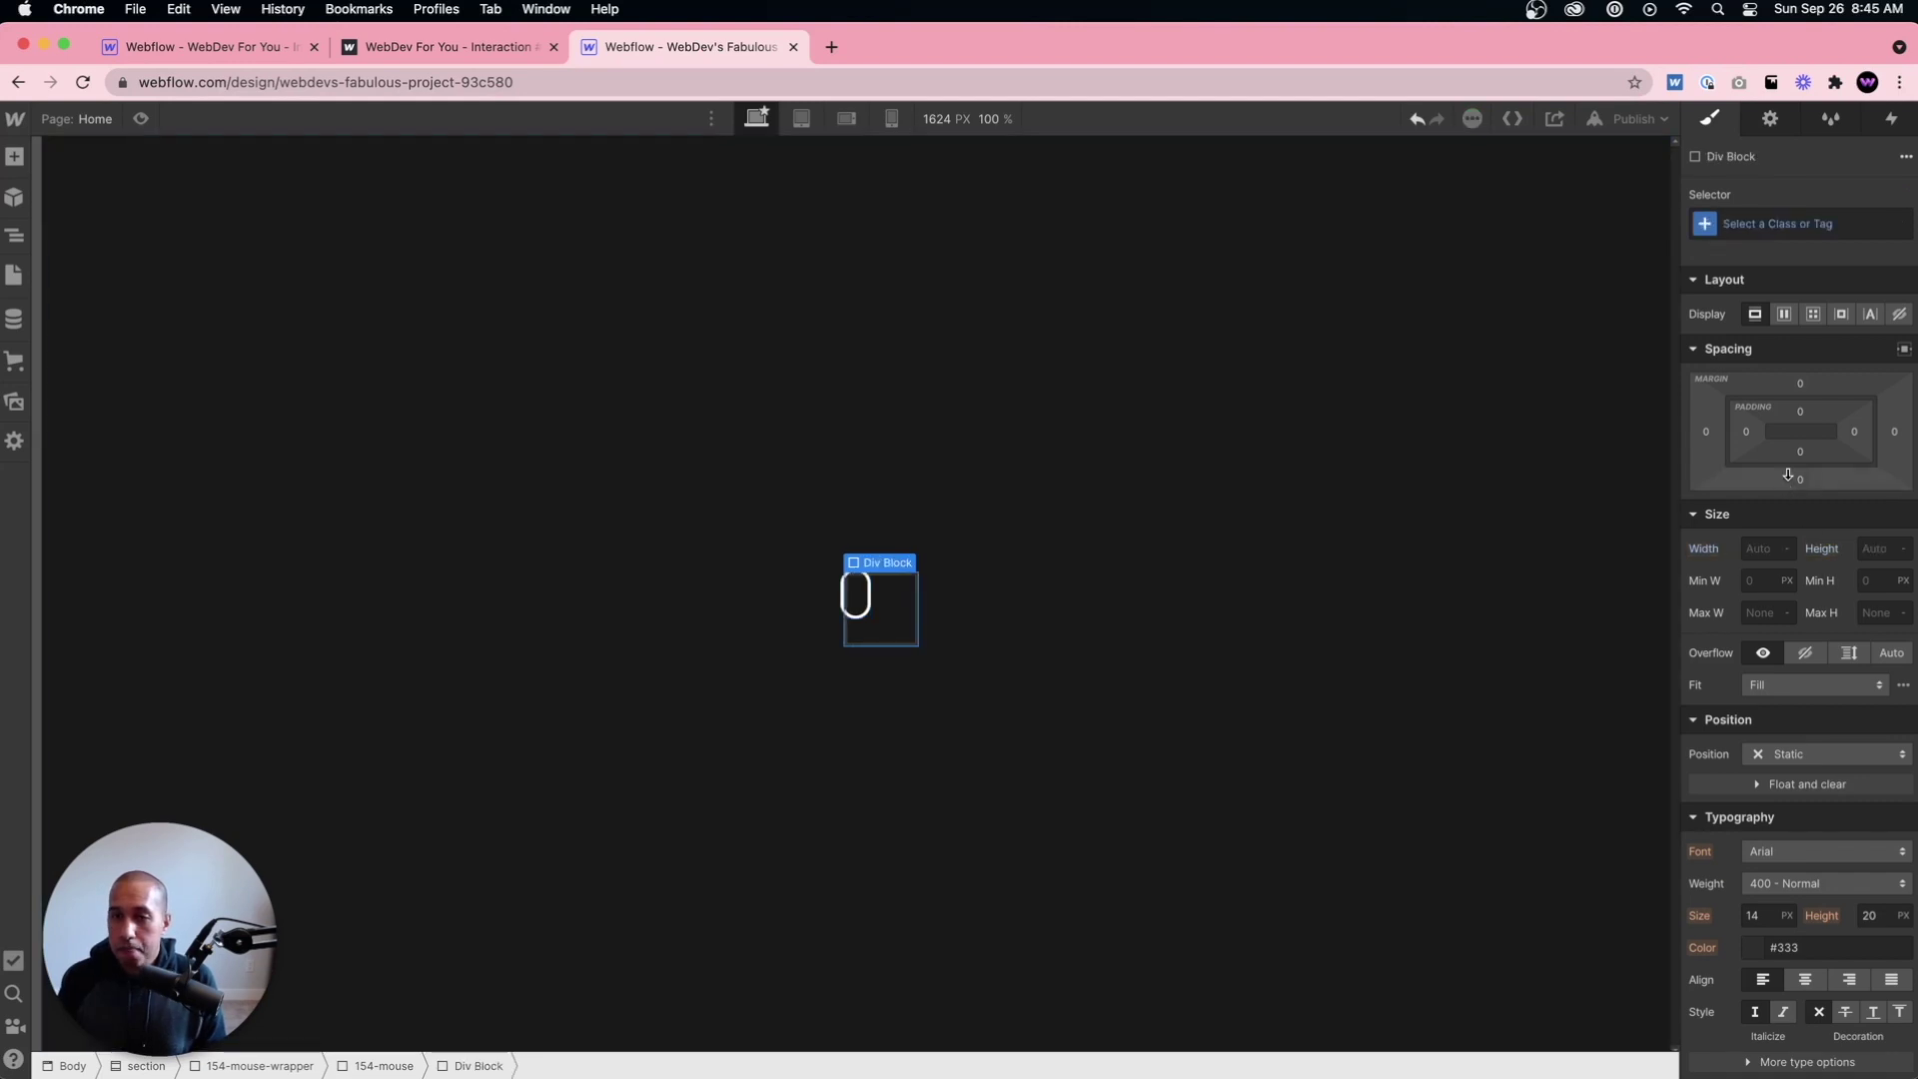
Step: Class the new div 154-circle and size it 6 × 6 px
left_click(1776, 227)
type("15")
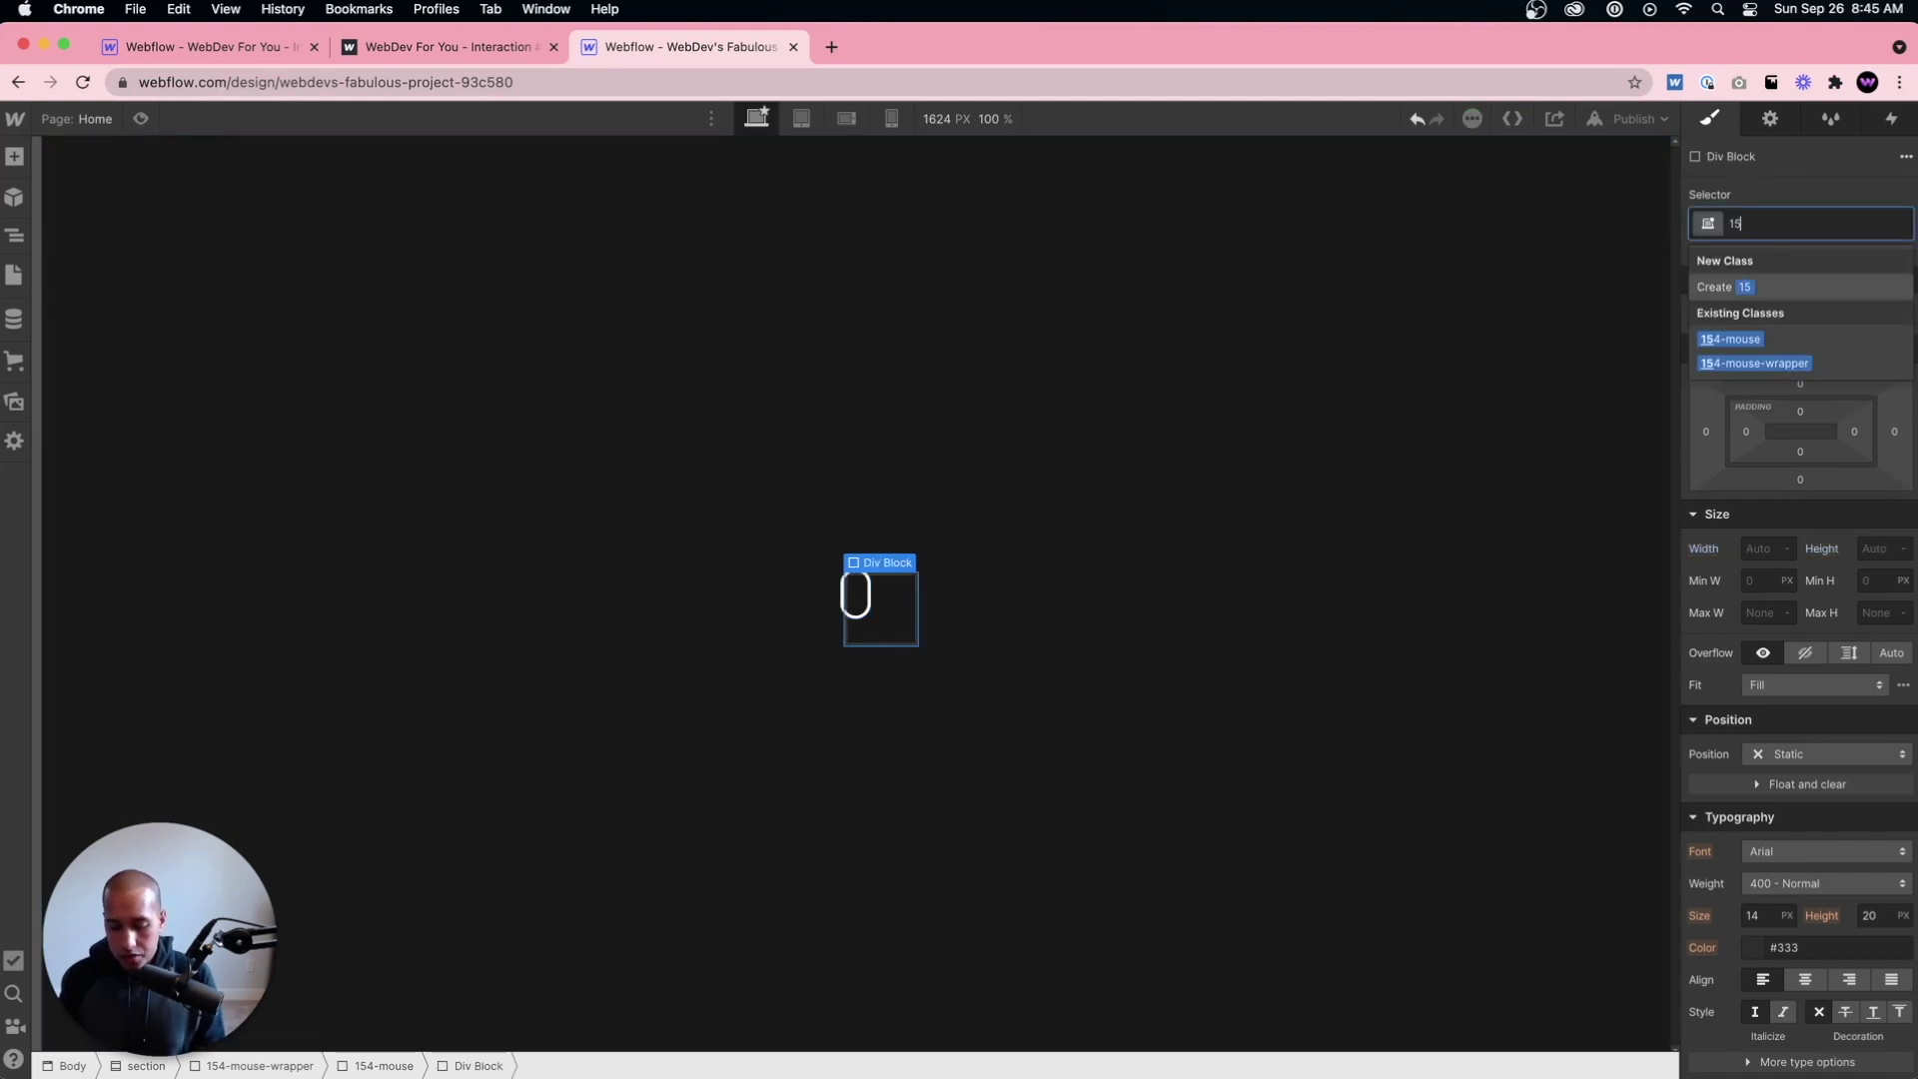
type("4-circle")
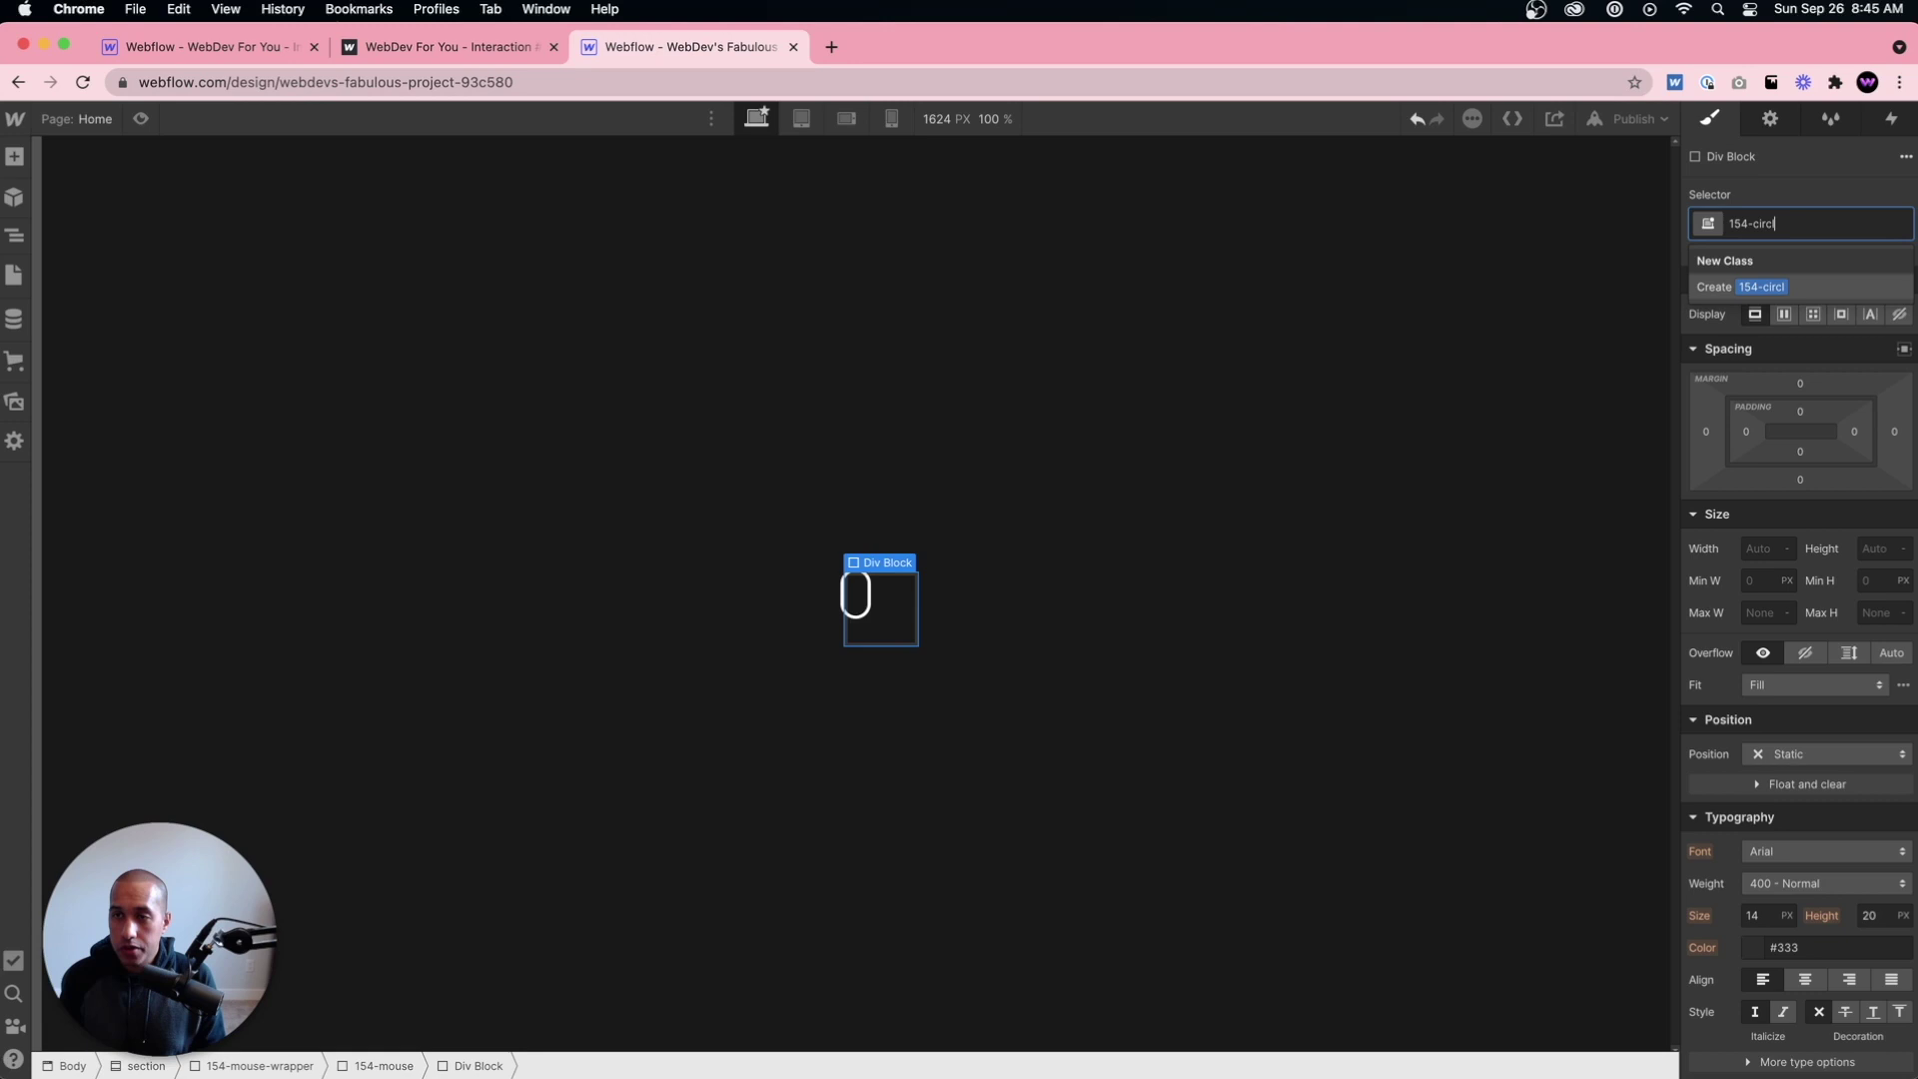
key("Return")
left_click(1760, 549)
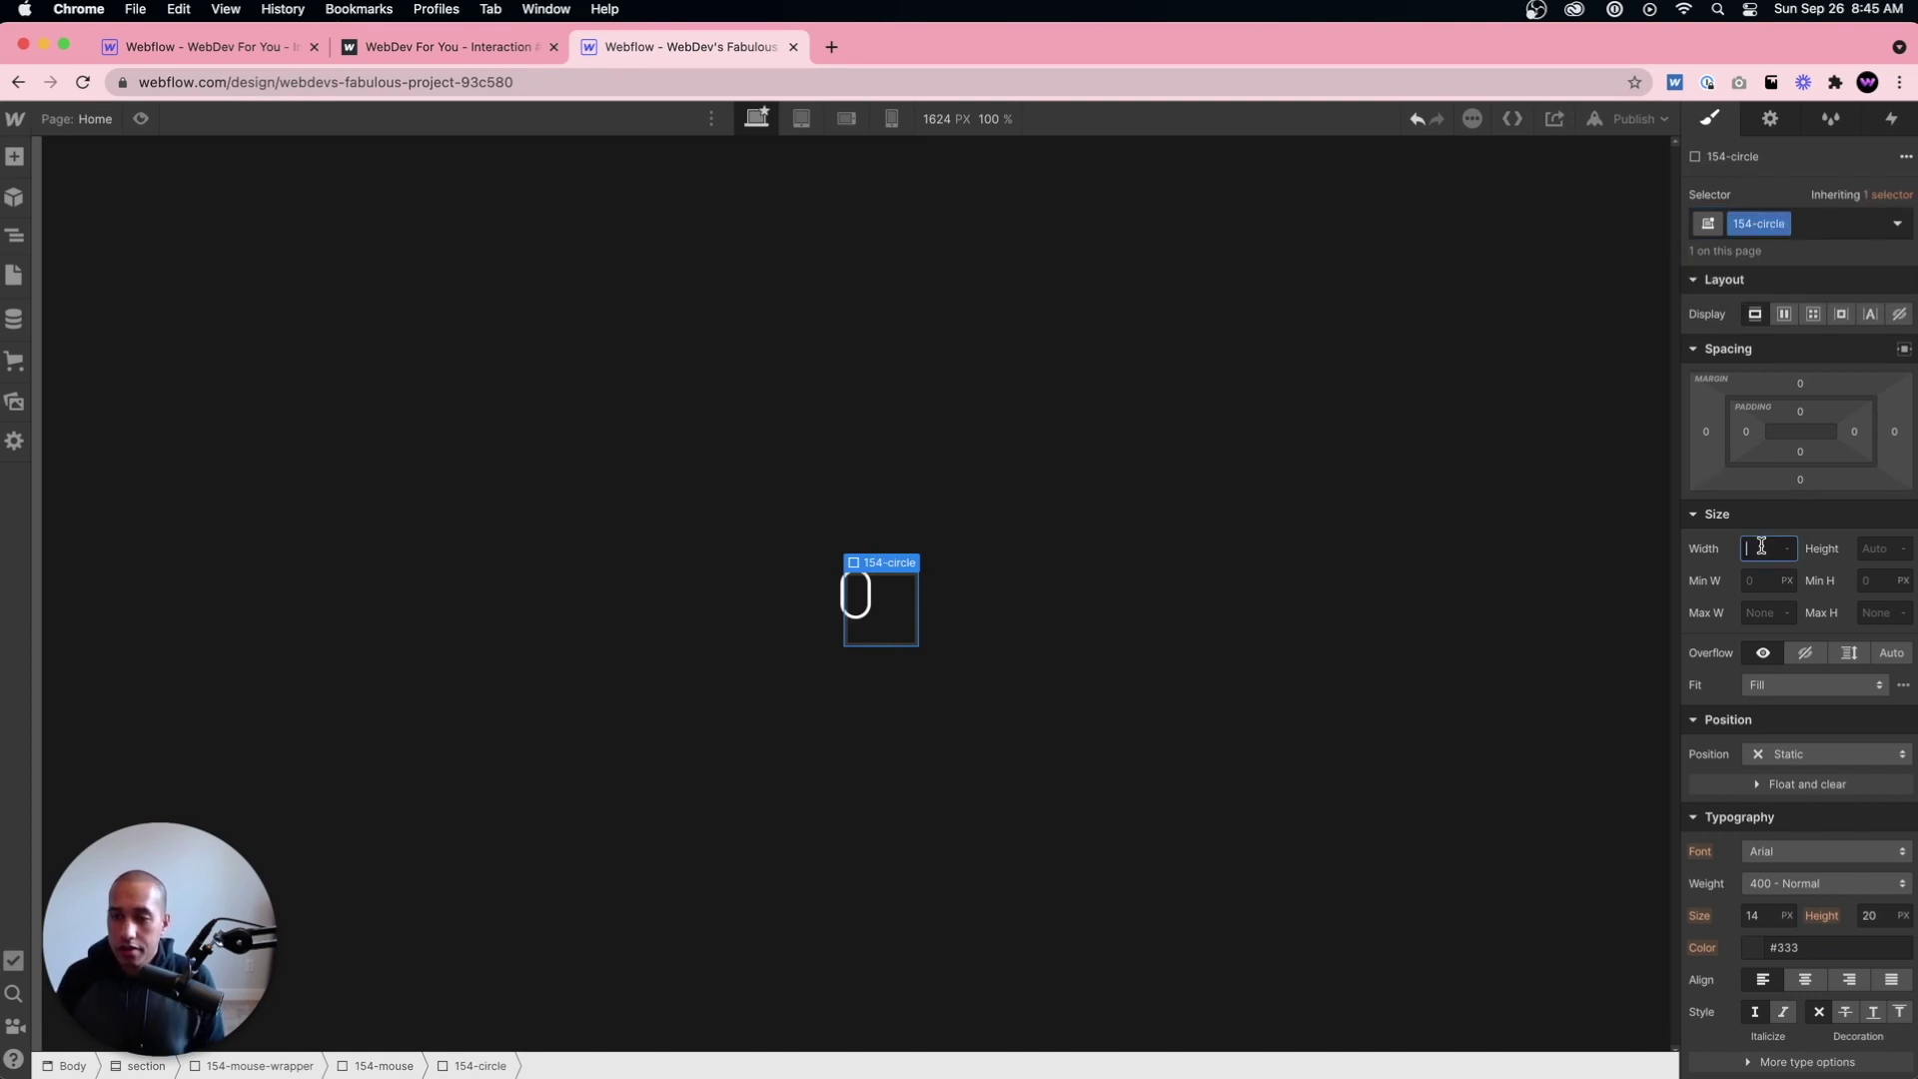
type("6")
key("Tab")
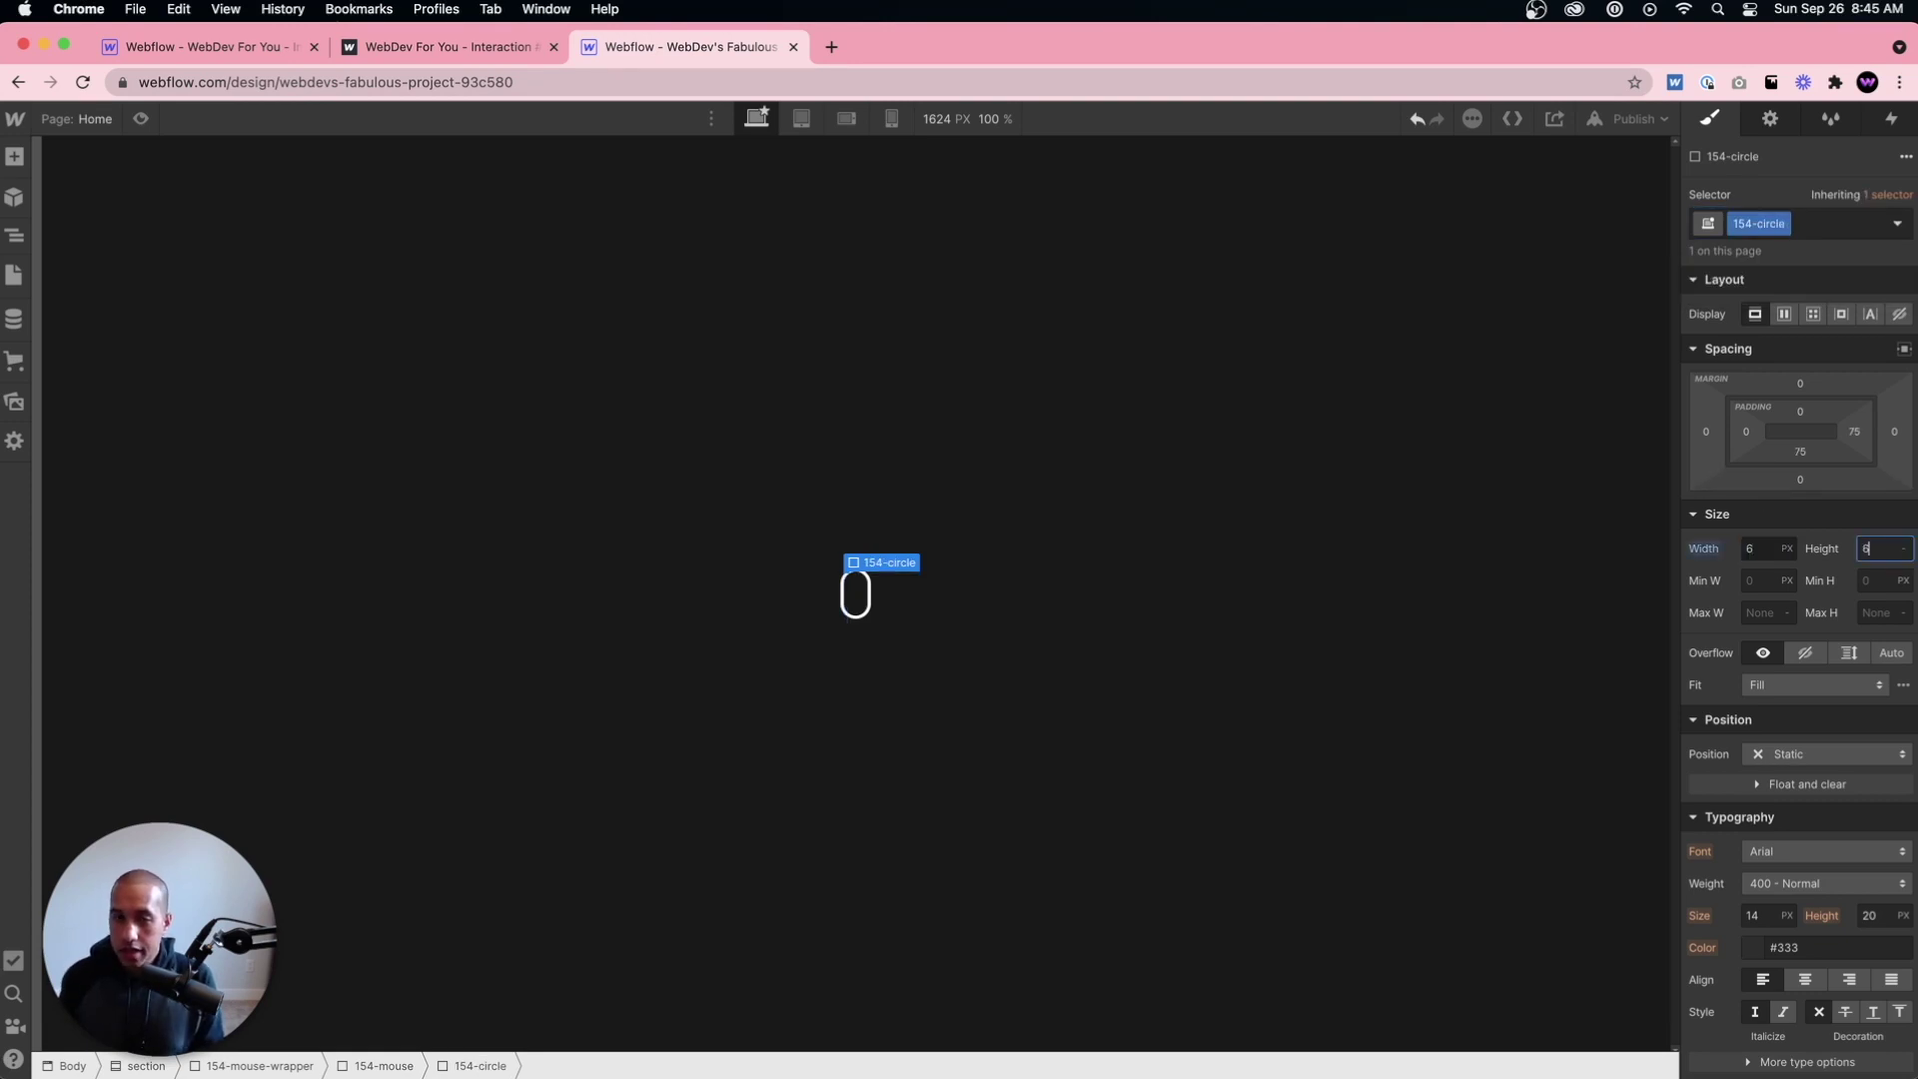
type("6")
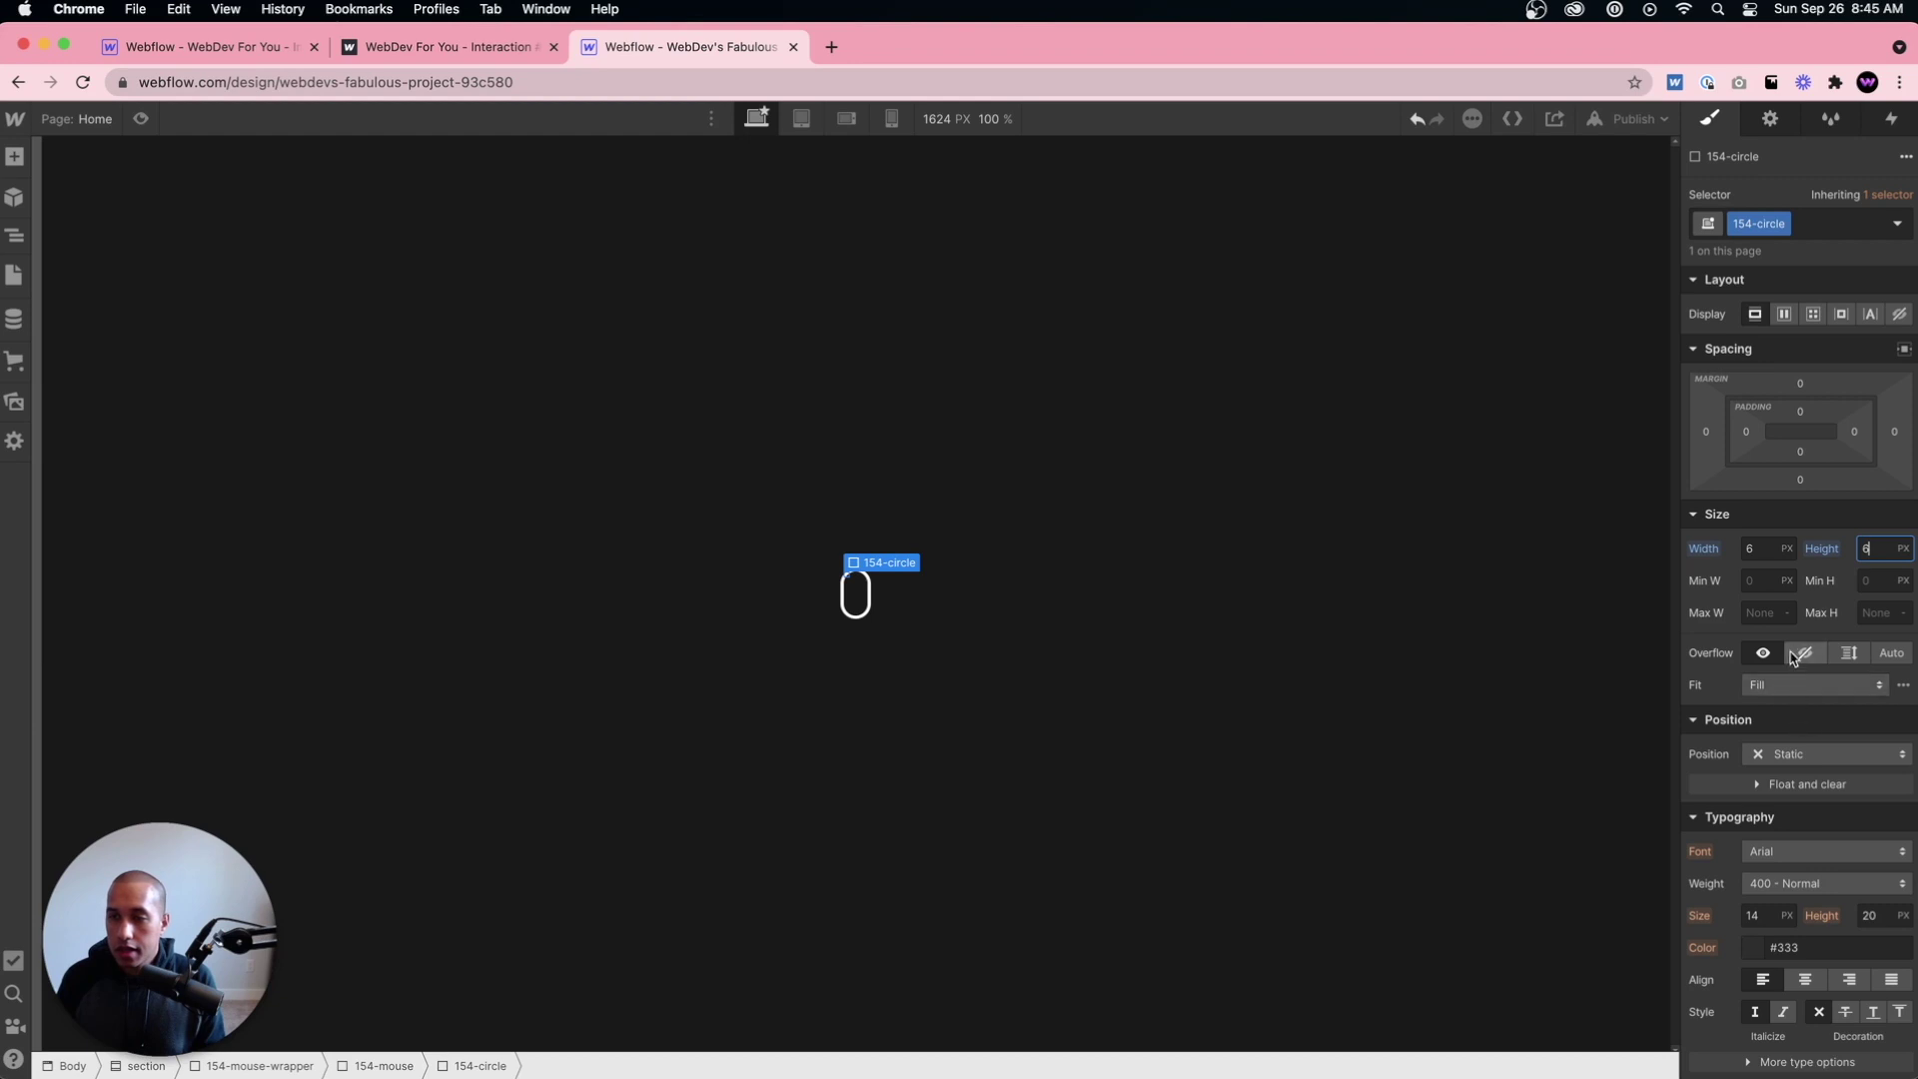
Step: Give 154-circle a white background and a 50% corner radius
scroll(1789, 659, "down", 2)
scroll(1808, 654, "down", 4)
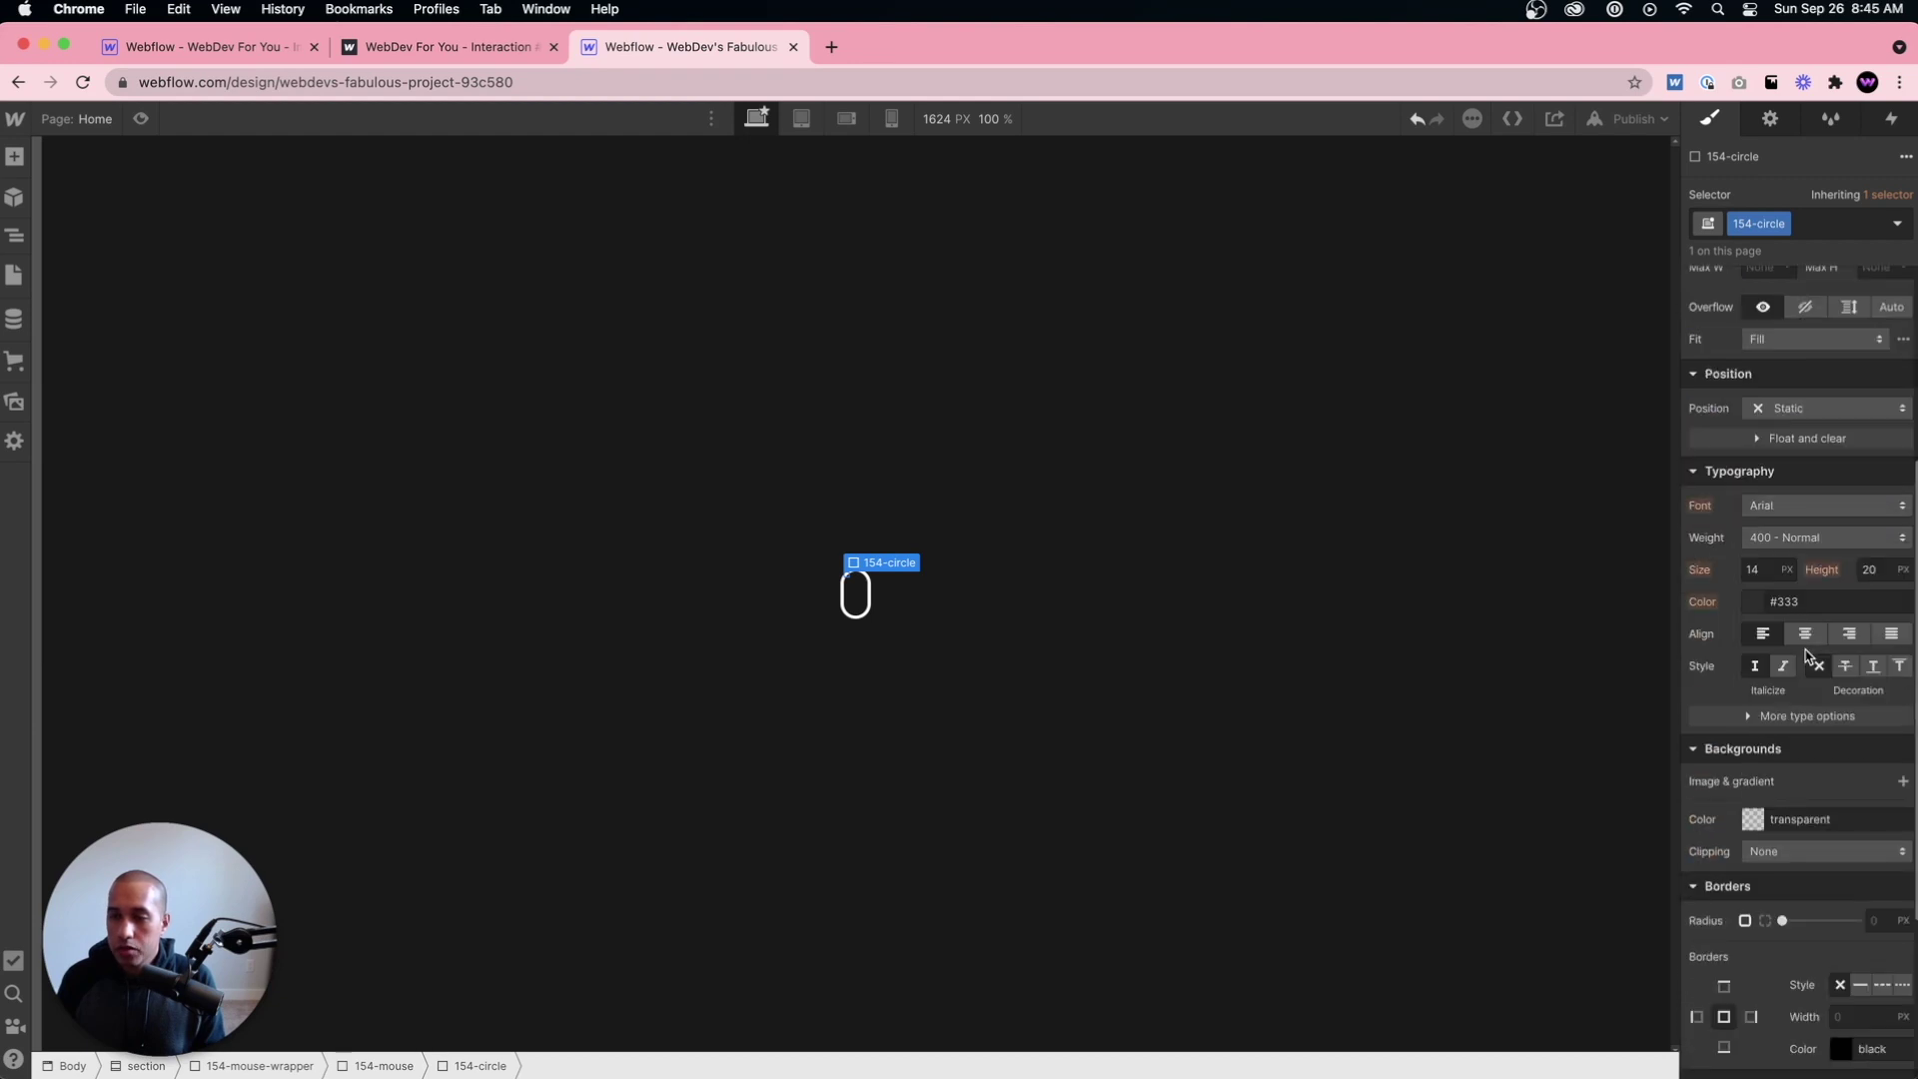
left_click(1753, 819)
left_click(1690, 499)
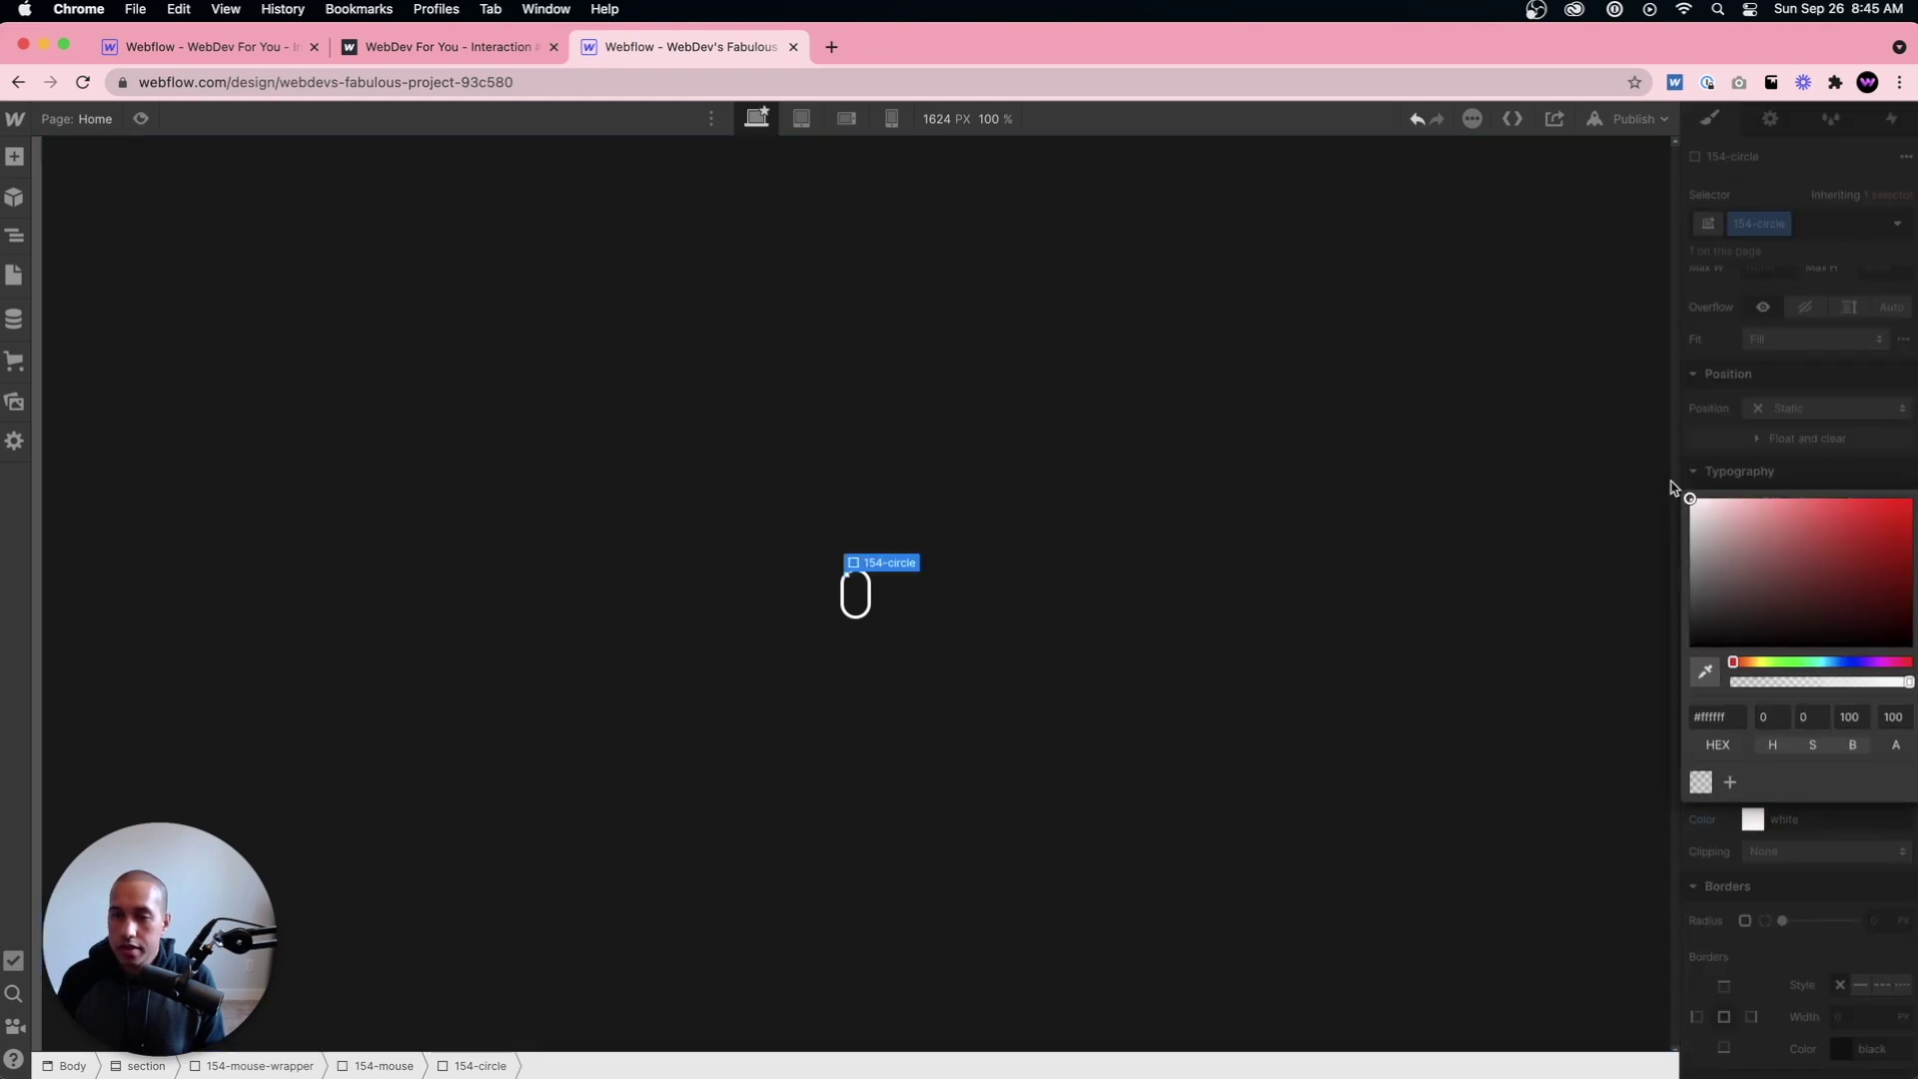
scroll(1697, 465, "down", 3)
left_click(1880, 742)
type("60%")
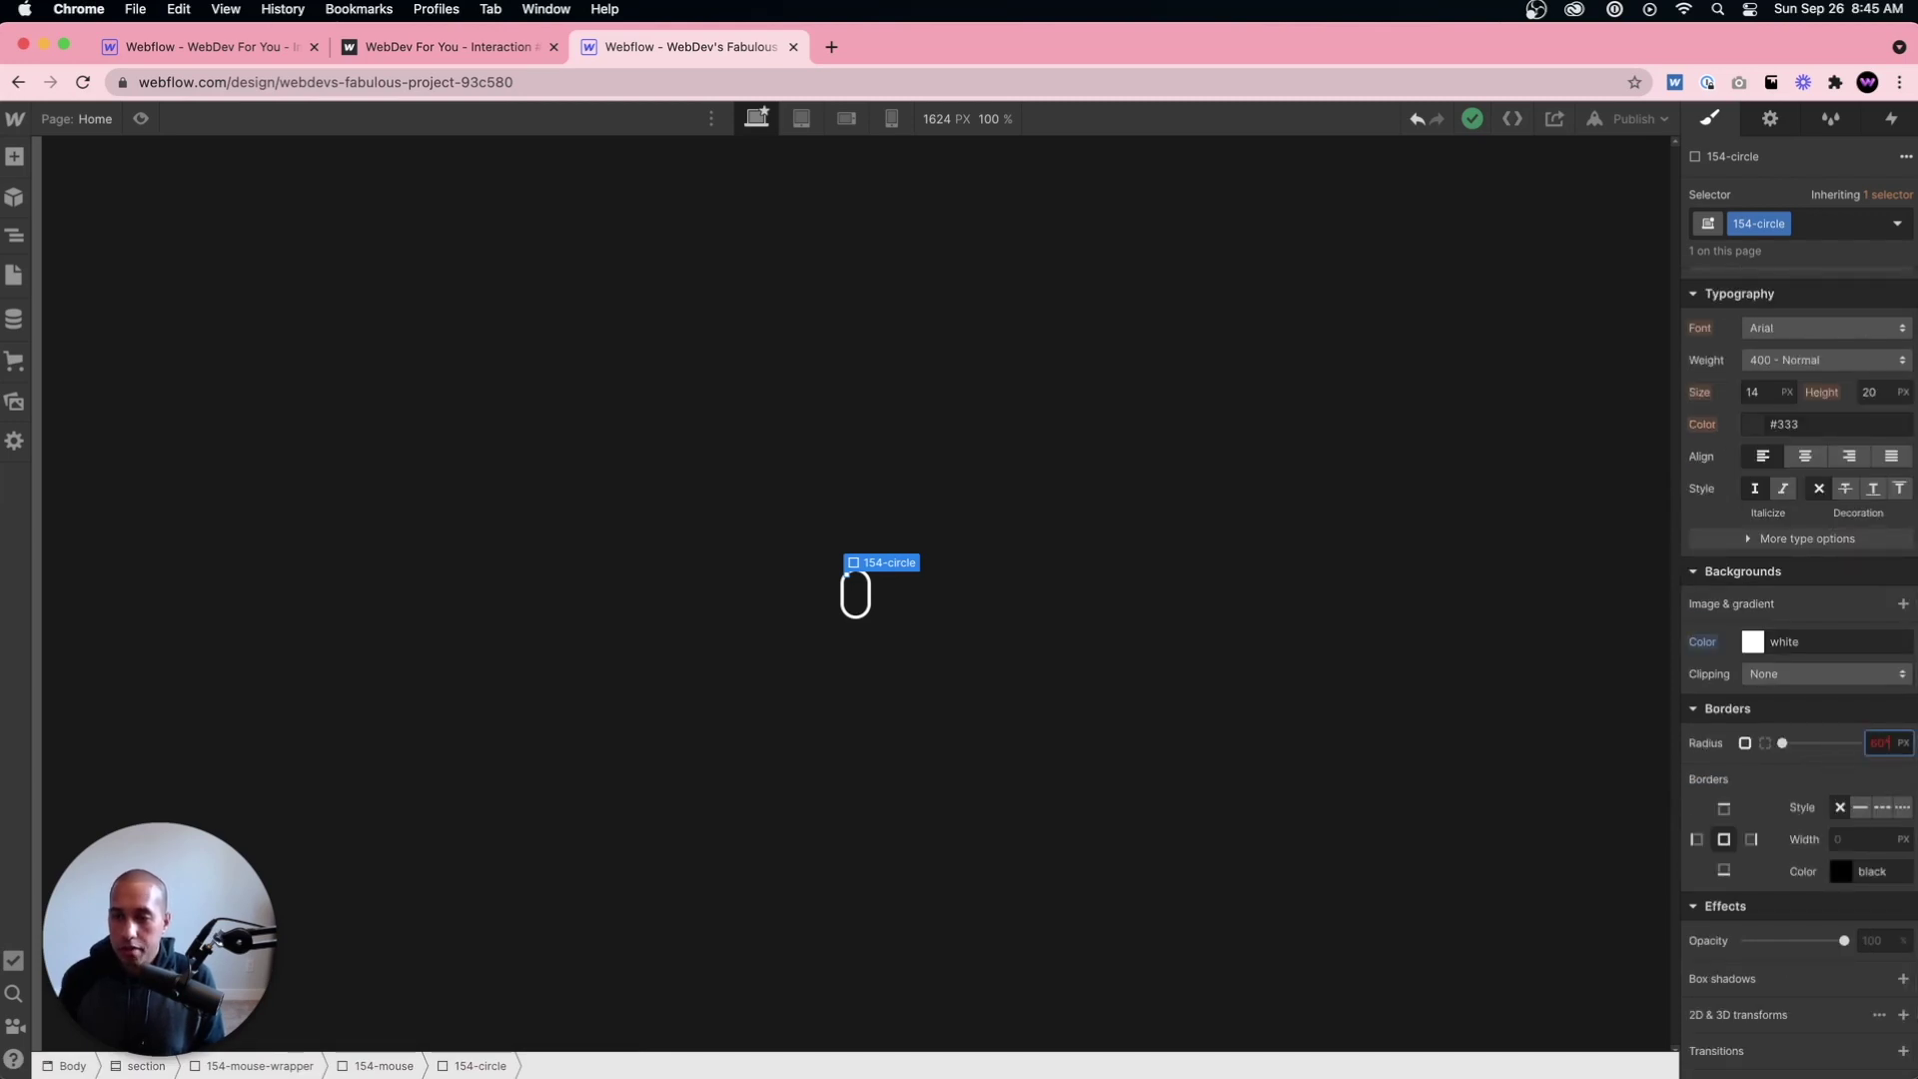
key("Return")
type("50")
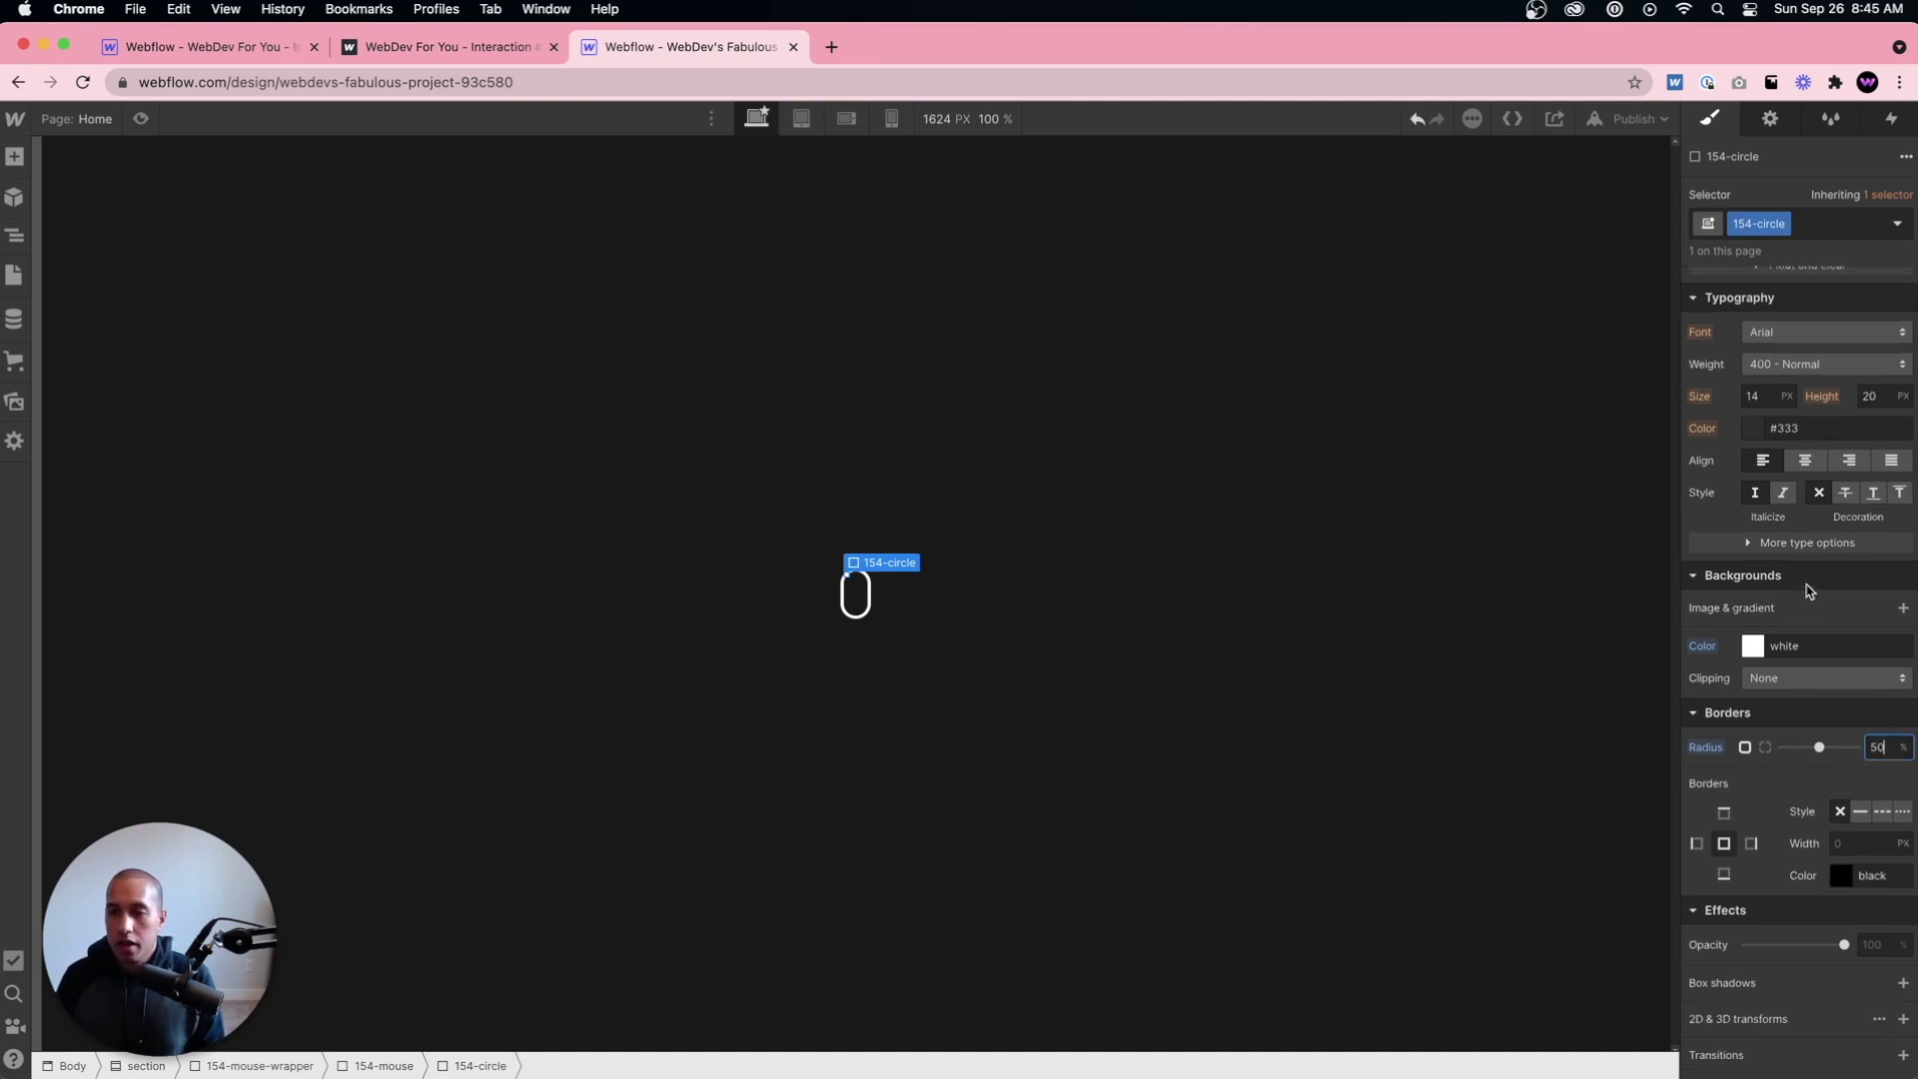
scroll(1798, 506, "up", 5)
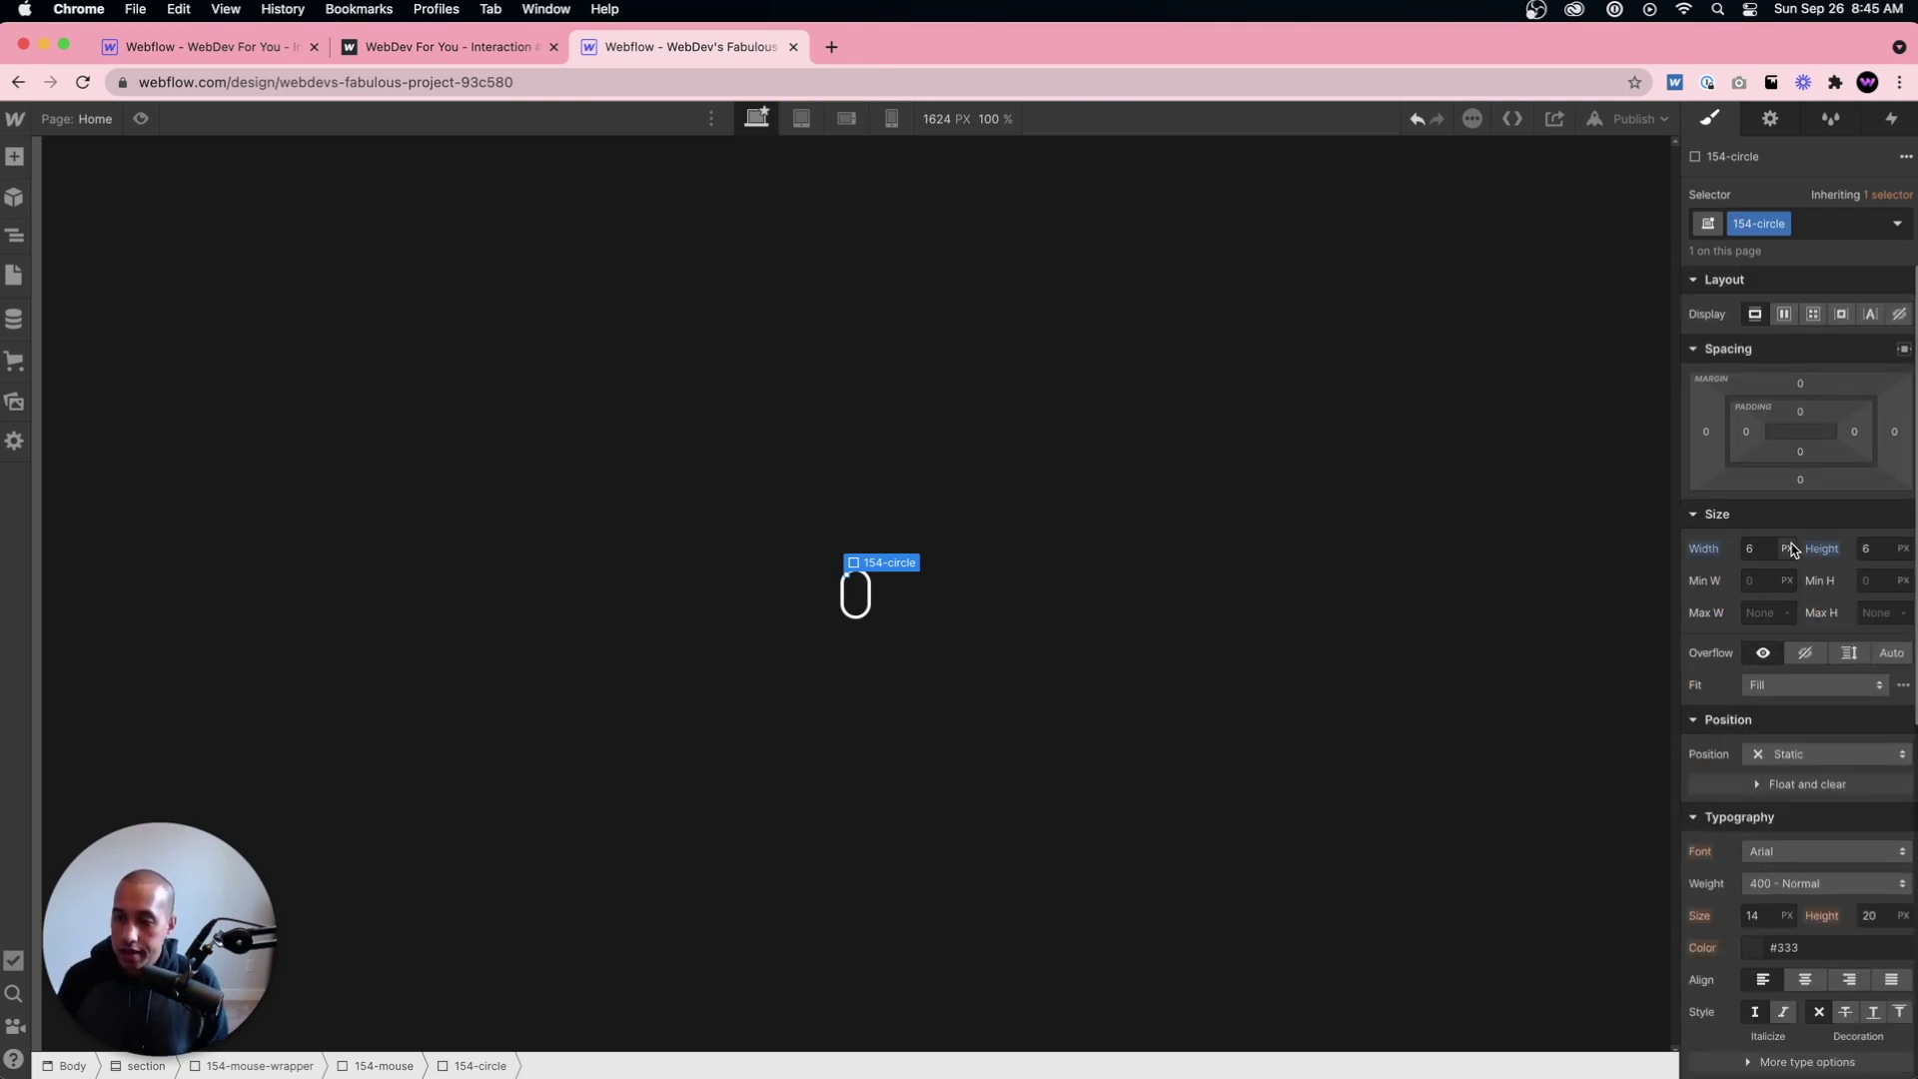
scroll(1849, 723, "down", 5)
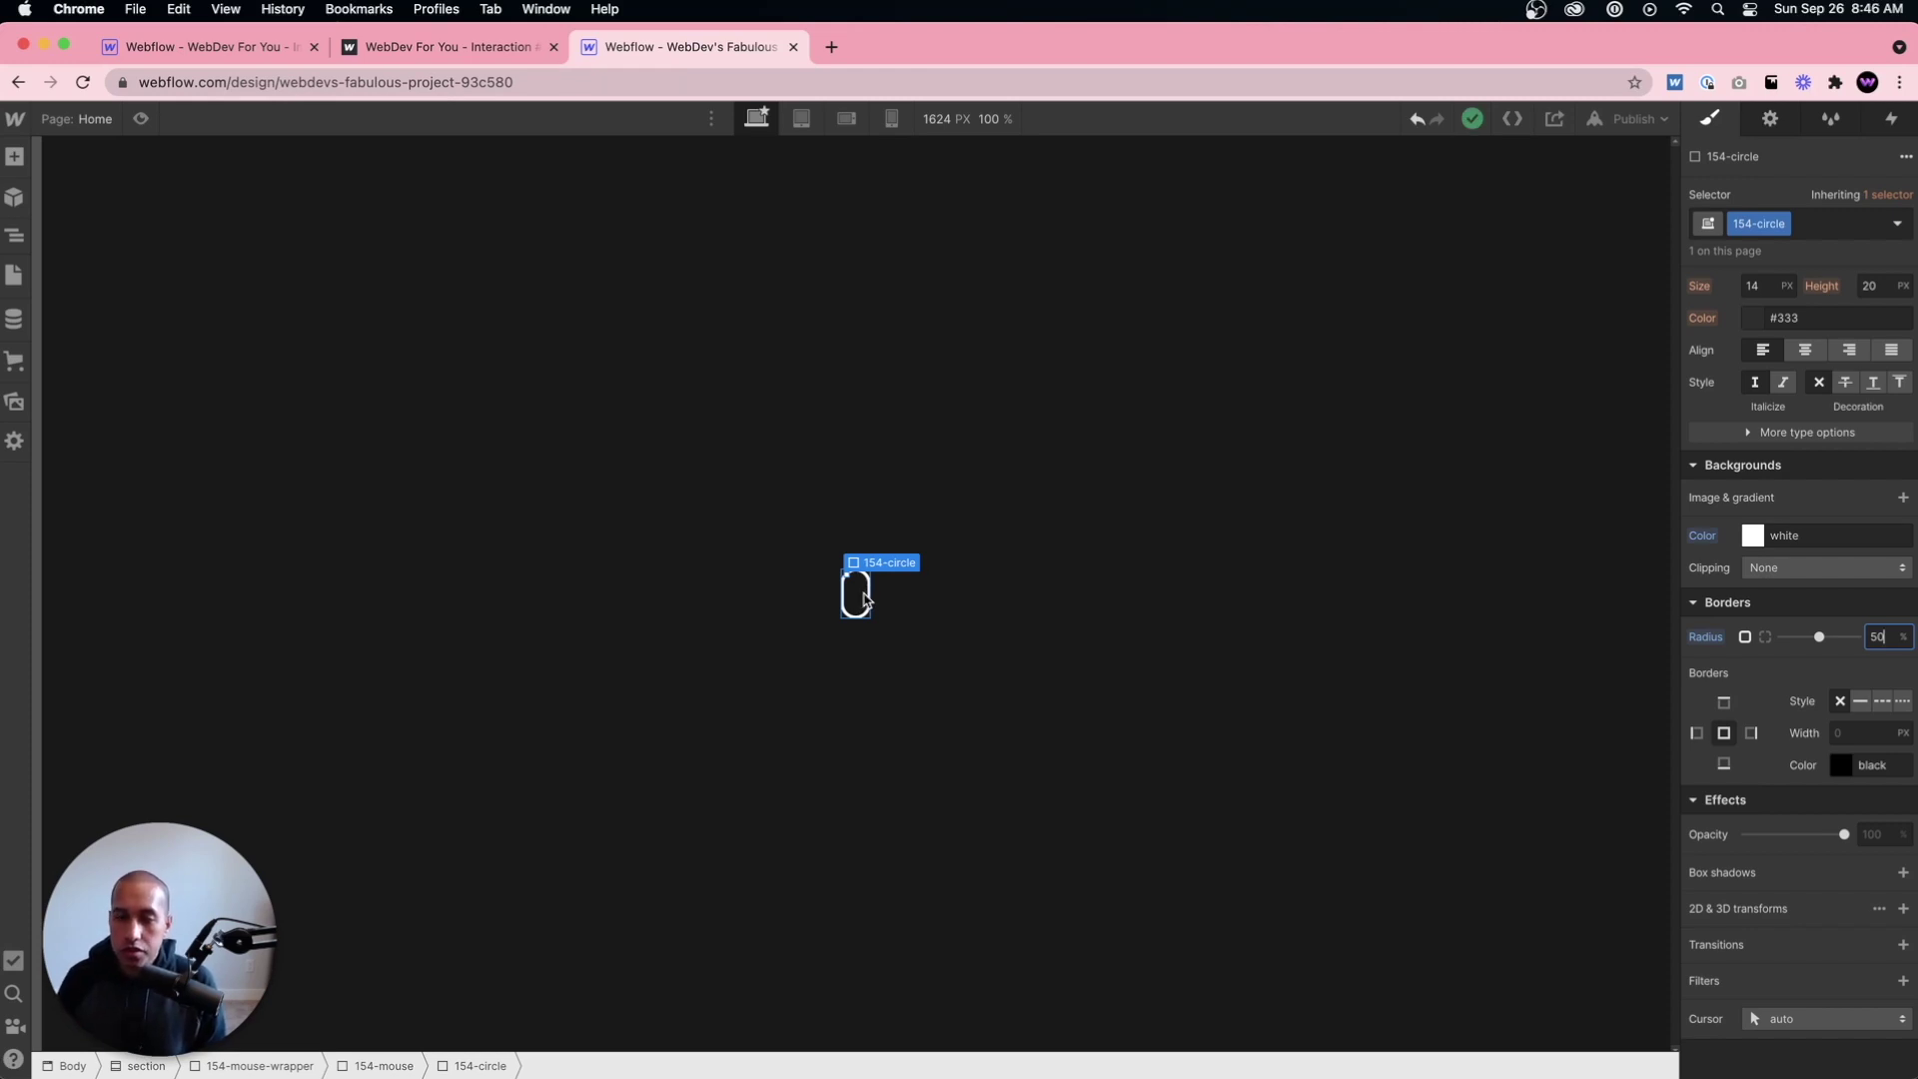
left_click(856, 604)
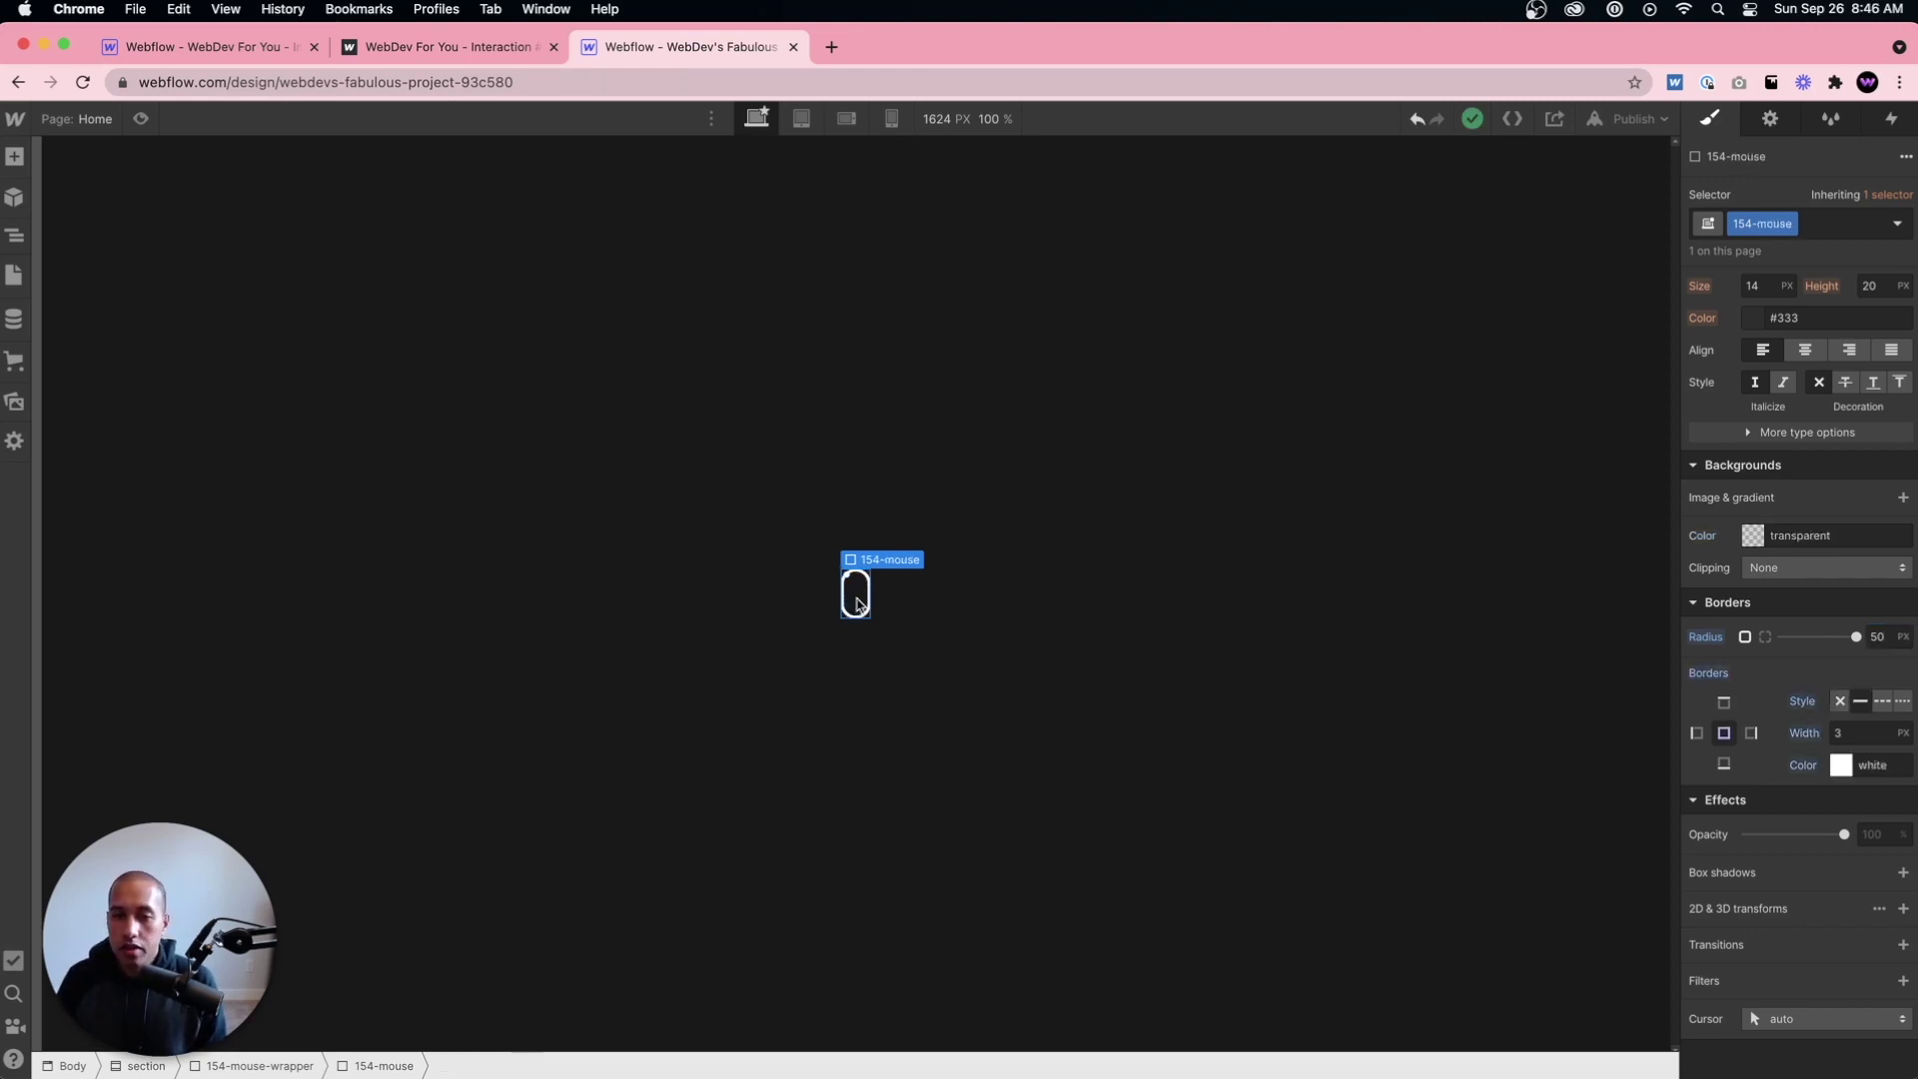
Step: Make 154-mouse a flex container with the dot centred horizontally and aligned to the top
key("z")
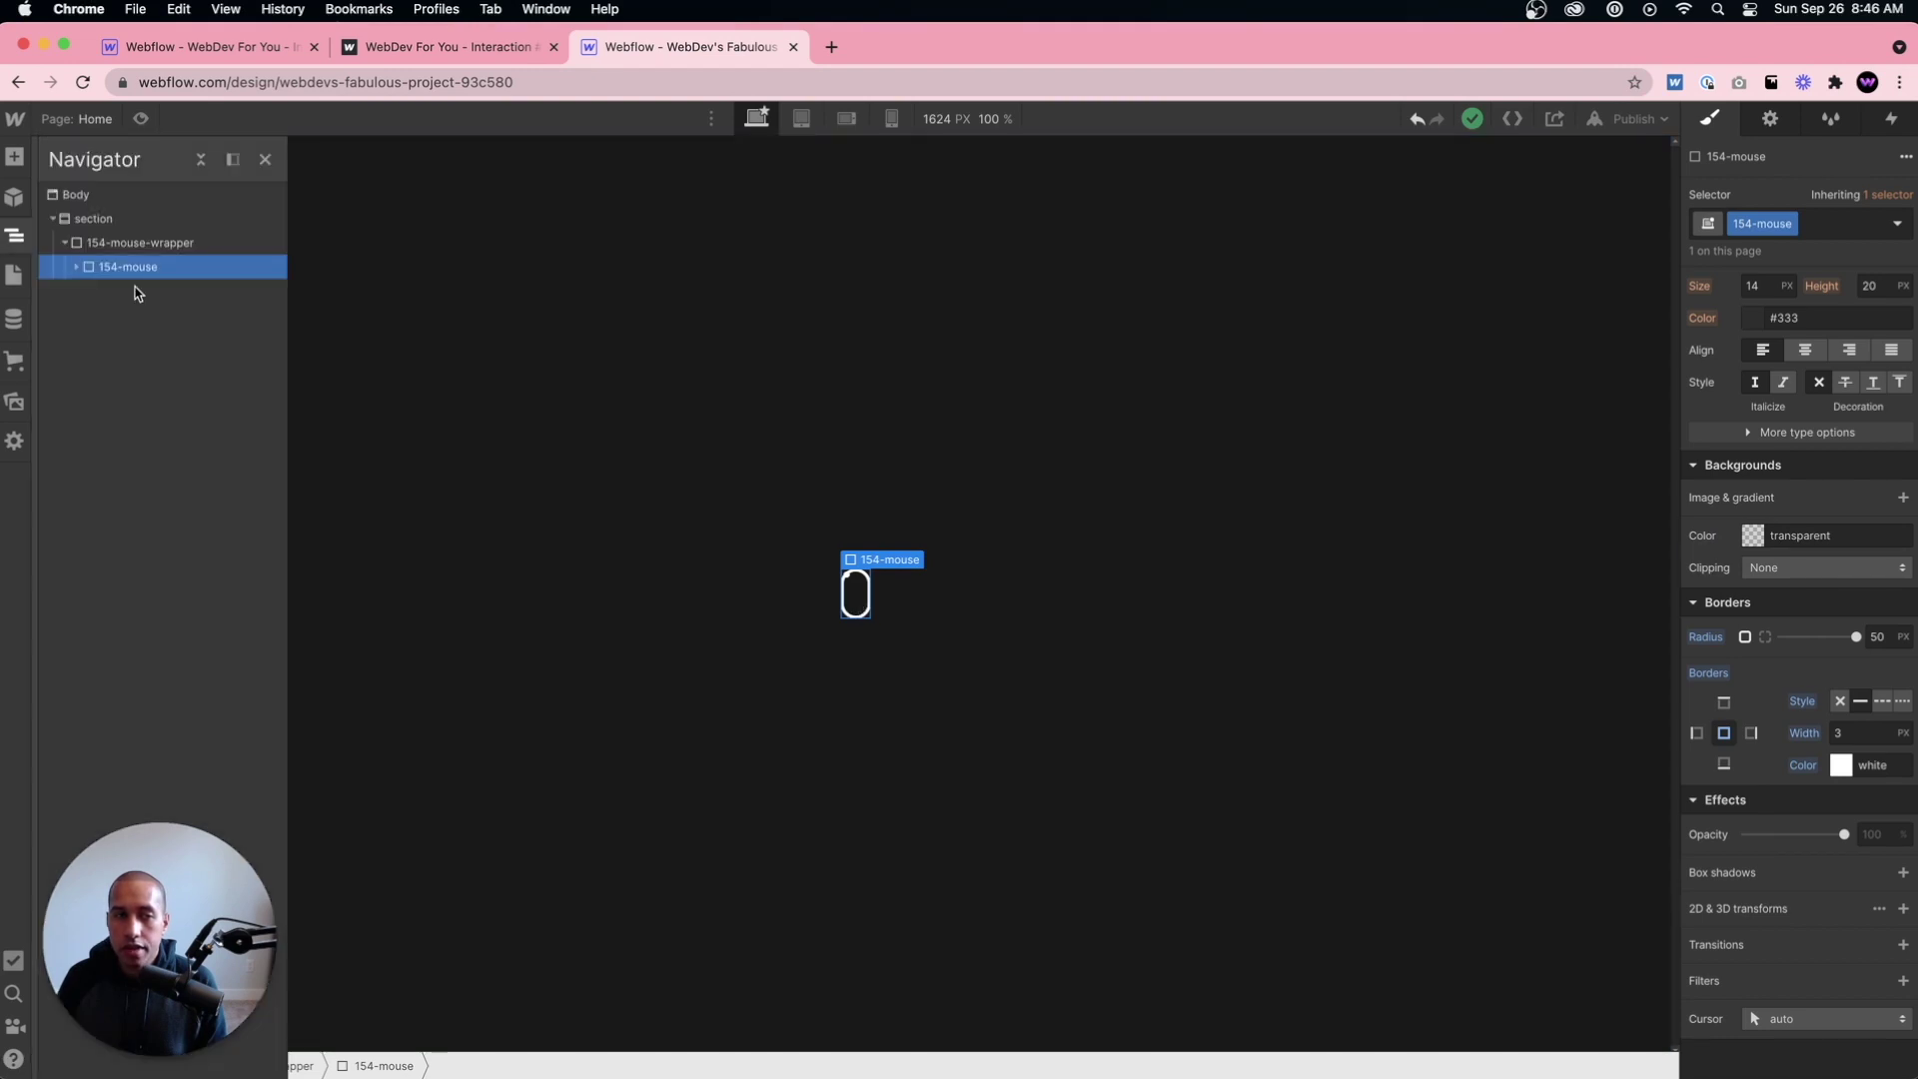
left_click(170, 244)
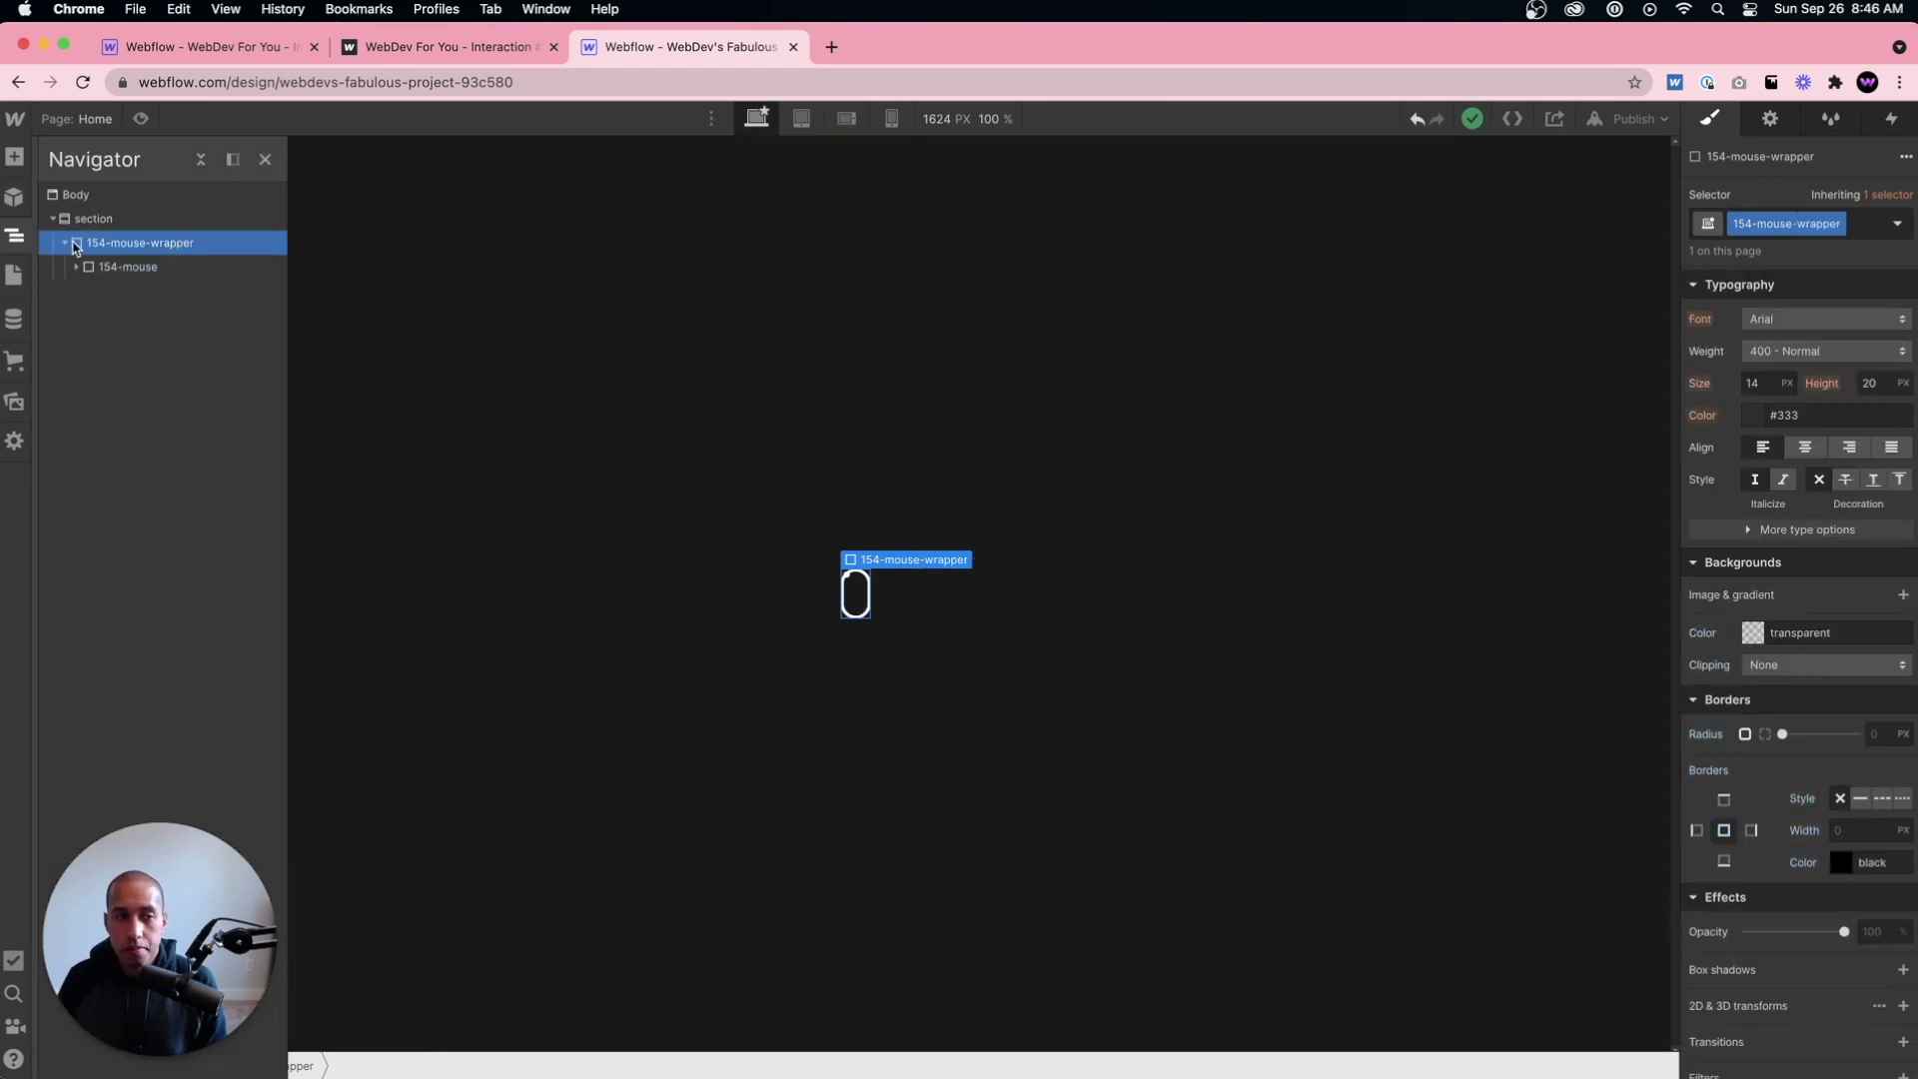
left_click(155, 268)
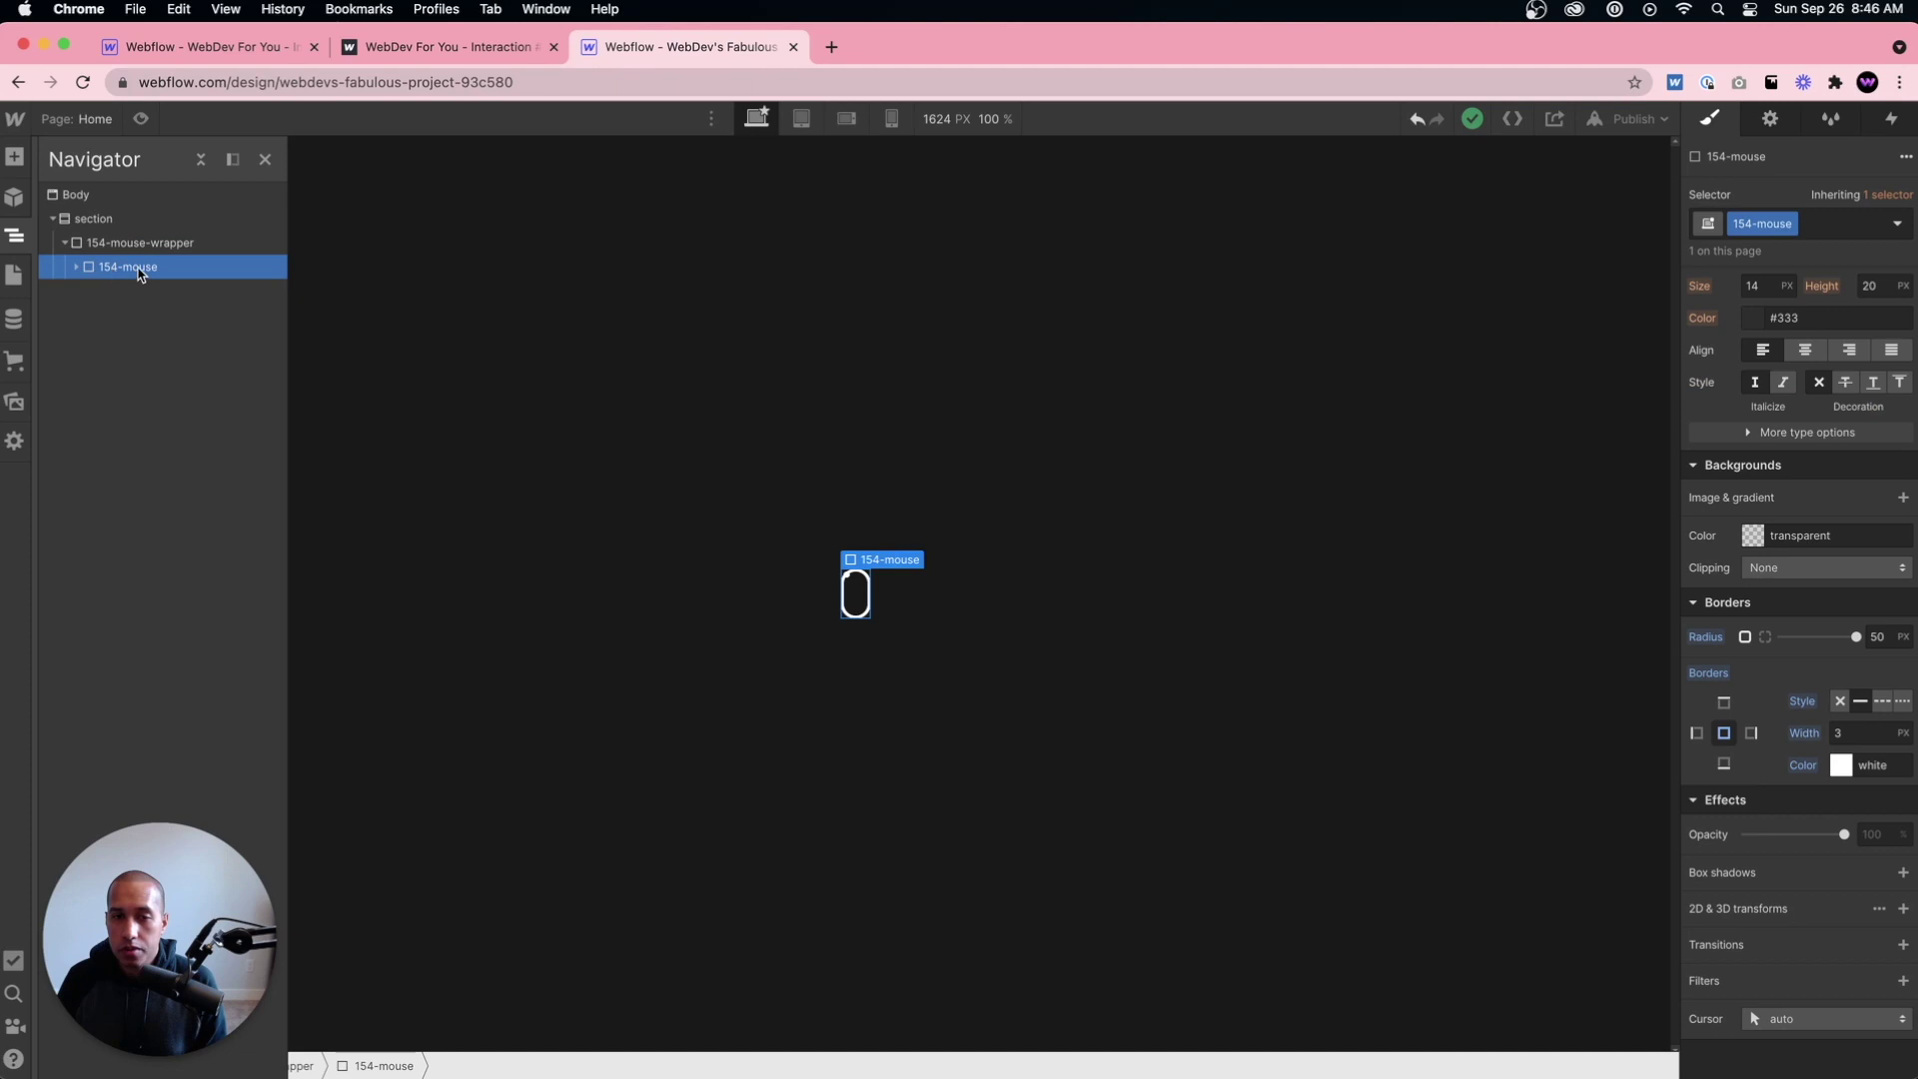
left_click(77, 268)
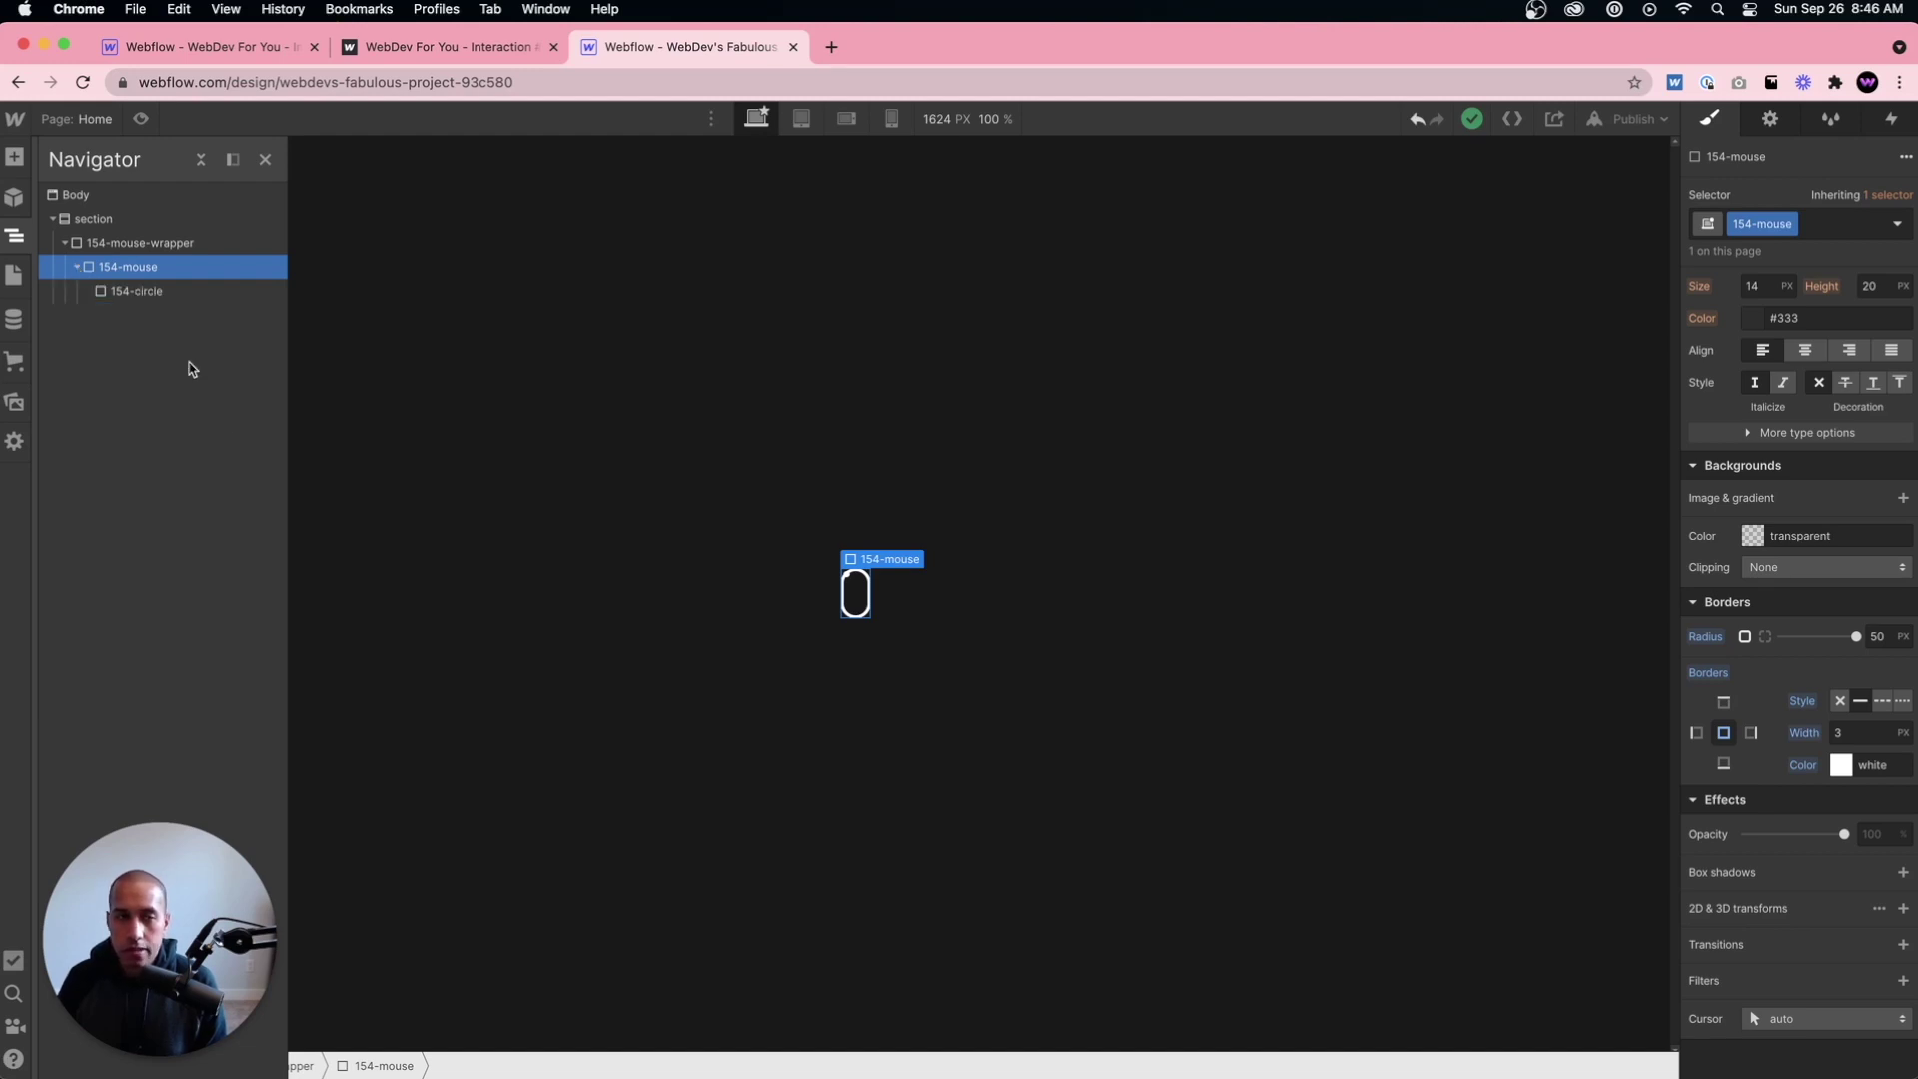
left_click(150, 293)
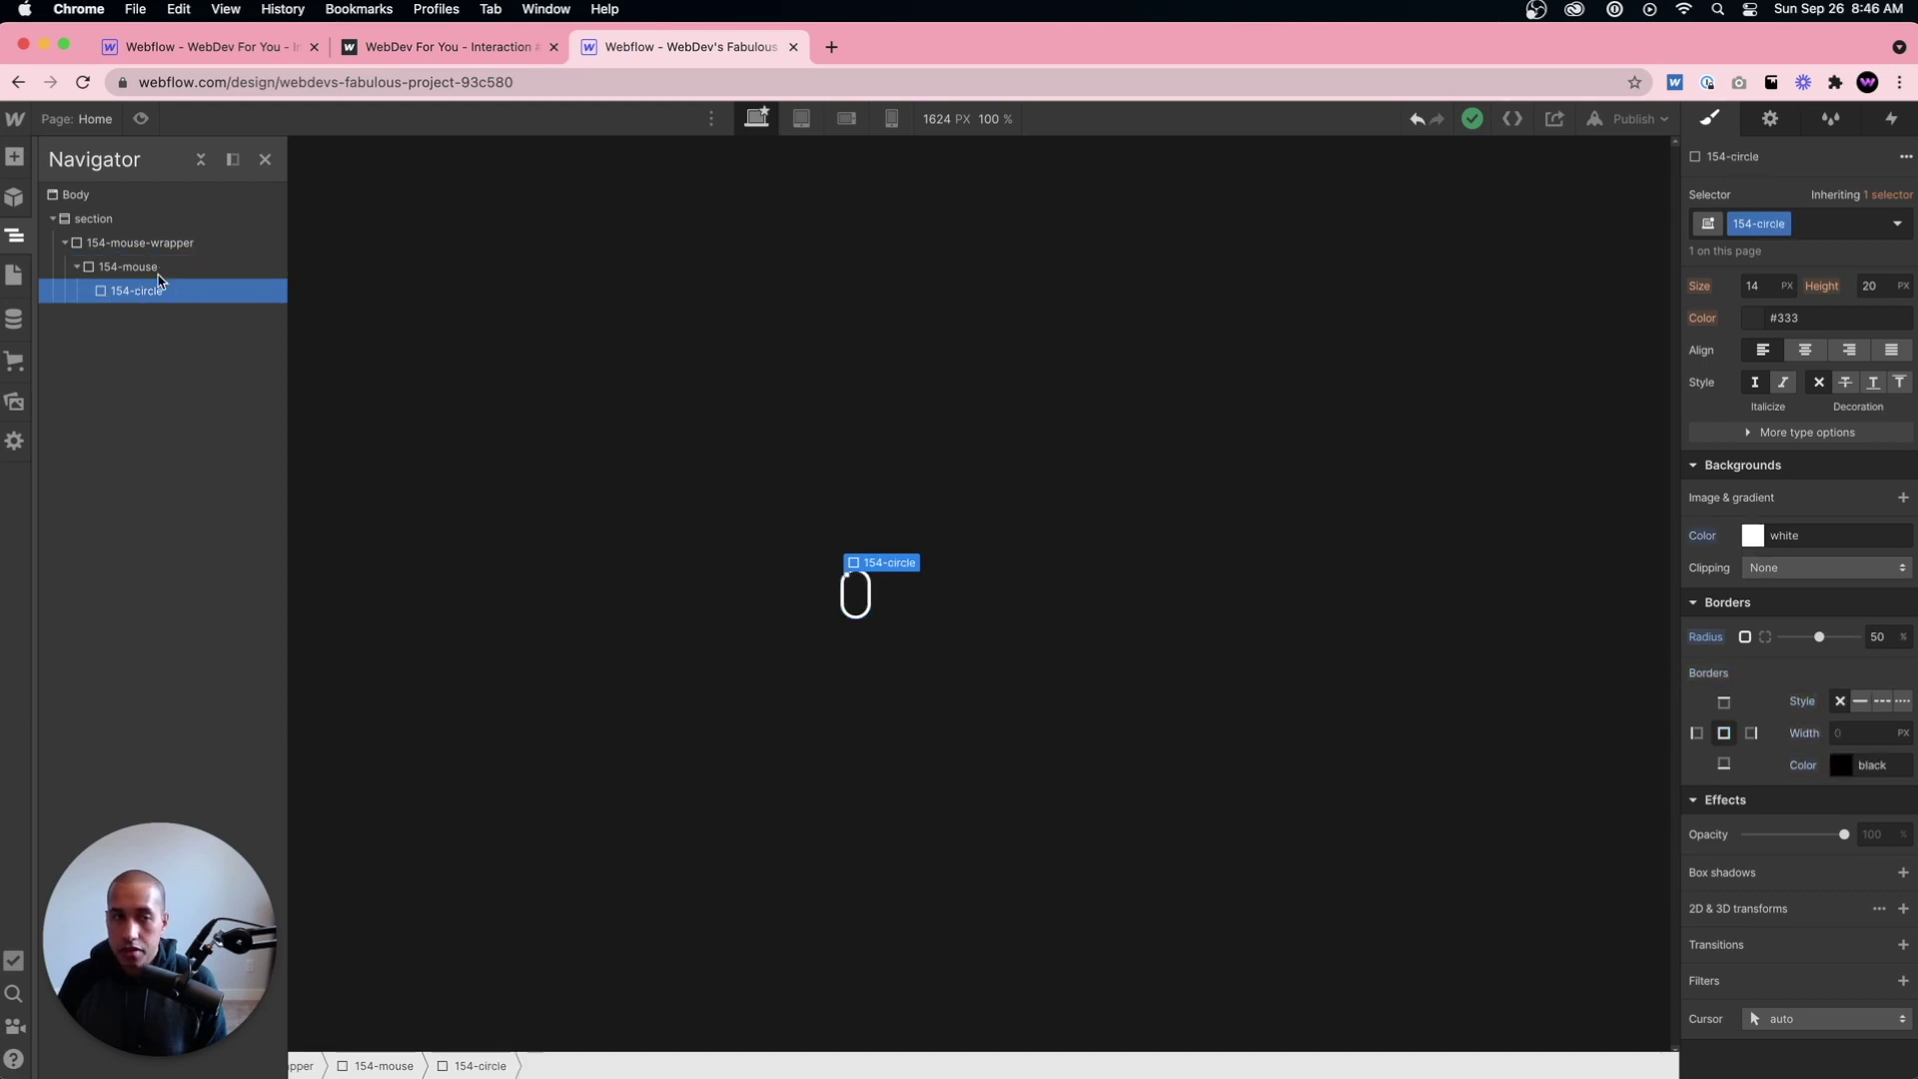
left_click(118, 270)
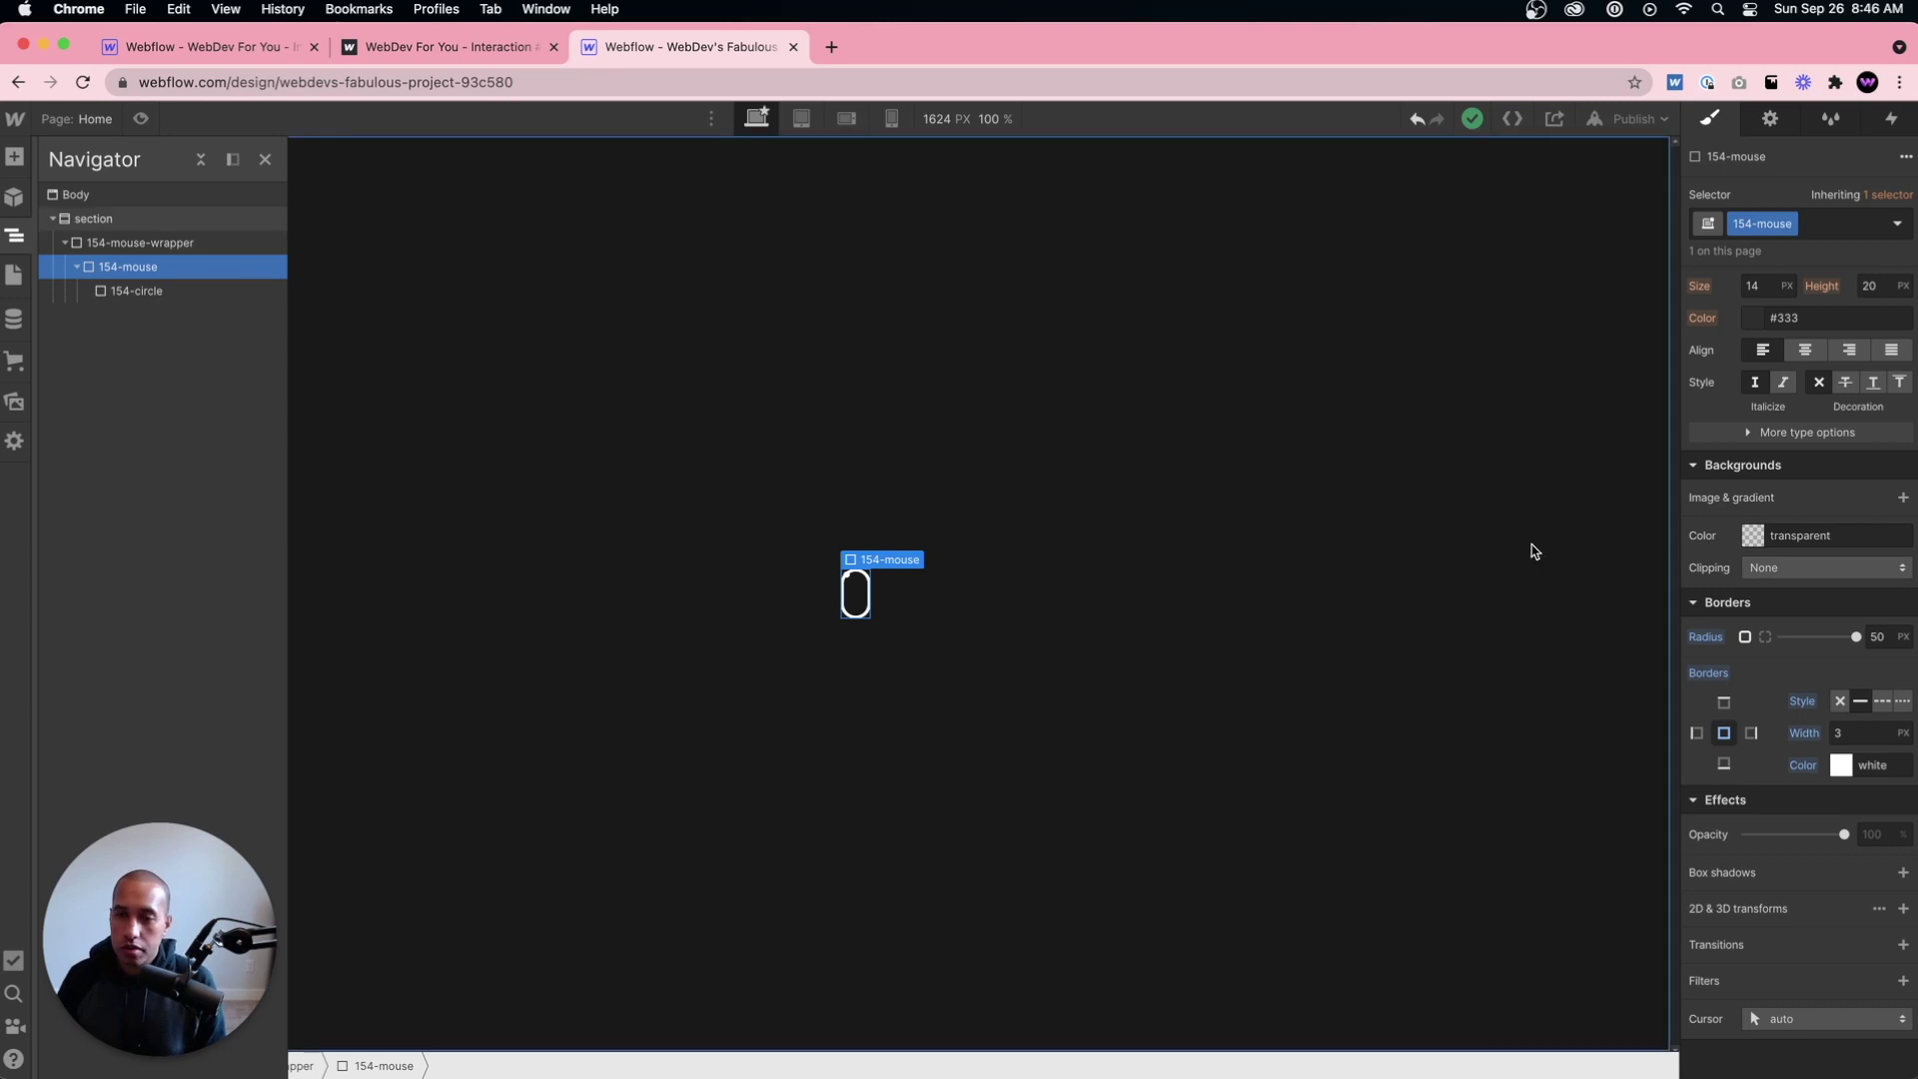
scroll(1777, 491, "up", 3)
scroll(1777, 491, "up", 3)
left_click(1785, 316)
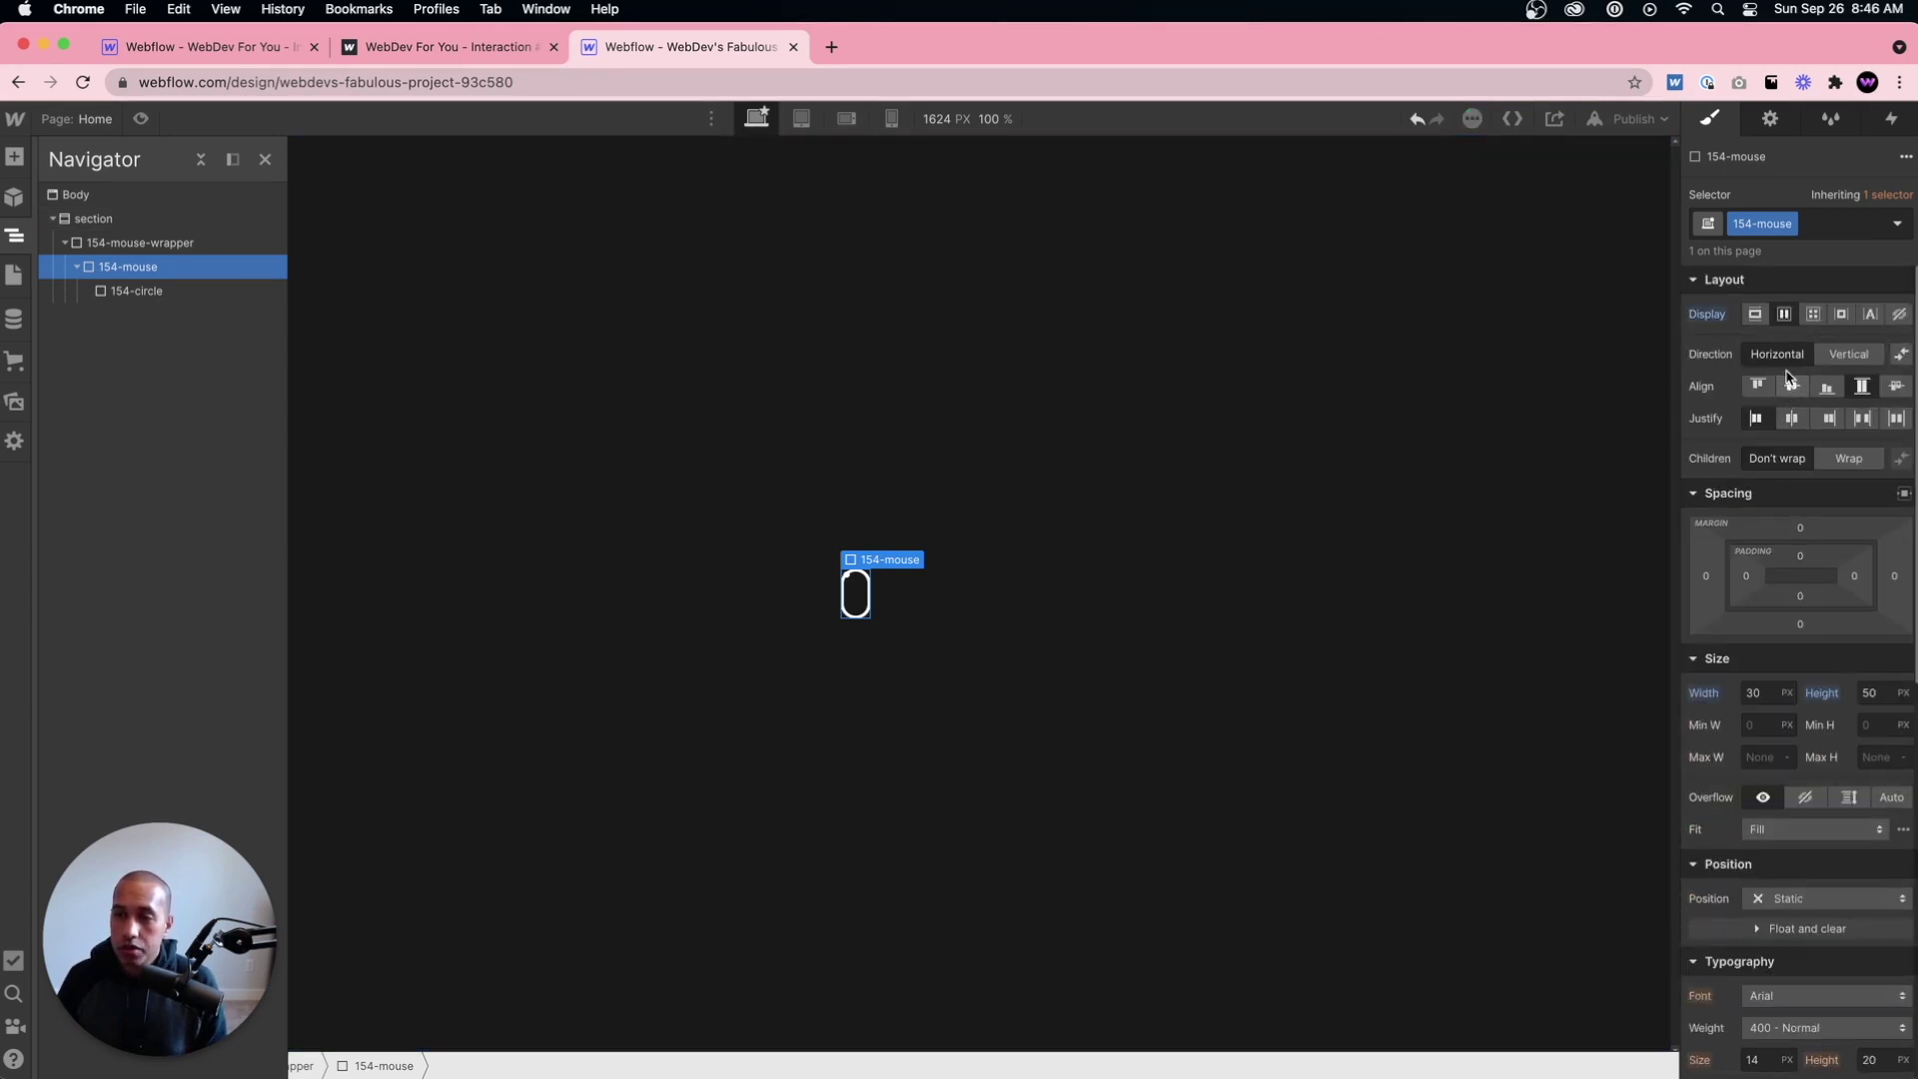
left_click(1792, 420)
left_click(1756, 387)
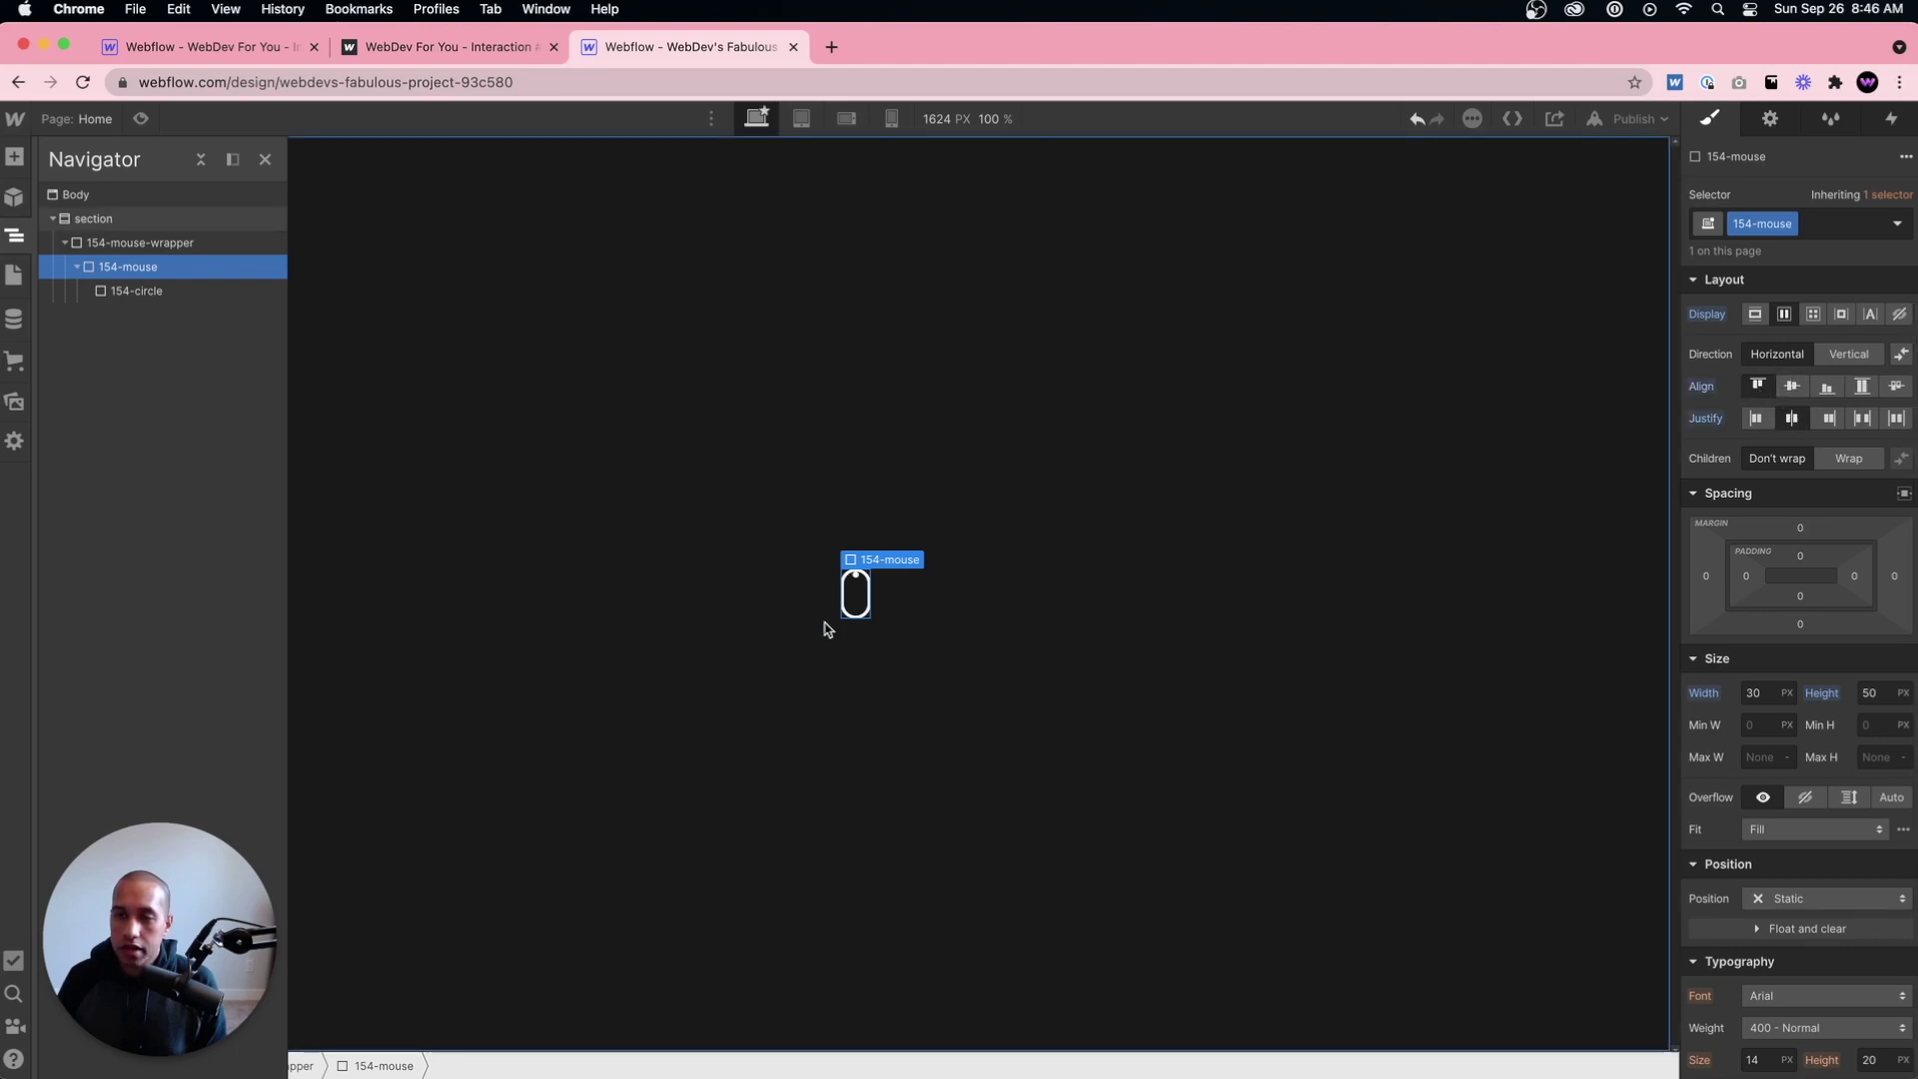
Step: Give 154-circle a 10 px top margin
left_click(240, 292)
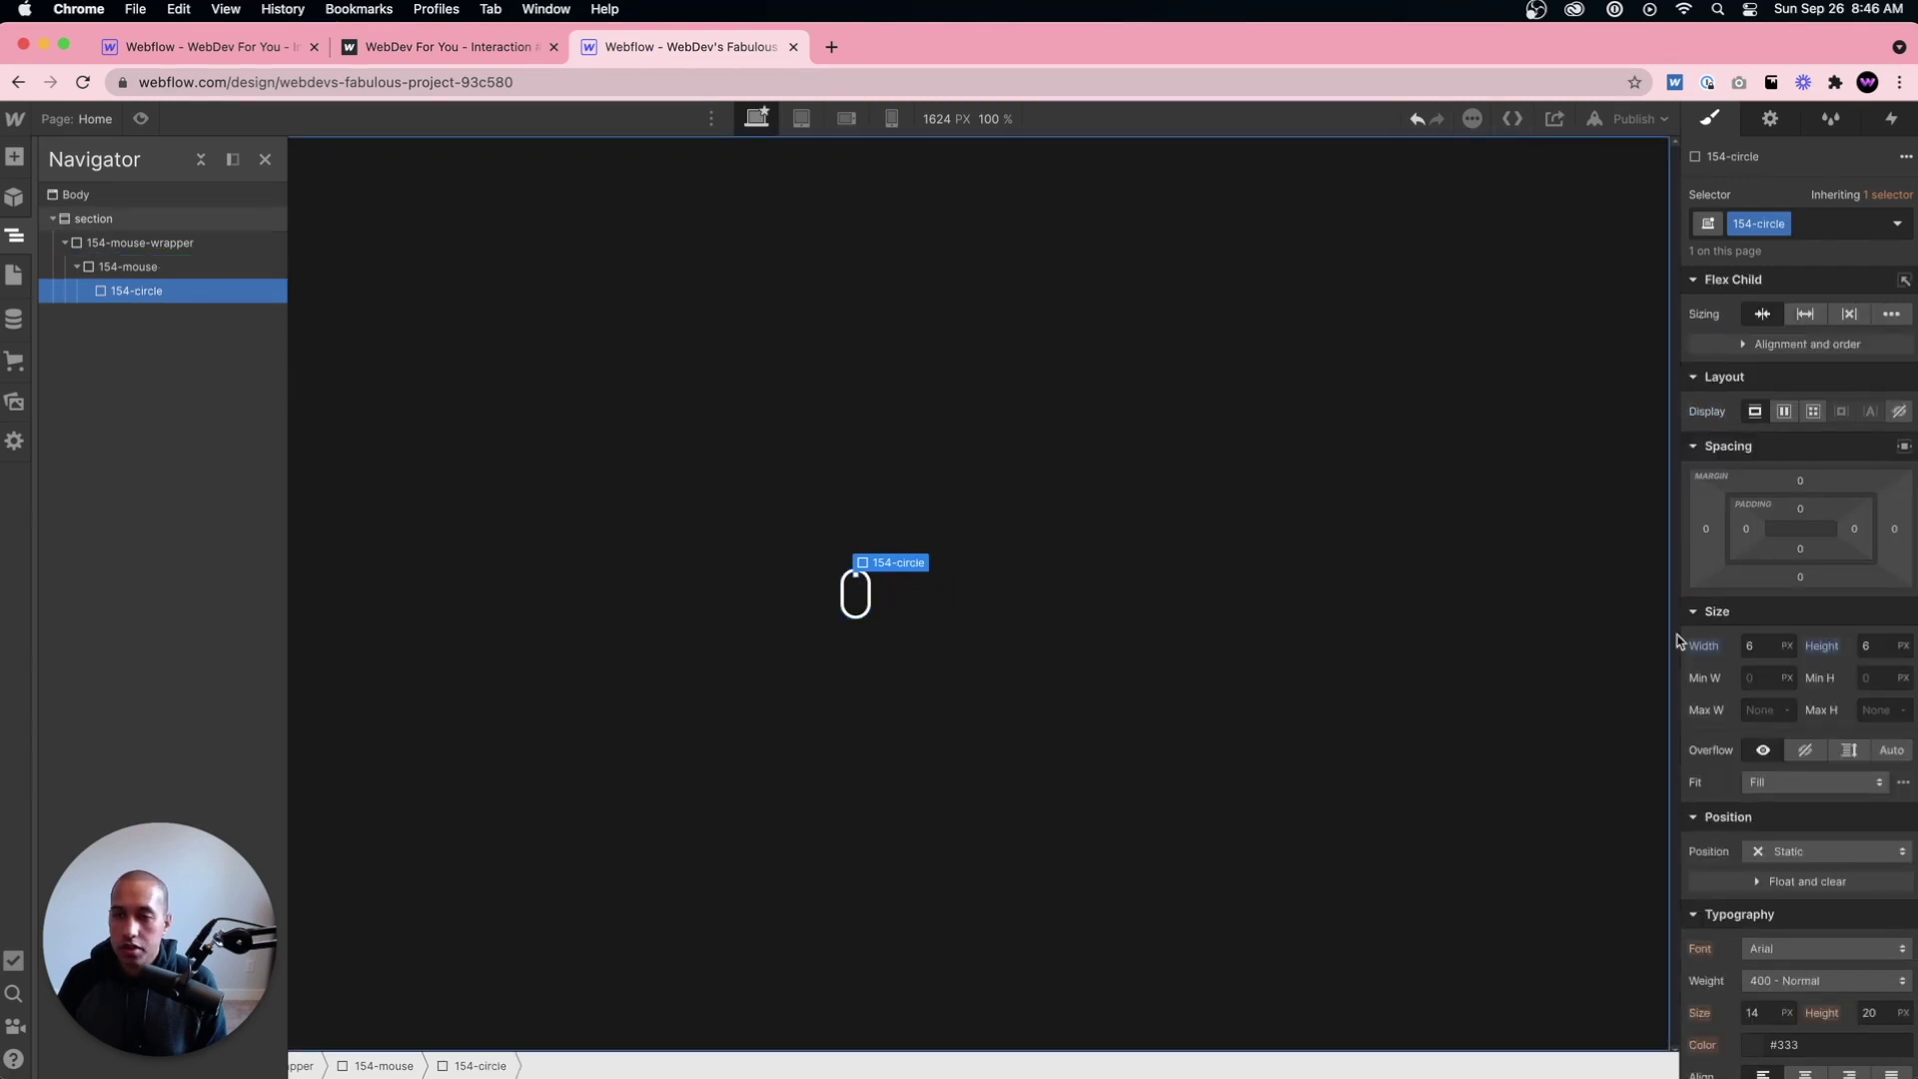
left_click_drag(1803, 484, 1801, 467)
left_click(1448, 519)
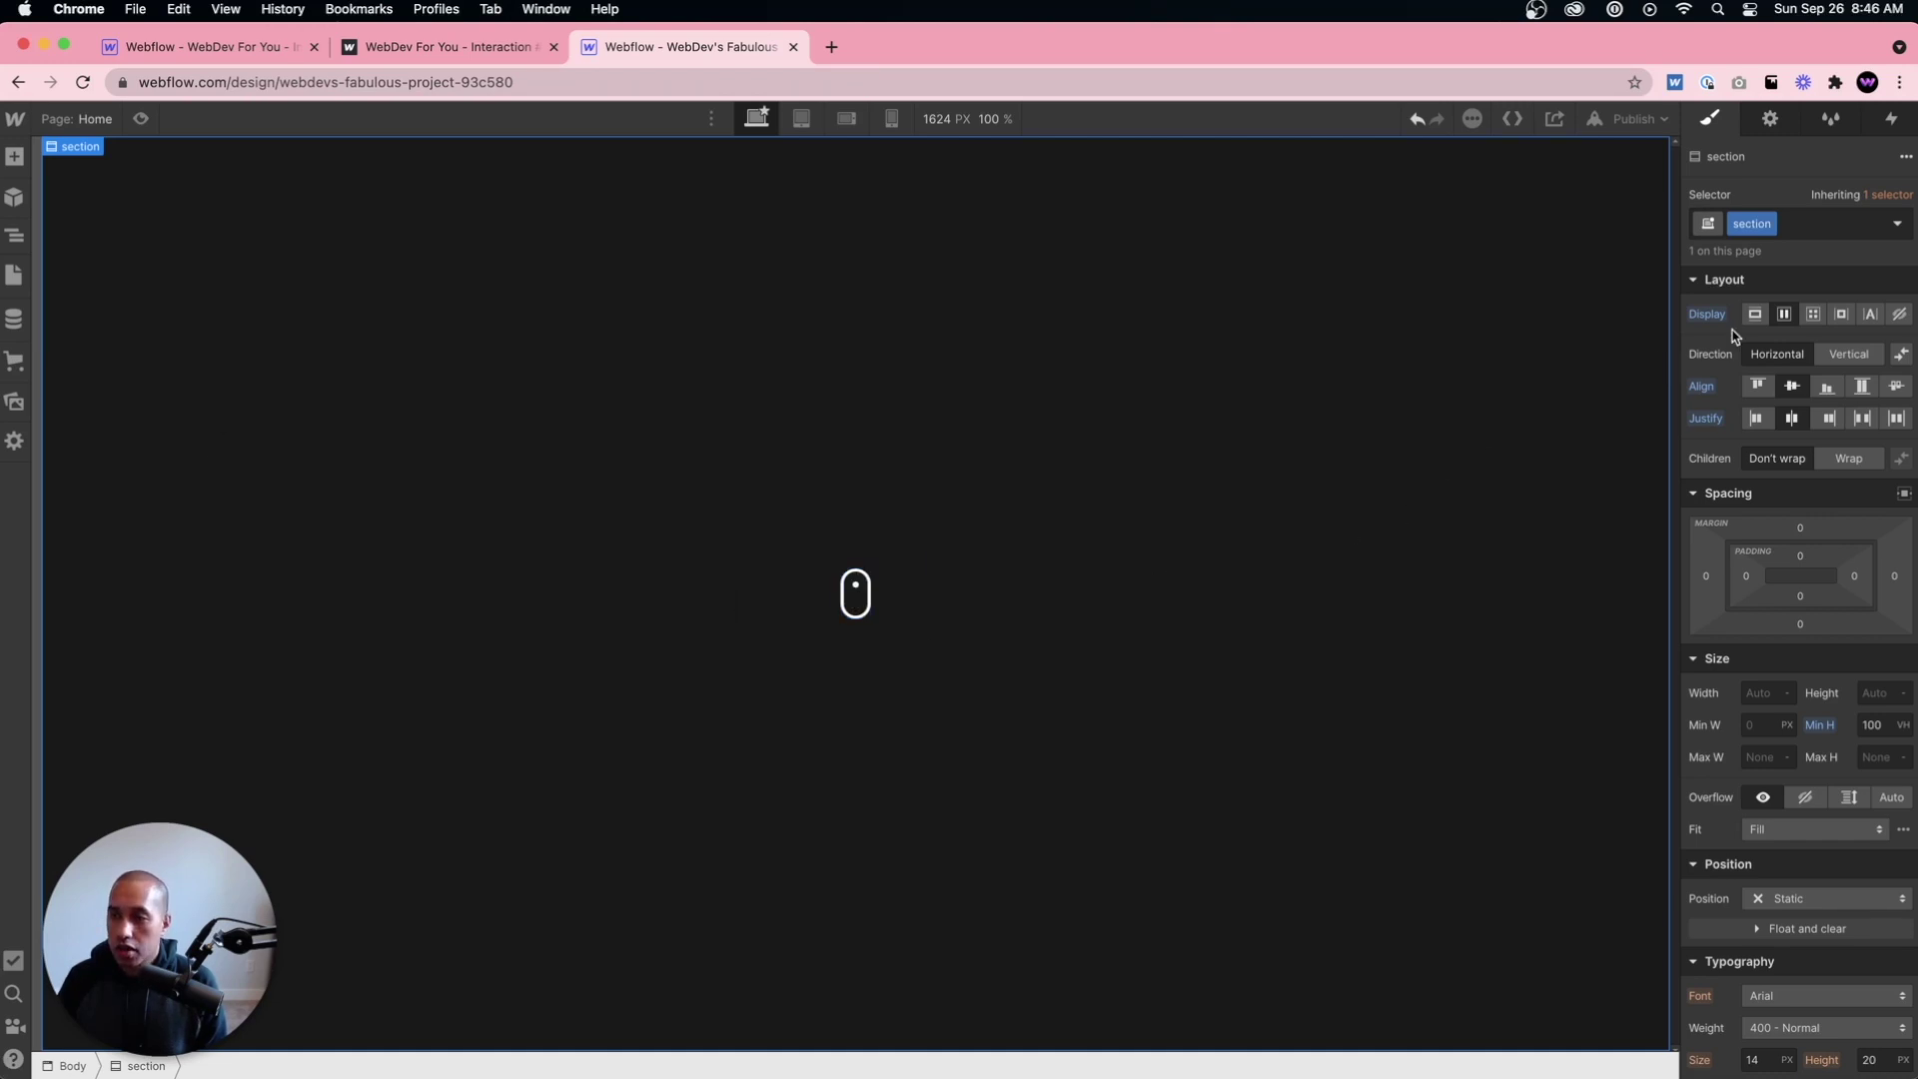
Step: Add a Page load trigger whose 'page finishes loading' action starts a new timed animation
left_click(1893, 120)
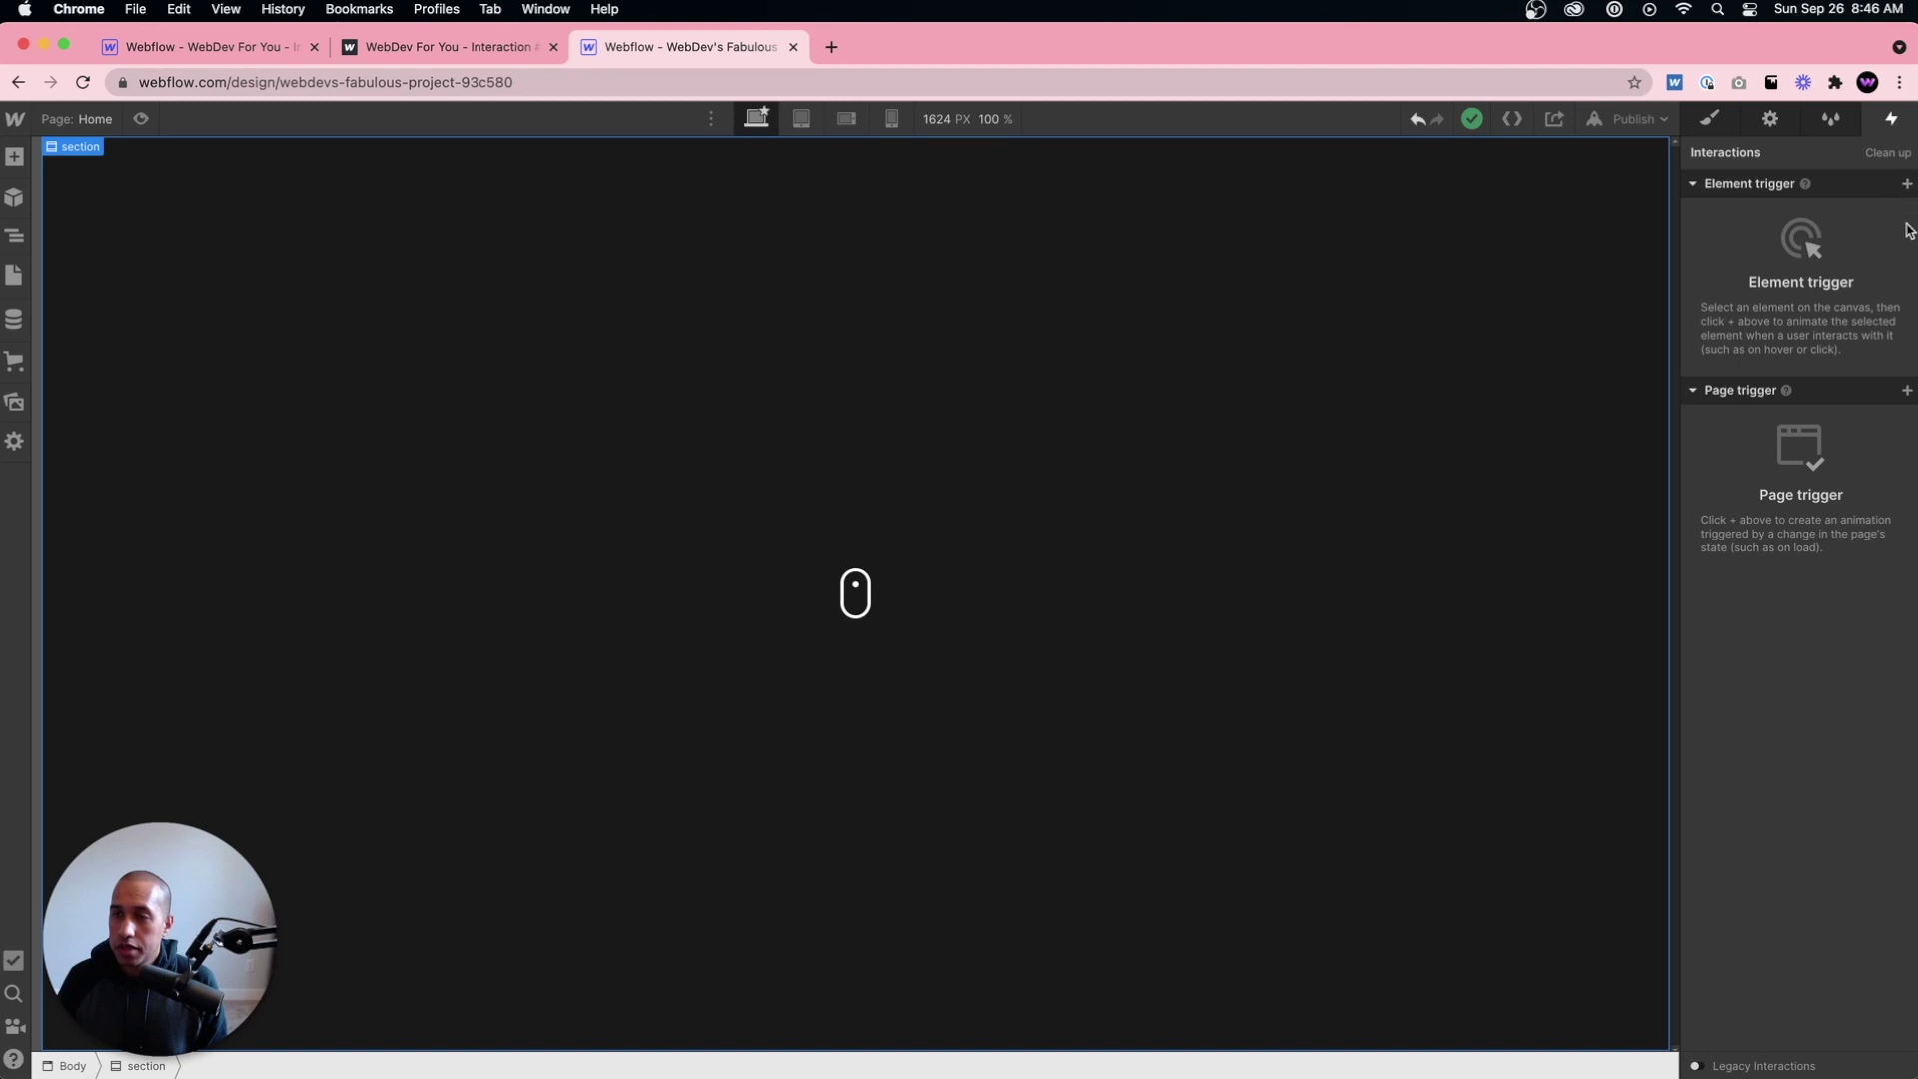
left_click(1907, 391)
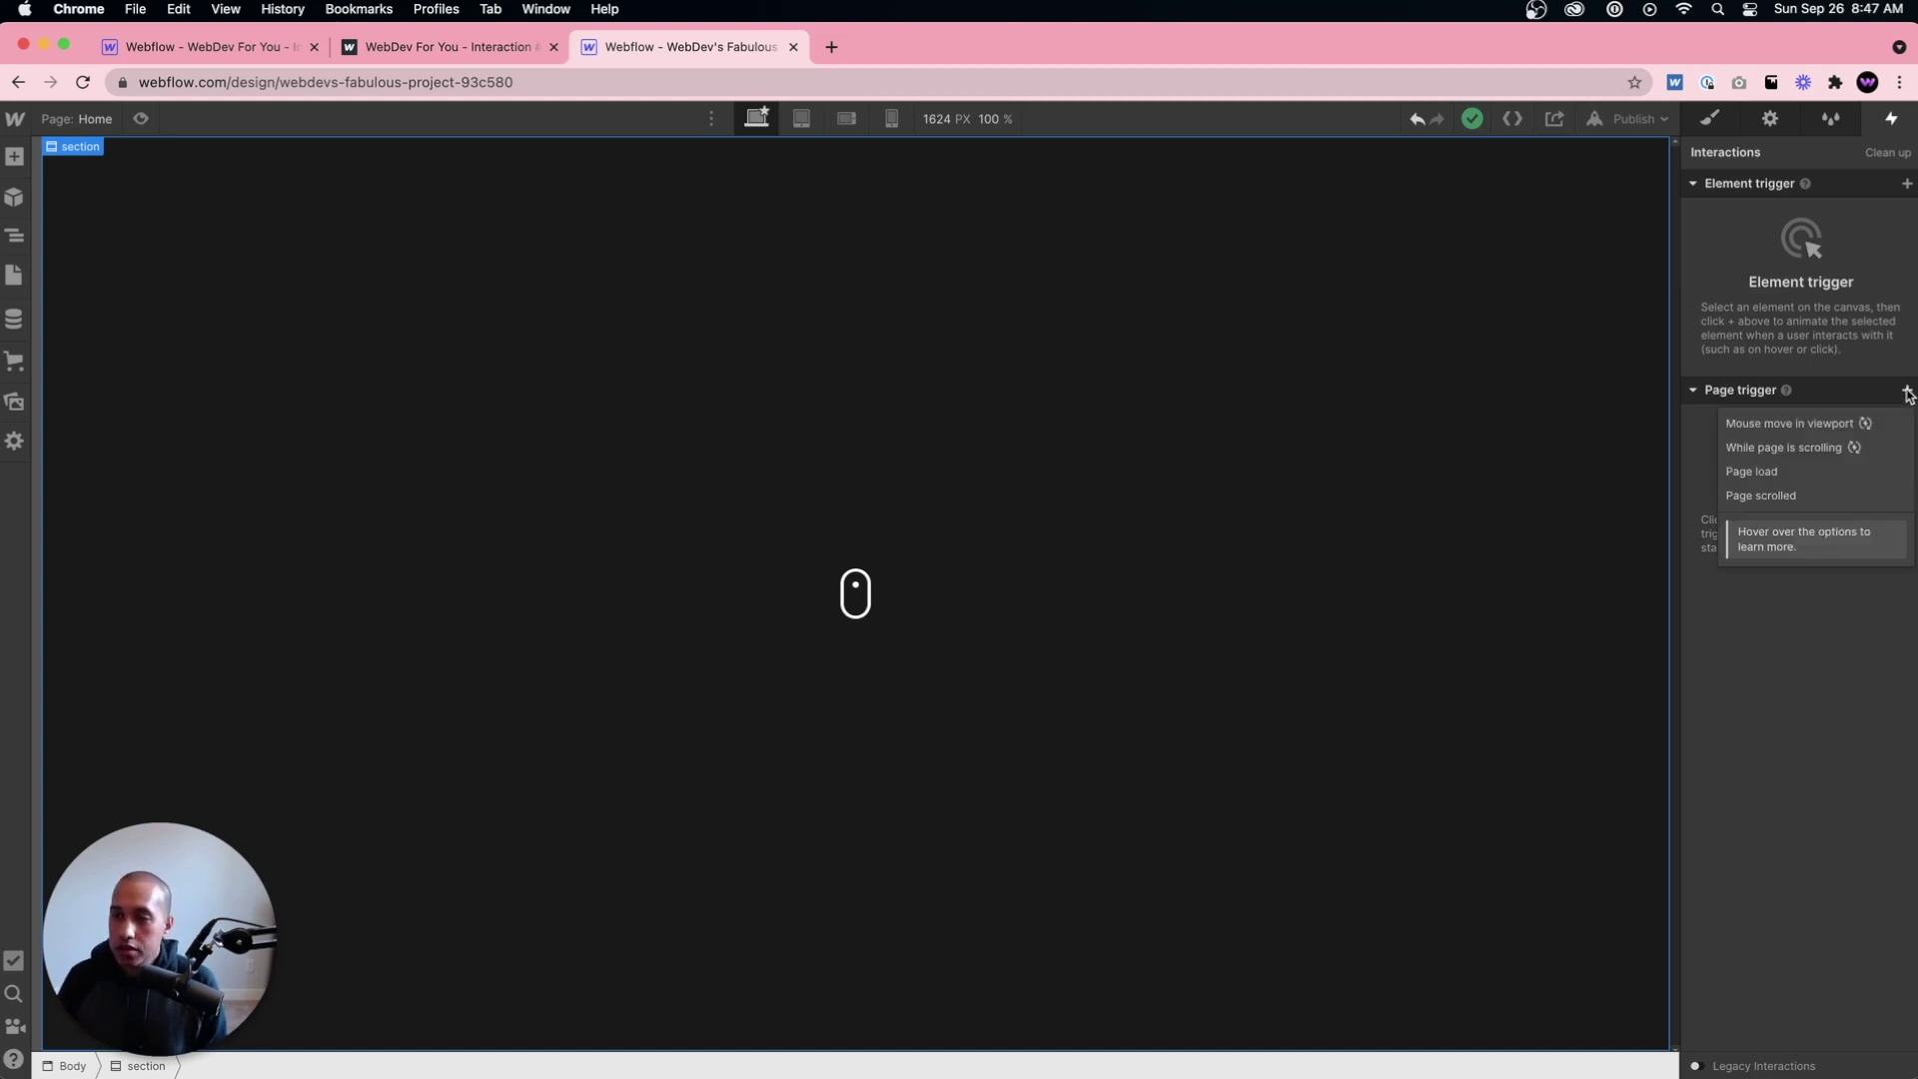
left_click(1771, 478)
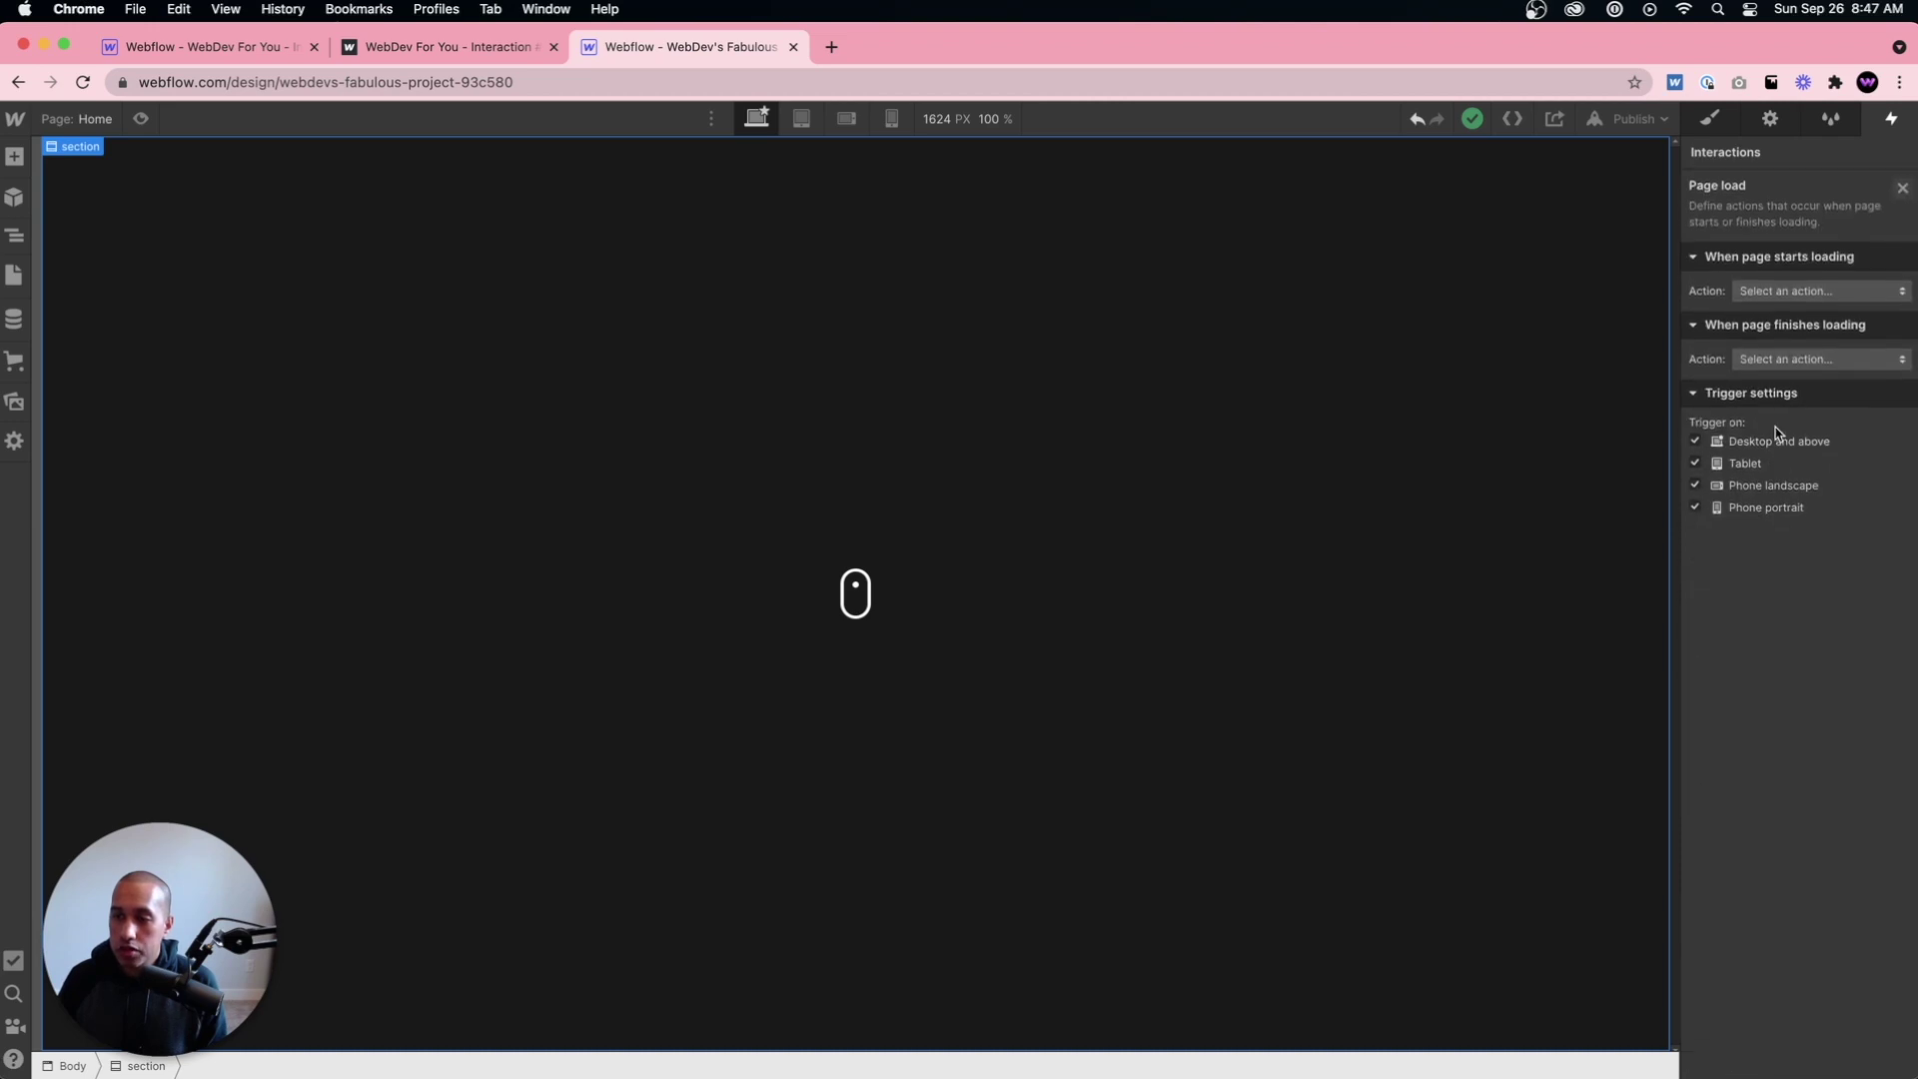
left_click(1783, 359)
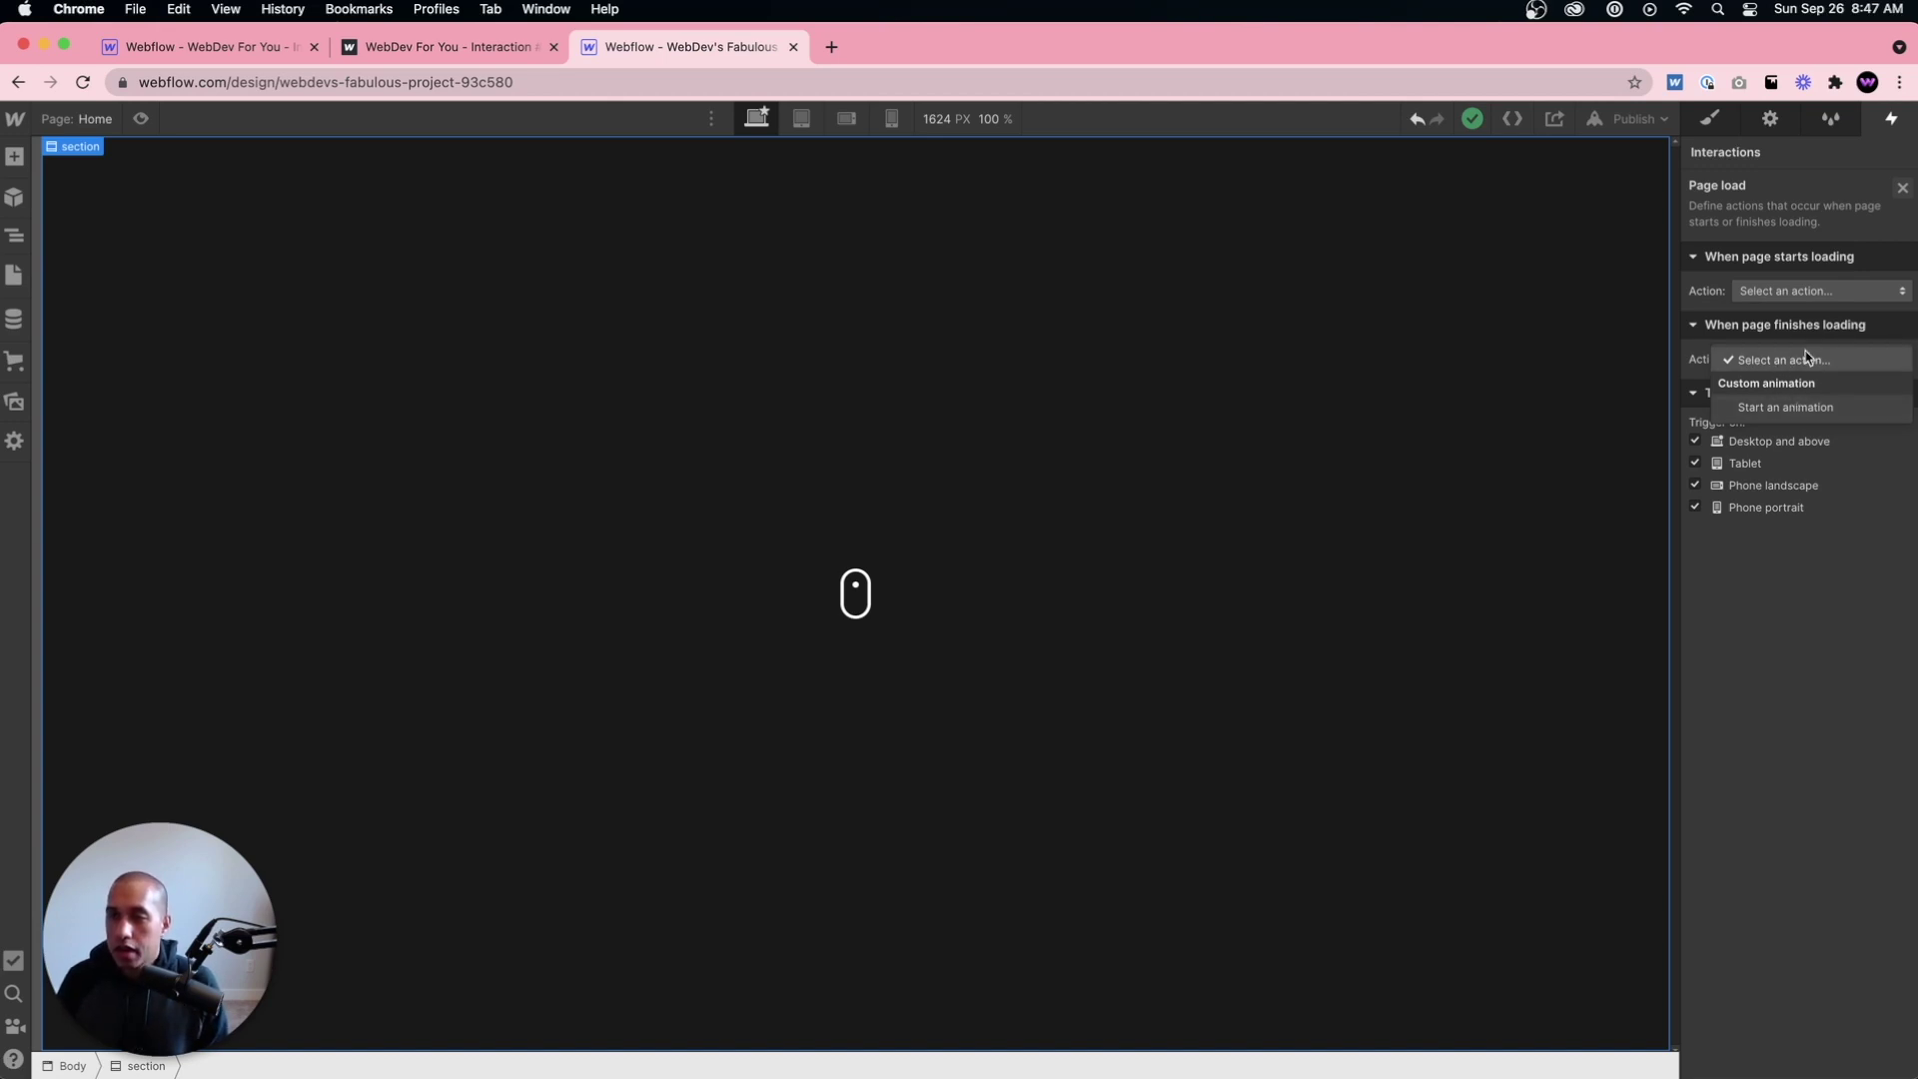
left_click(1786, 409)
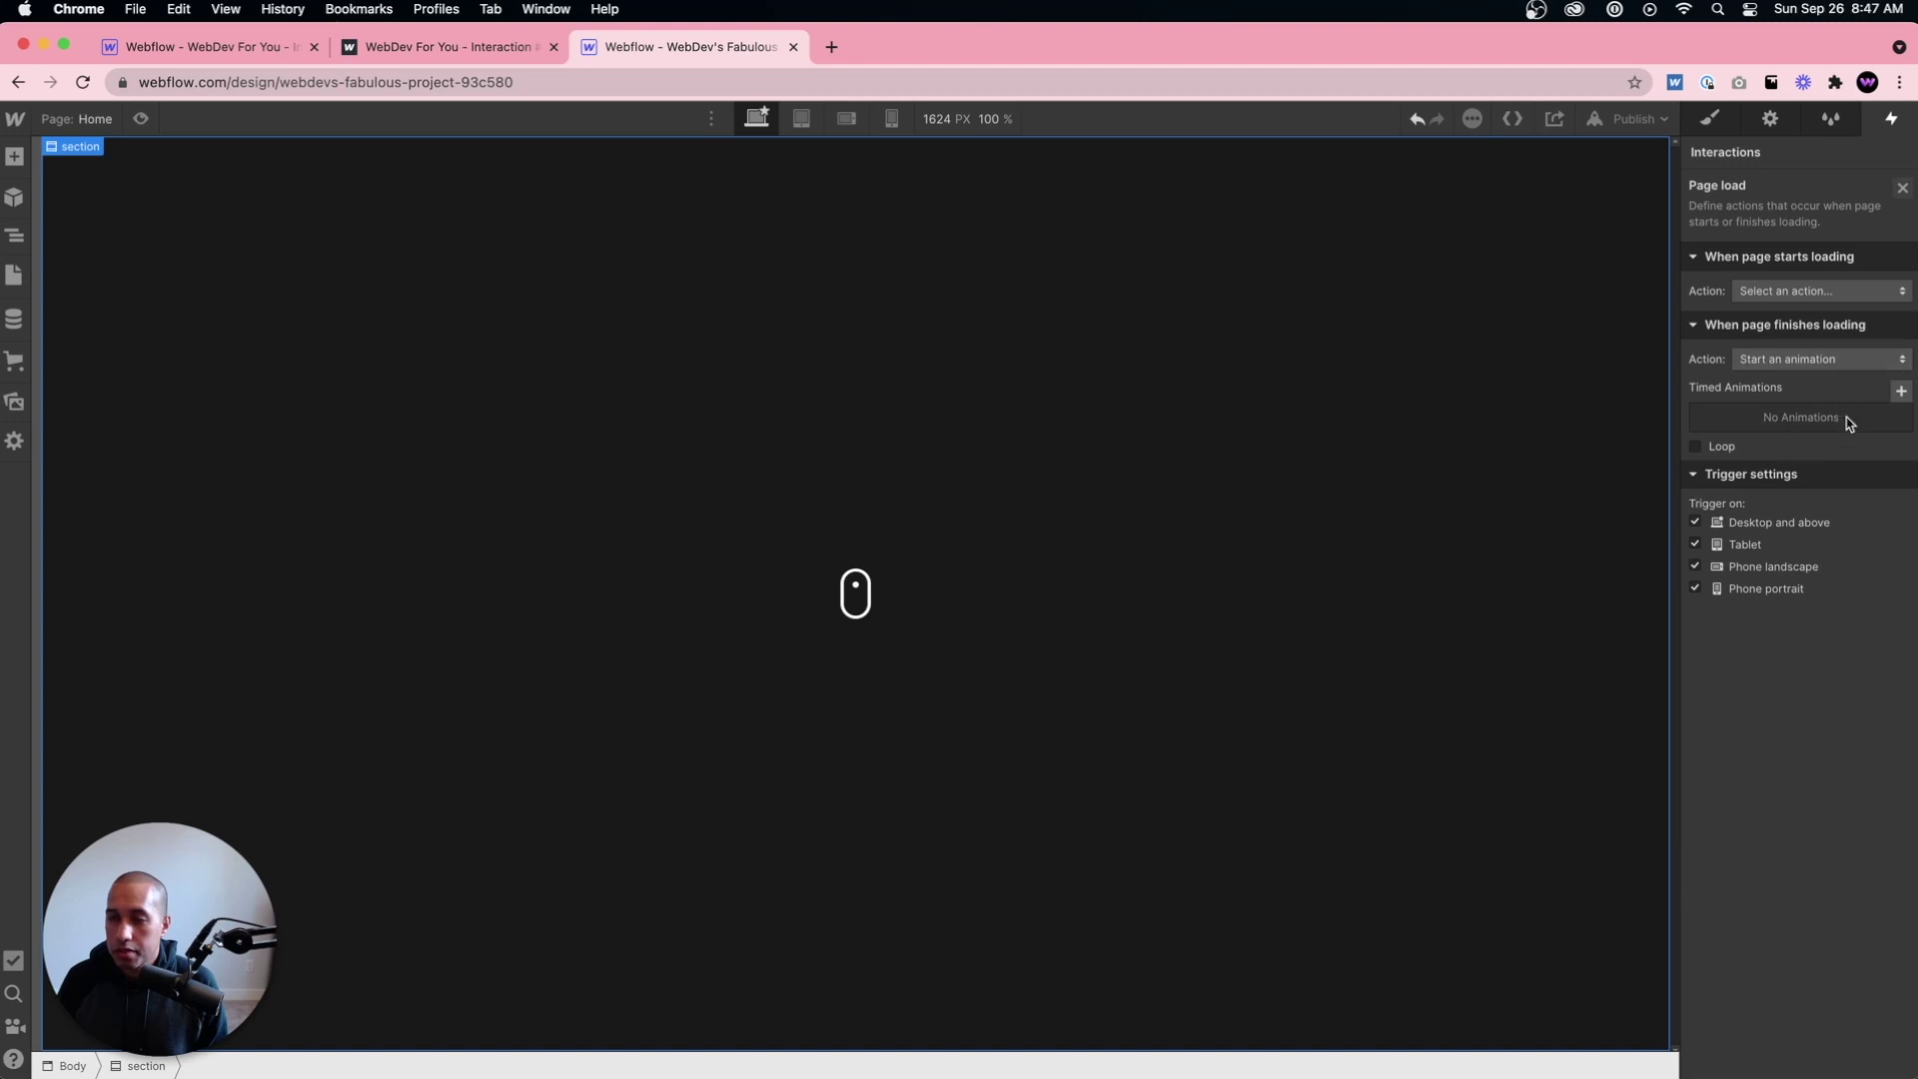
left_click(1901, 392)
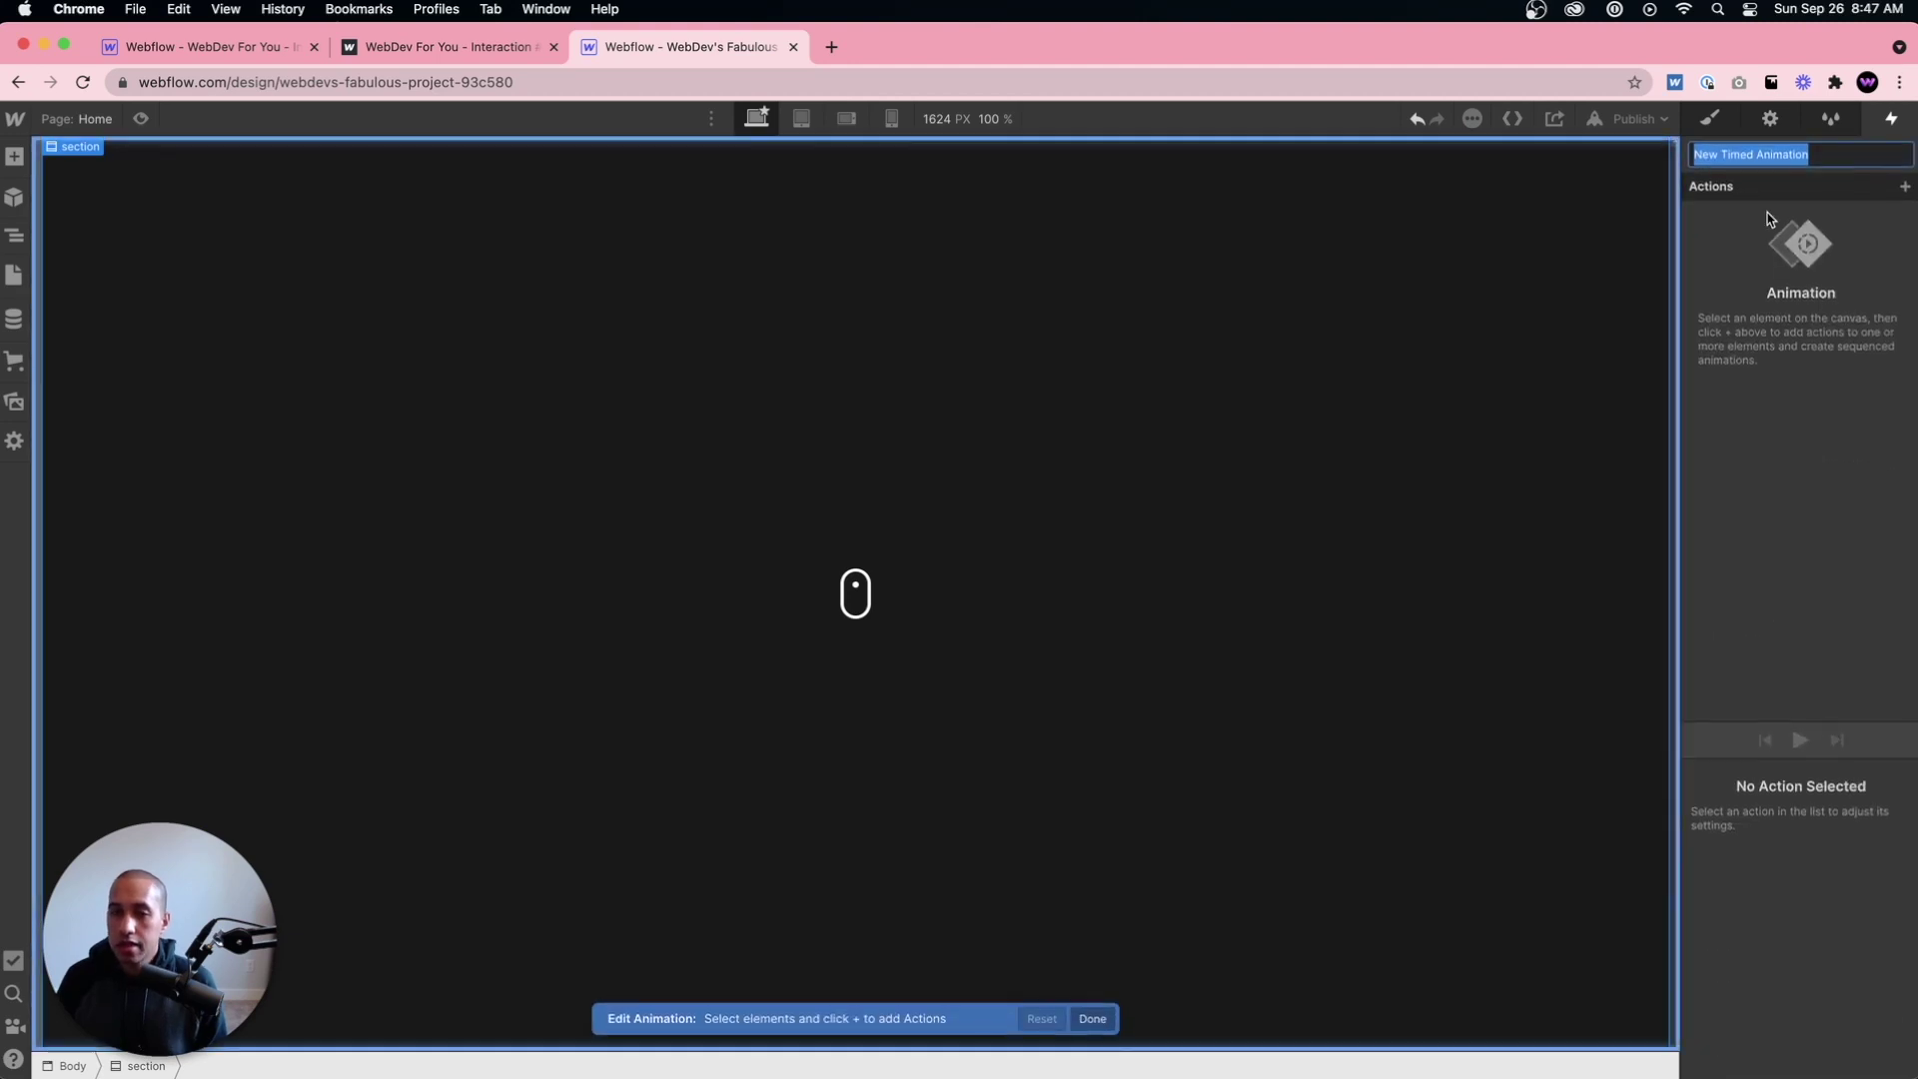
Step: Rename the timed animation to '154 Mouse scroll'
key("BackSpace")
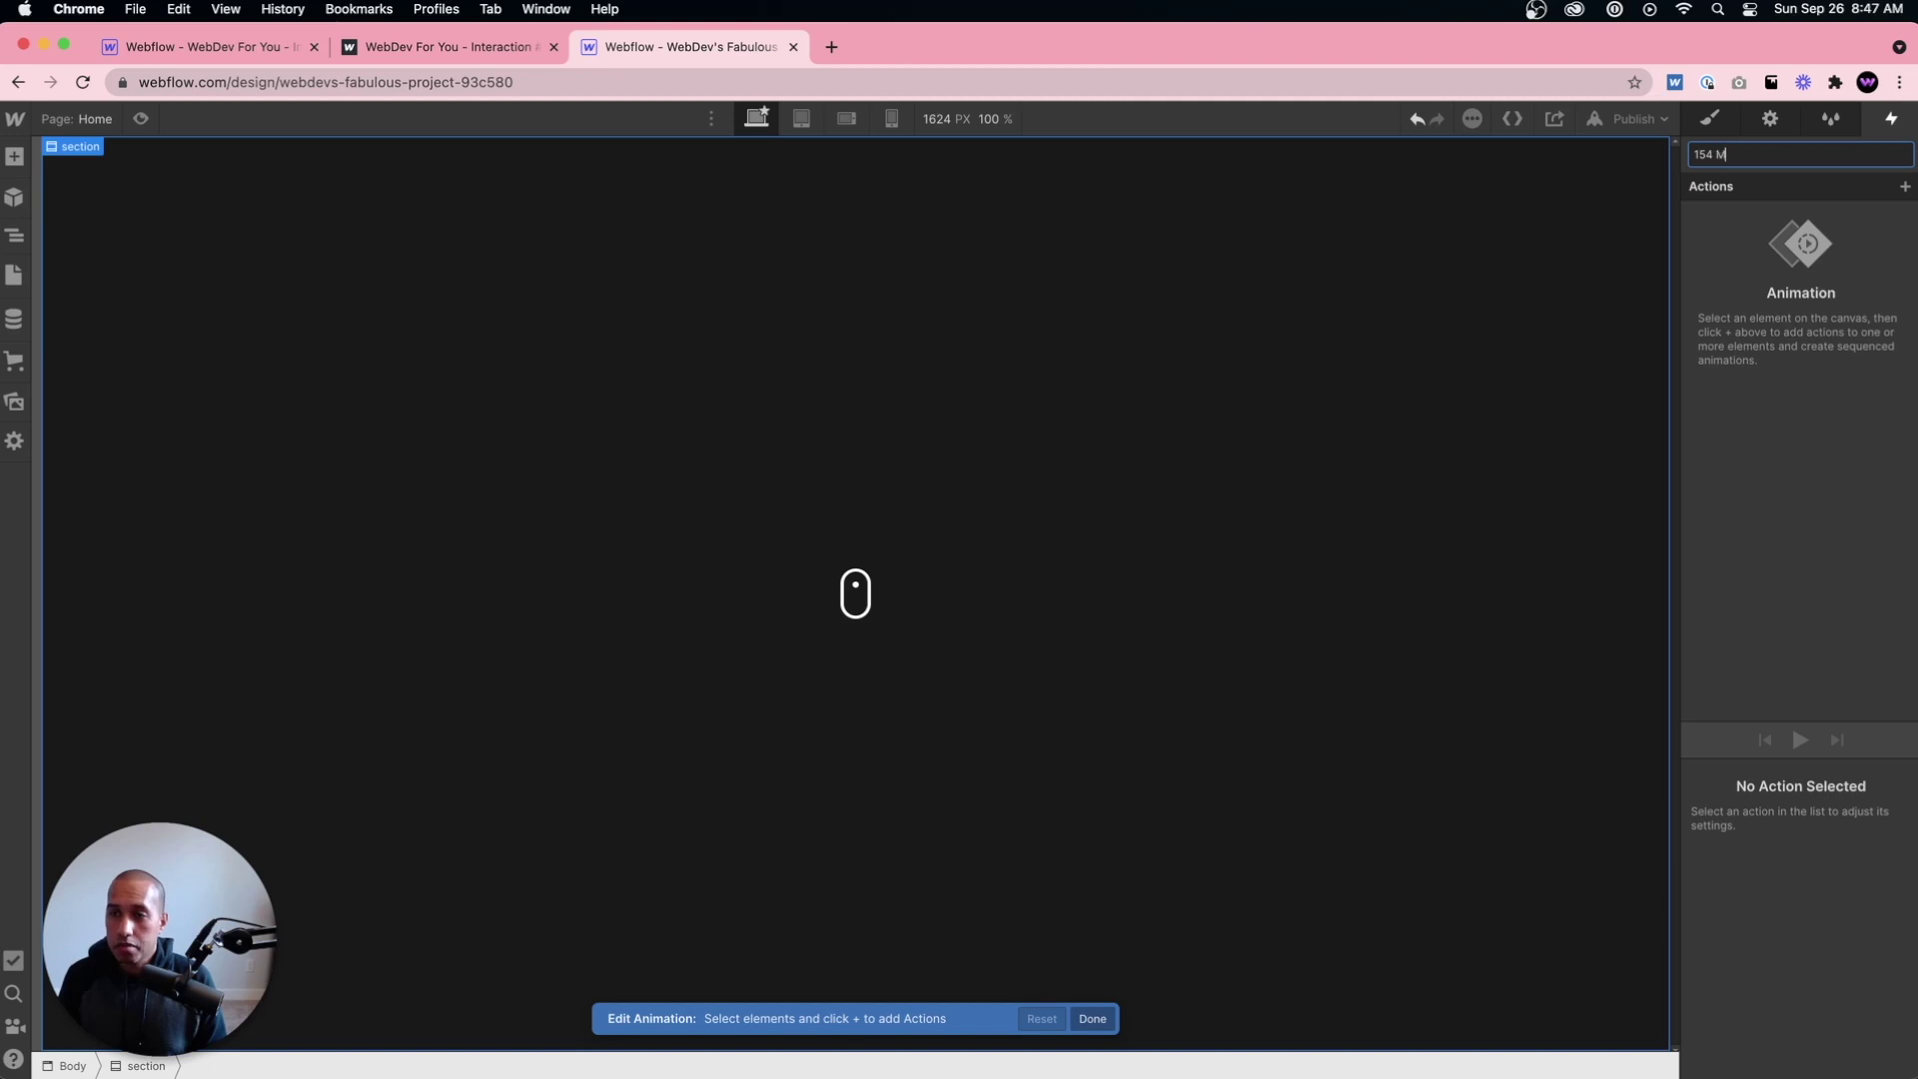
type("154 Mouse scroll")
key("Return")
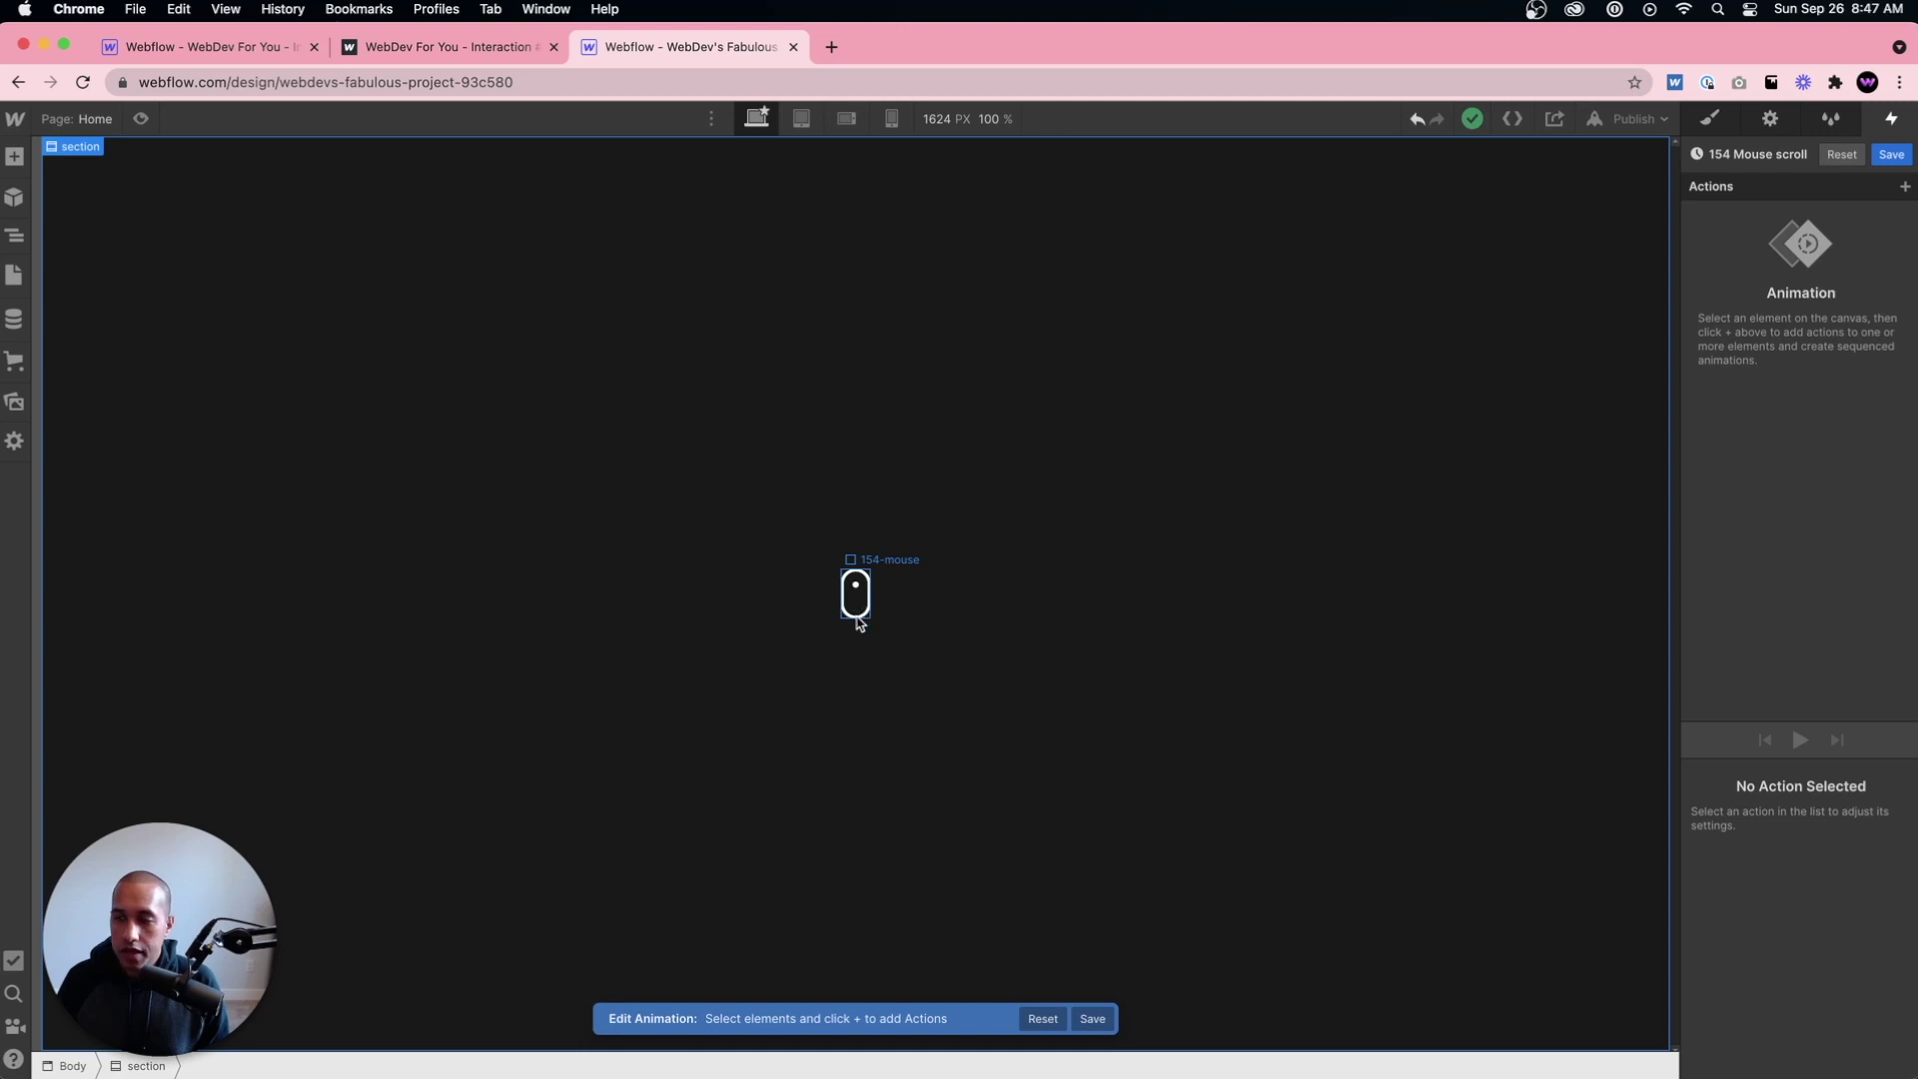
Step: Add a Move action on 154-circle that moves it 20 px down on Y
left_click(856, 584)
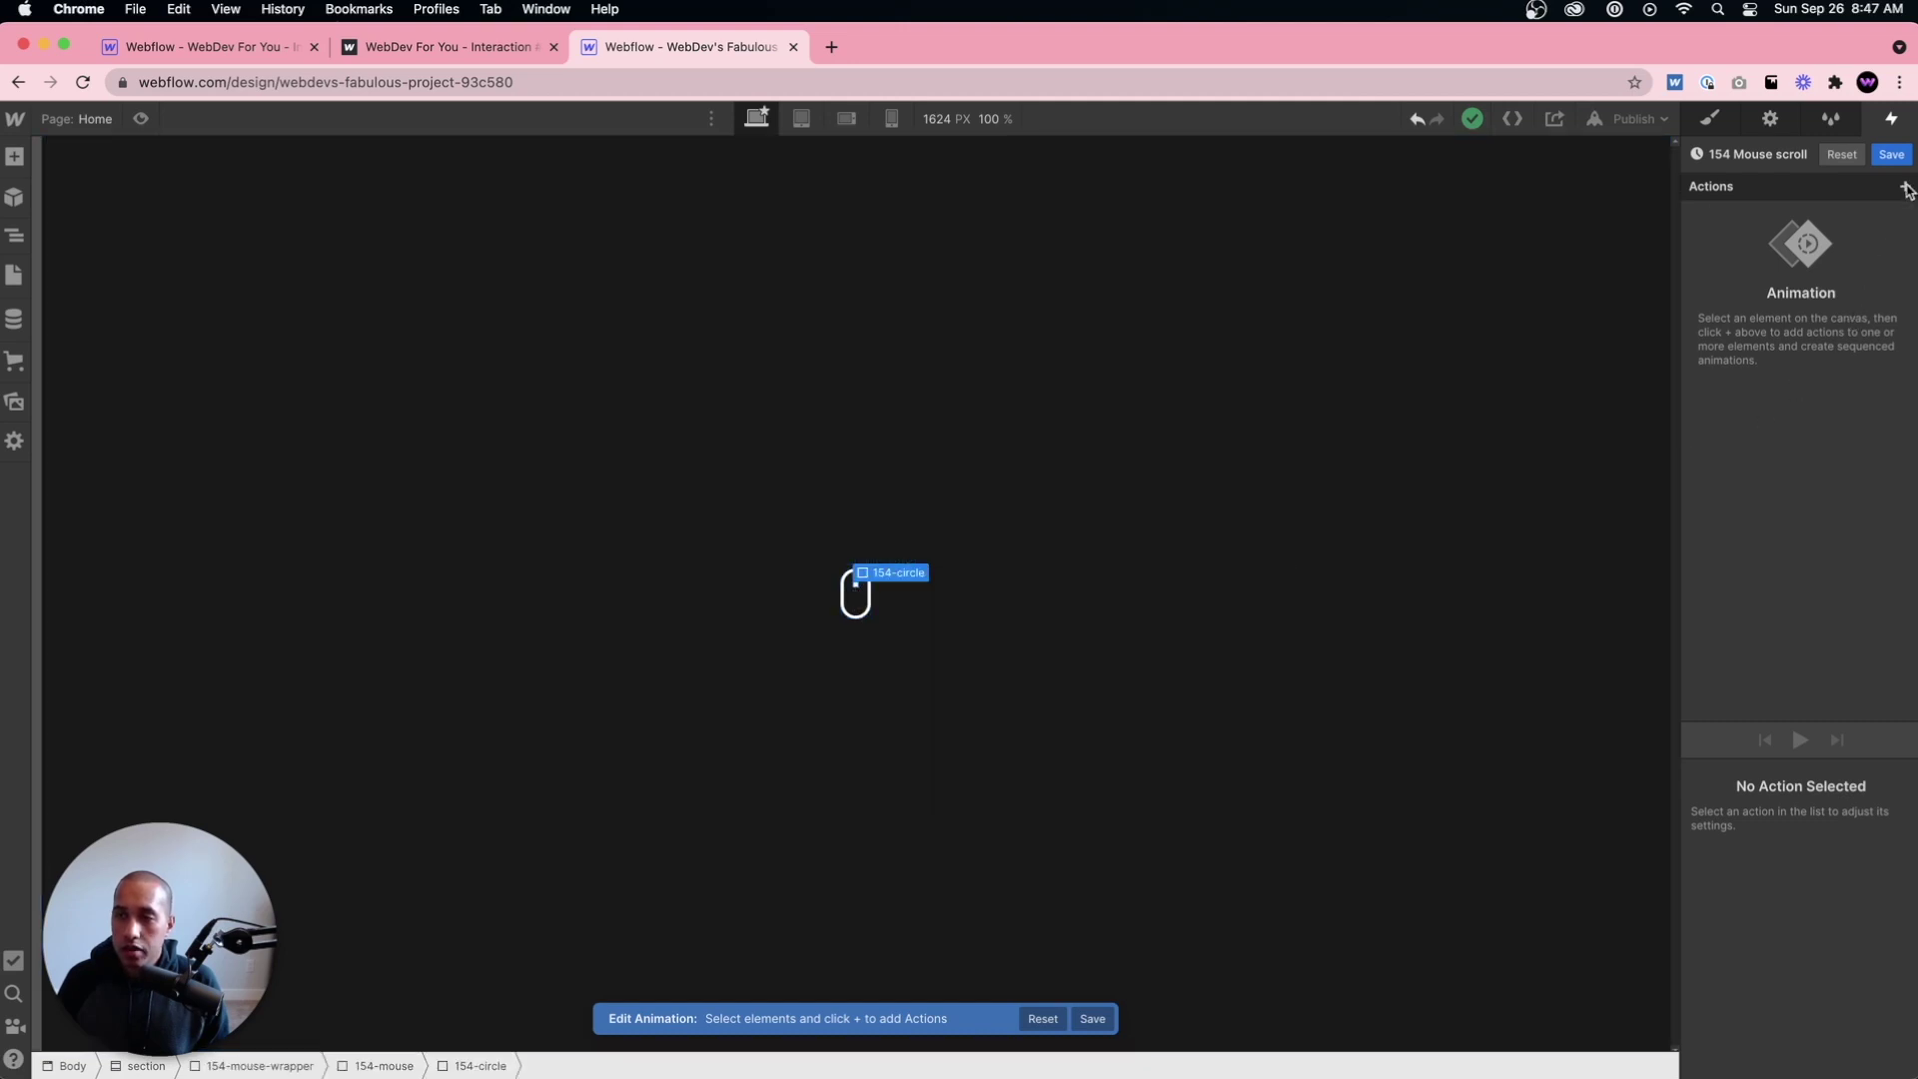
left_click(1905, 186)
left_click(1775, 245)
scroll(1798, 849, "down", 1)
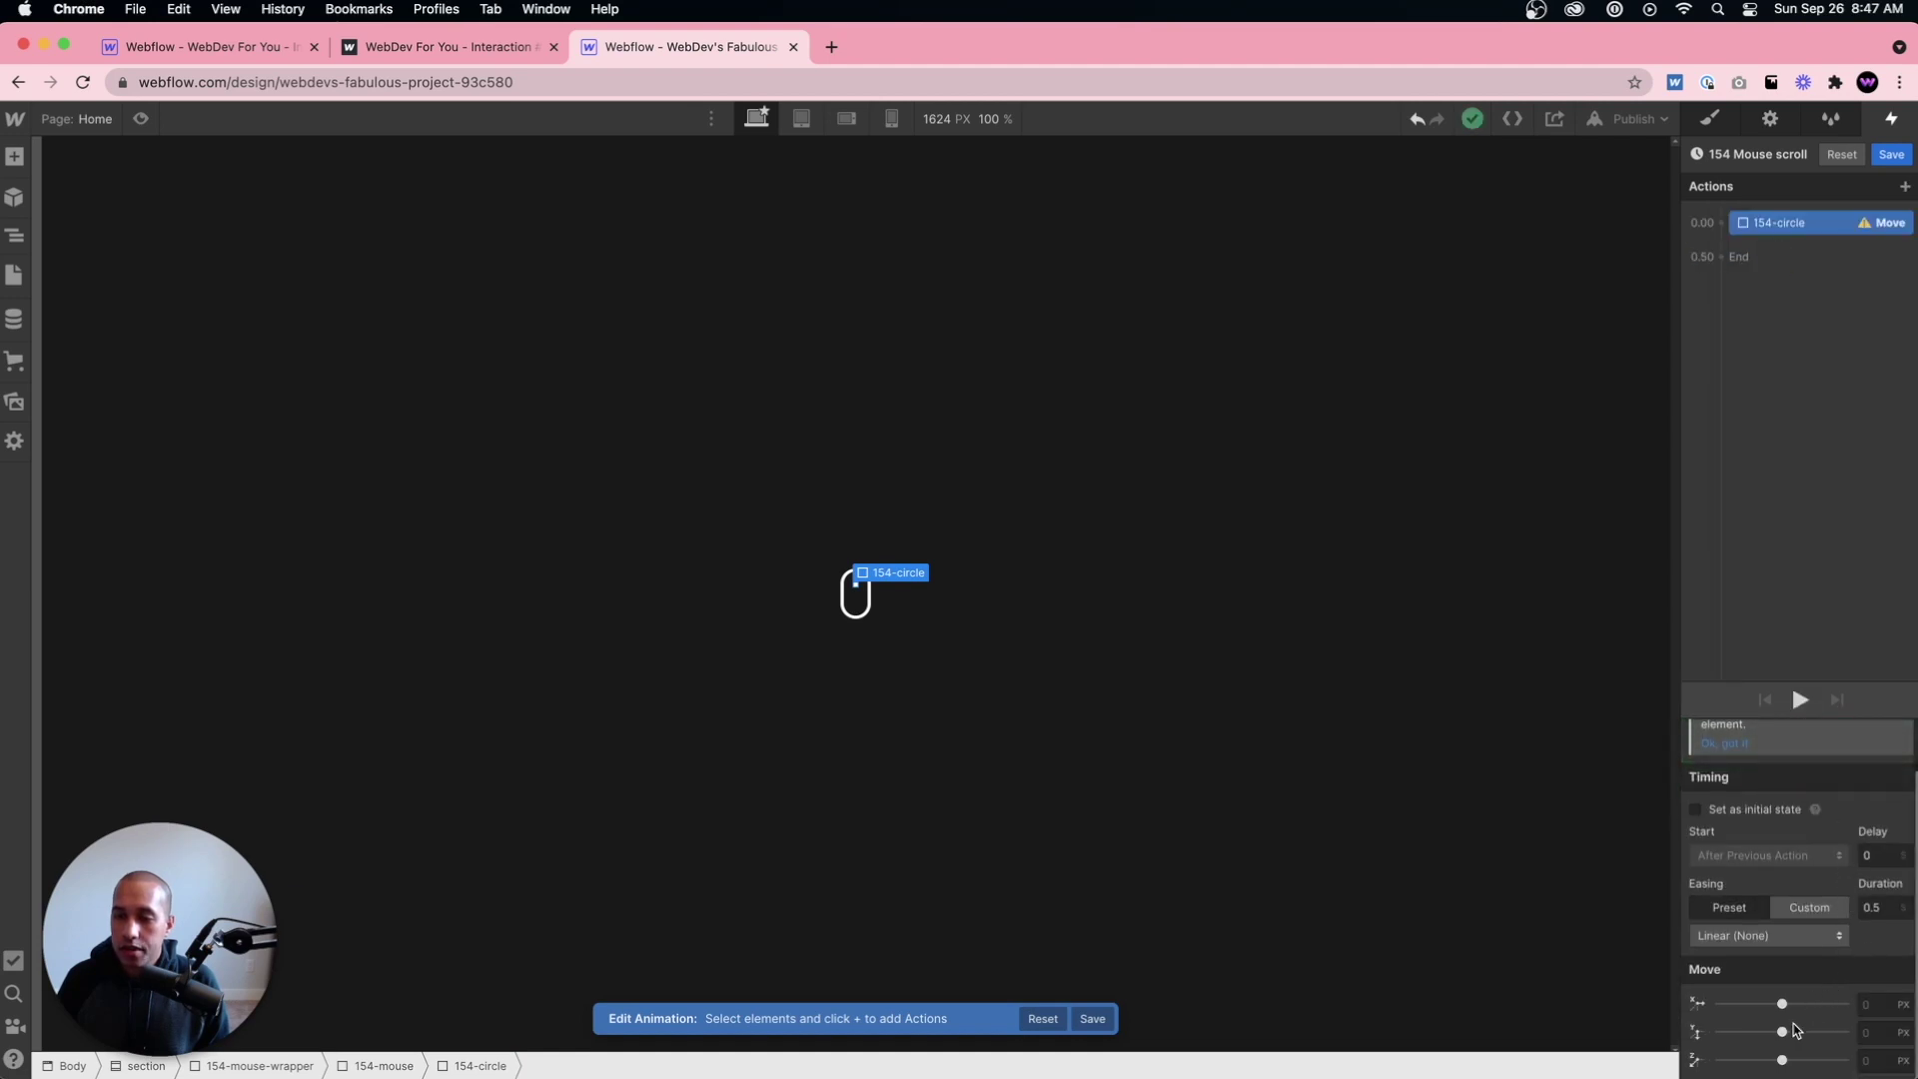
left_click(1882, 1033)
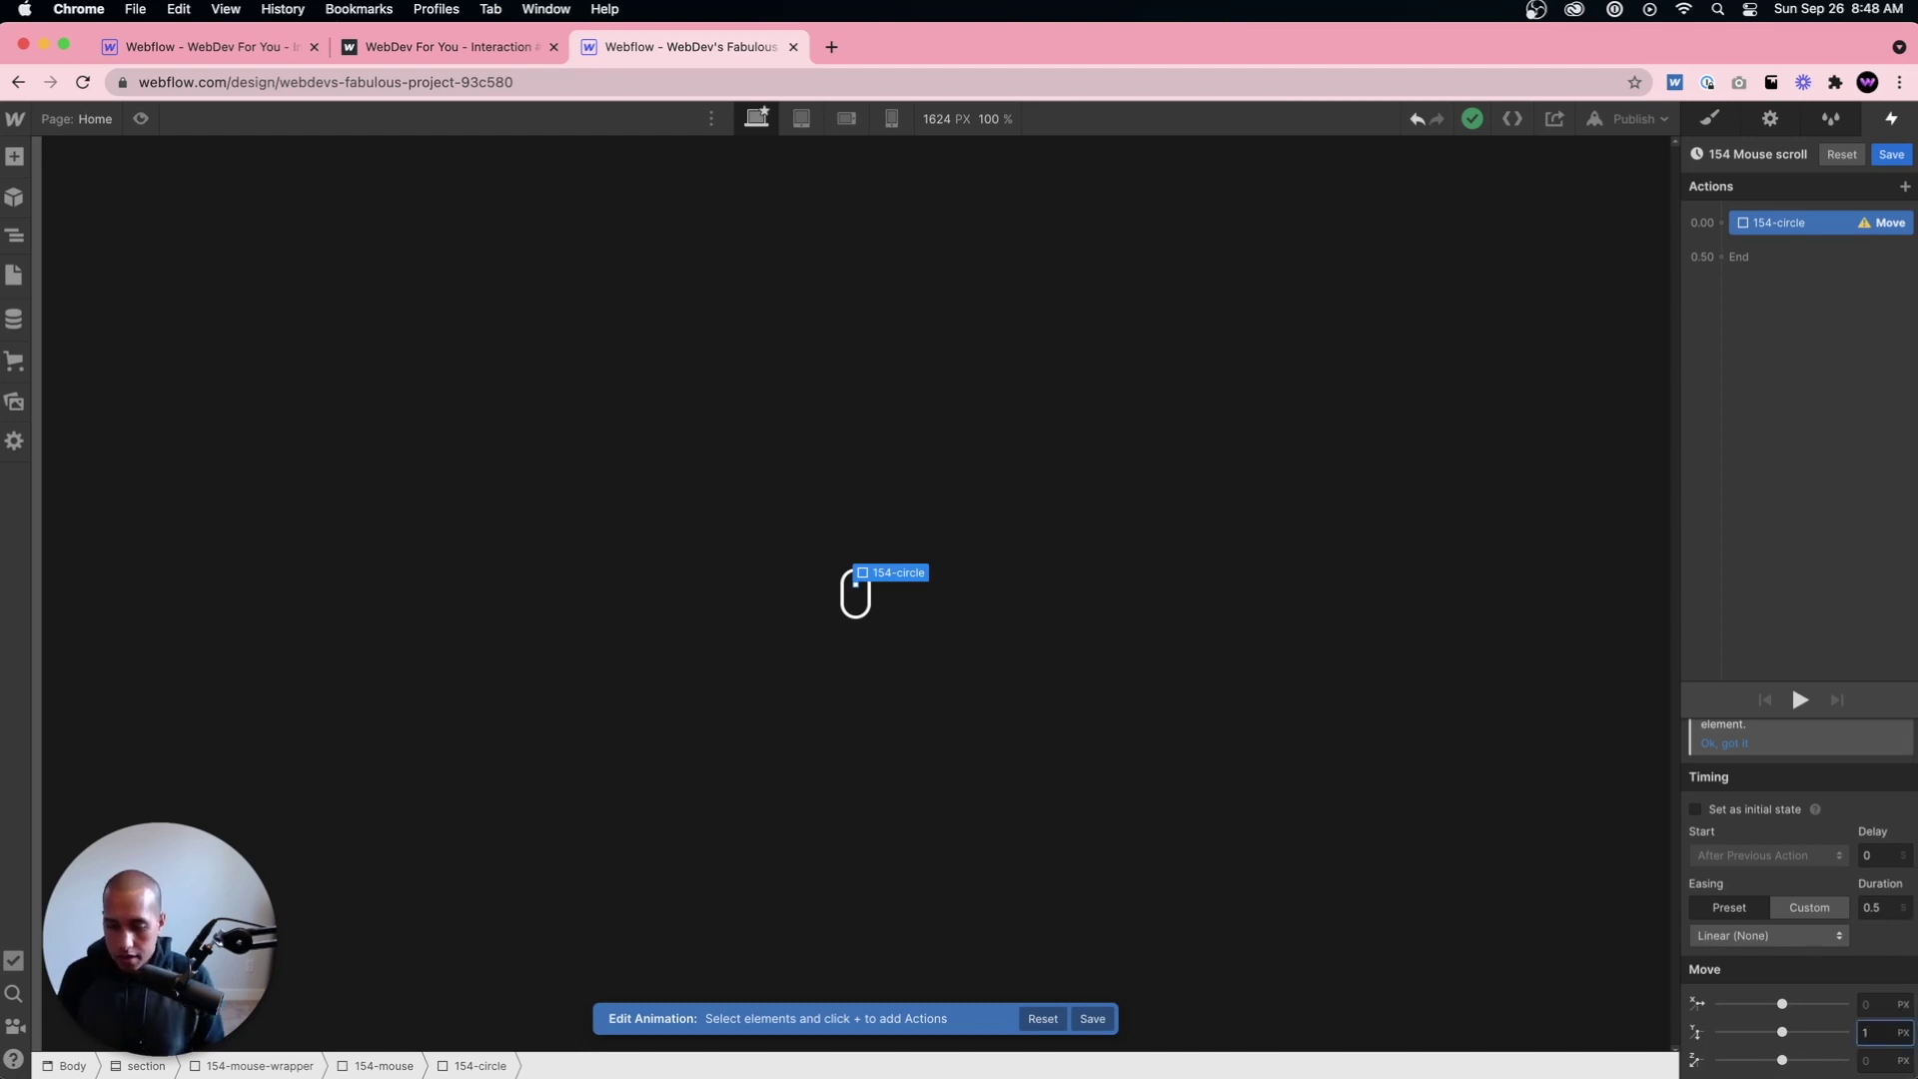
type("100%")
key("Return")
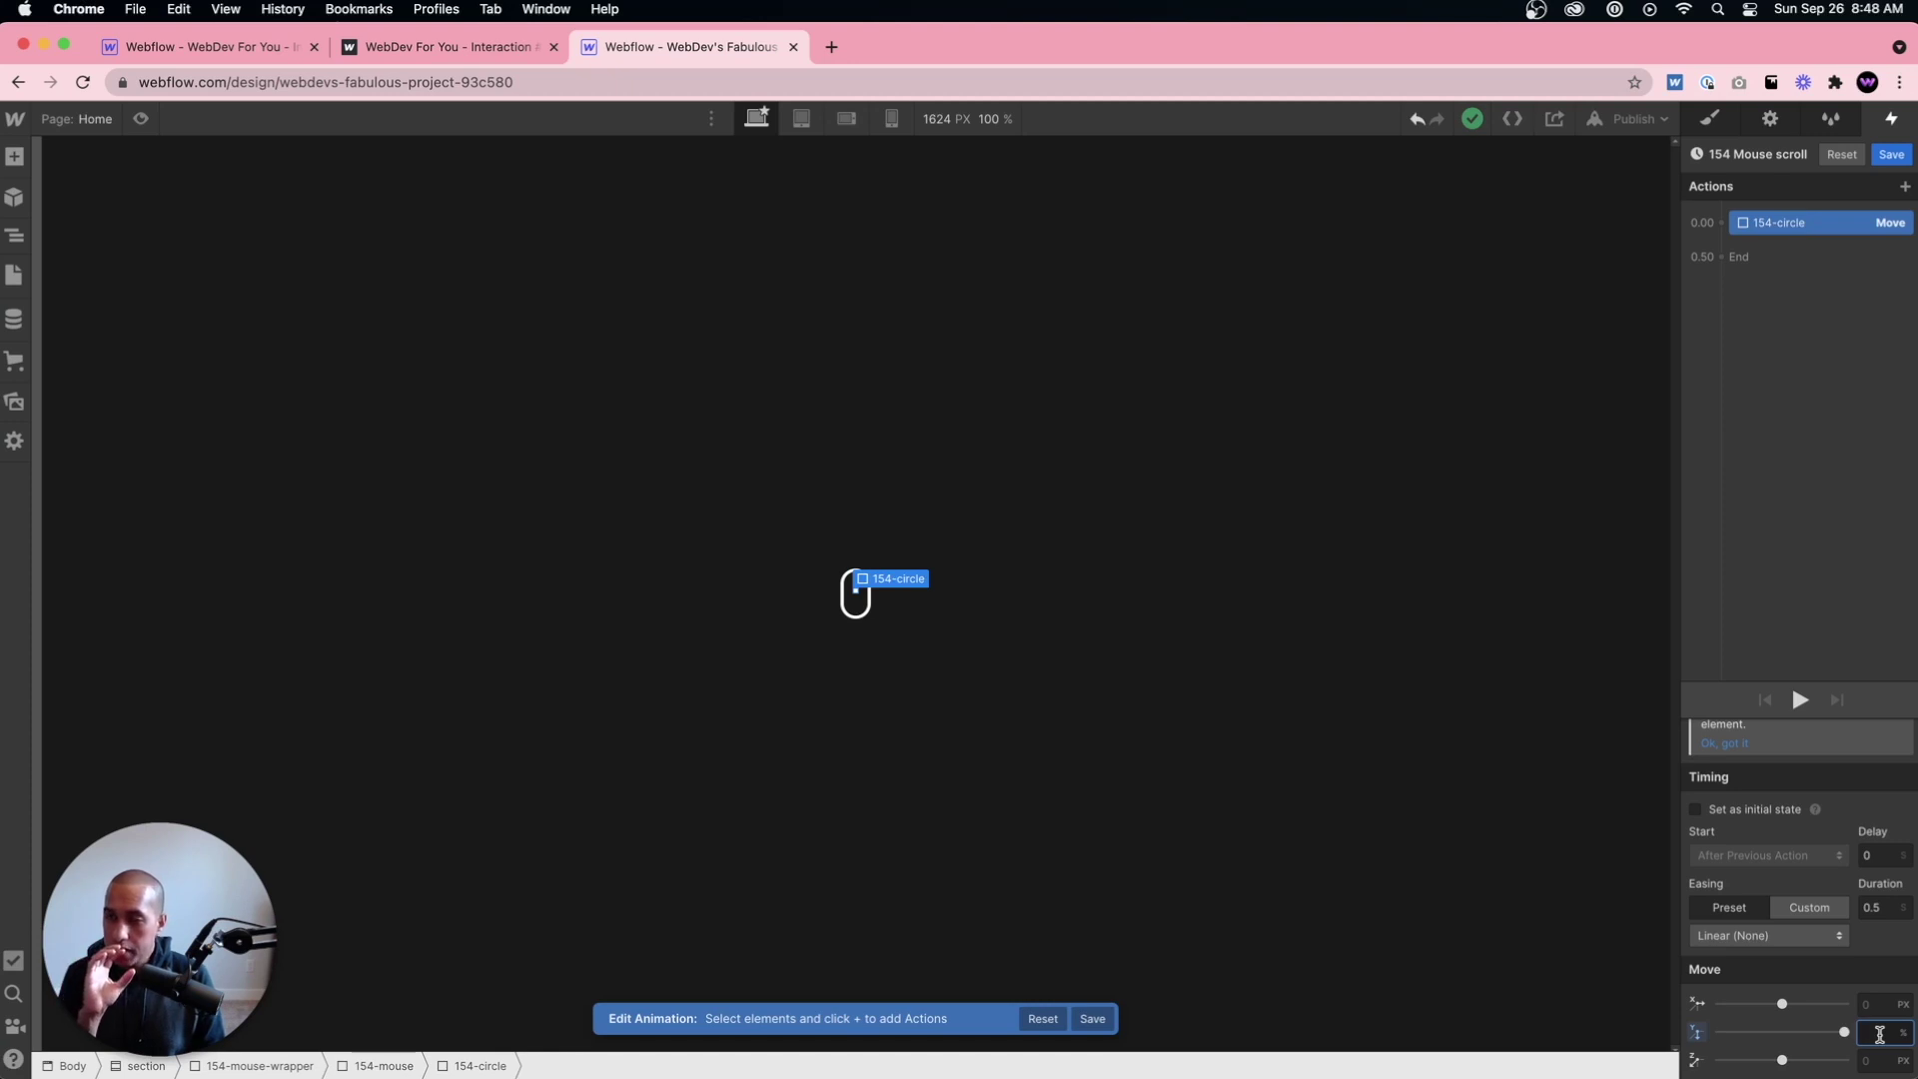
type("3")
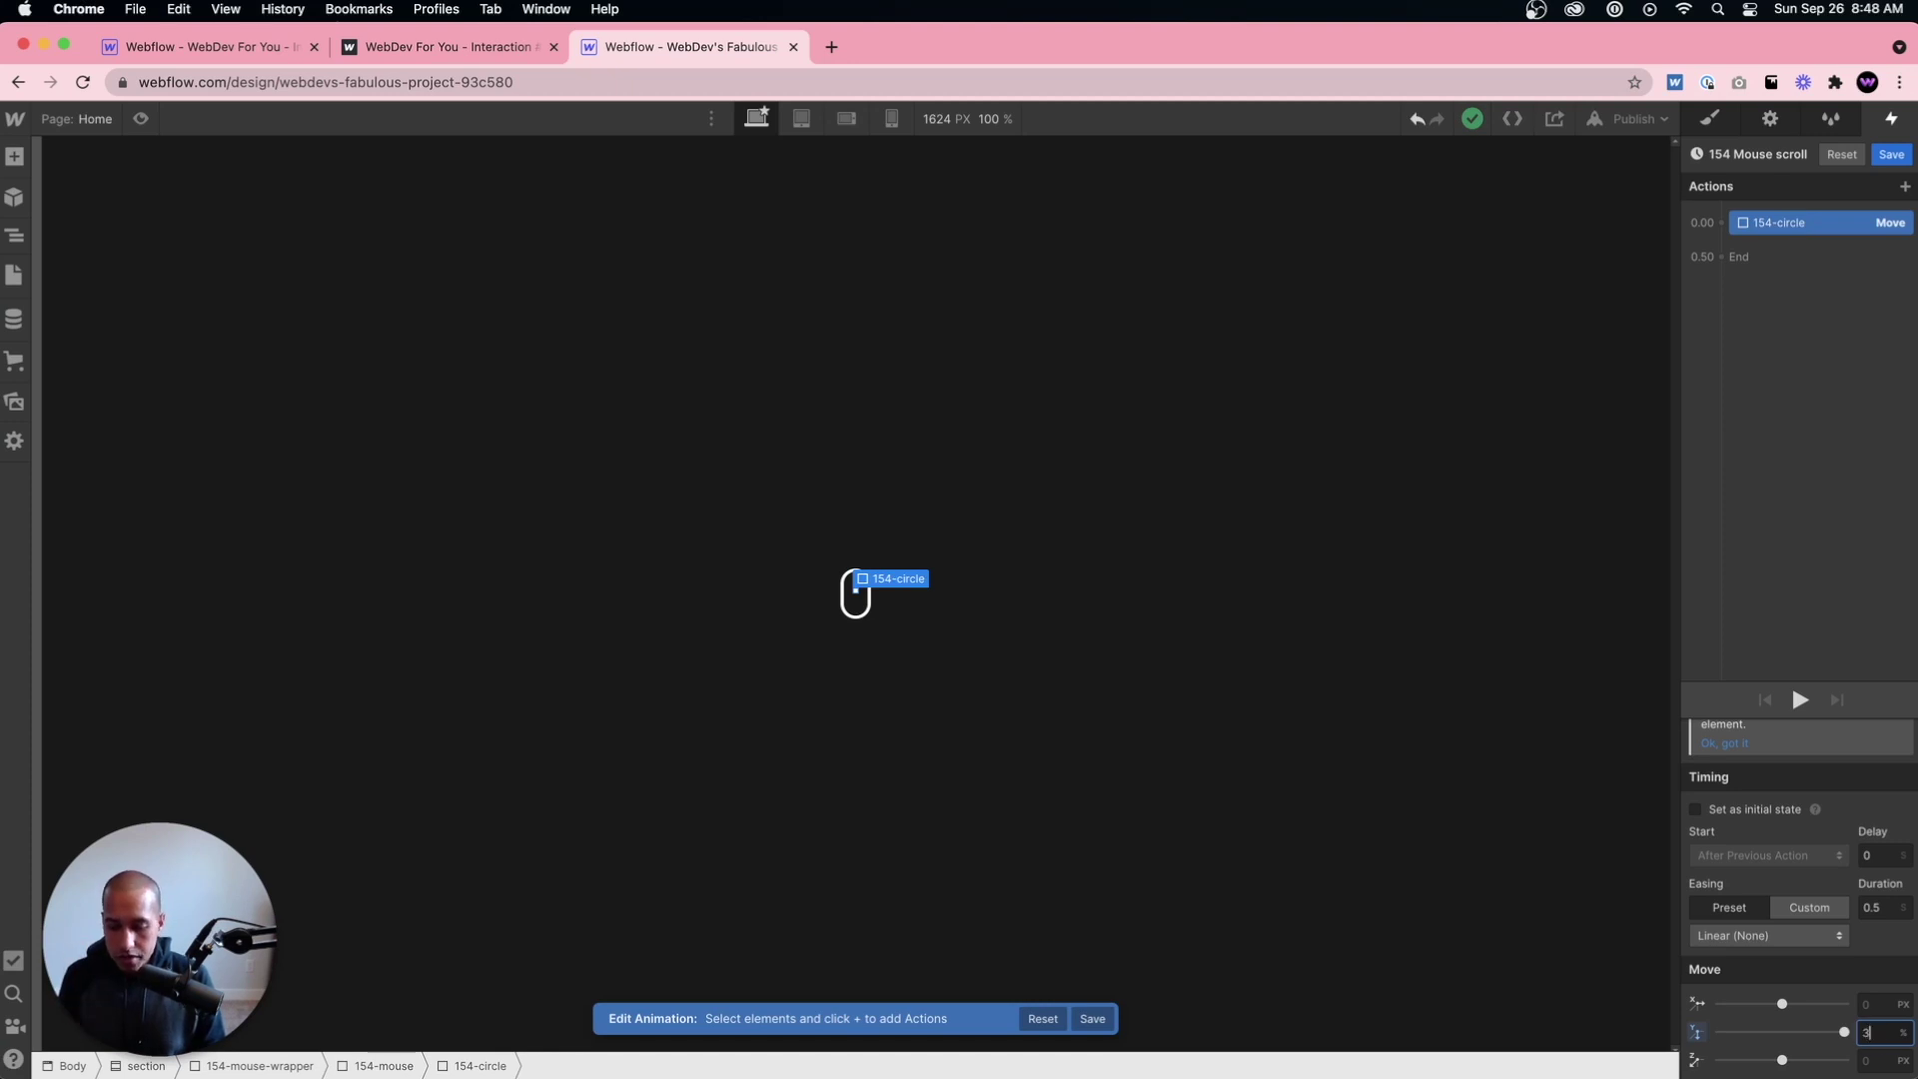
type("0px")
key("Return")
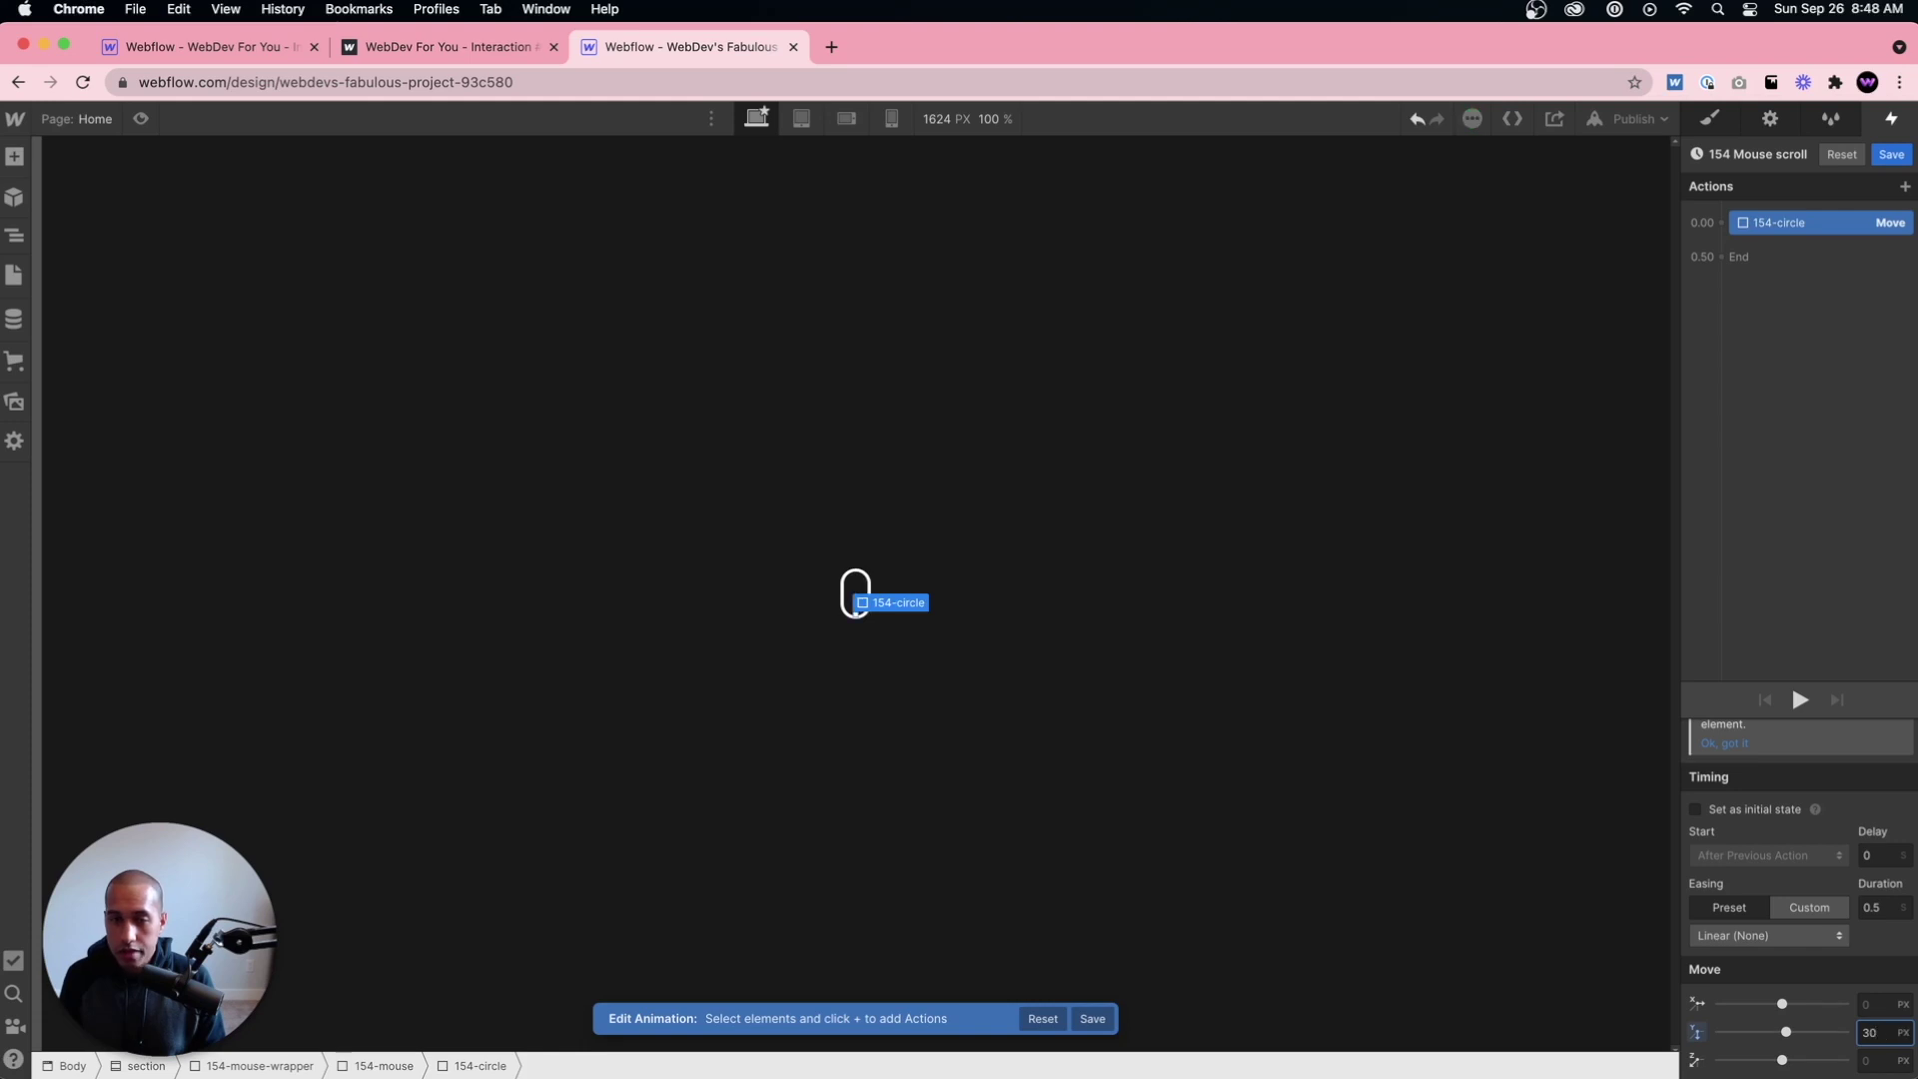
type("20")
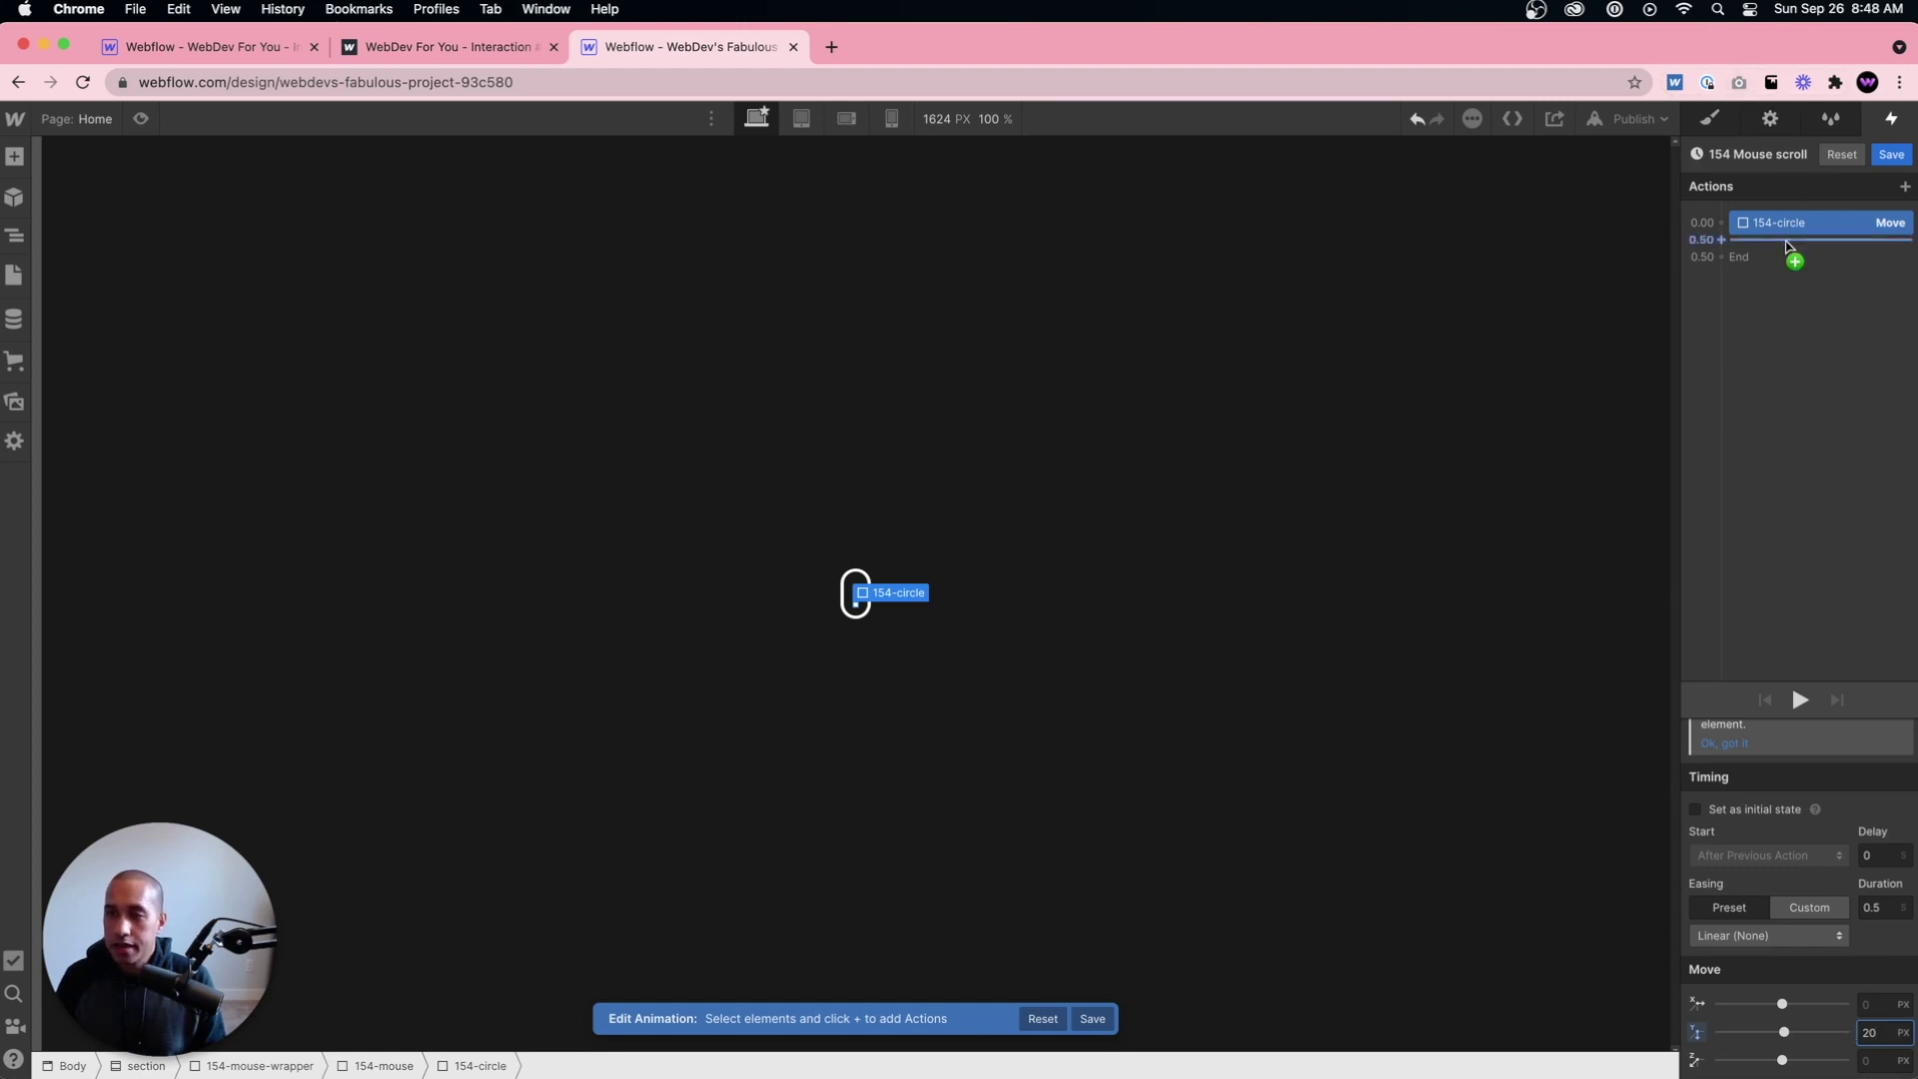
Step: Add an Opacity action fading 154-circle to 0, starting together with the Move action
left_click(1791, 242)
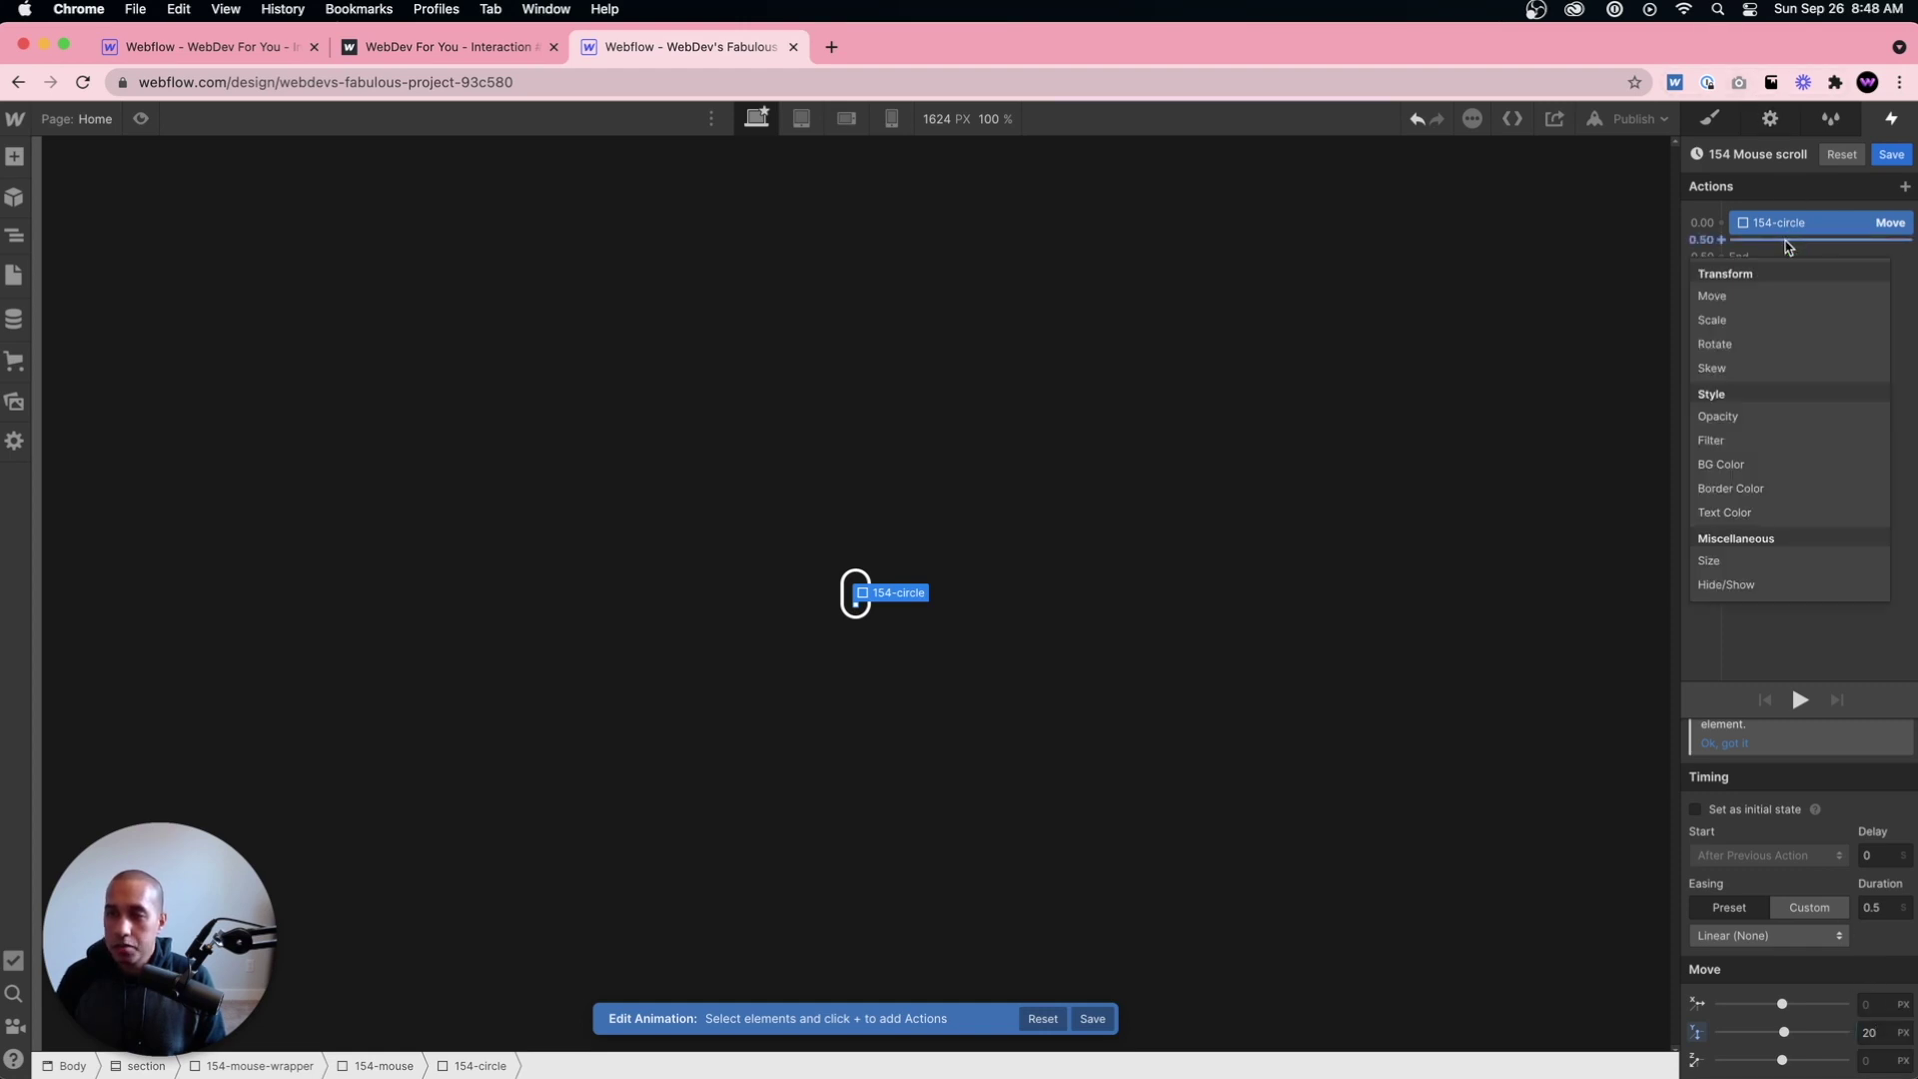
left_click(1738, 417)
left_click(1873, 1061)
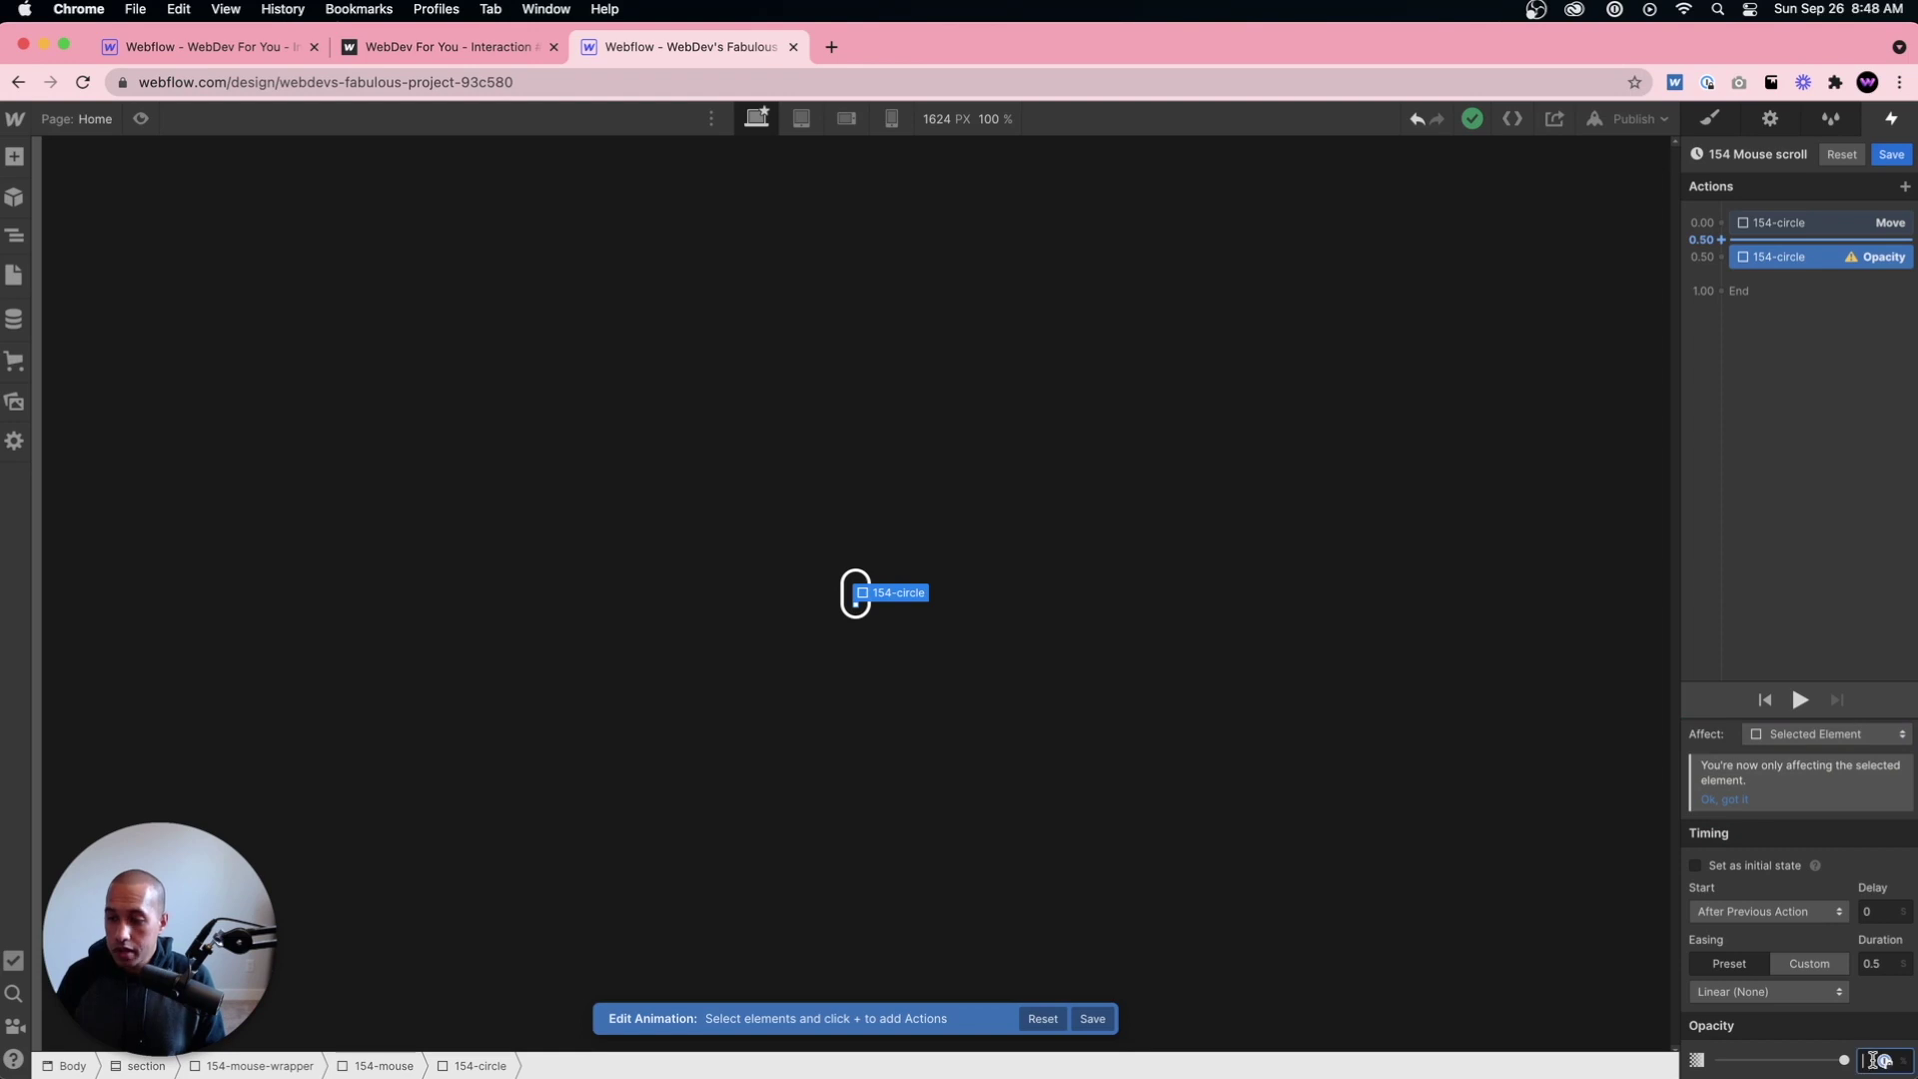
type("0")
key("Return")
left_click_drag(1795, 258, 1793, 236)
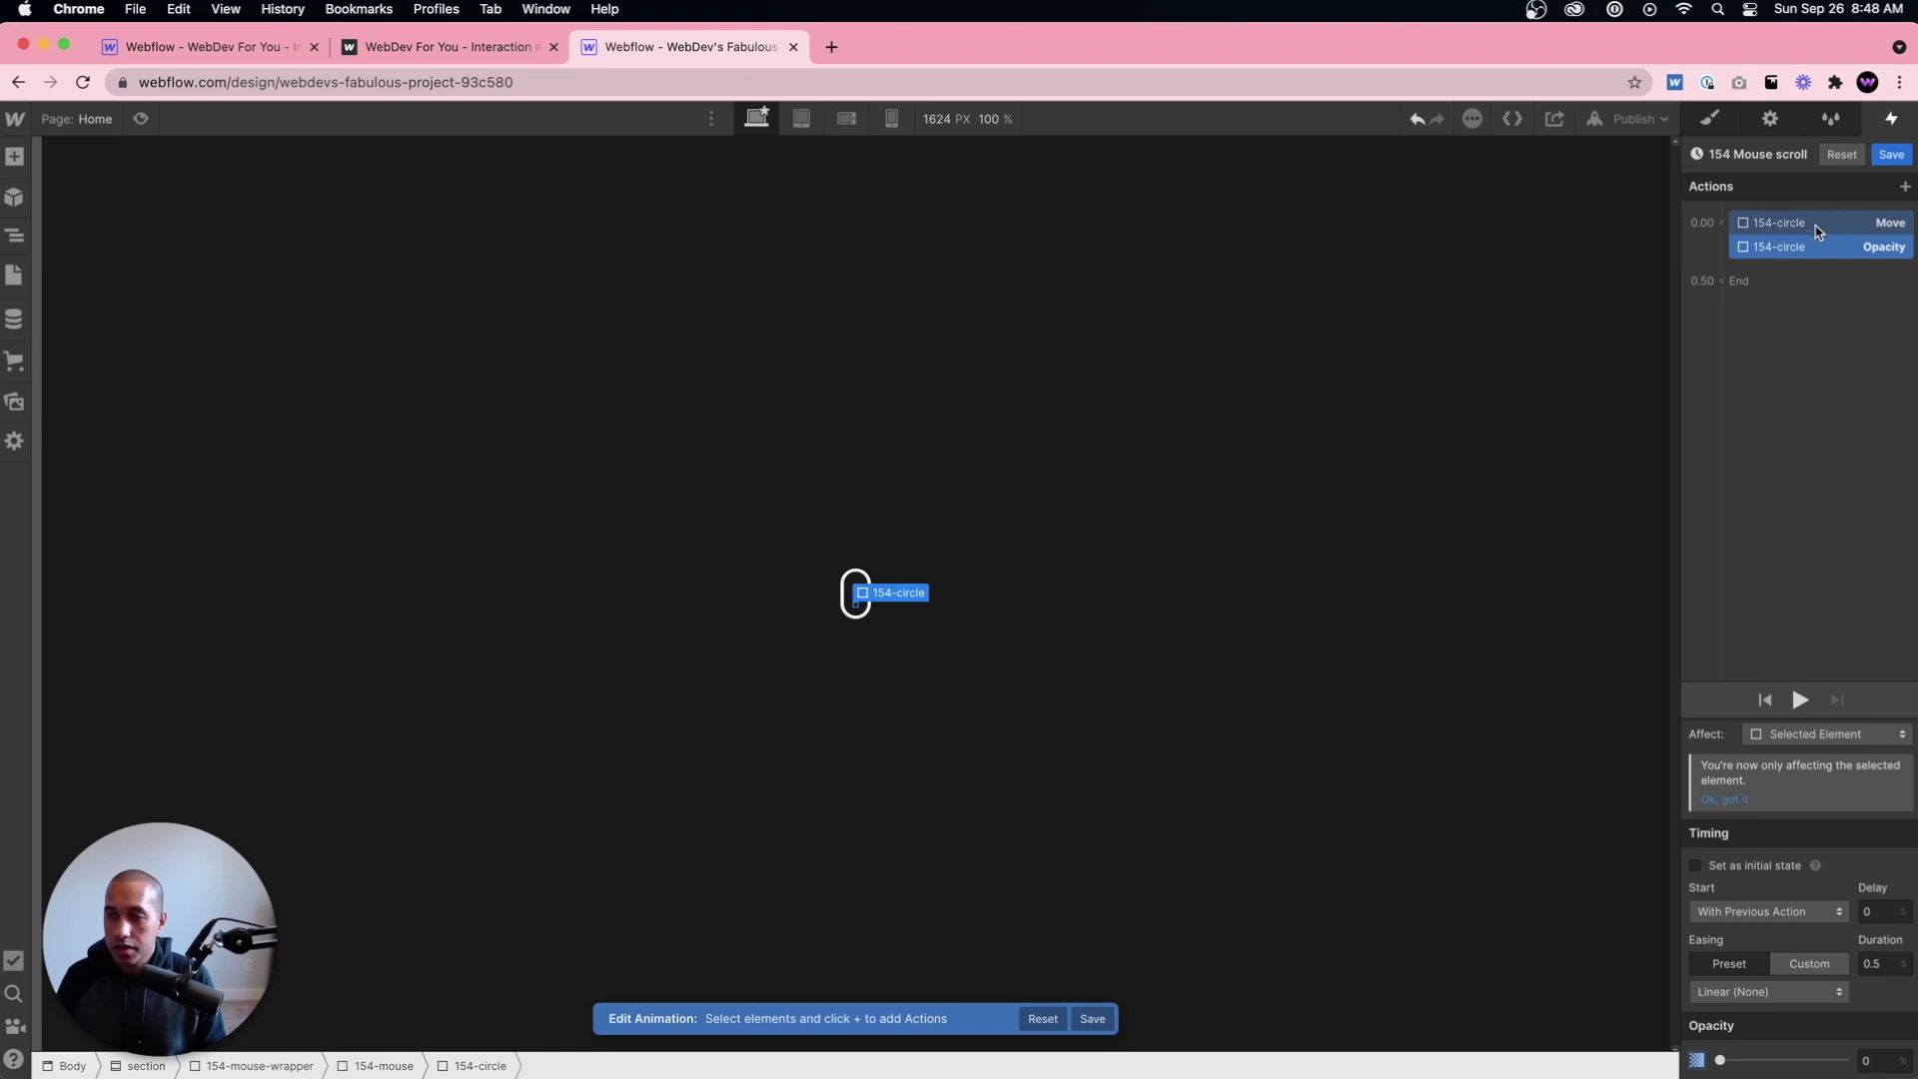
Step: Preview the animation and select both circle actions together
left_click(1808, 249)
left_click(1814, 252)
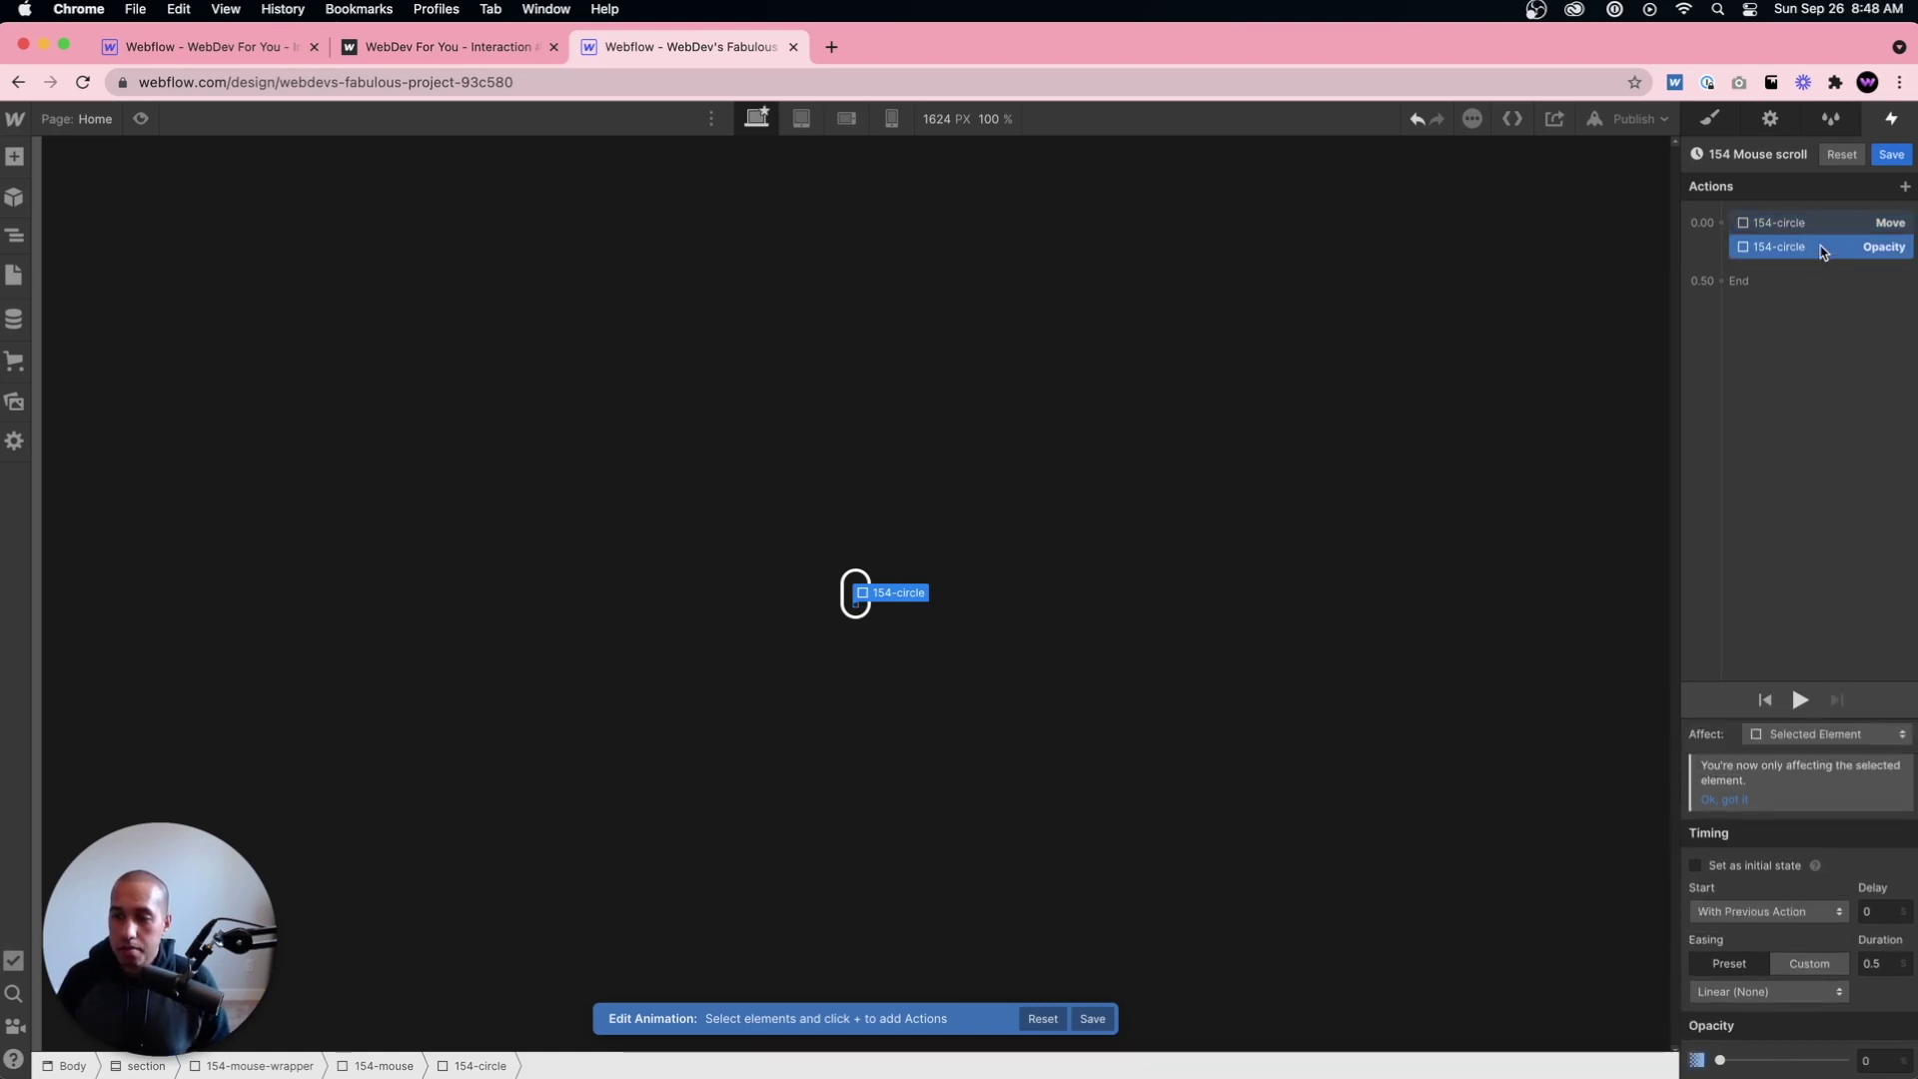
left_click(1799, 699)
left_click(1799, 699)
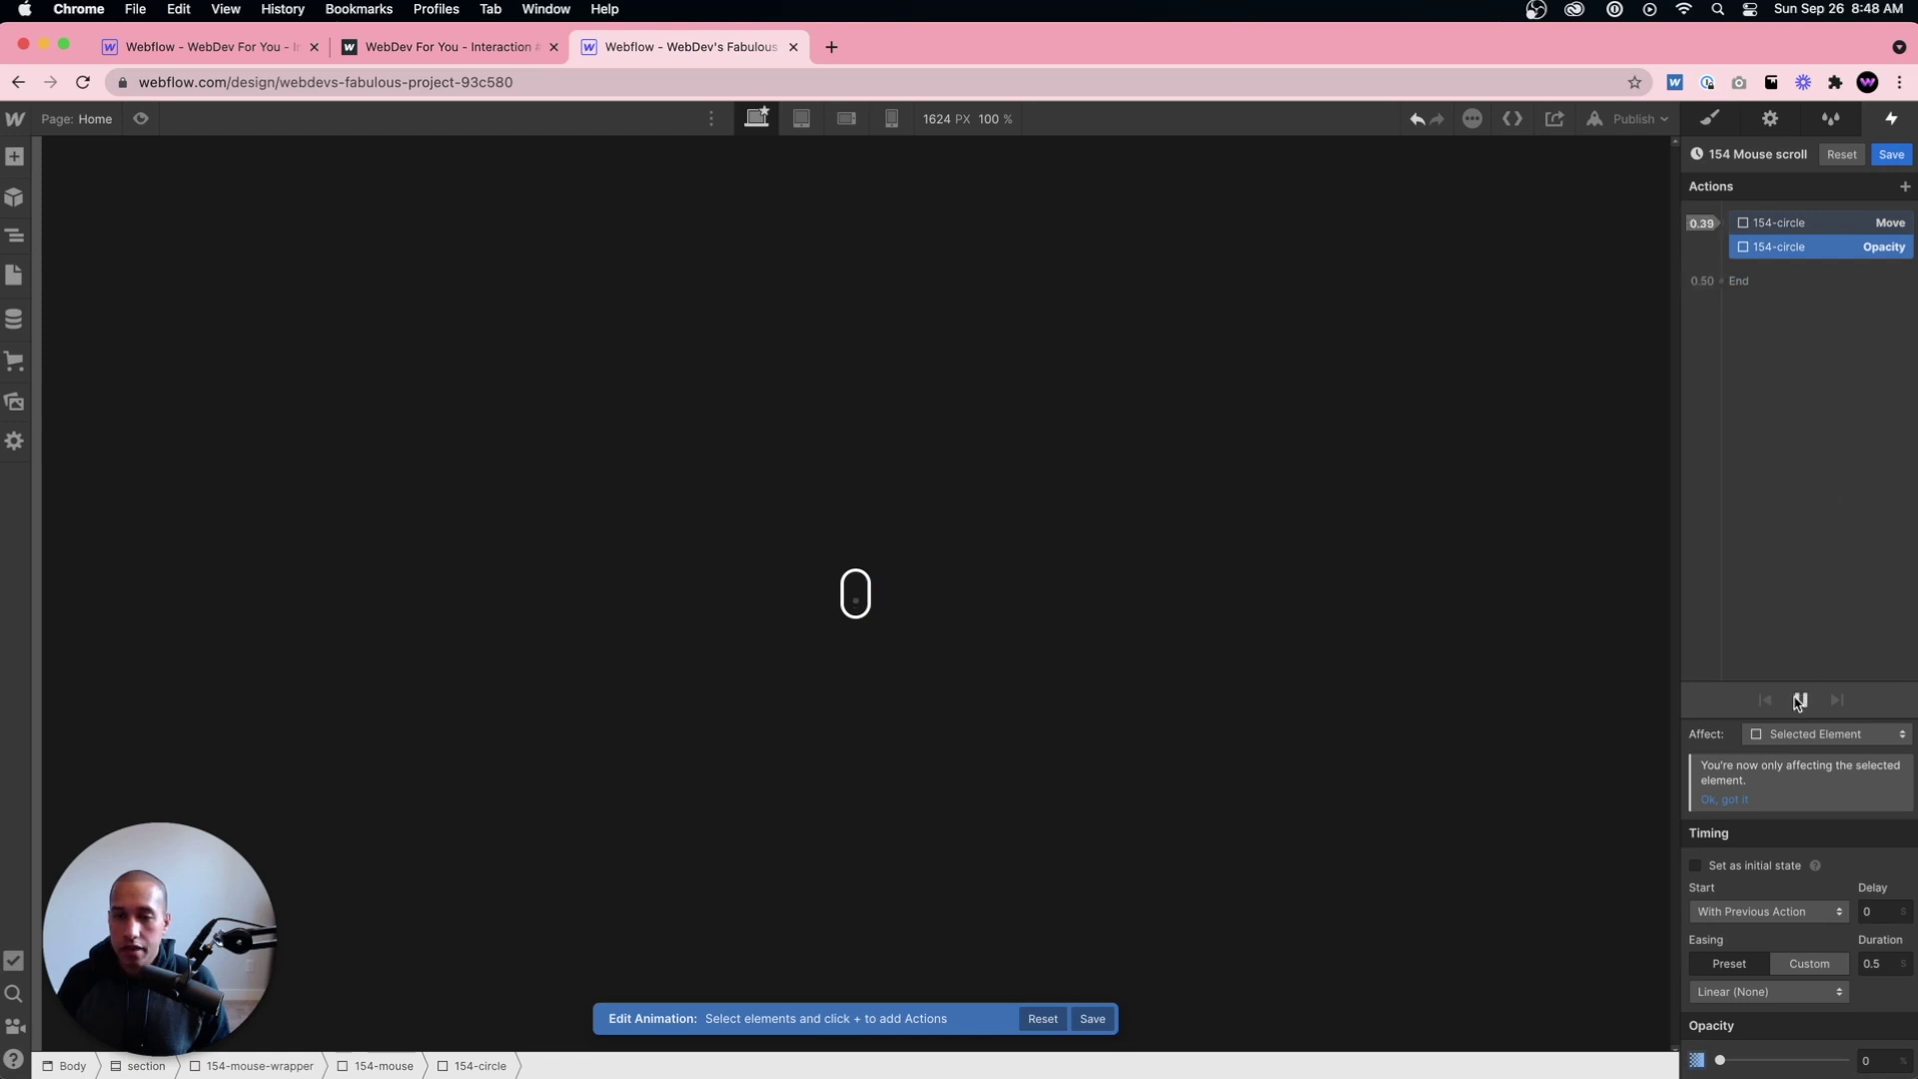
left_click(1834, 229, "shift")
Step: Give both circle actions a 1.5 s duration with Ease In Out easing, and preview
left_click(1879, 976)
type("1")
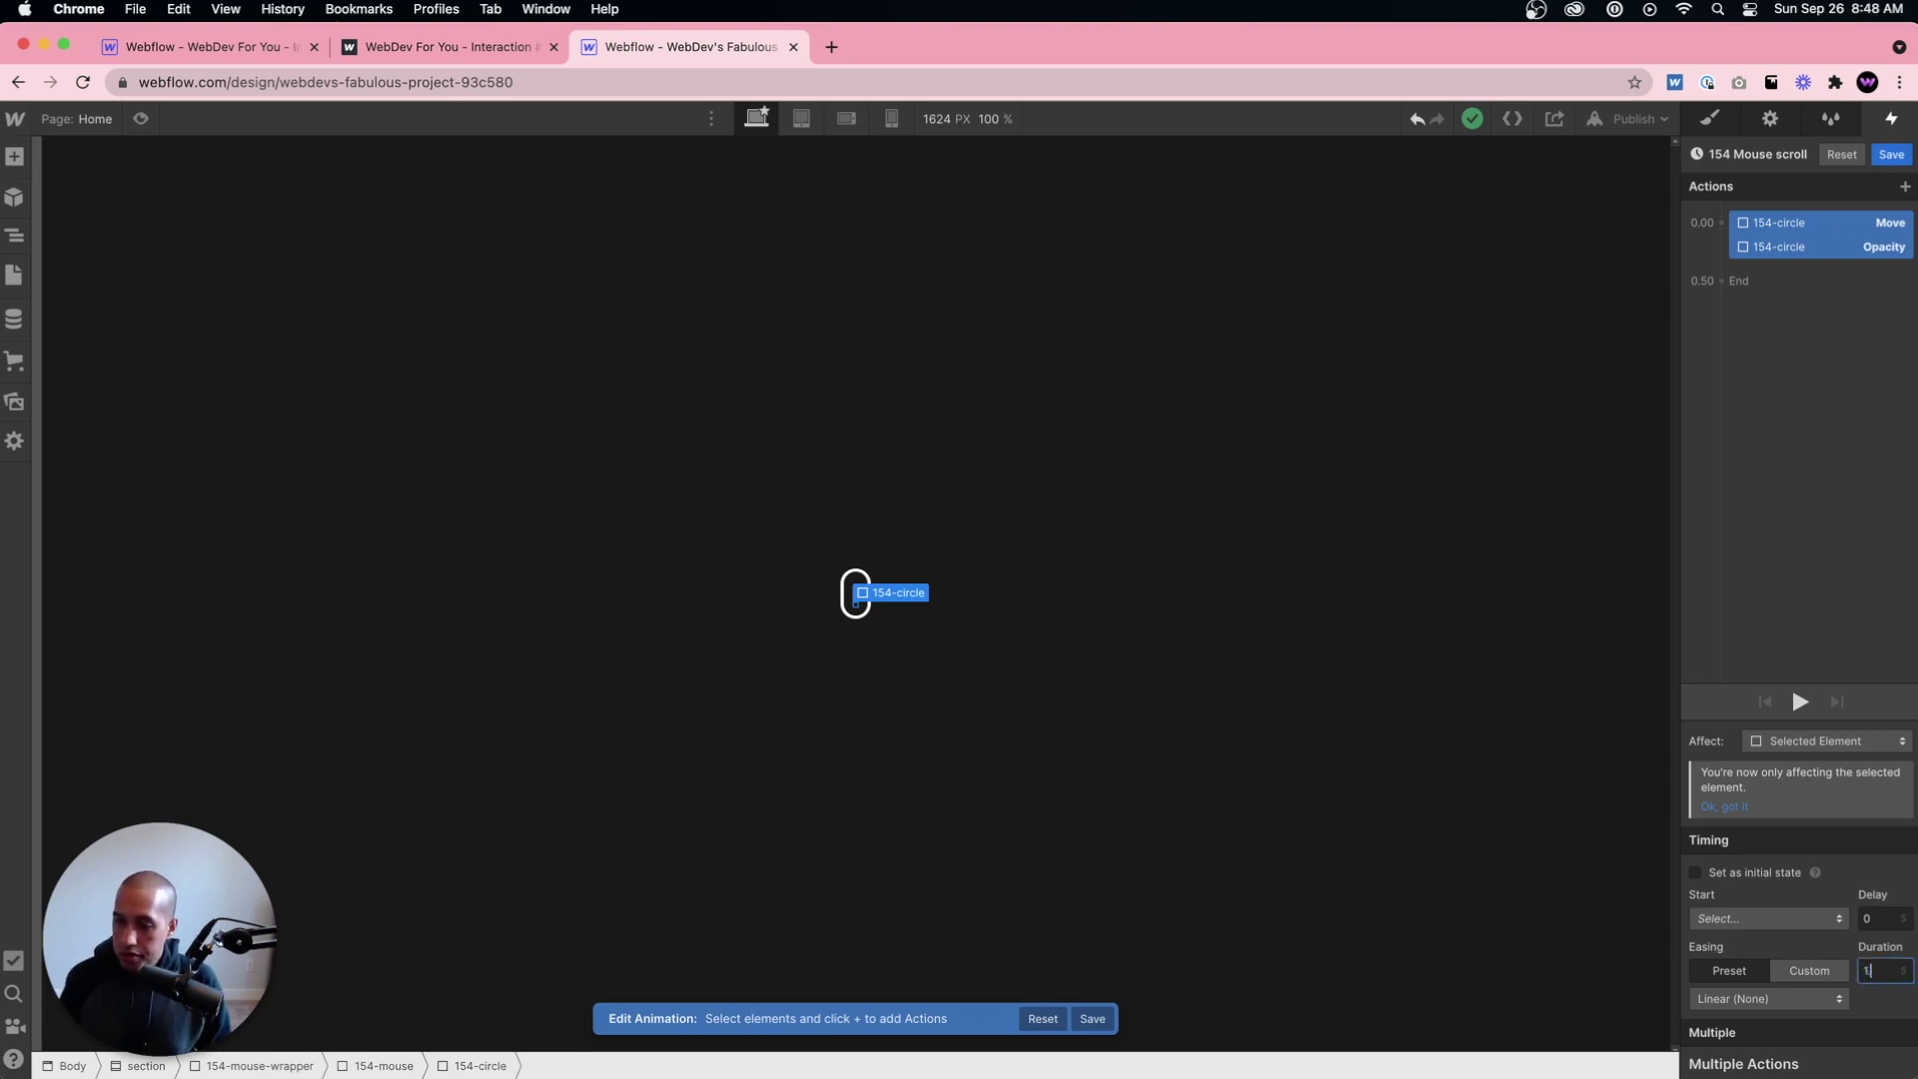
type(".5")
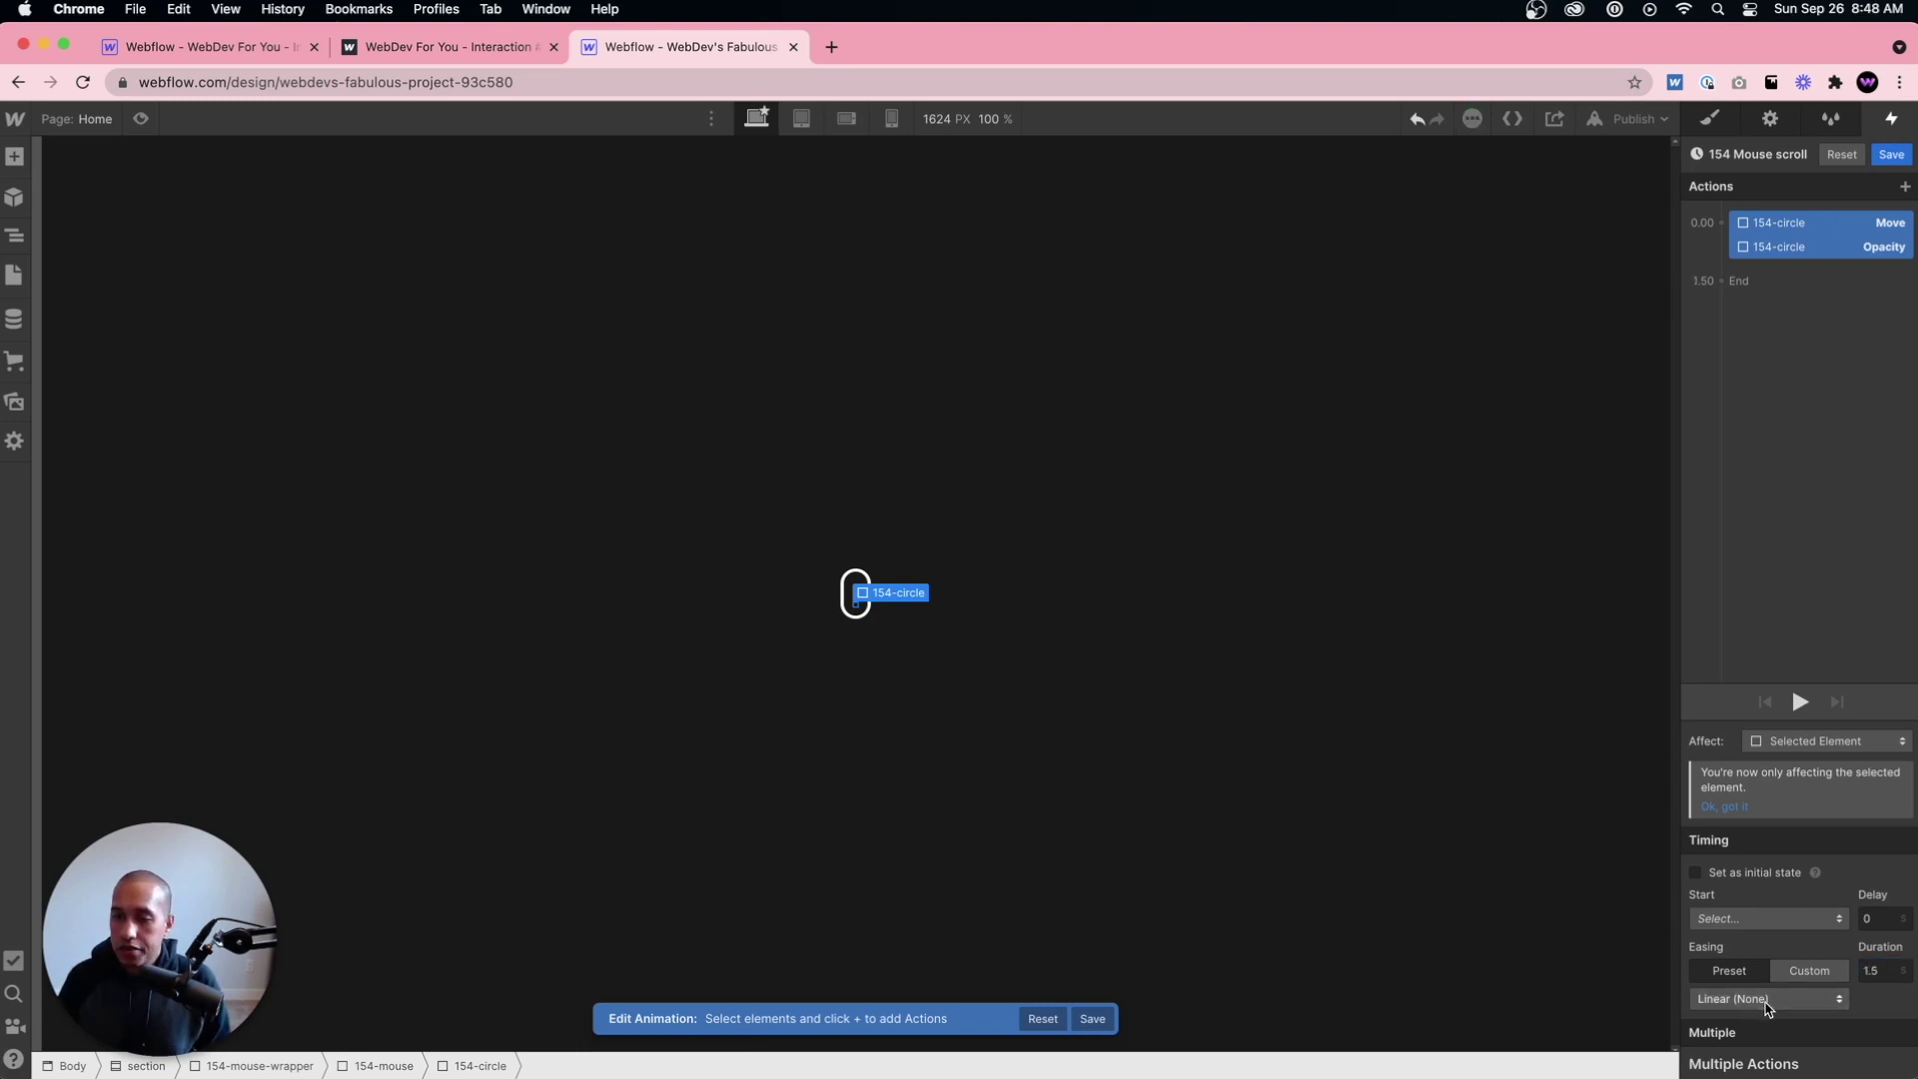
left_click(1765, 999)
left_click(1770, 240)
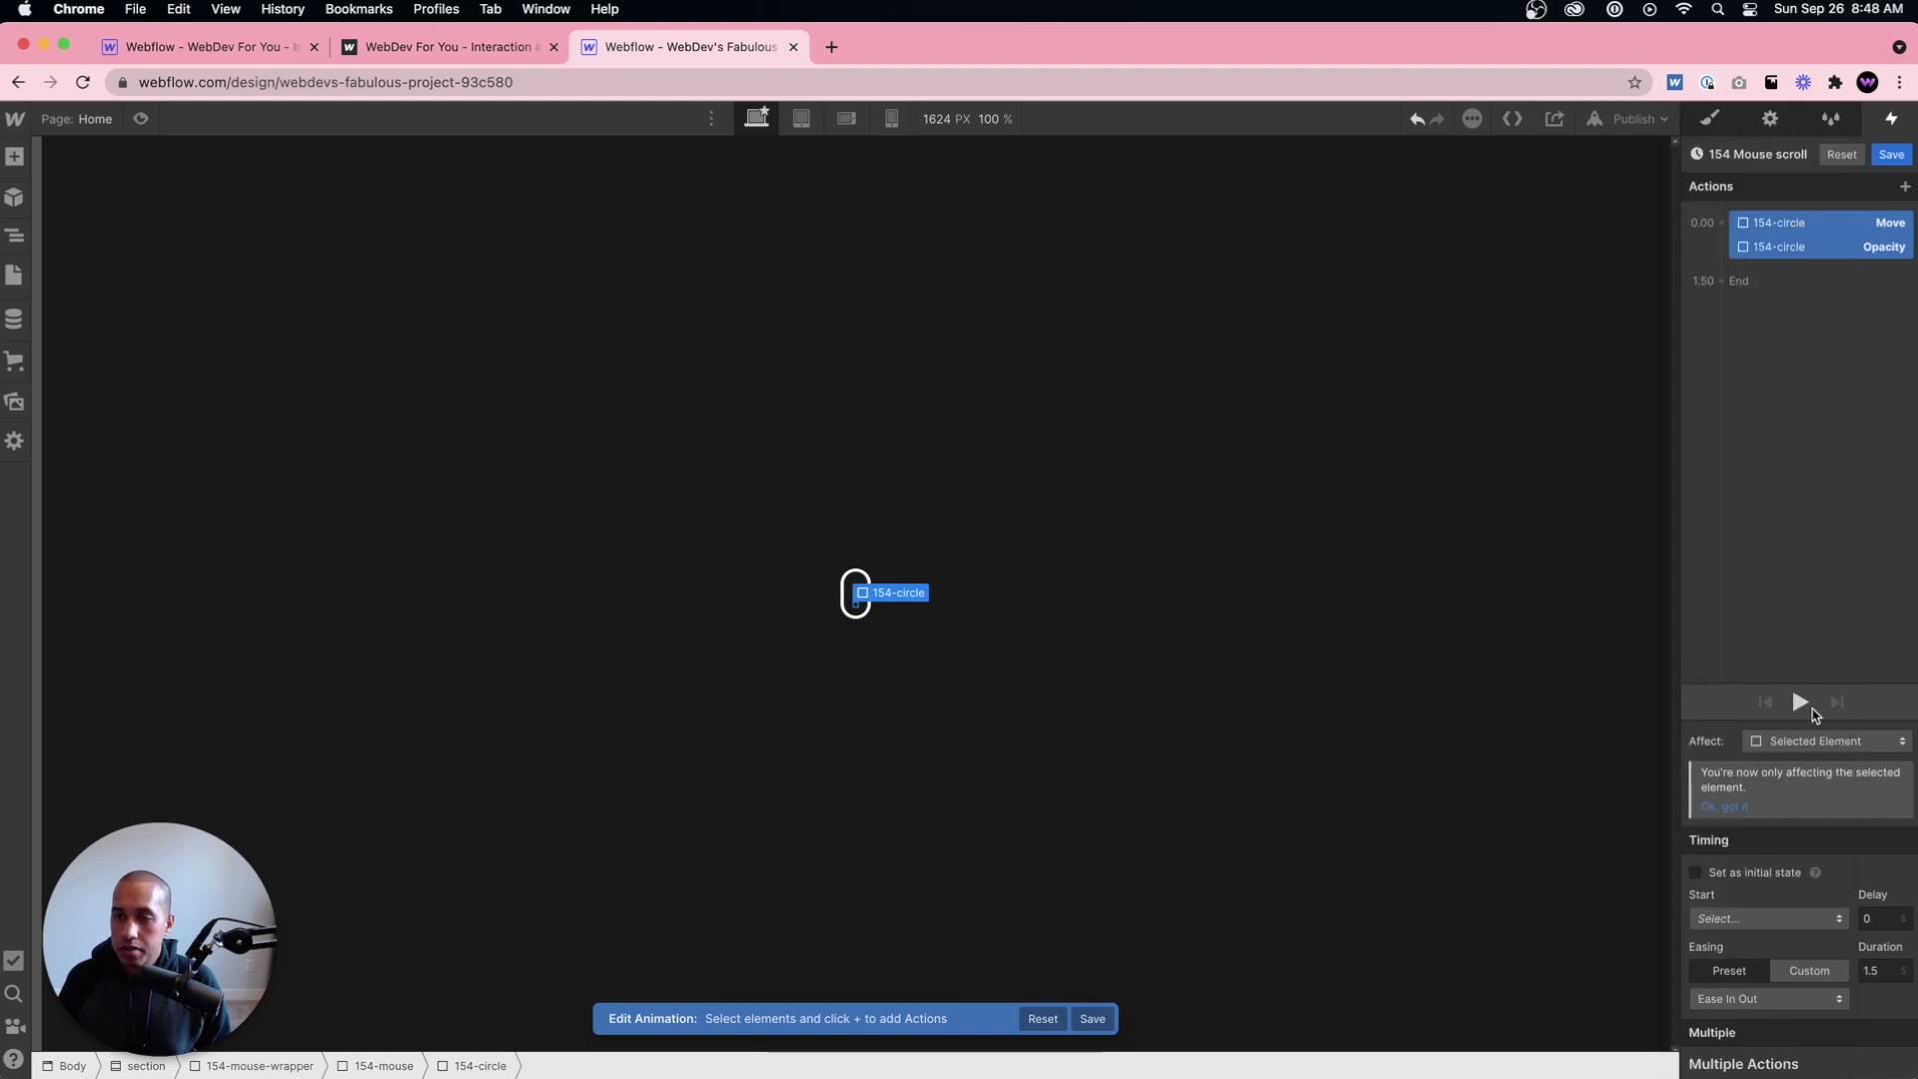
left_click(1801, 703)
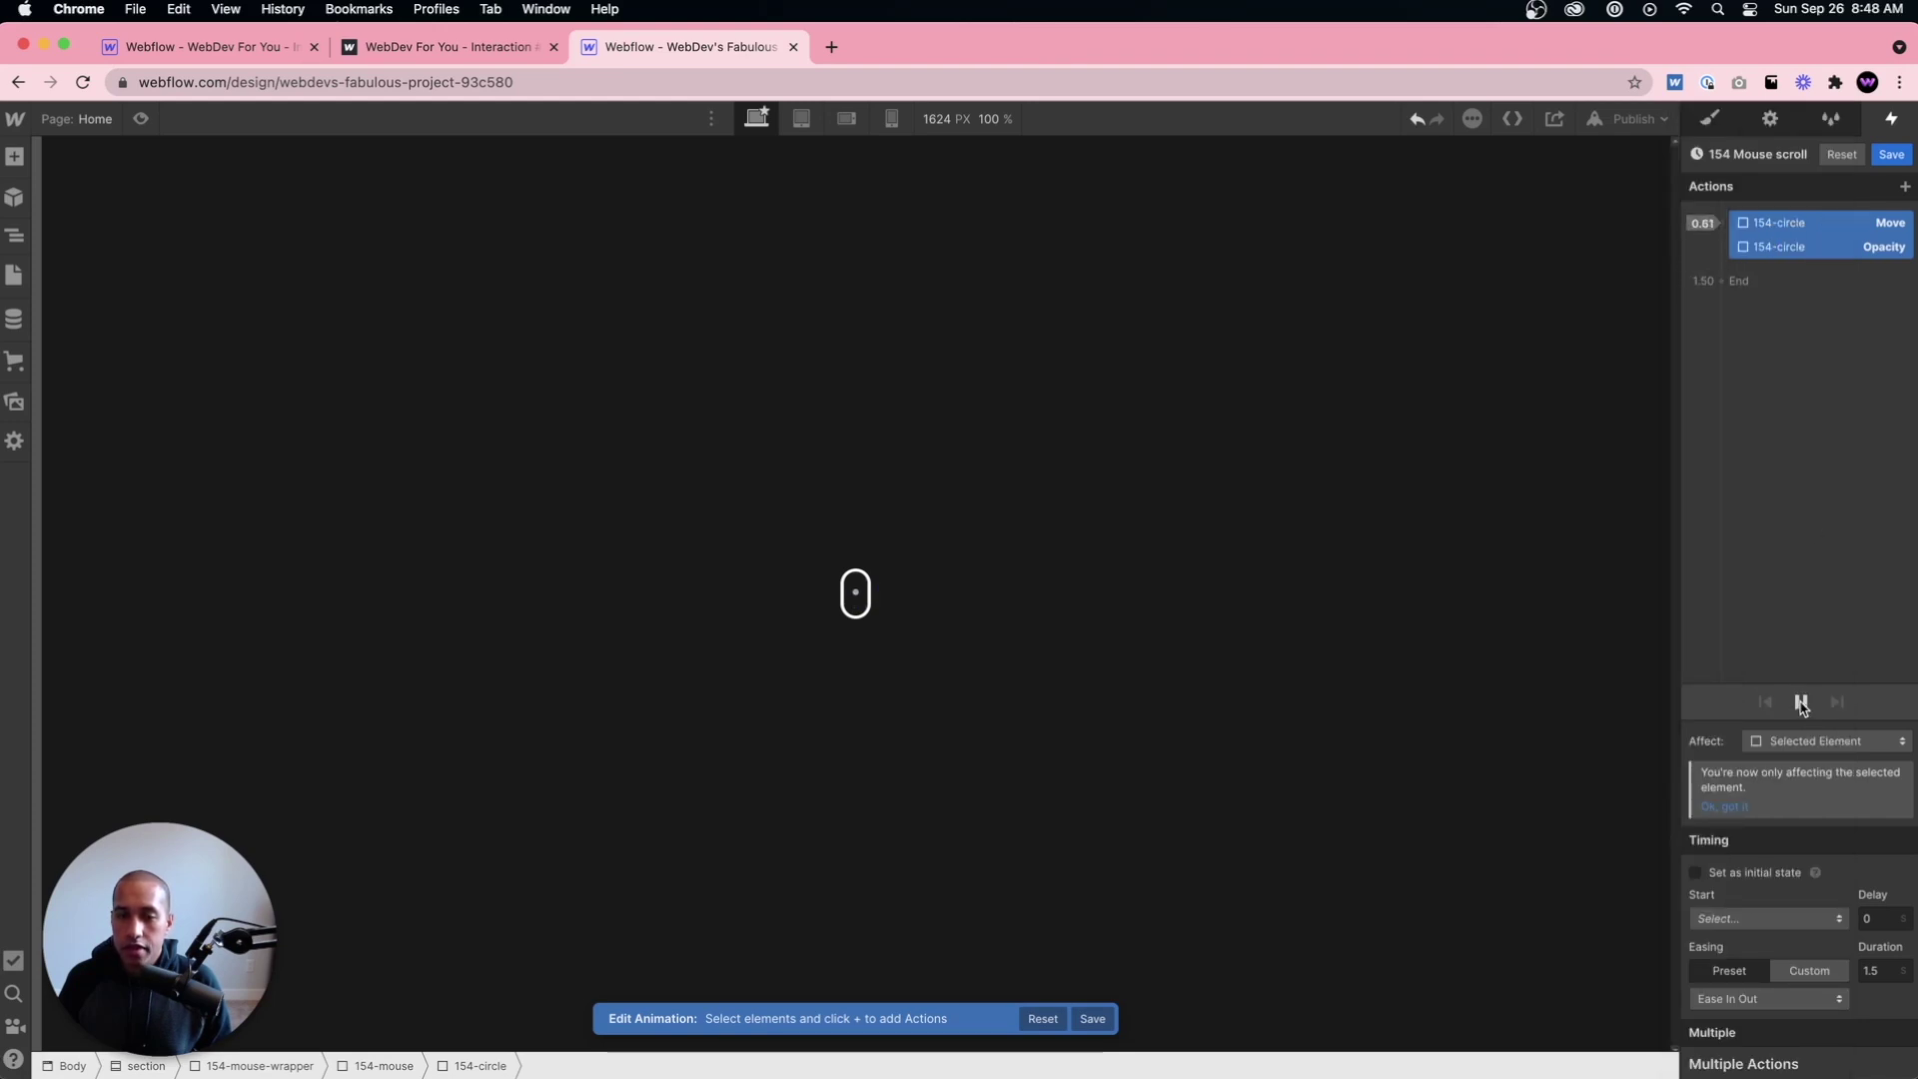
left_click(1801, 703)
Step: Preview a 1 s duration, then restore 1.5 s on both circle actions
double_click(1882, 973)
type("1")
left_click(1801, 704)
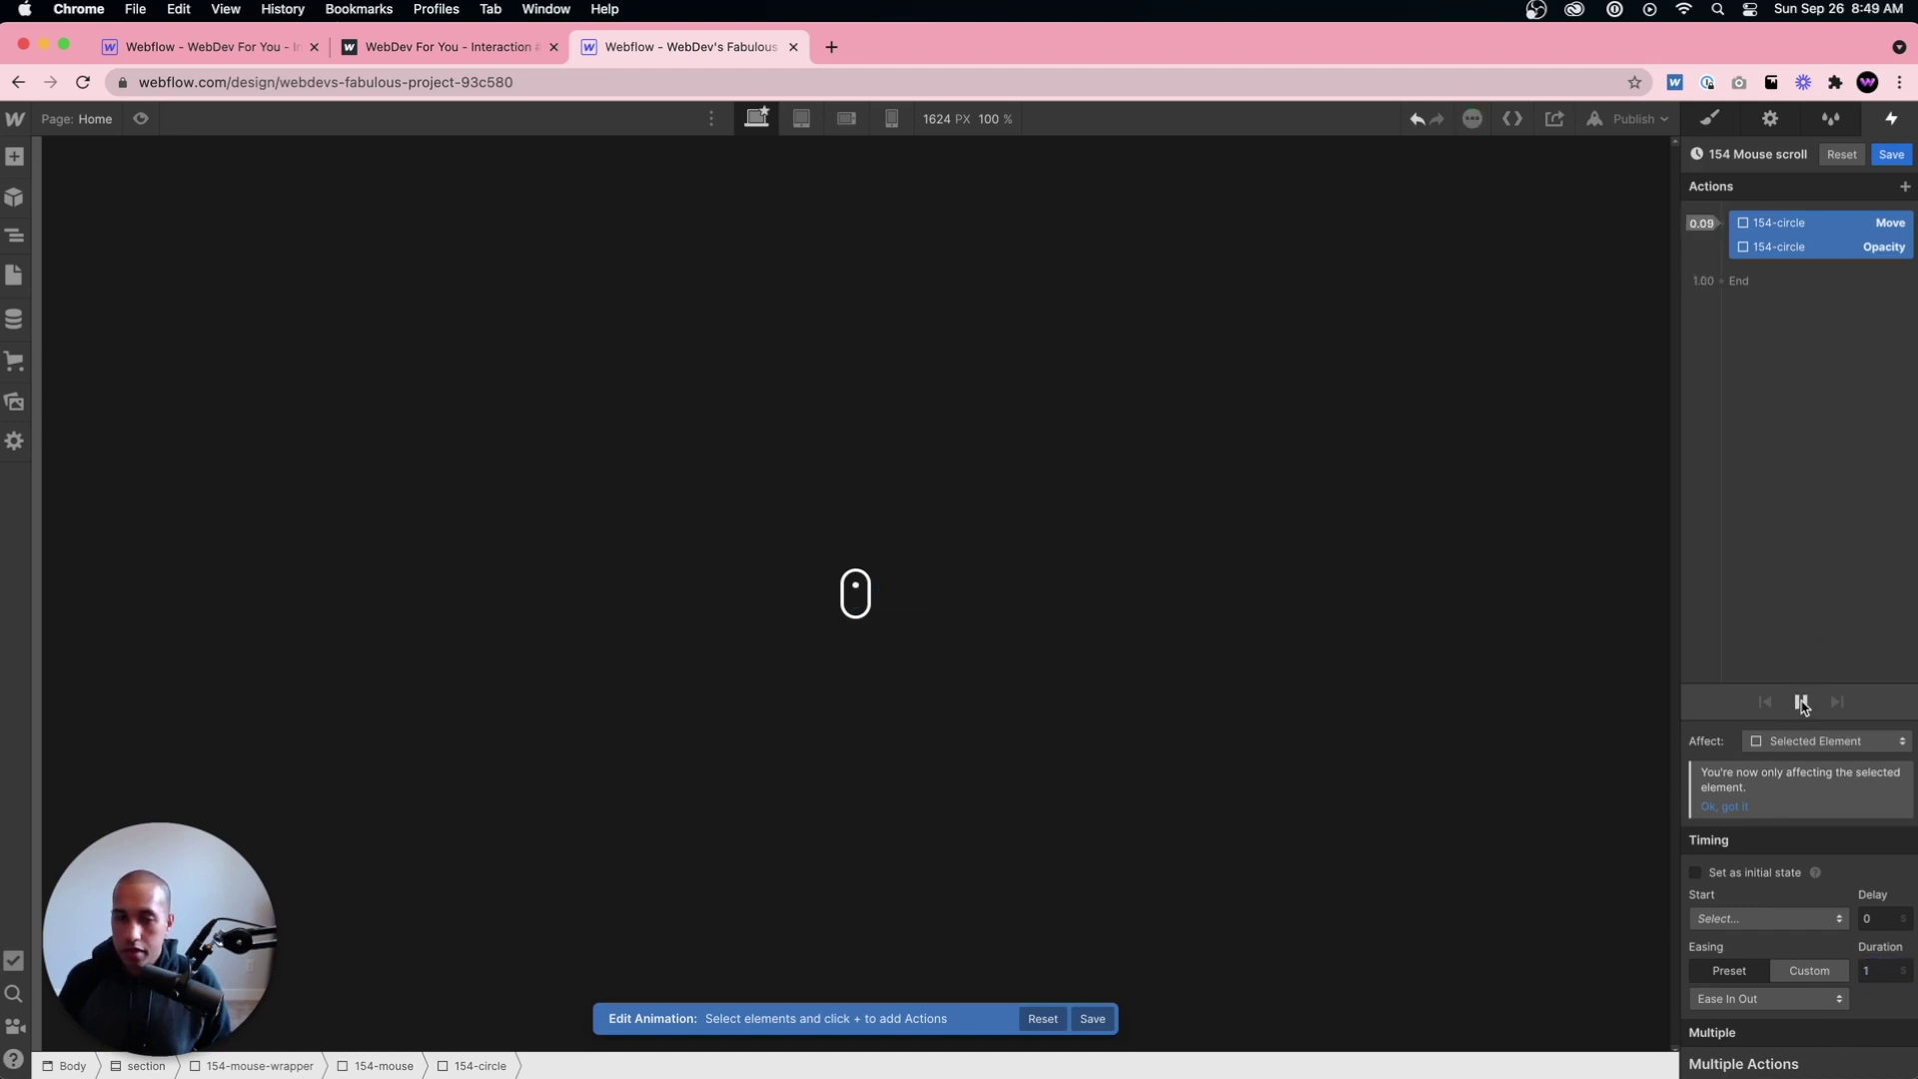
left_click(1801, 703)
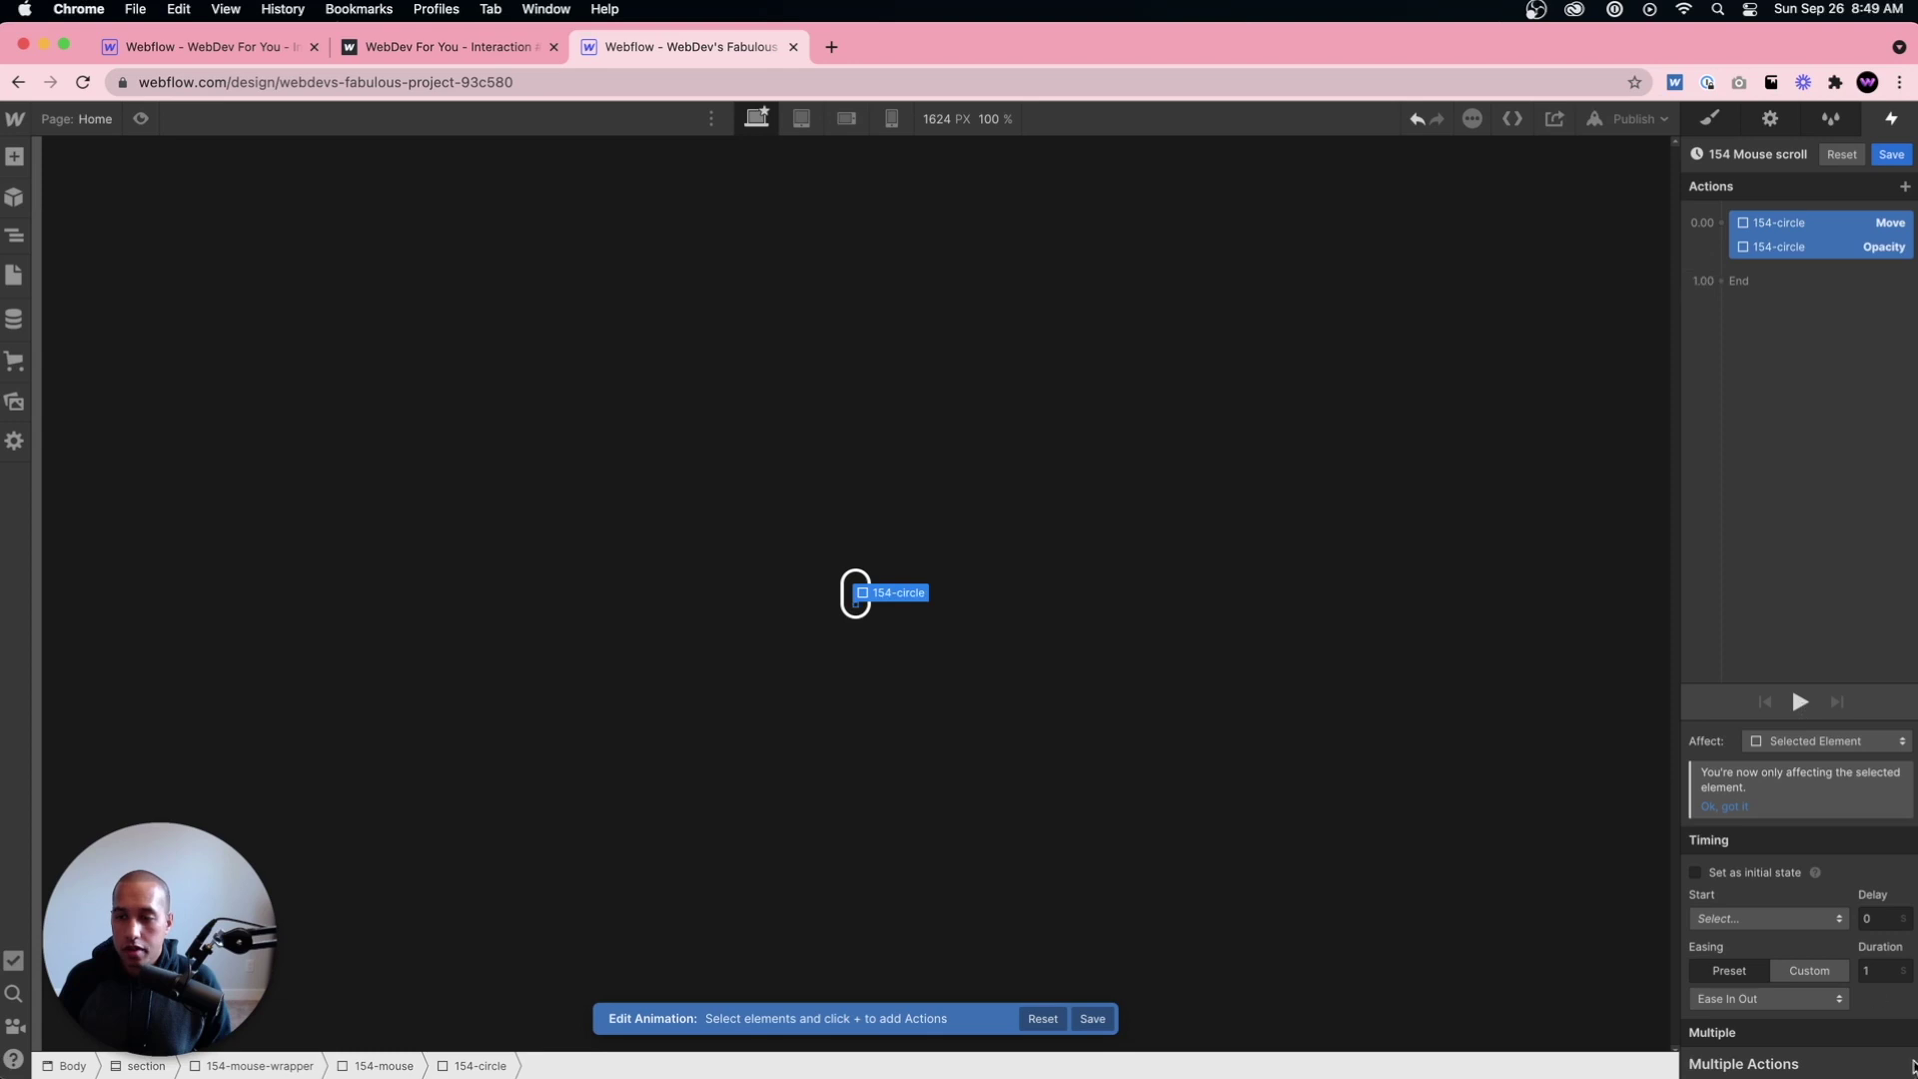
double_click(1870, 970)
type("1.5")
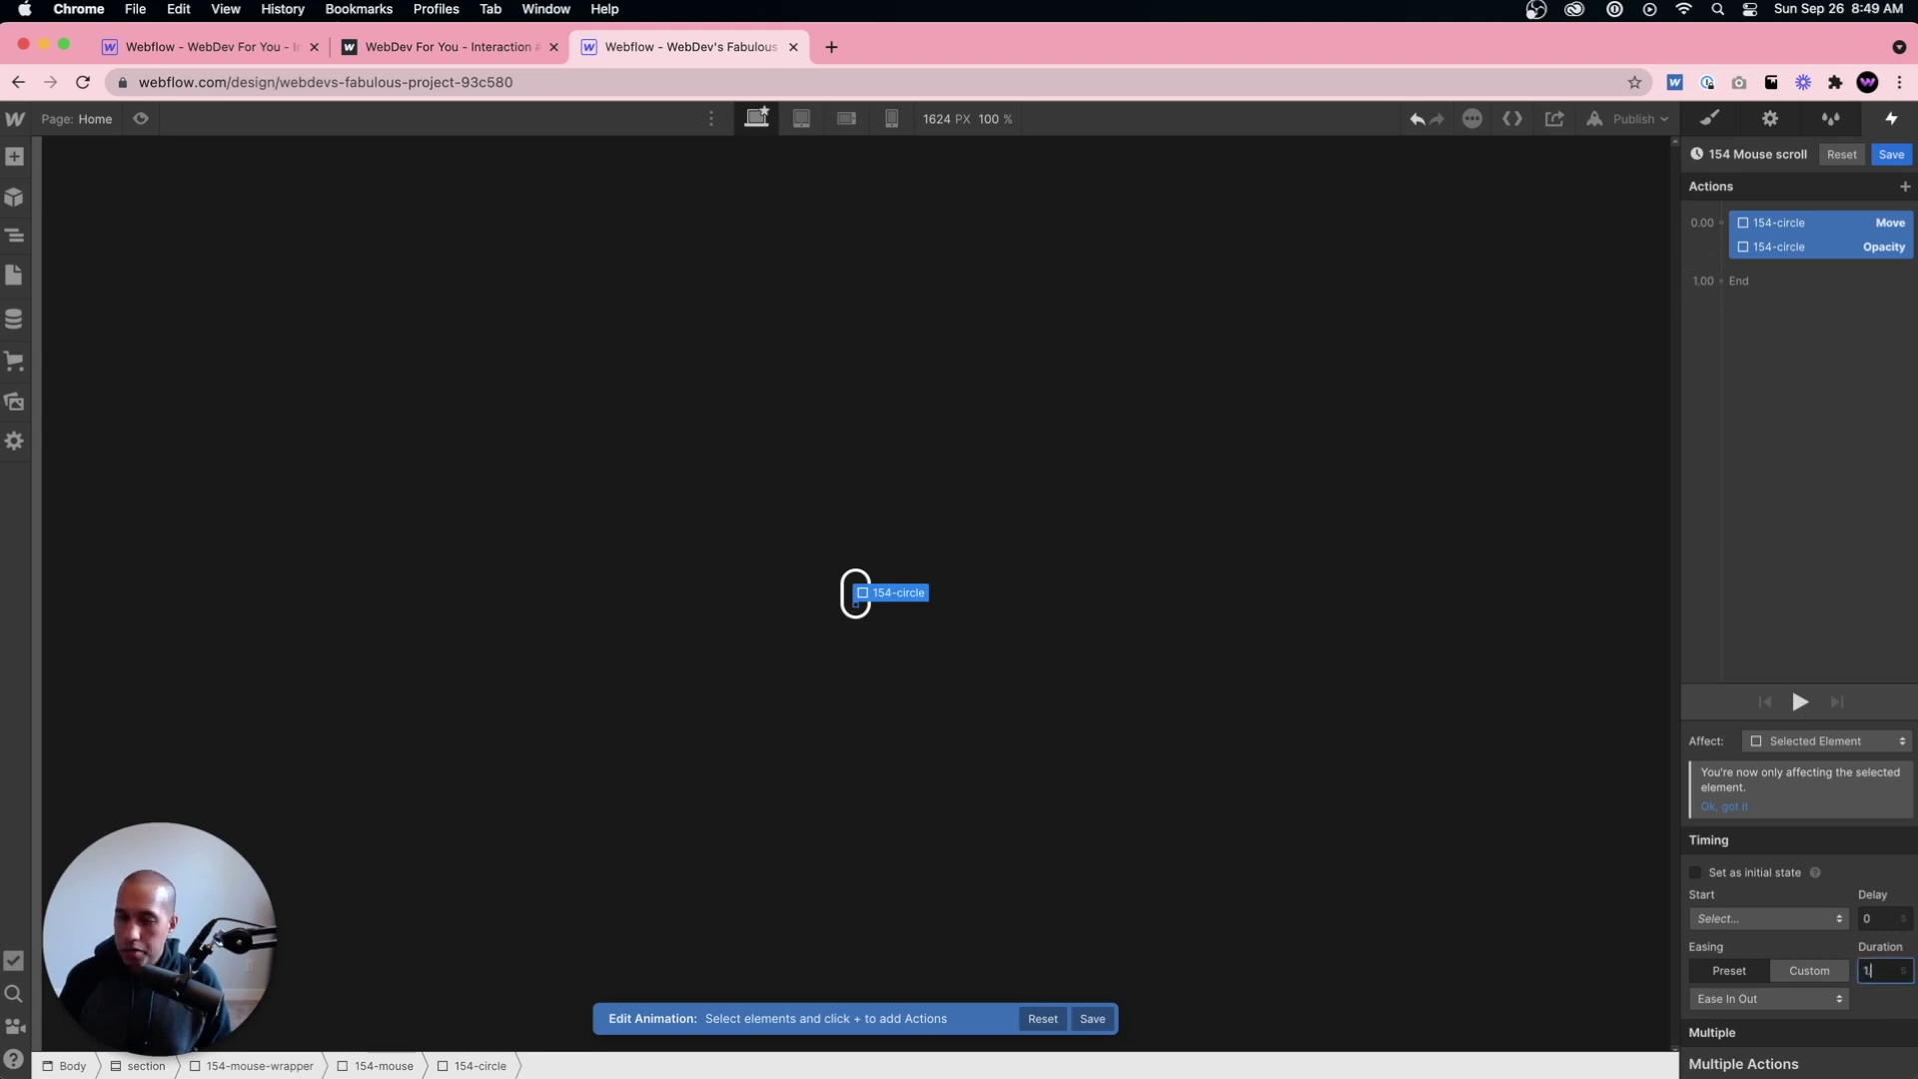
key("Return")
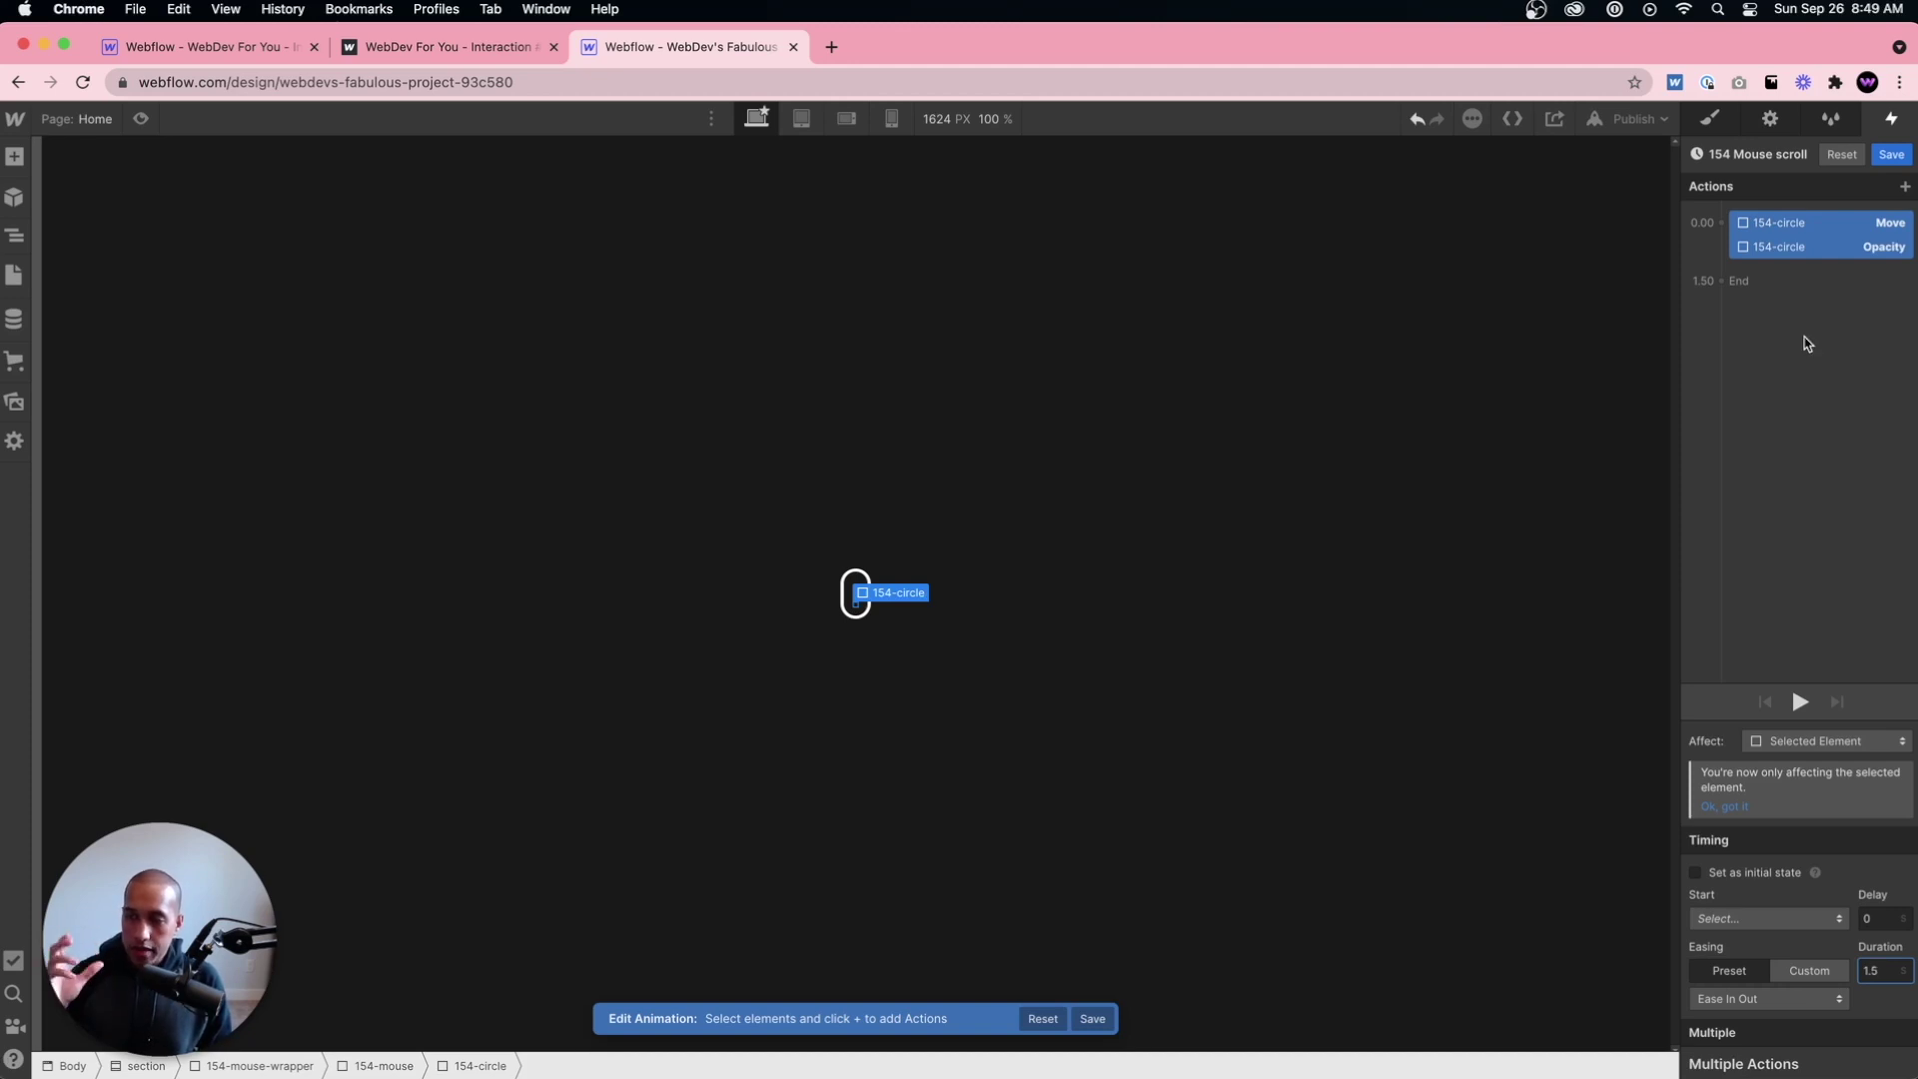
mouse_move(1783, 240)
left_mouse_down()
mouse_move(1788, 300)
mouse_move(1788, 250)
left_mouse_up()
left_click(1790, 247)
left_click(1790, 228, "shift")
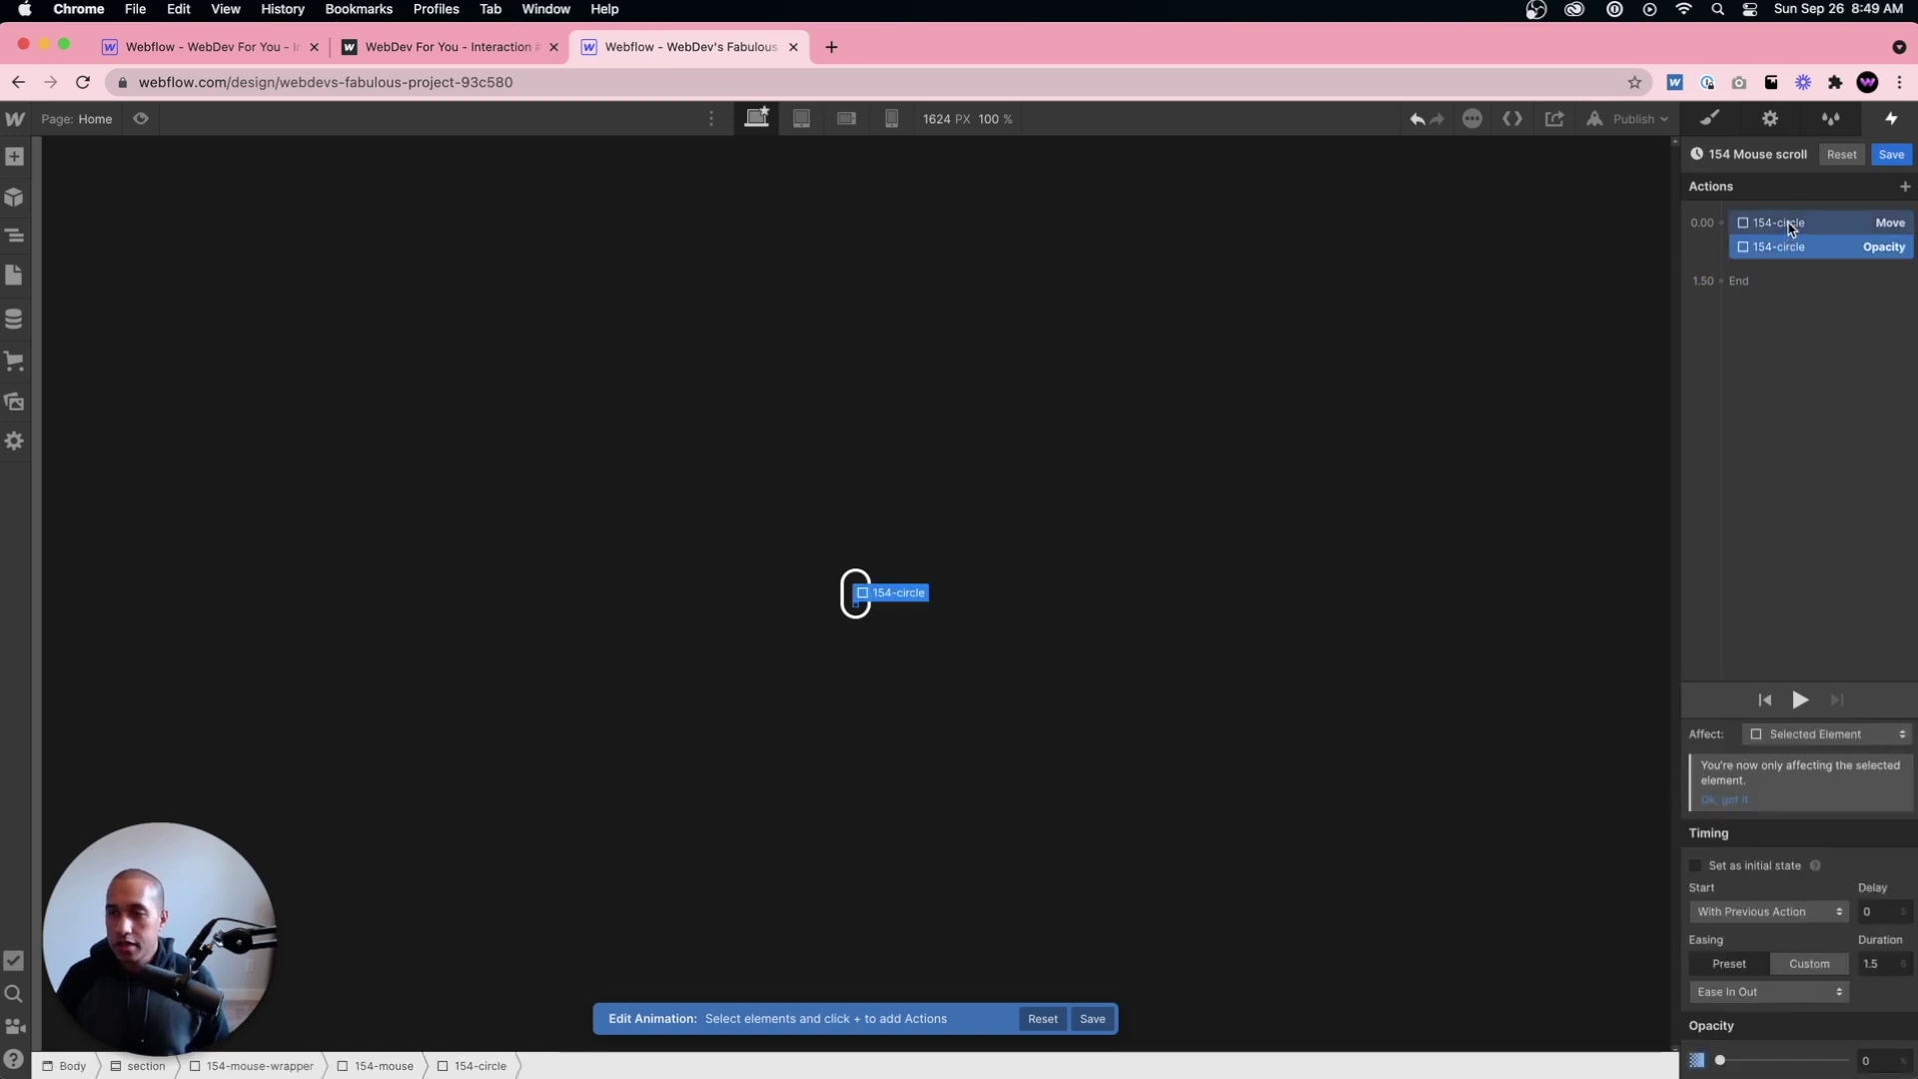
Step: Duplicate the circle actions into a 1.50 s step with Move Y 0 and Opacity 100%
right_click(1790, 228)
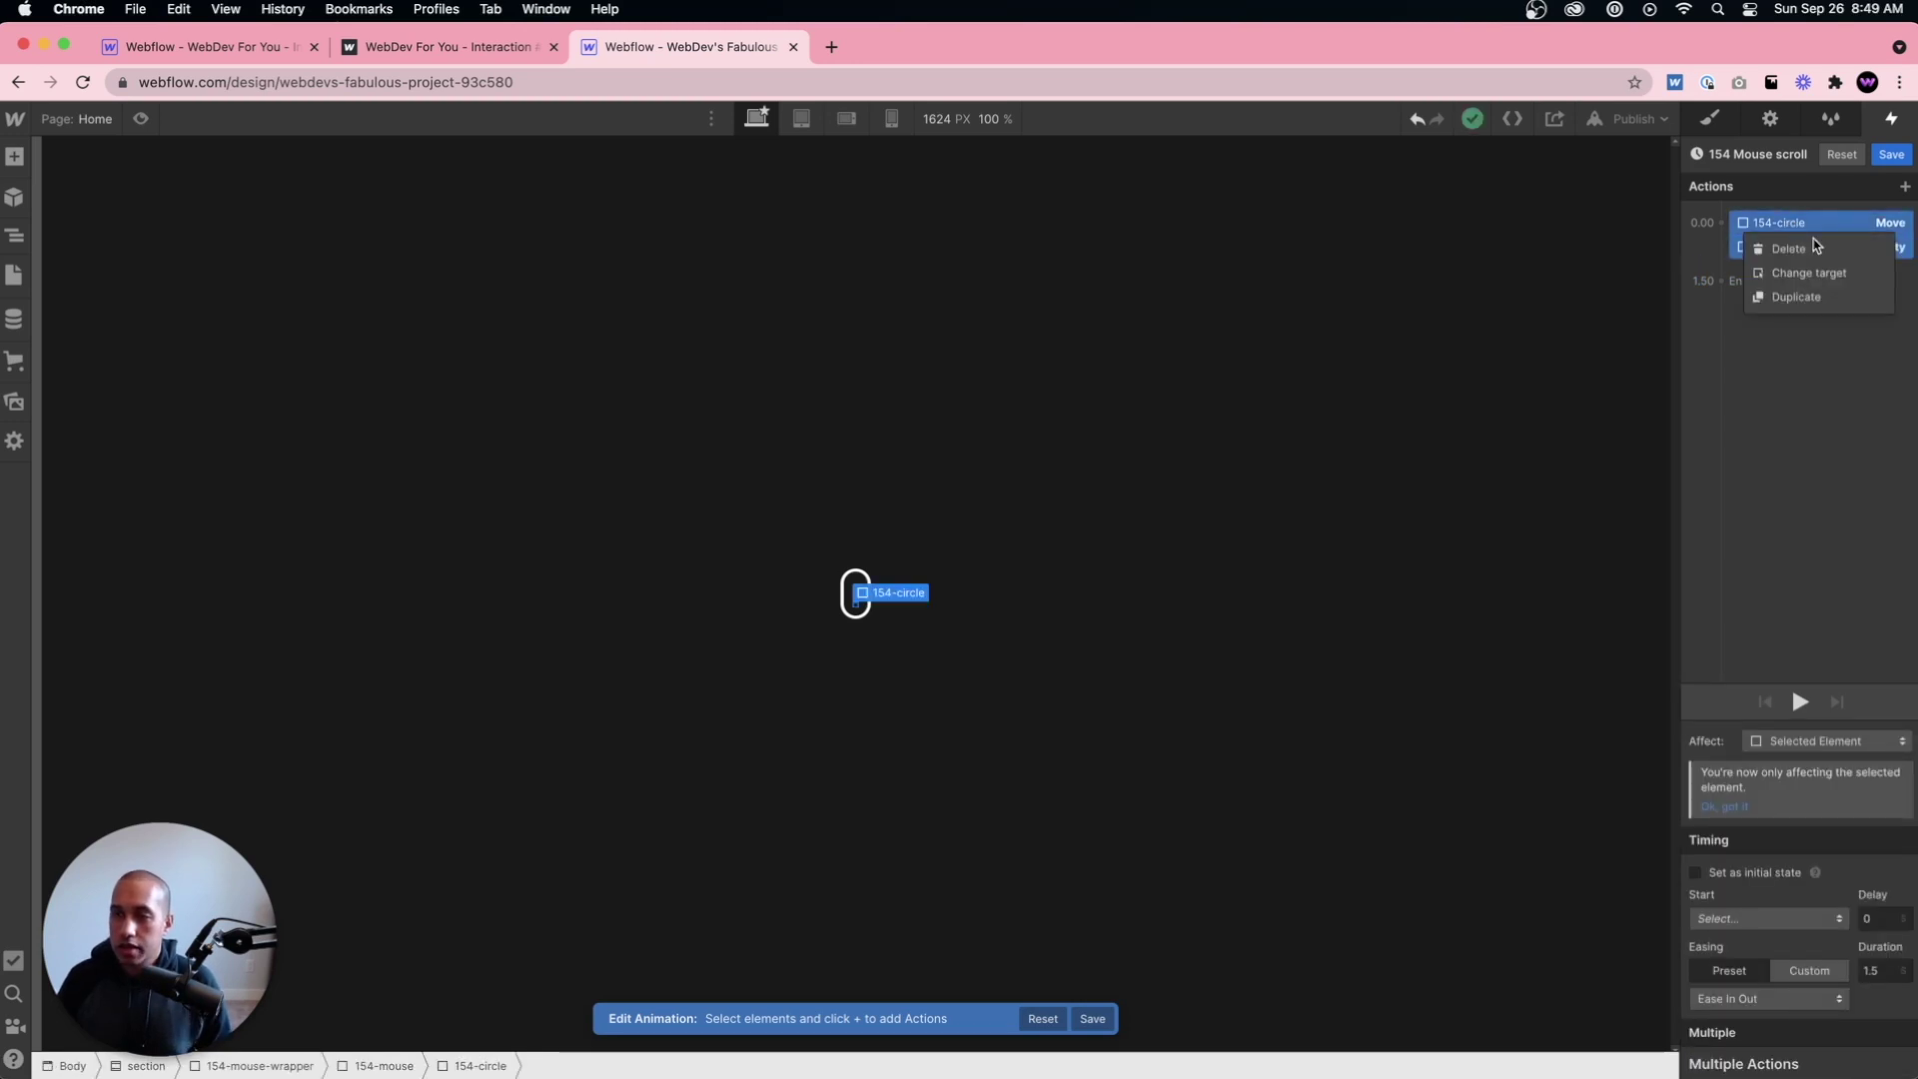
left_click(1804, 298)
left_click(1790, 388)
left_click(1780, 281)
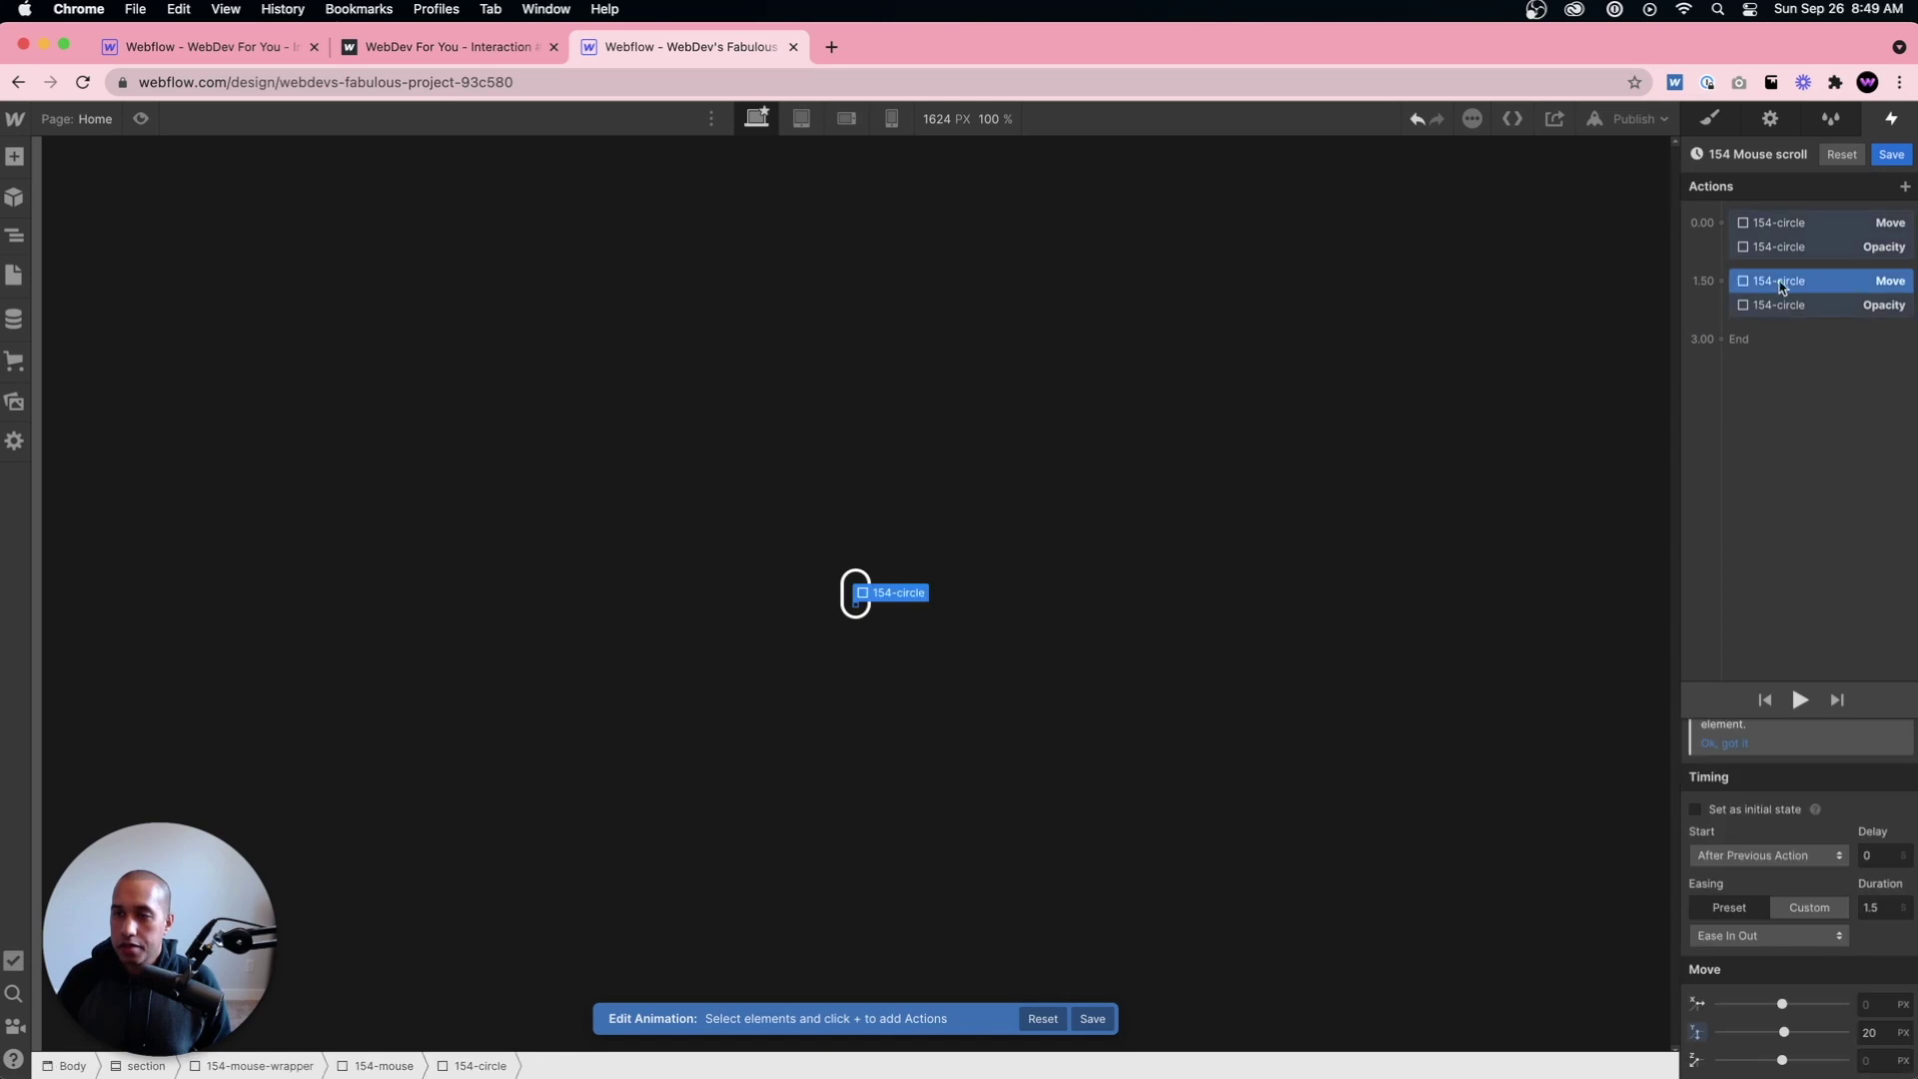
left_click(1884, 1034)
type("0")
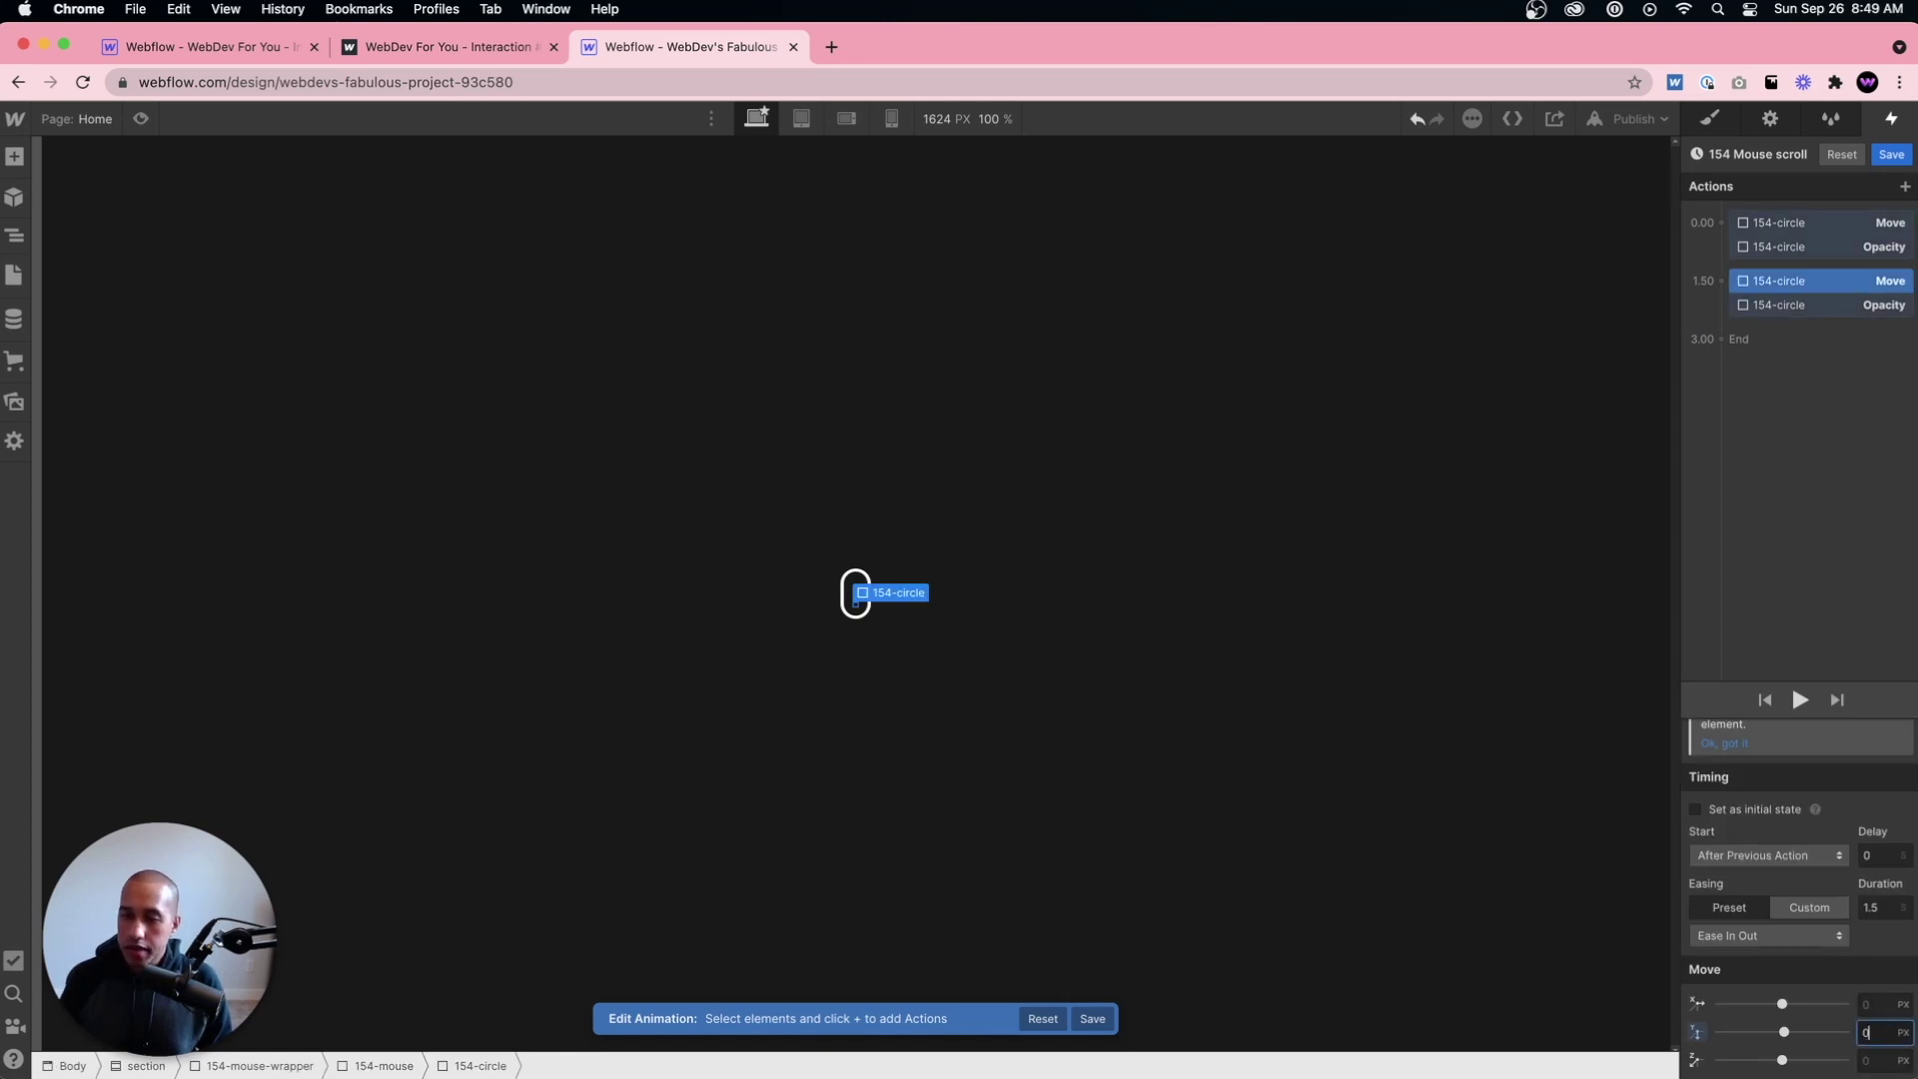
left_click(1815, 304)
type("100")
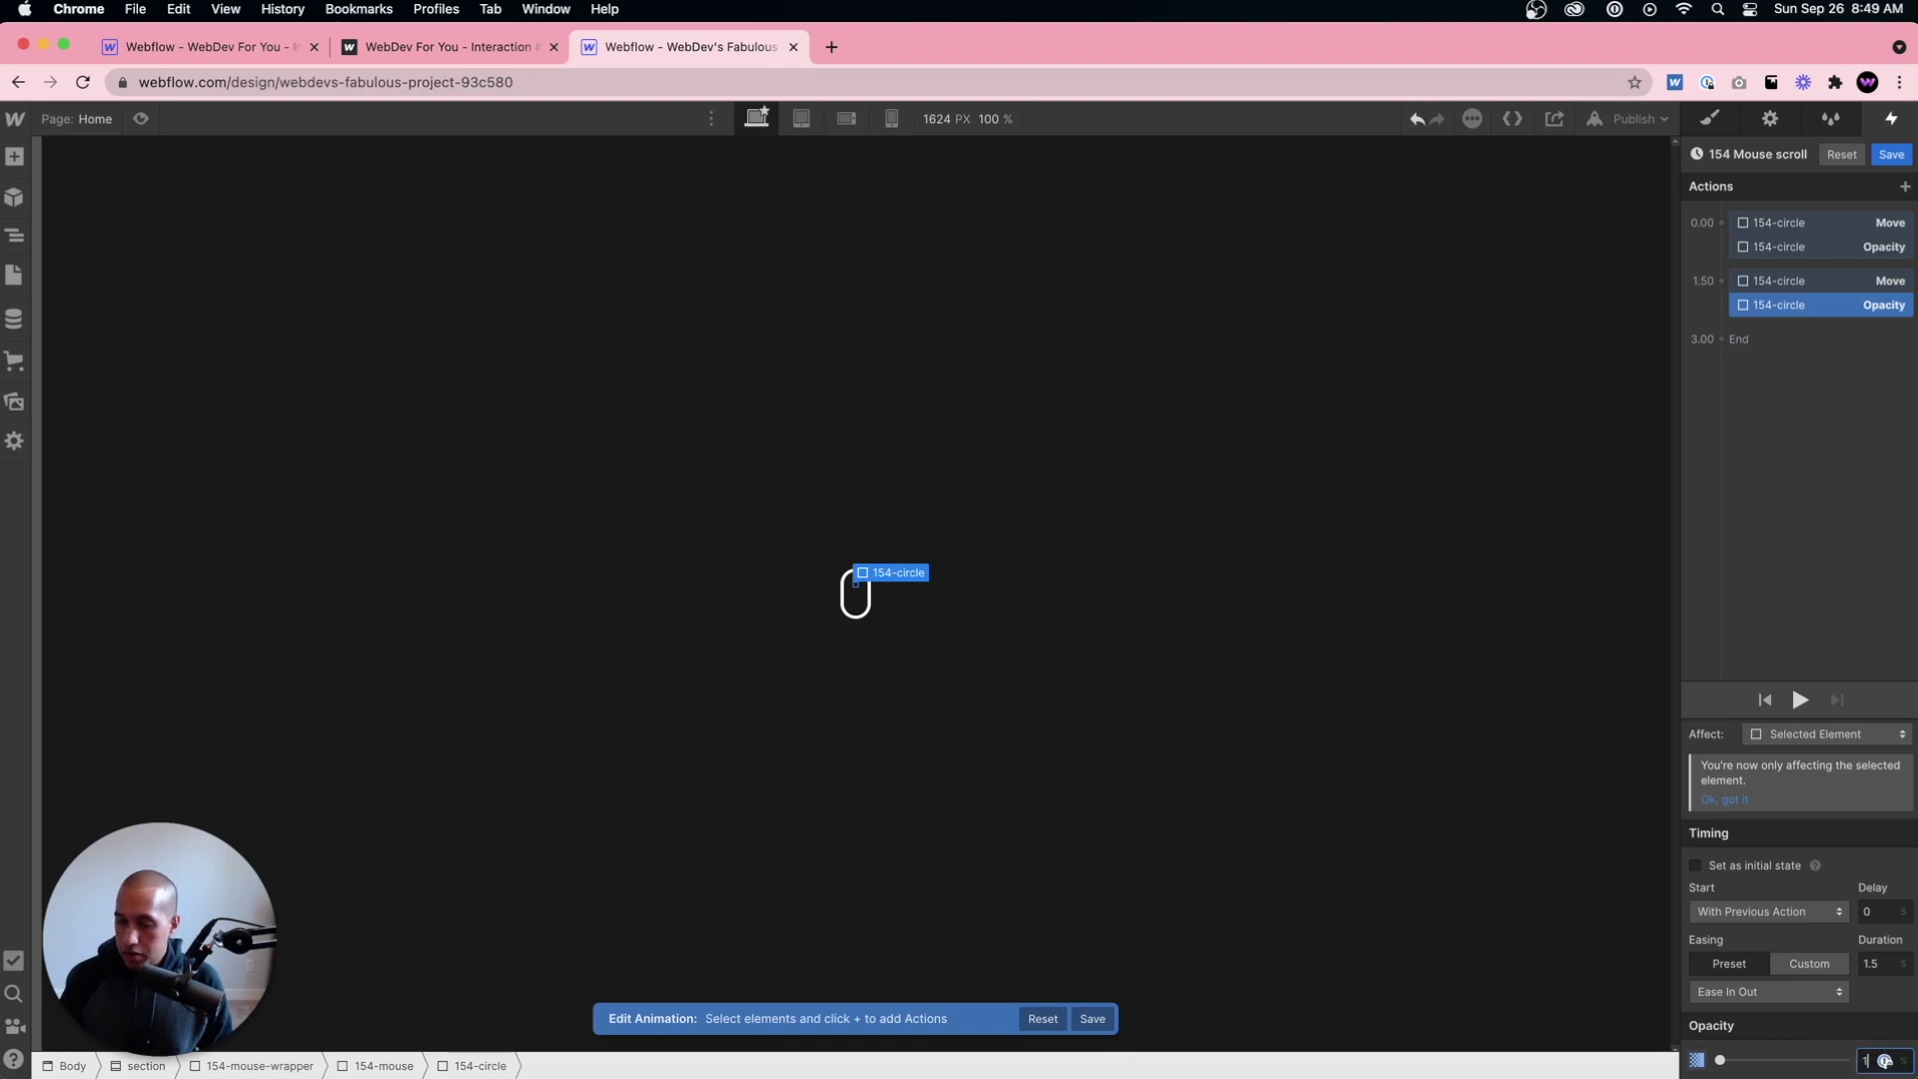
Step: Make the second step instant with 0 s duration and Linear easing, and save the animation
left_click(1808, 291, "shift")
left_click(1875, 971)
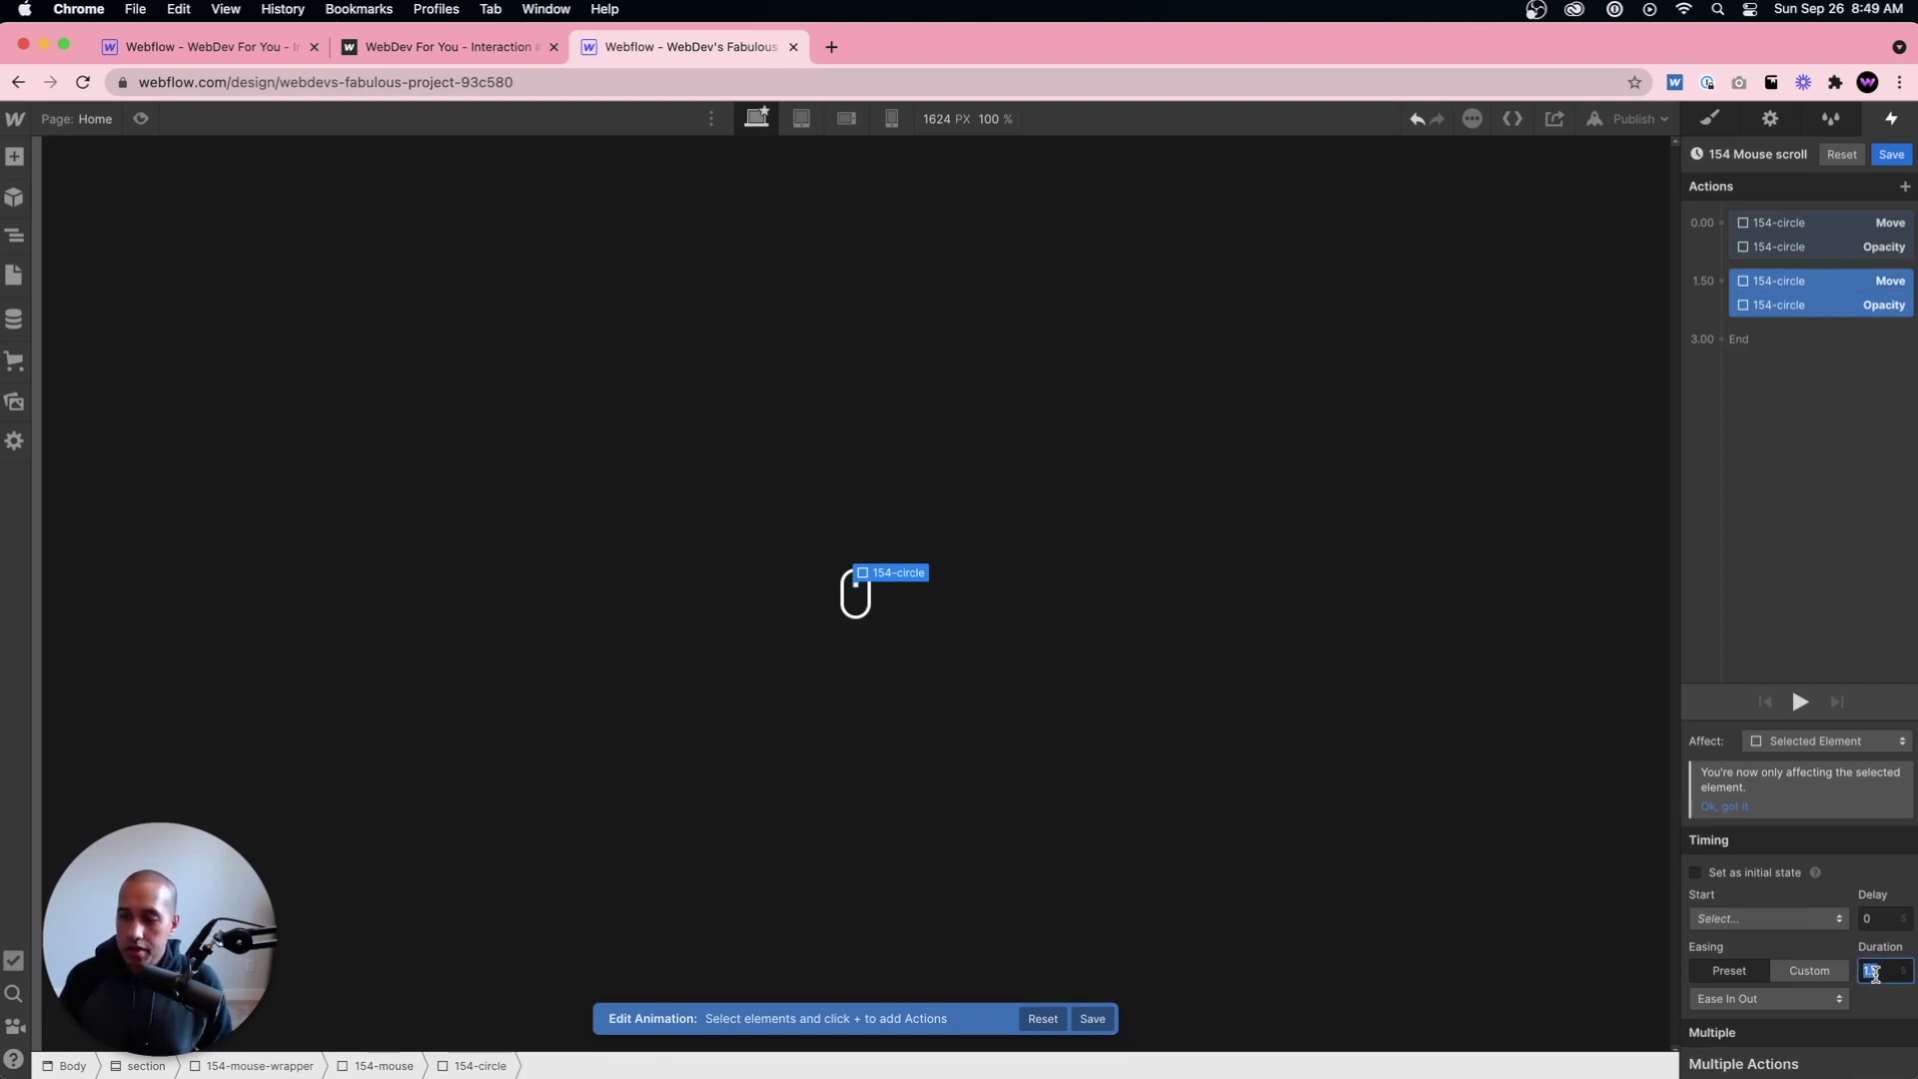
type("0")
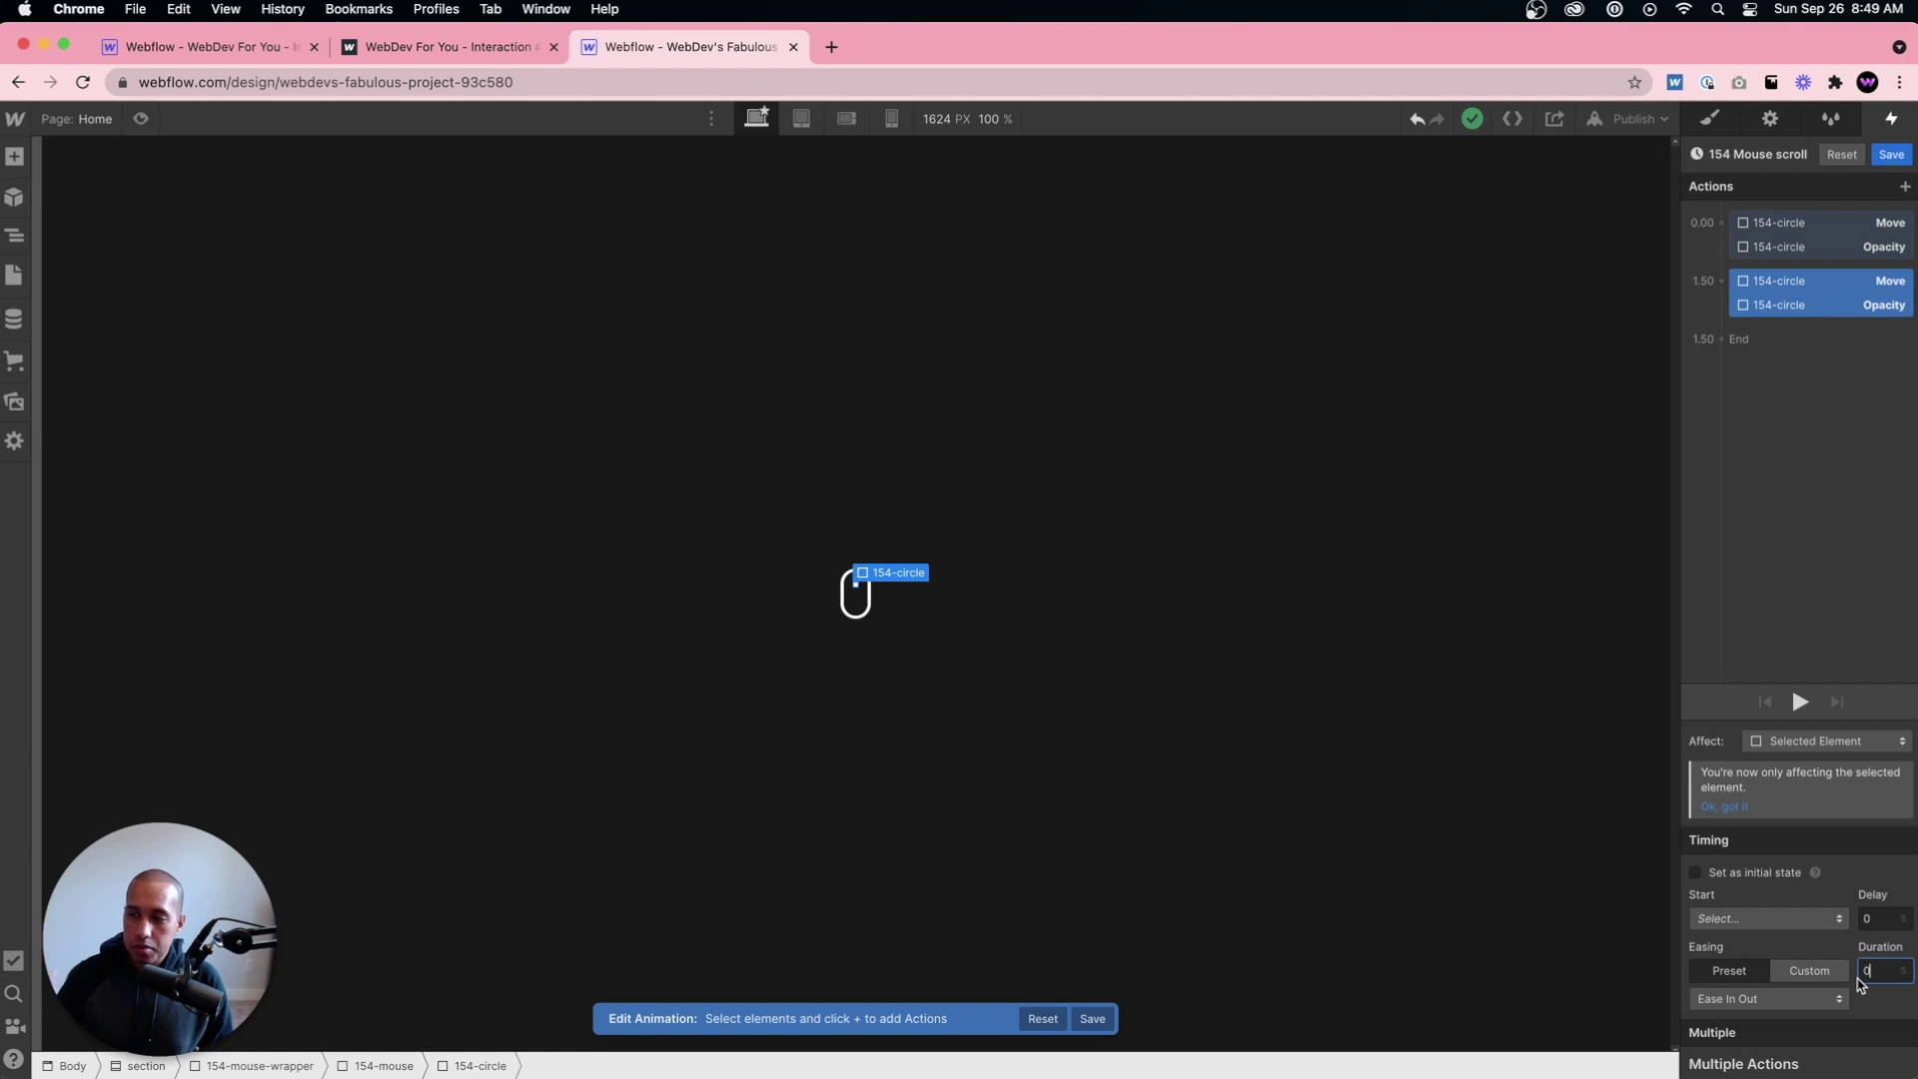
left_click(1773, 998)
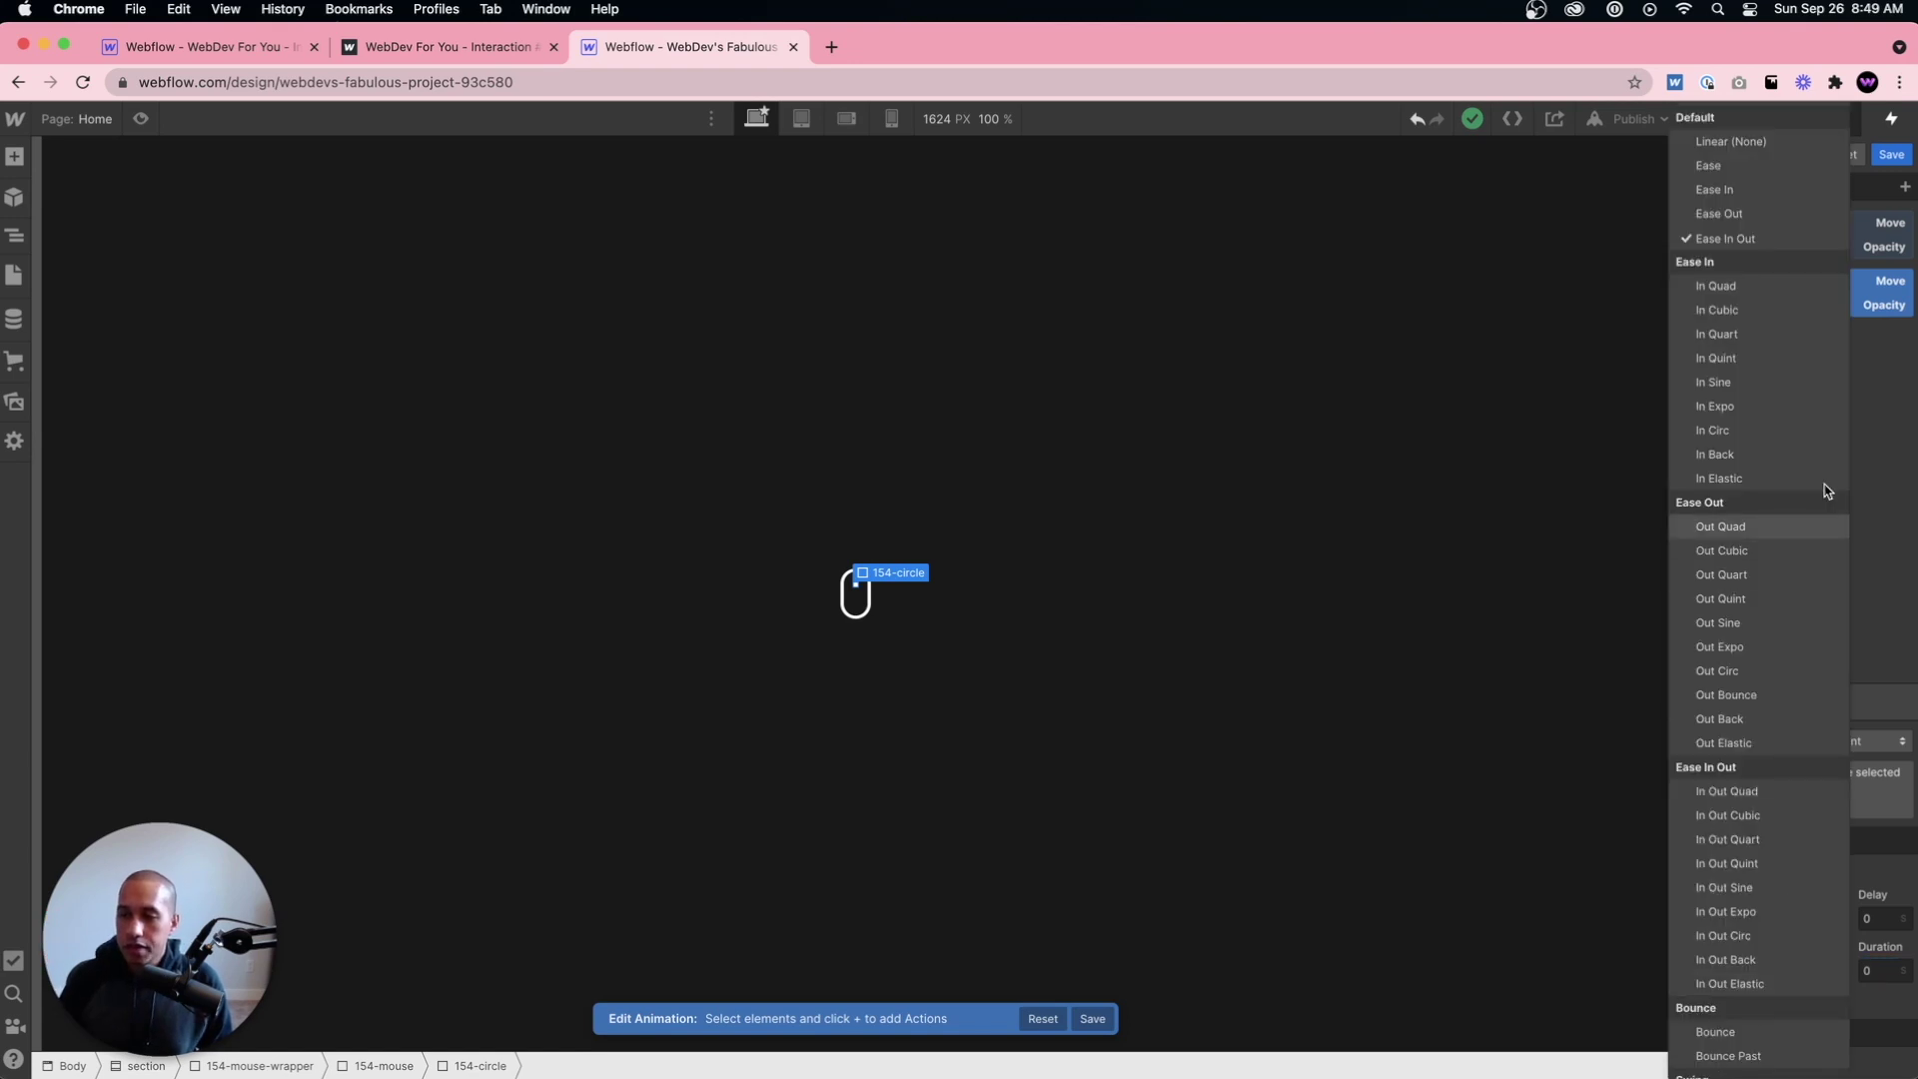
left_click(1748, 141)
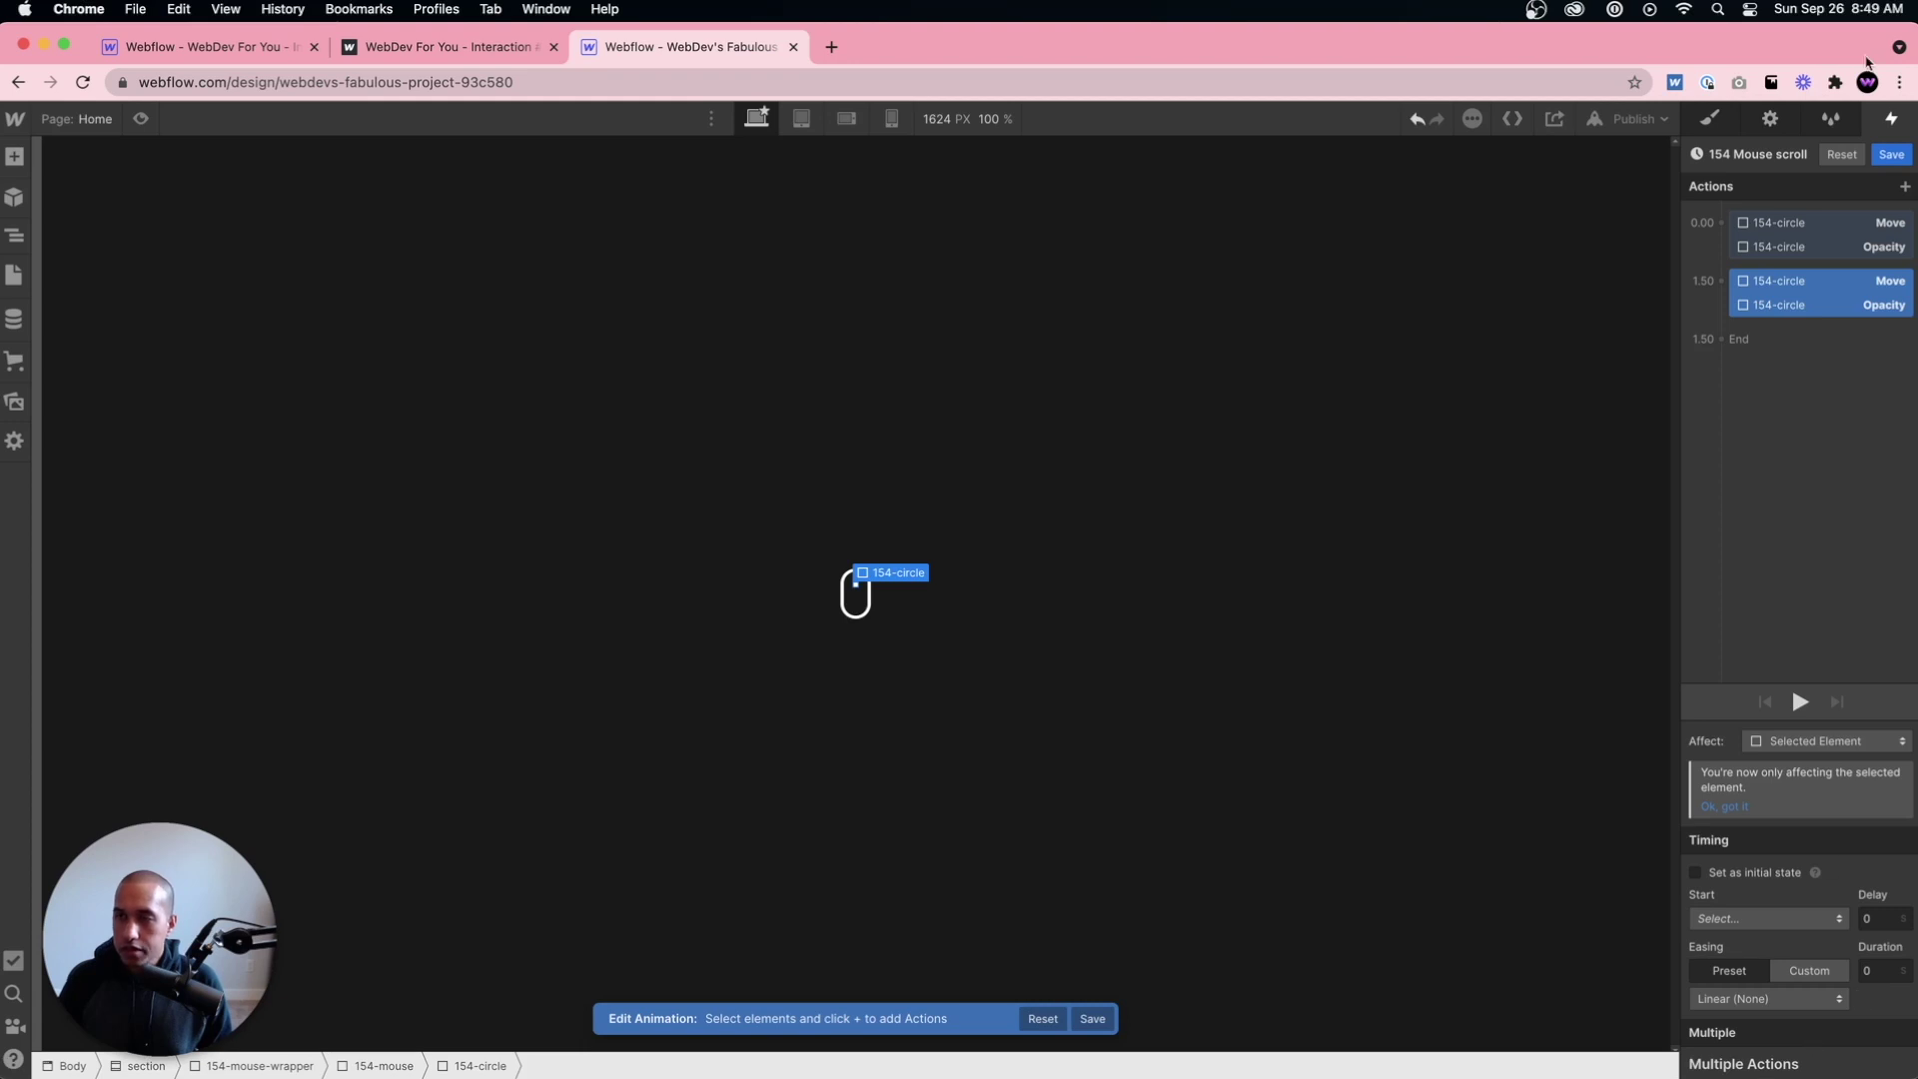
left_click(1898, 155)
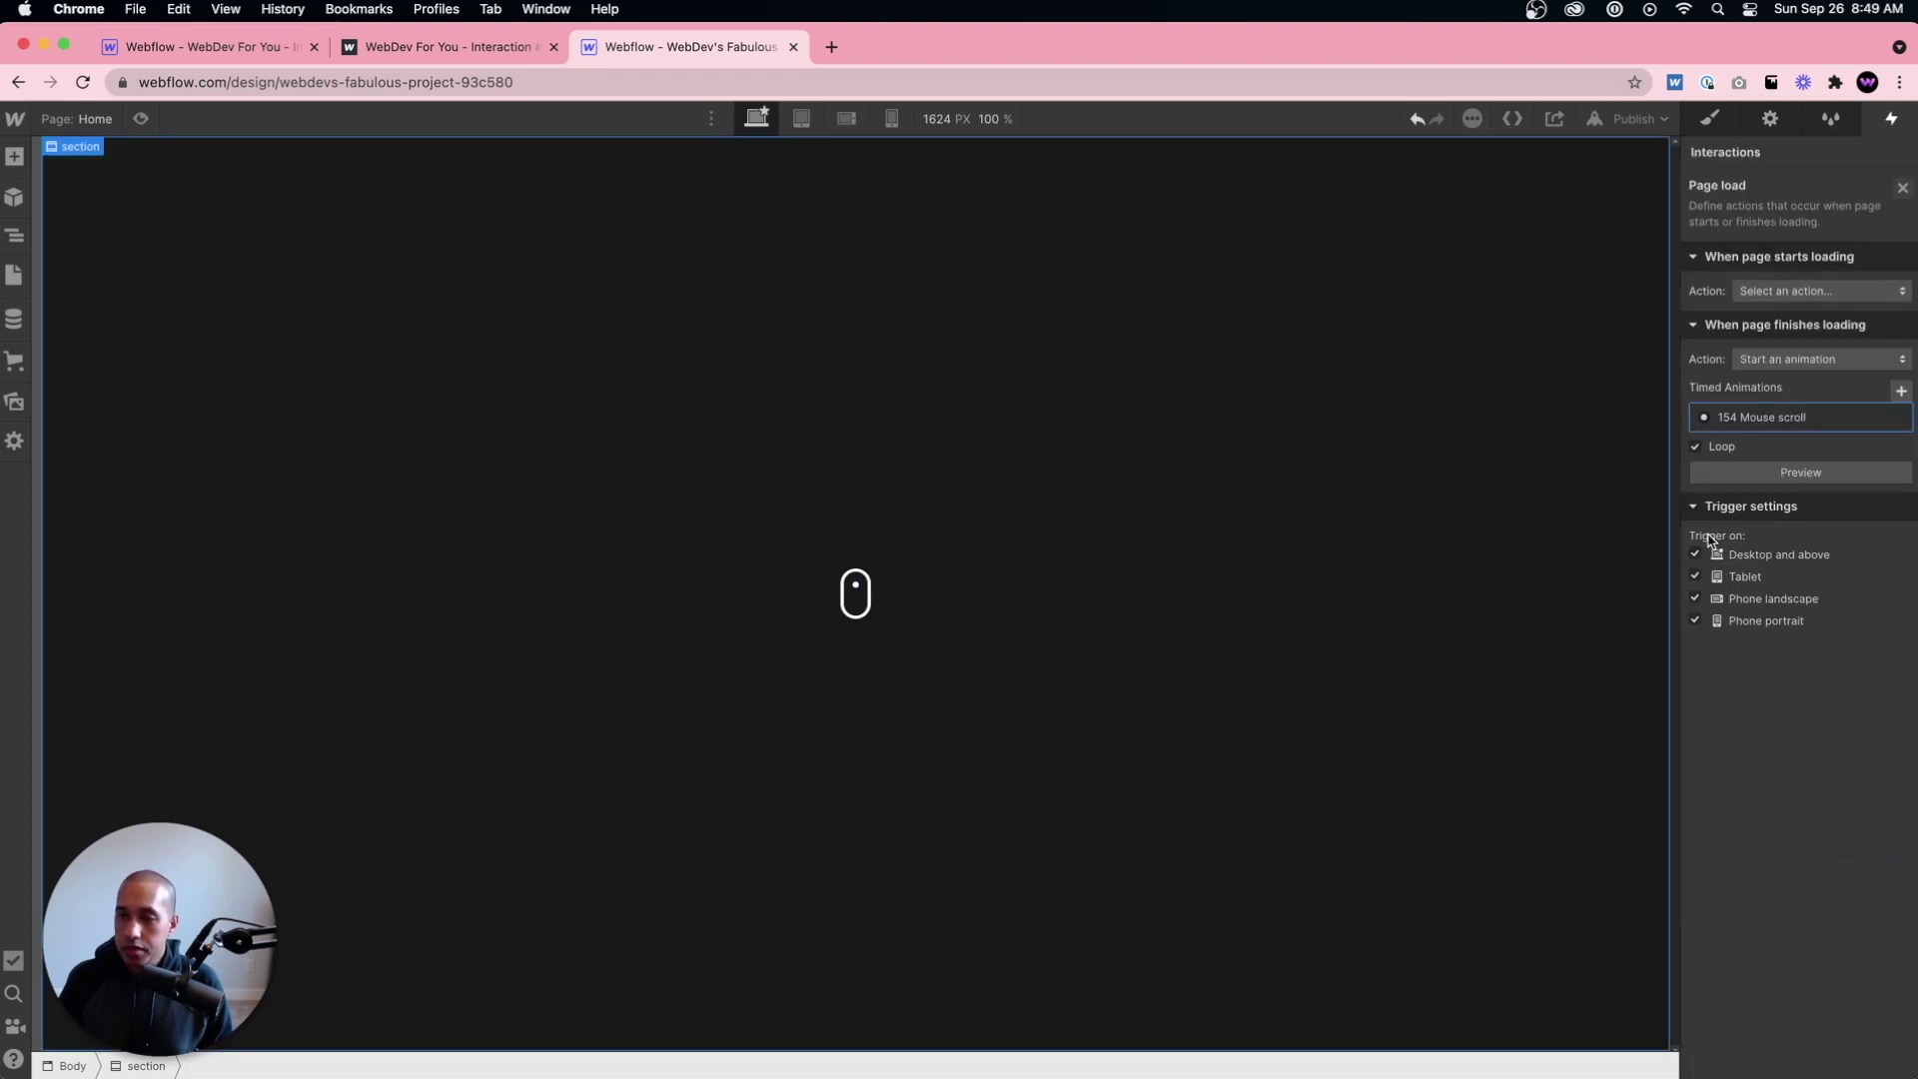
Step: Preview the looping mouse animation, then select 154-mouse-wrapper in the Navigator
left_click(140, 120)
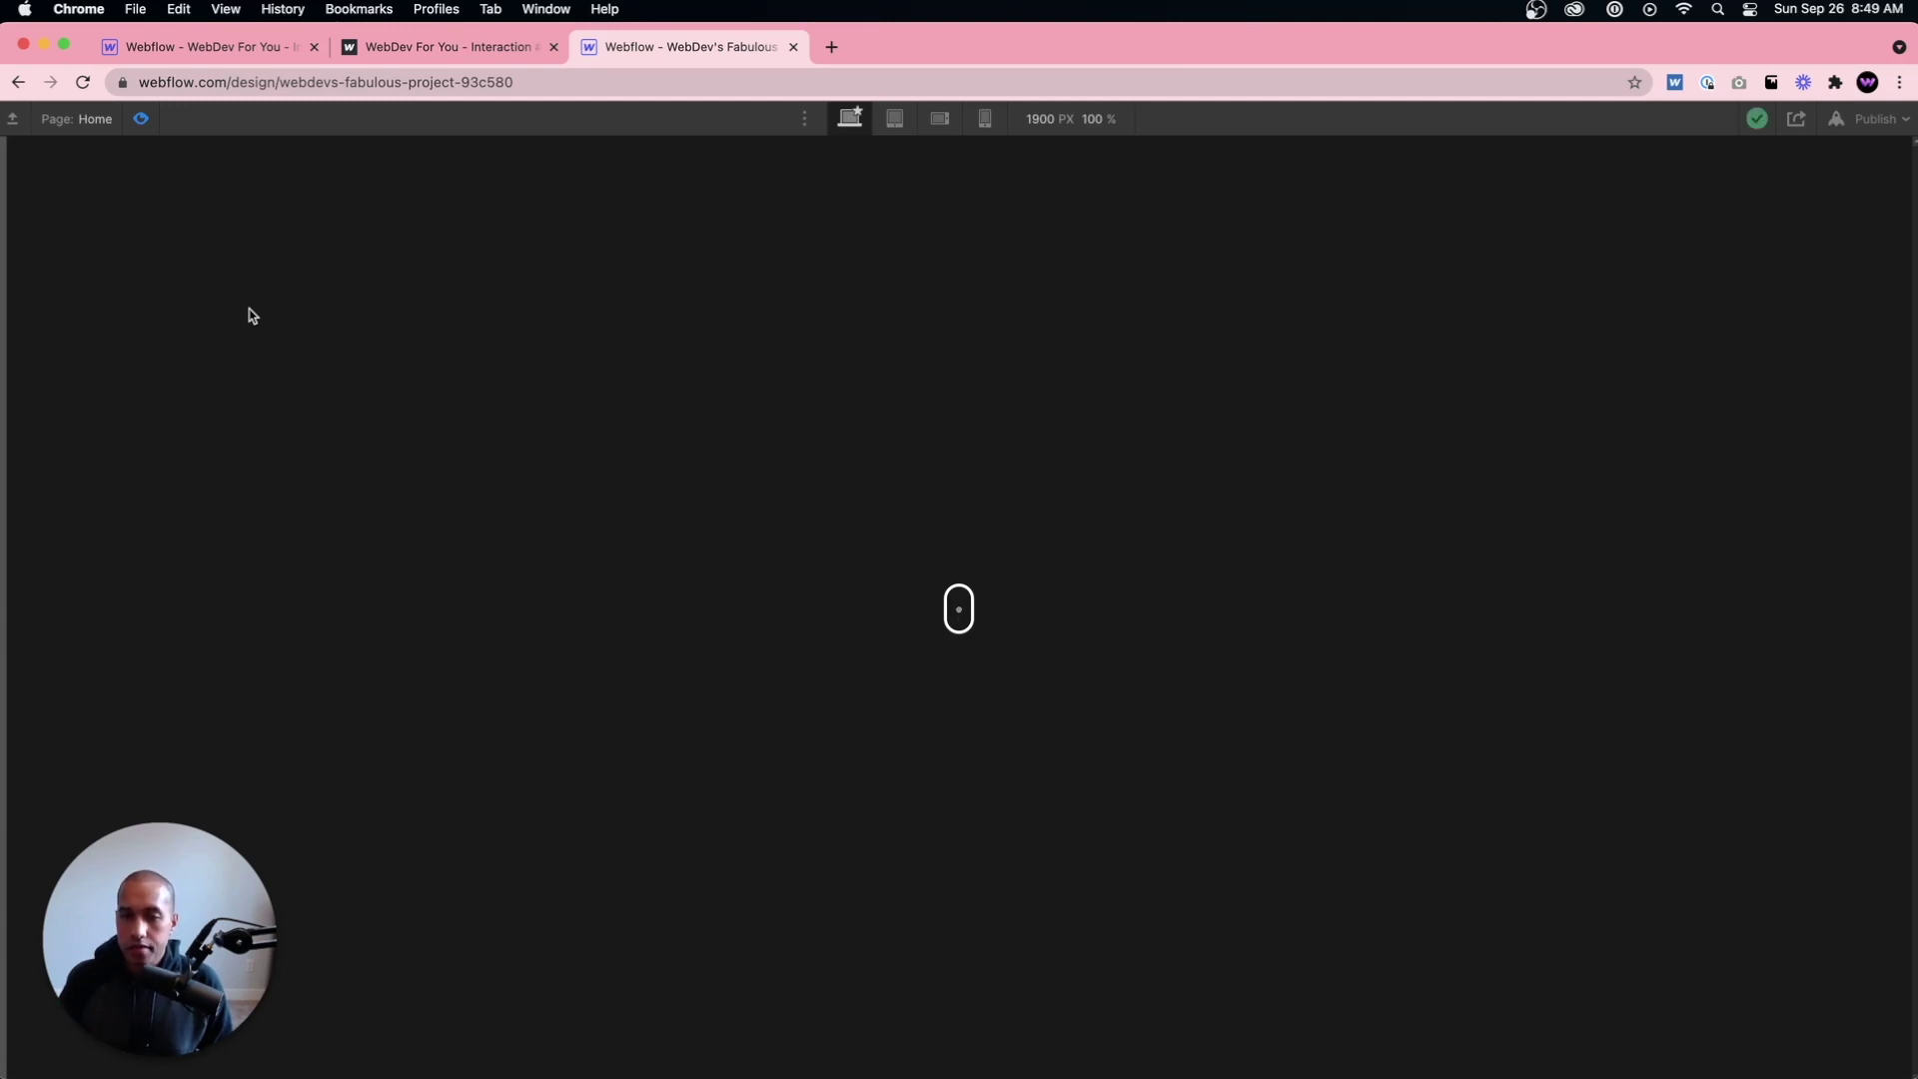
left_click(141, 119)
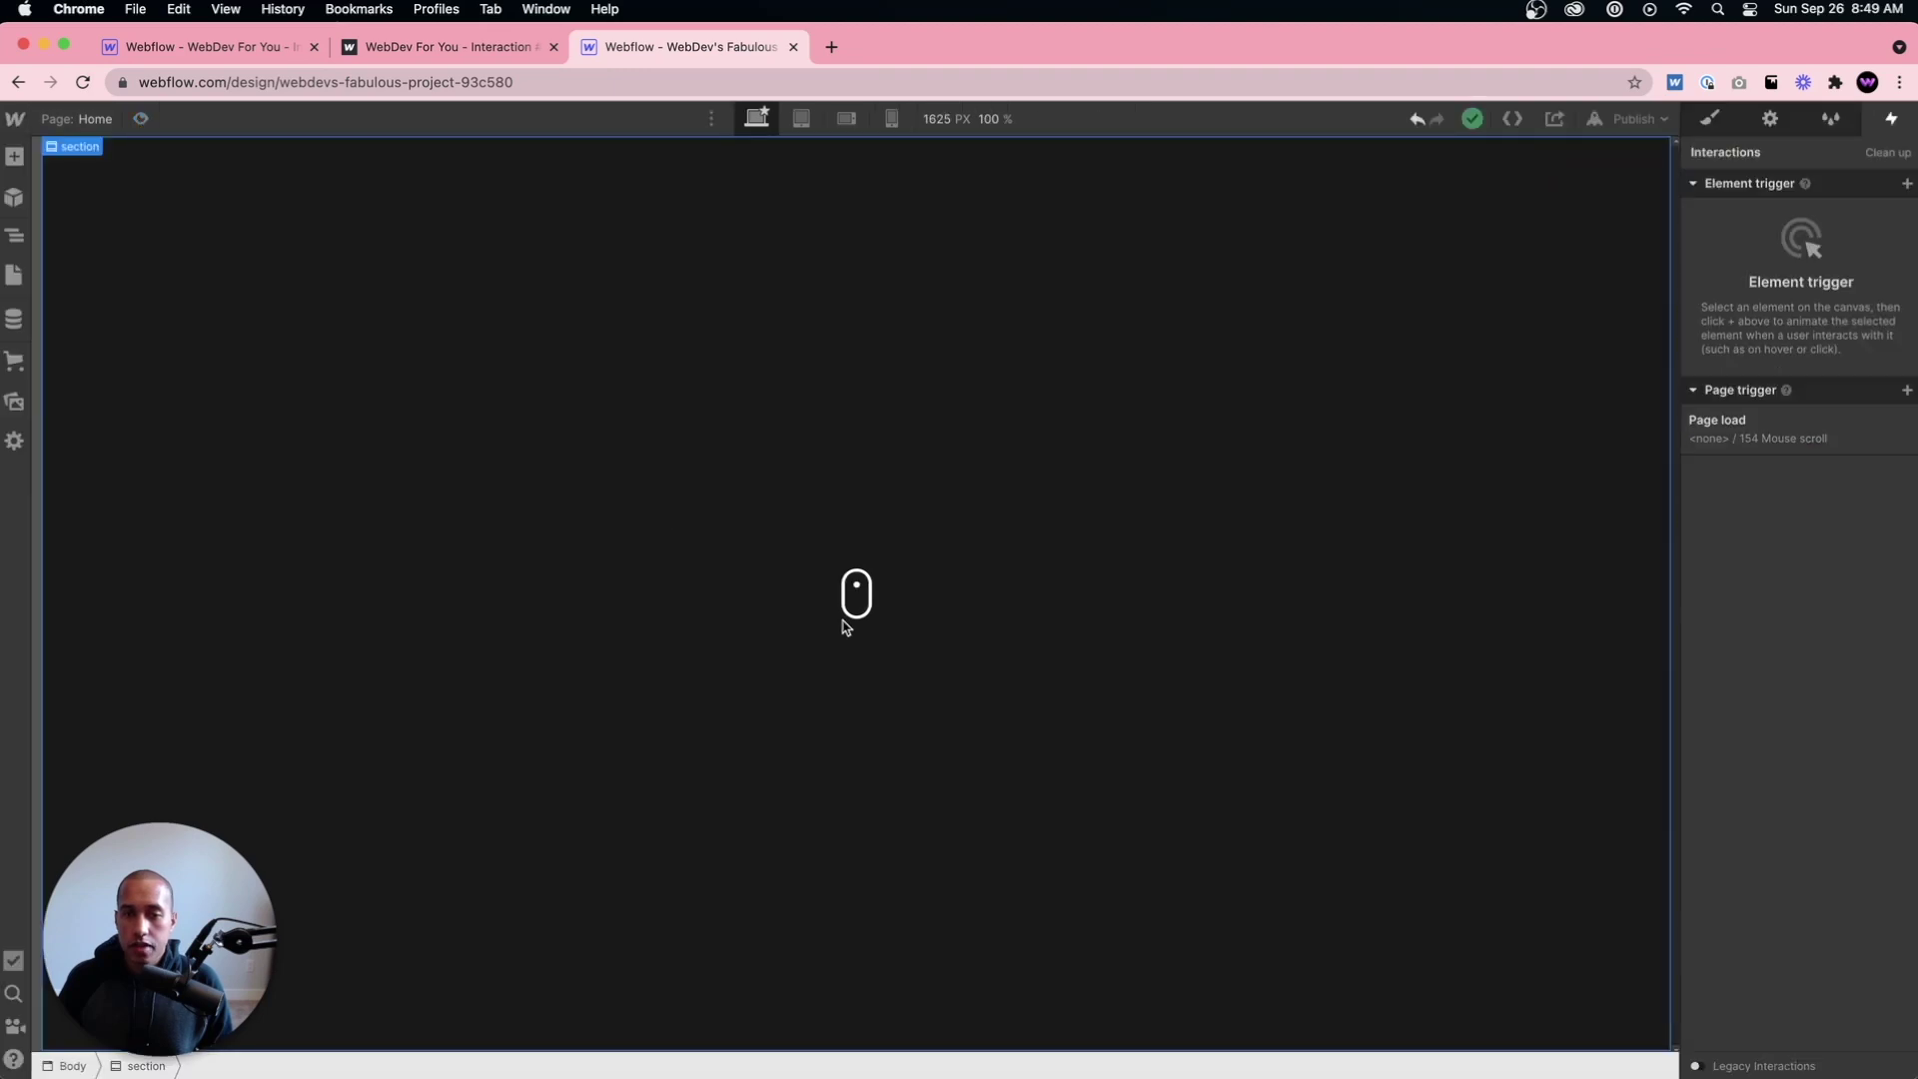
left_click(856, 592)
left_click(14, 234)
left_click(120, 250)
Step: Bring up the Add elements panel and scroll down to Text Block
key("super+k")
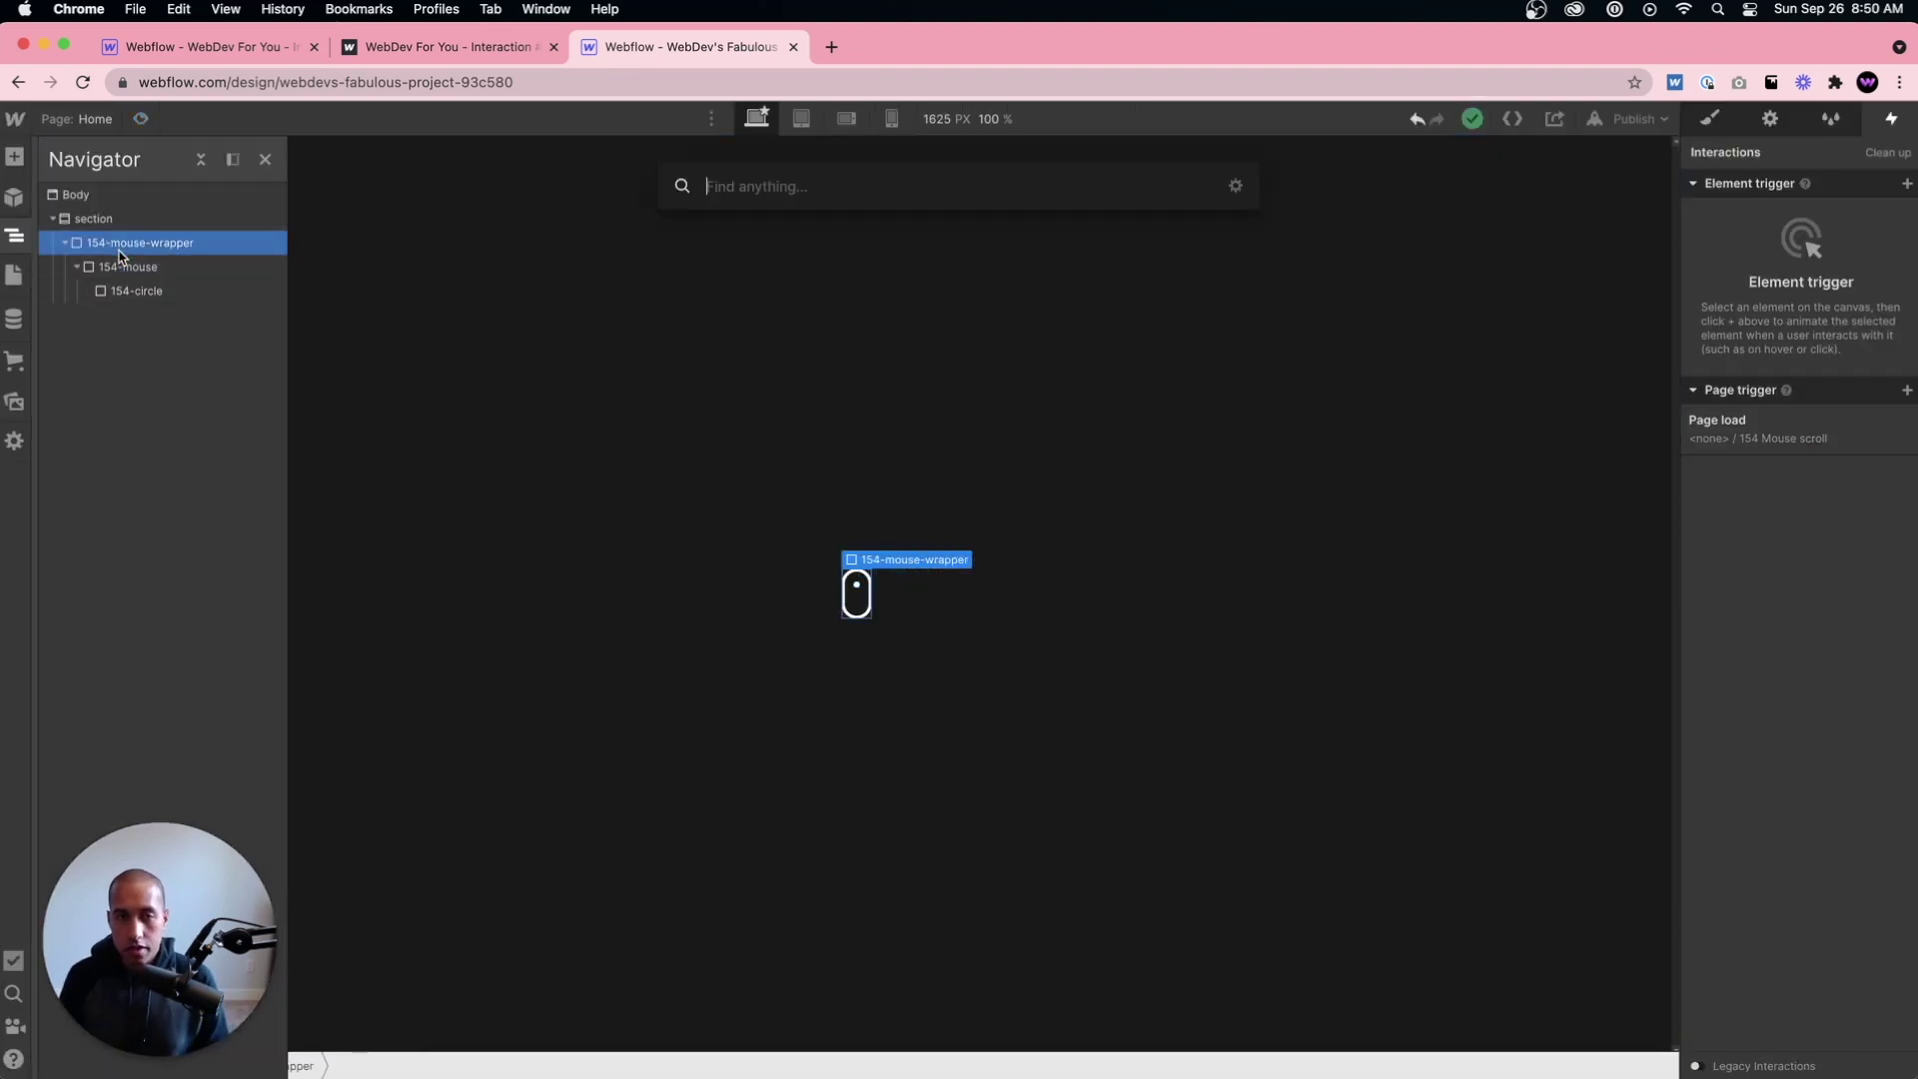
left_click(14, 157)
scroll(200, 649, "down", 2)
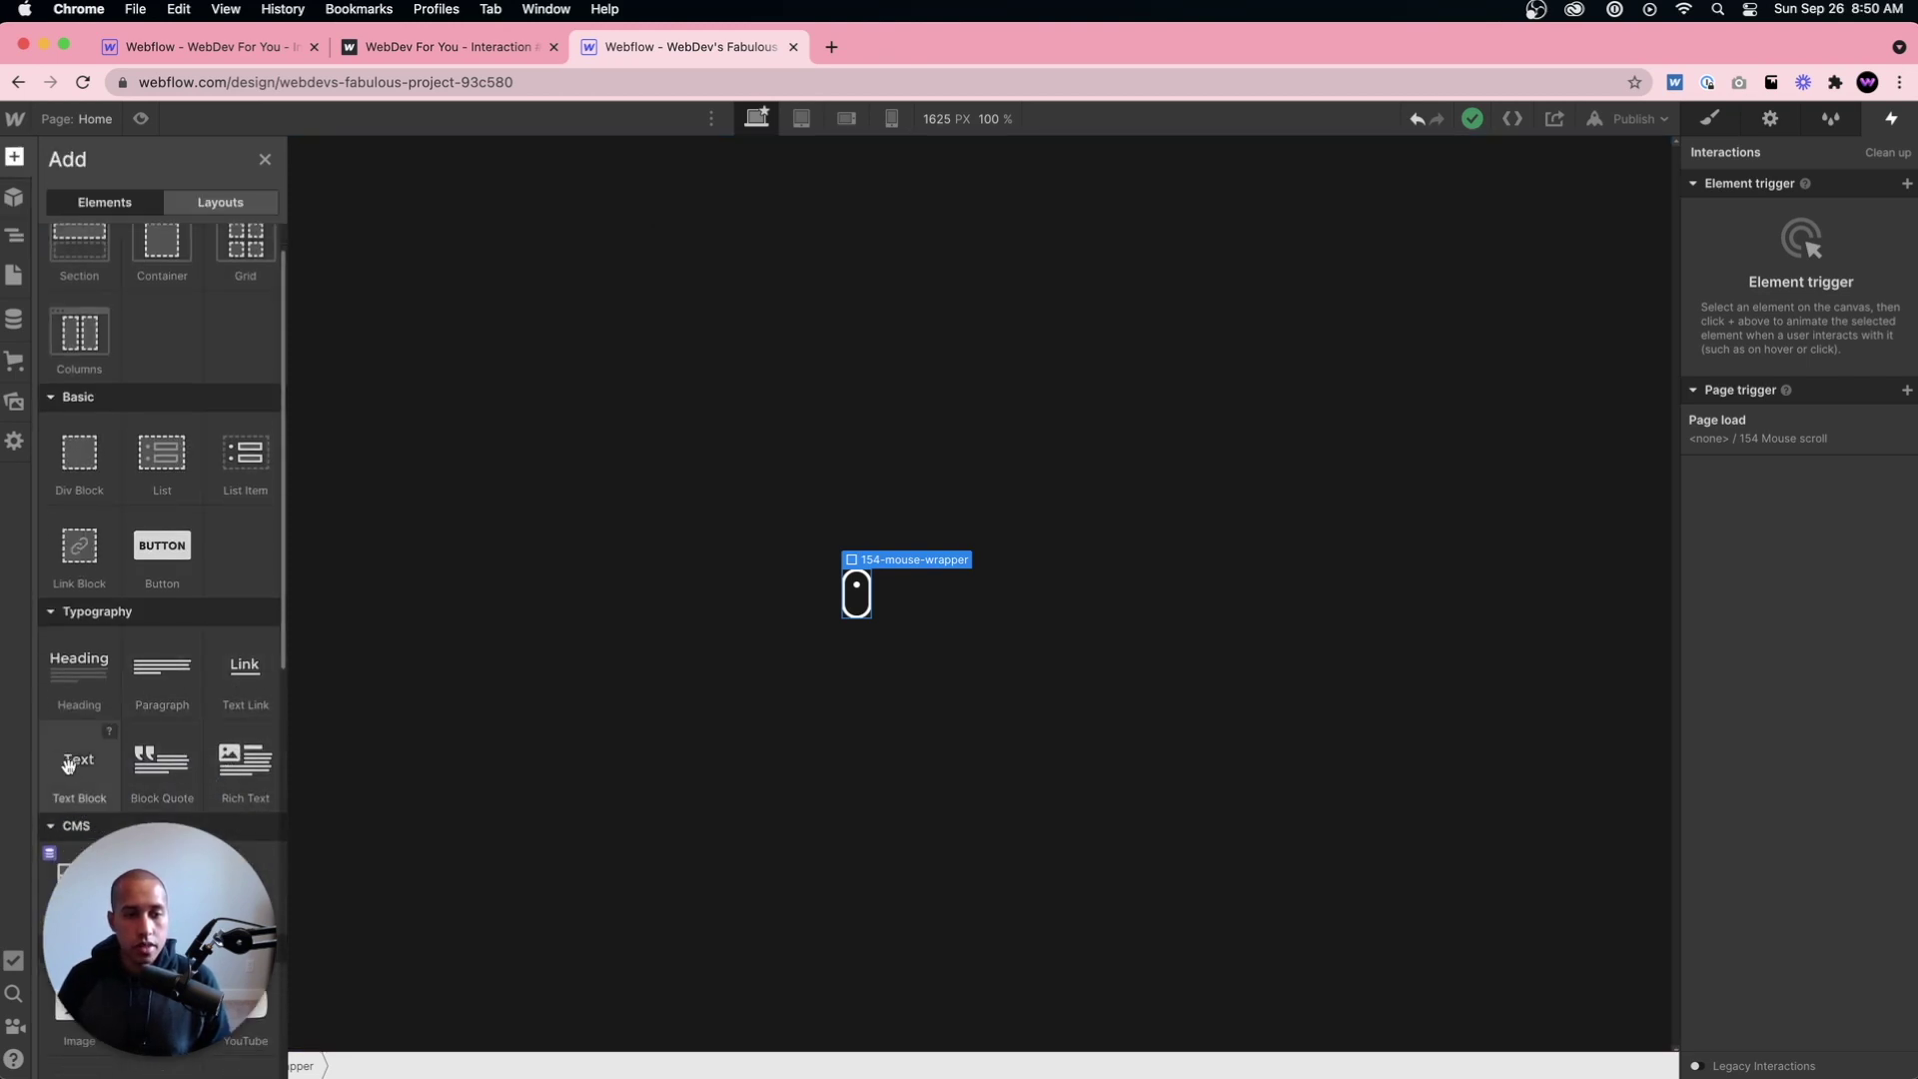
Step: Insert a Text Block into the mouse wrapper and give it class 154-scroll-text
left_click(68, 764)
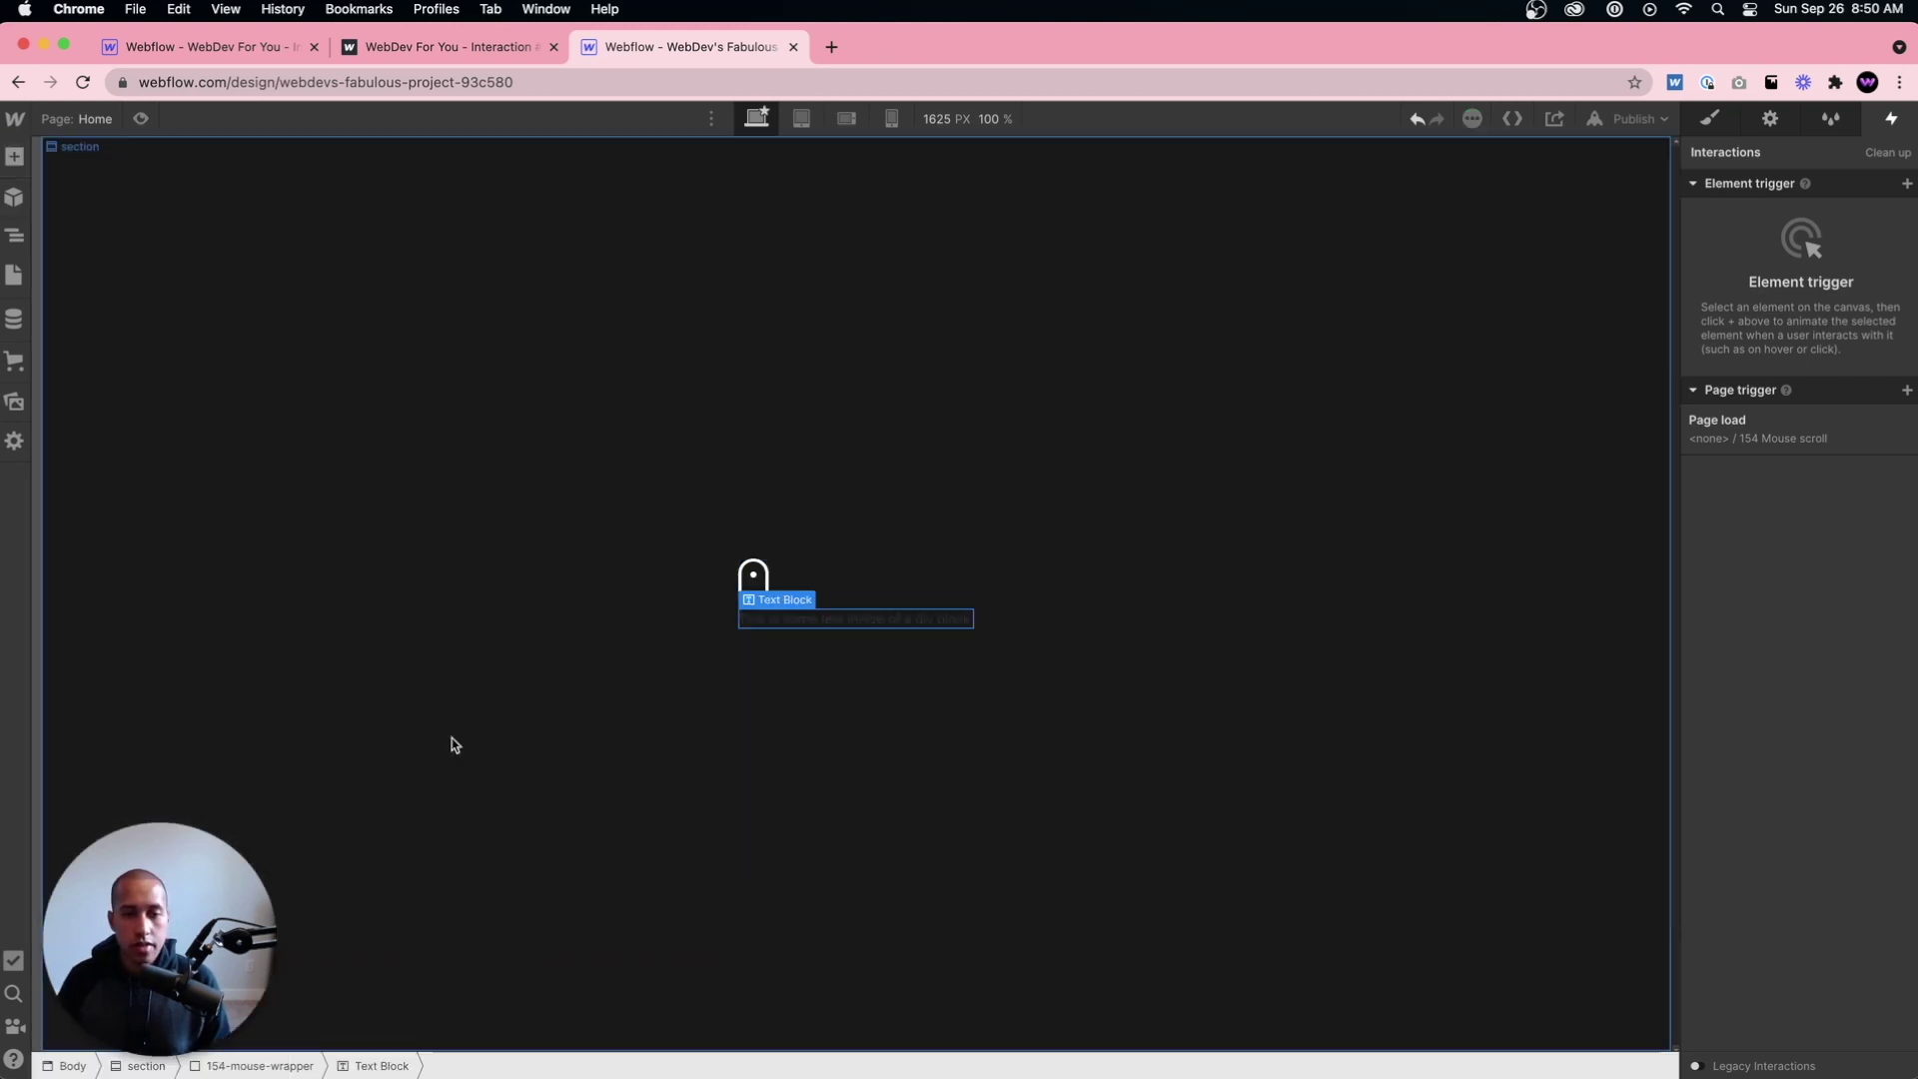
left_click(1708, 120)
key("super+Return")
type("154-")
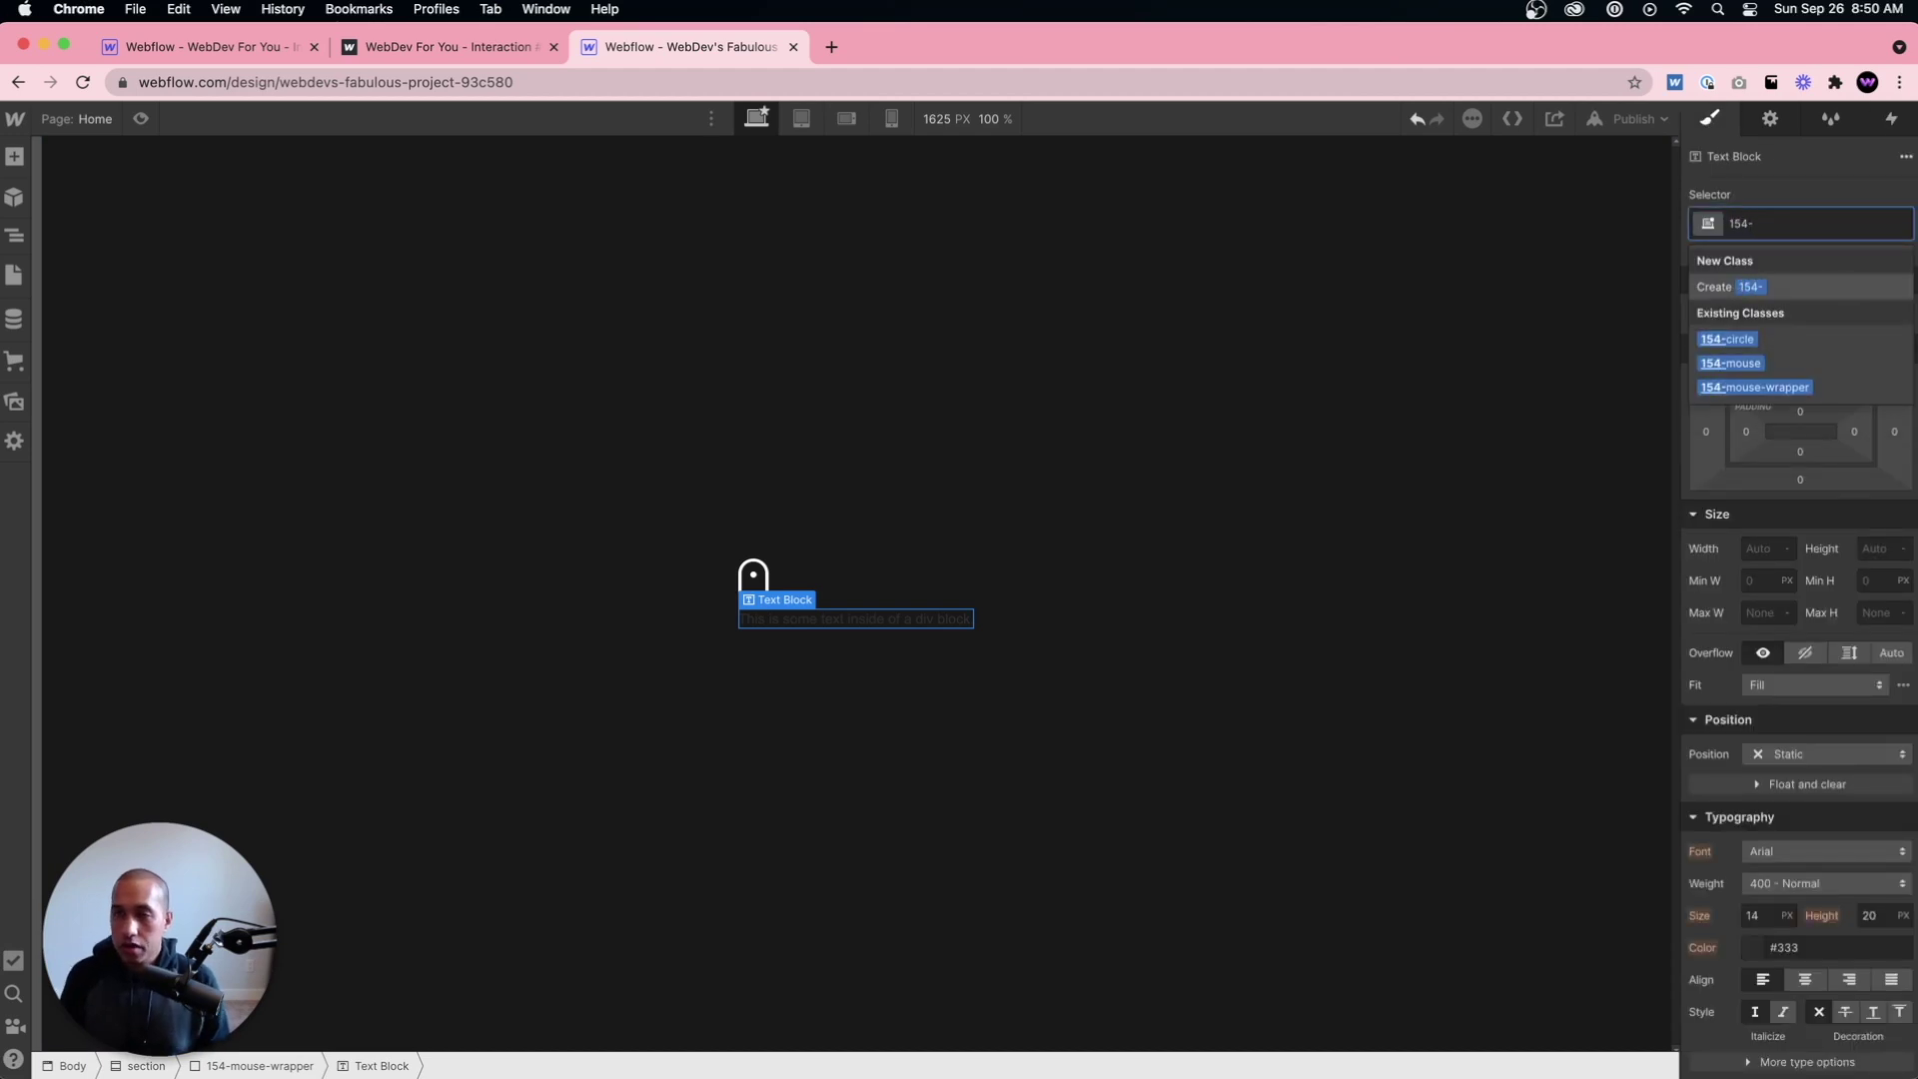
type("scroll-text")
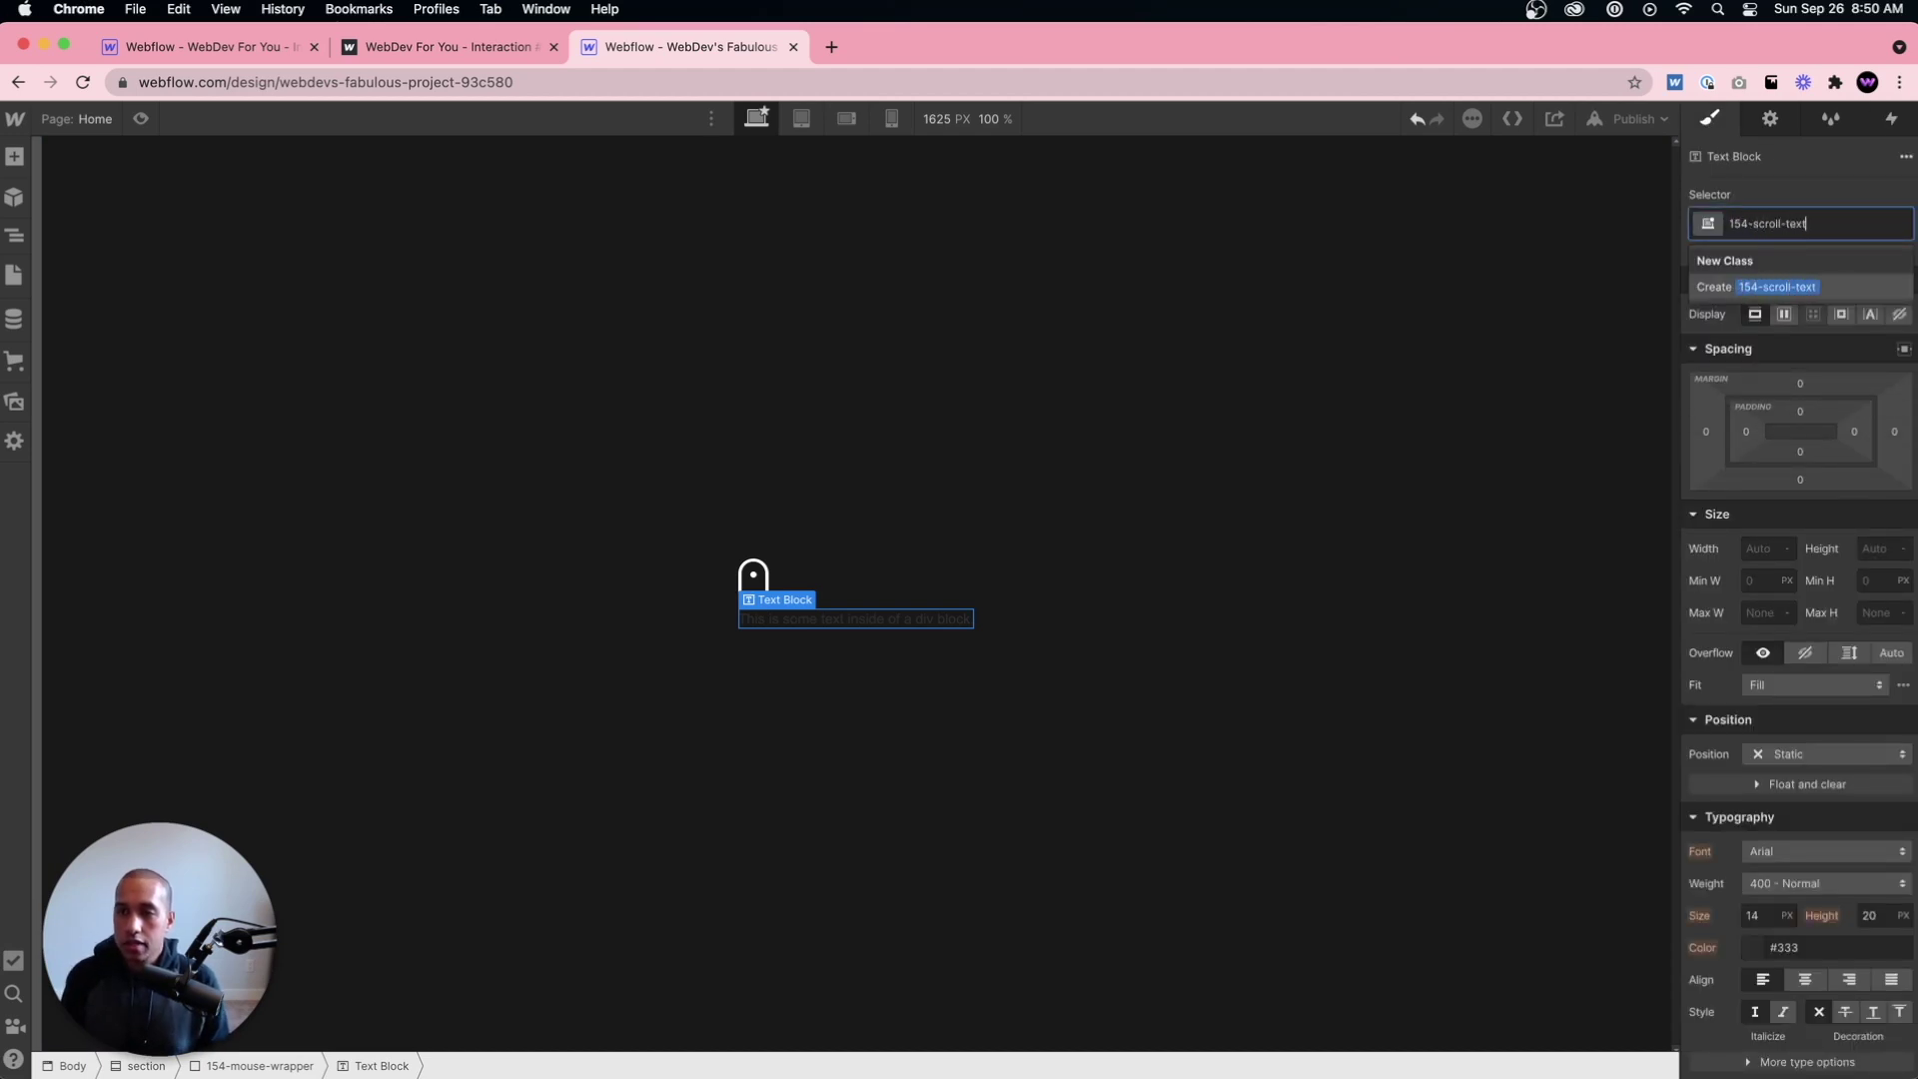
key("Return")
Step: Style the label in white Ubuntu with ALL CAPS capitalization
scroll(1791, 724, "down", 3)
left_click(1793, 712)
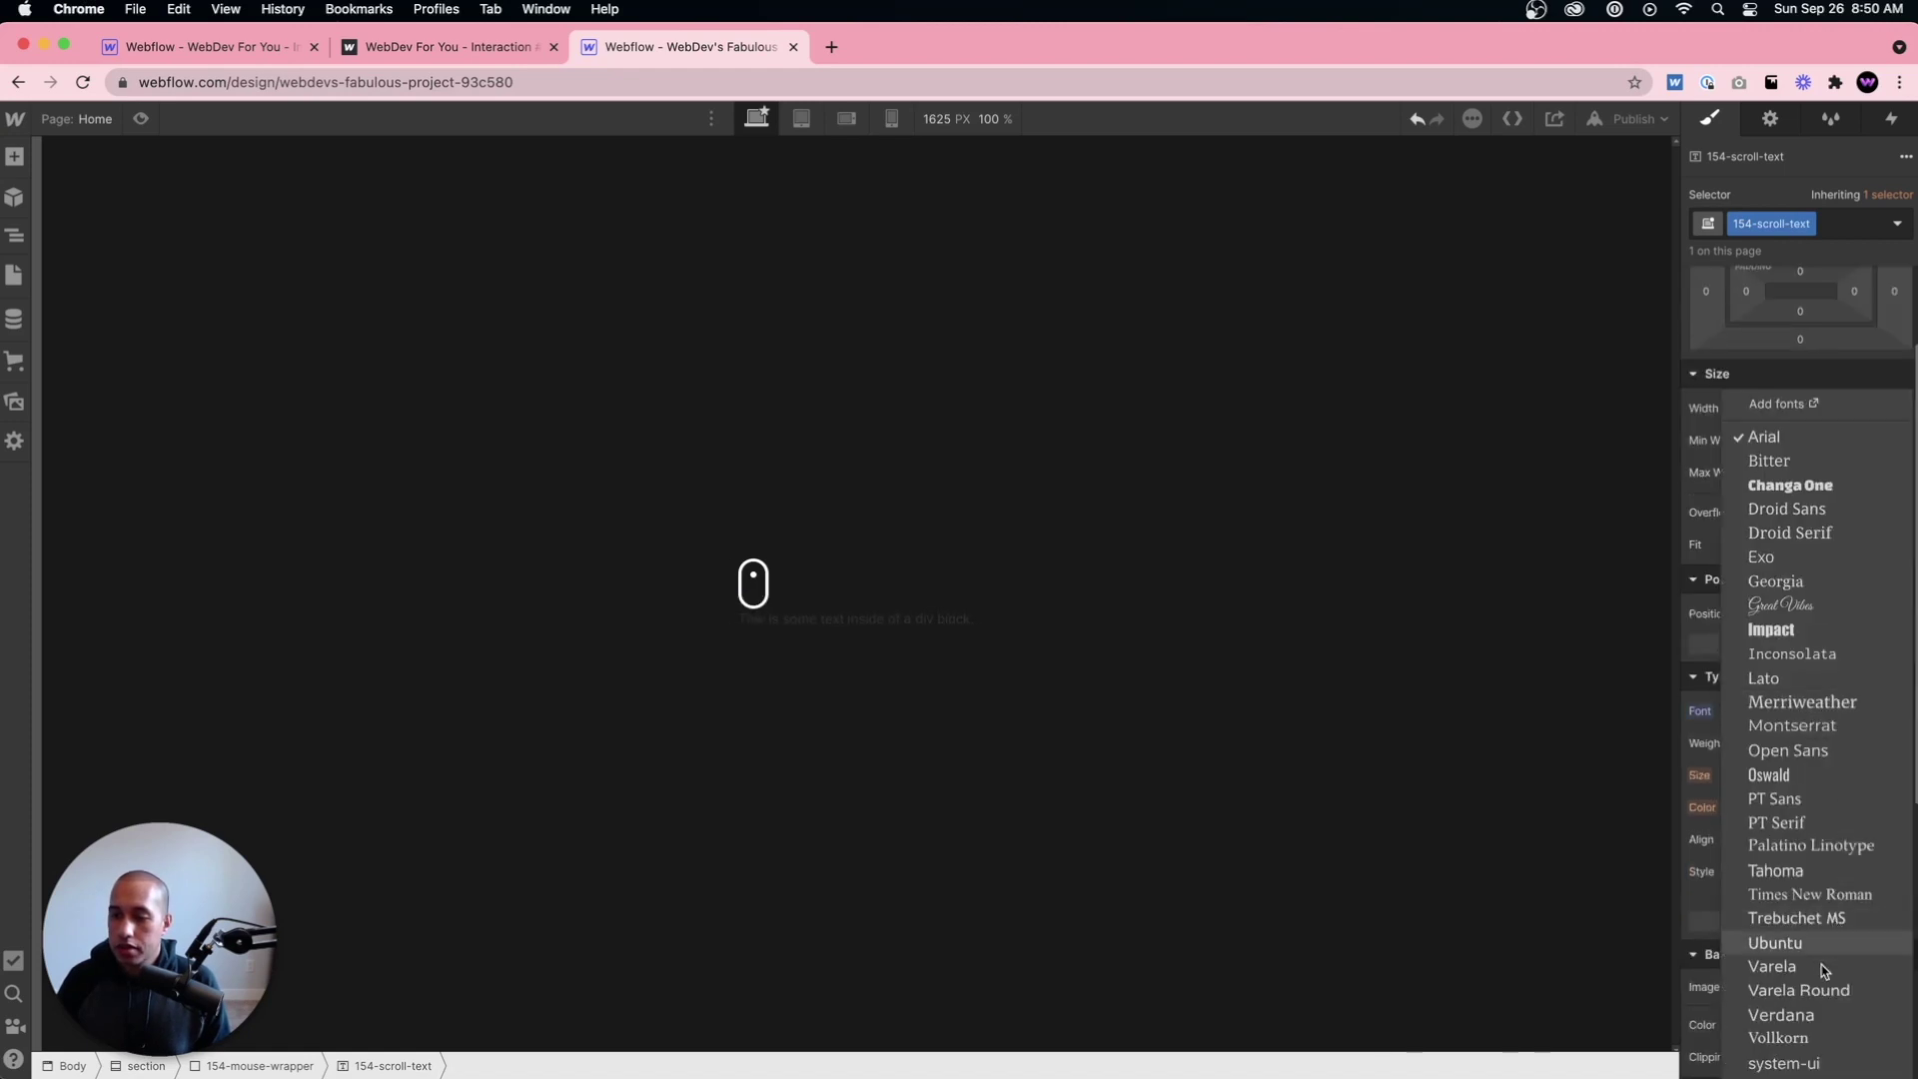
left_click(1793, 943)
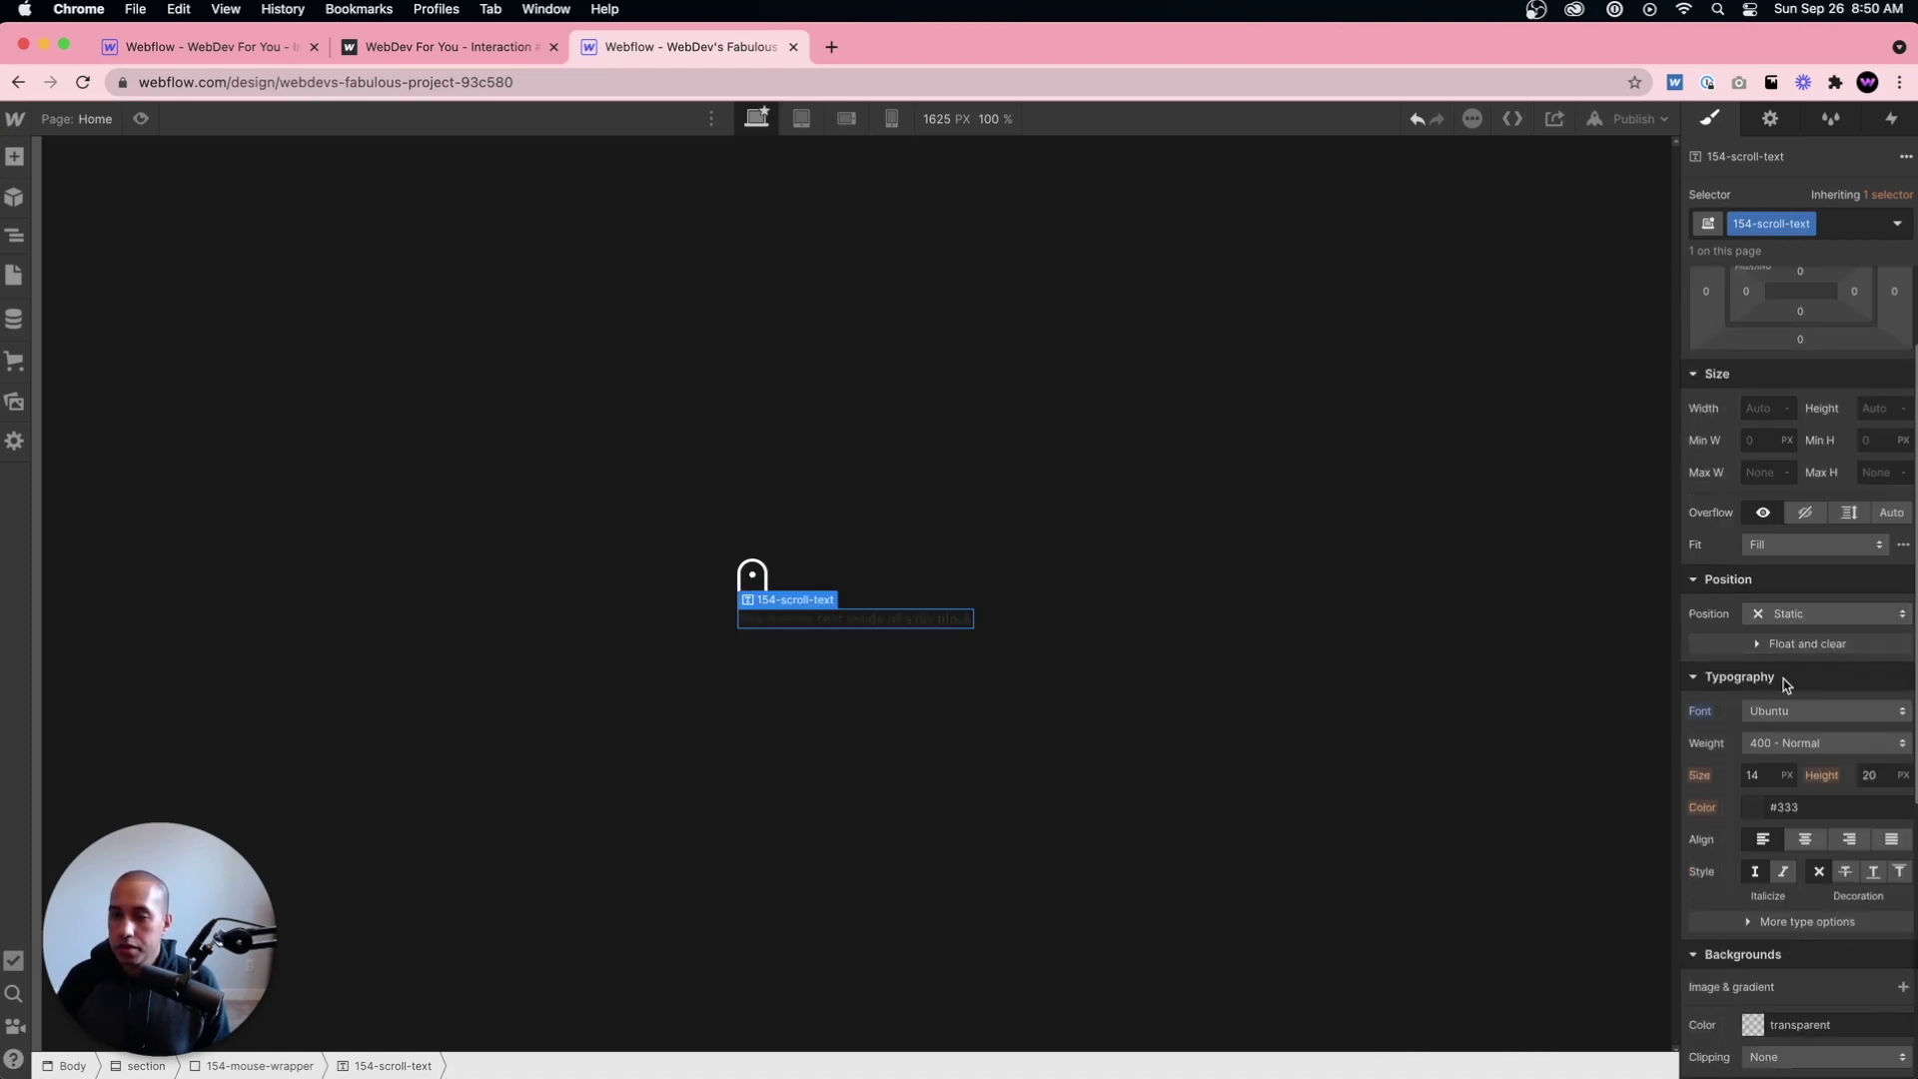
left_click(1753, 807)
left_click_drag(1714, 518, 1665, 432)
left_click(1665, 433)
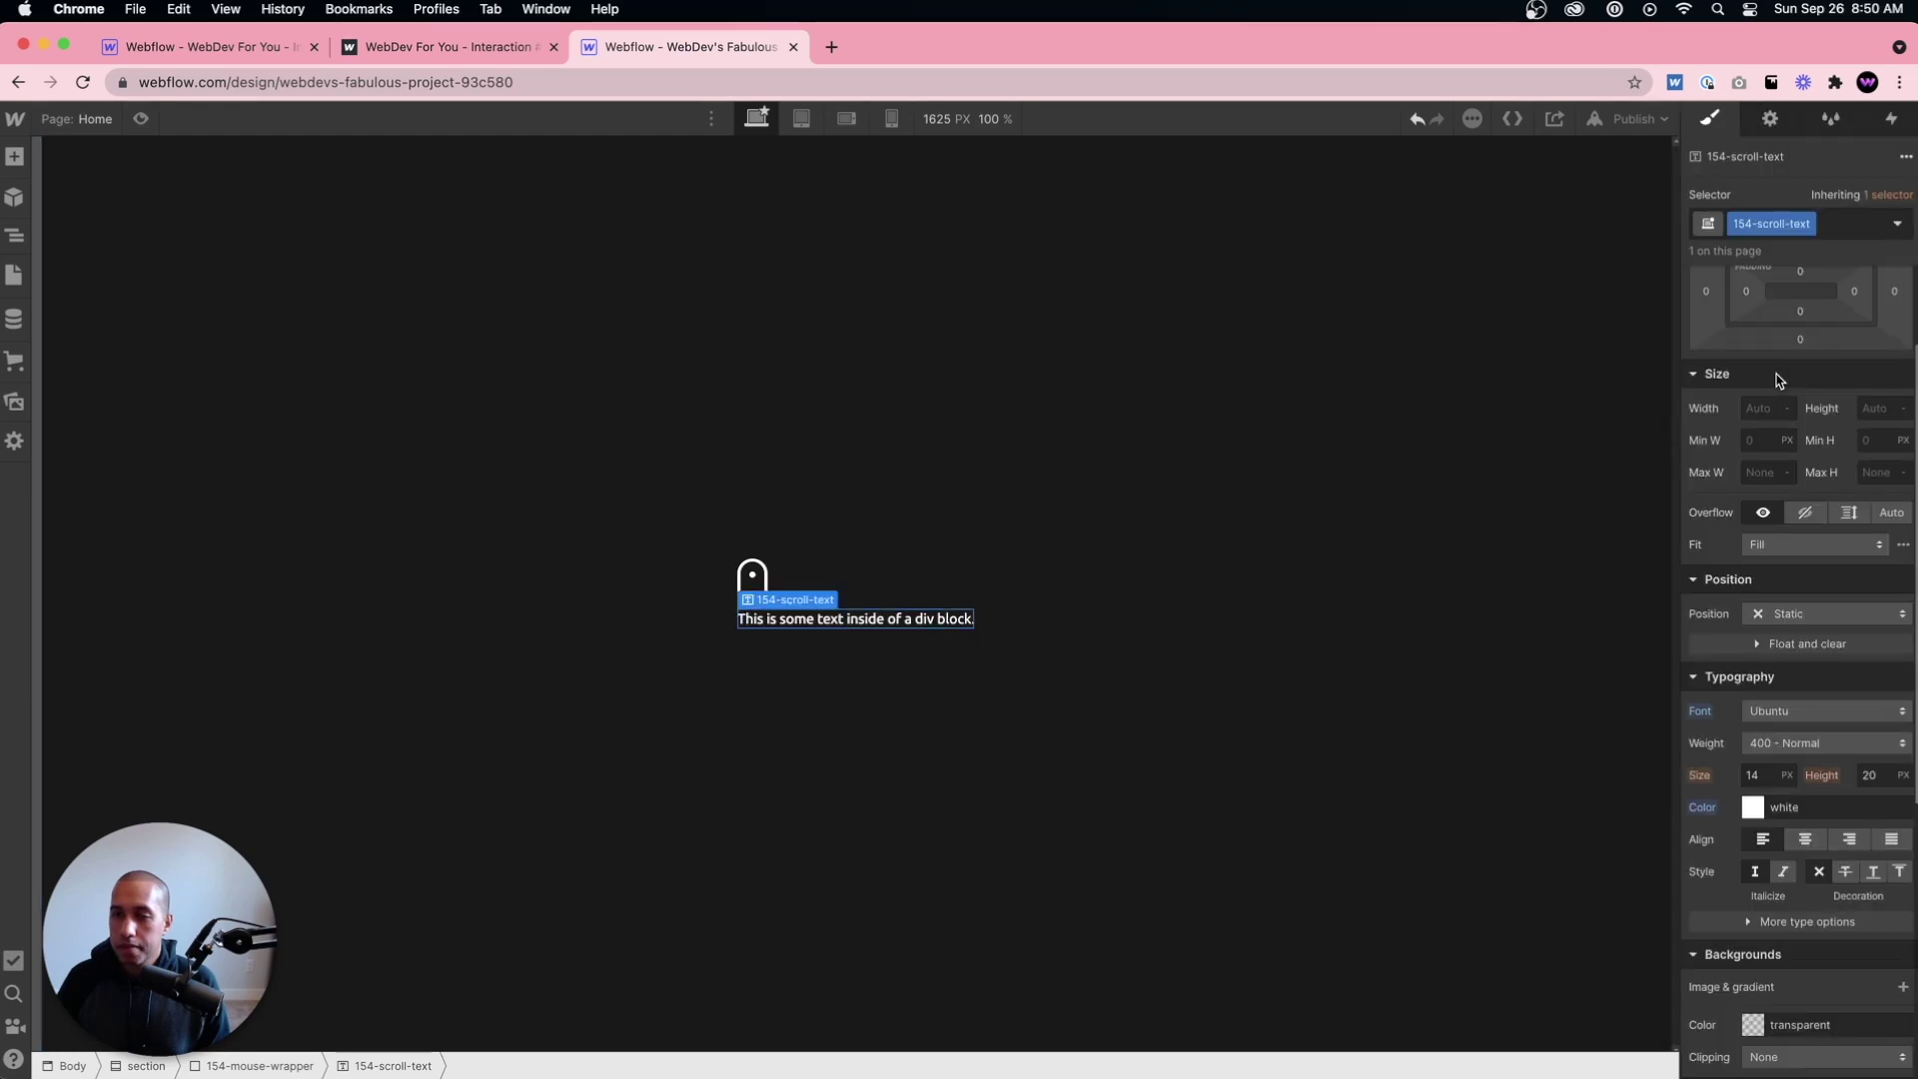
scroll(1806, 929, "down", 1)
left_click(1776, 883)
scroll(1795, 884, "down", 3)
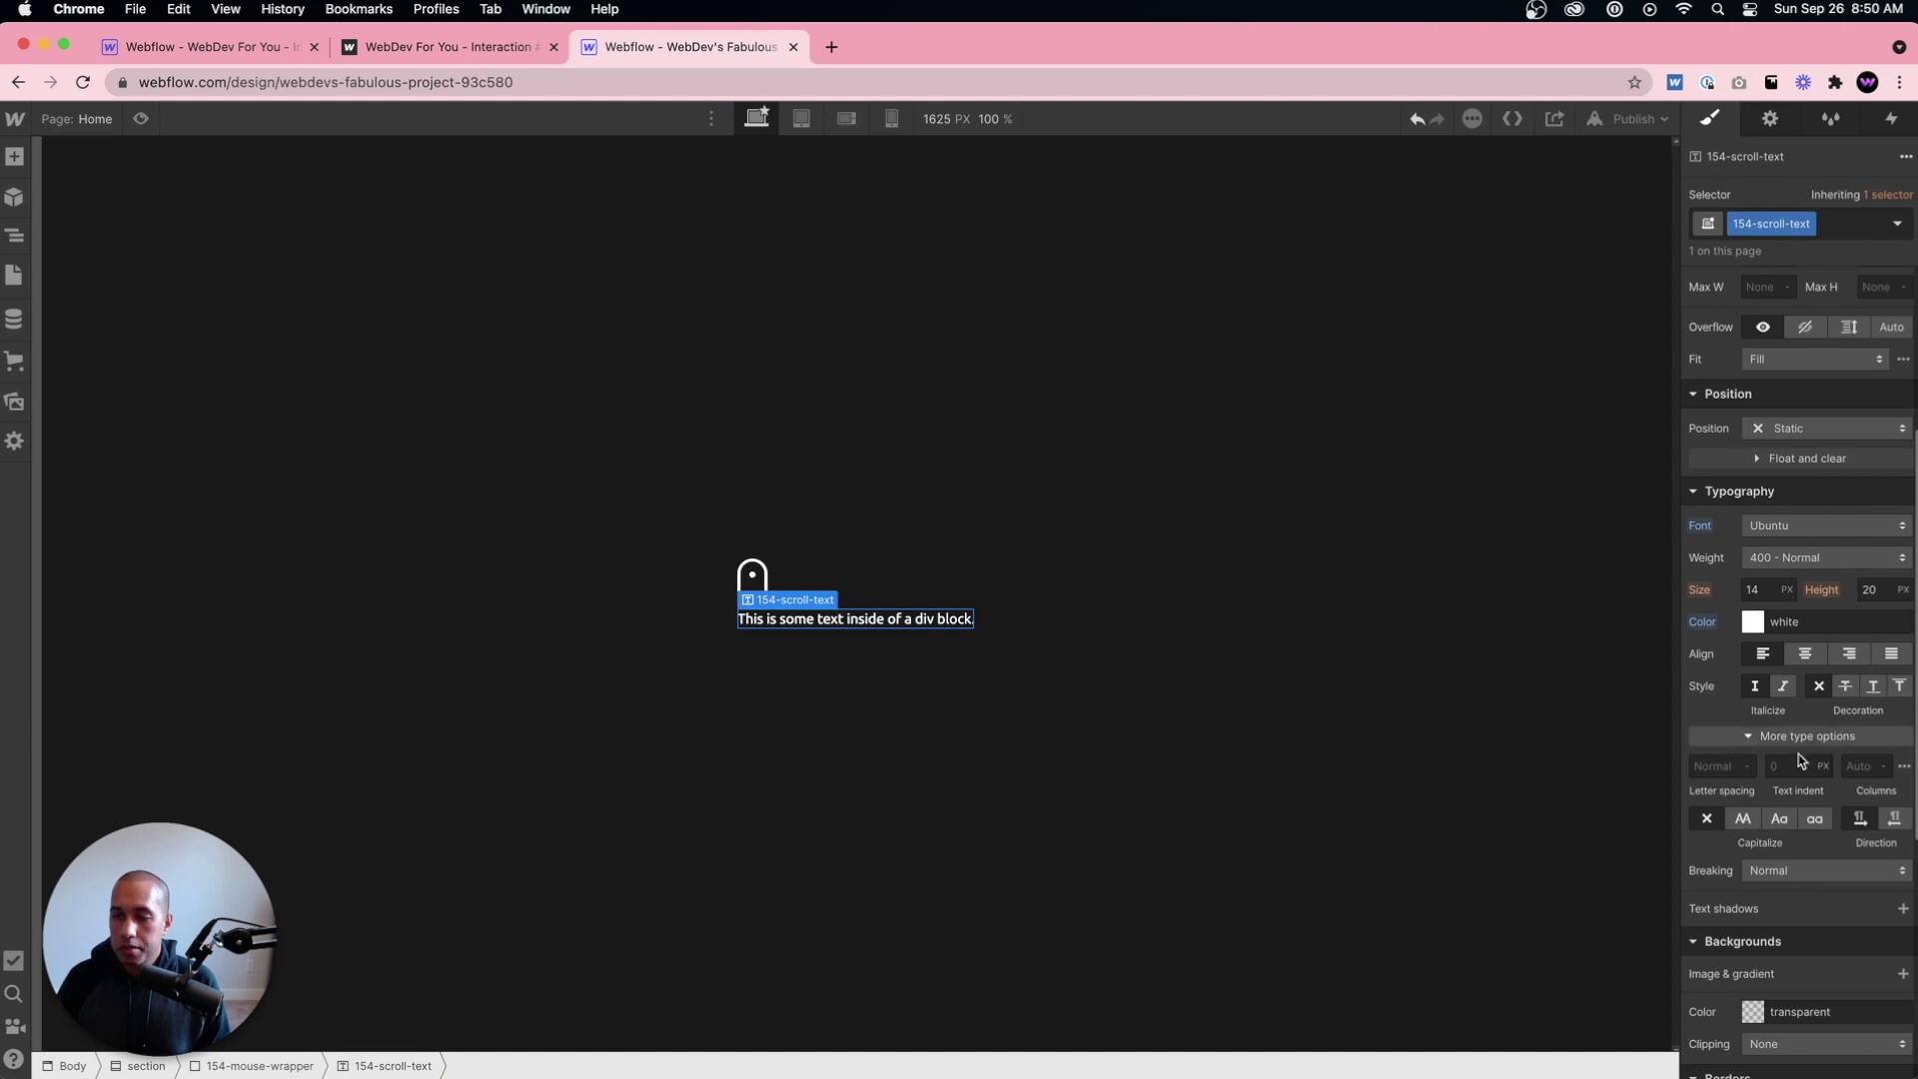
left_click(1744, 819)
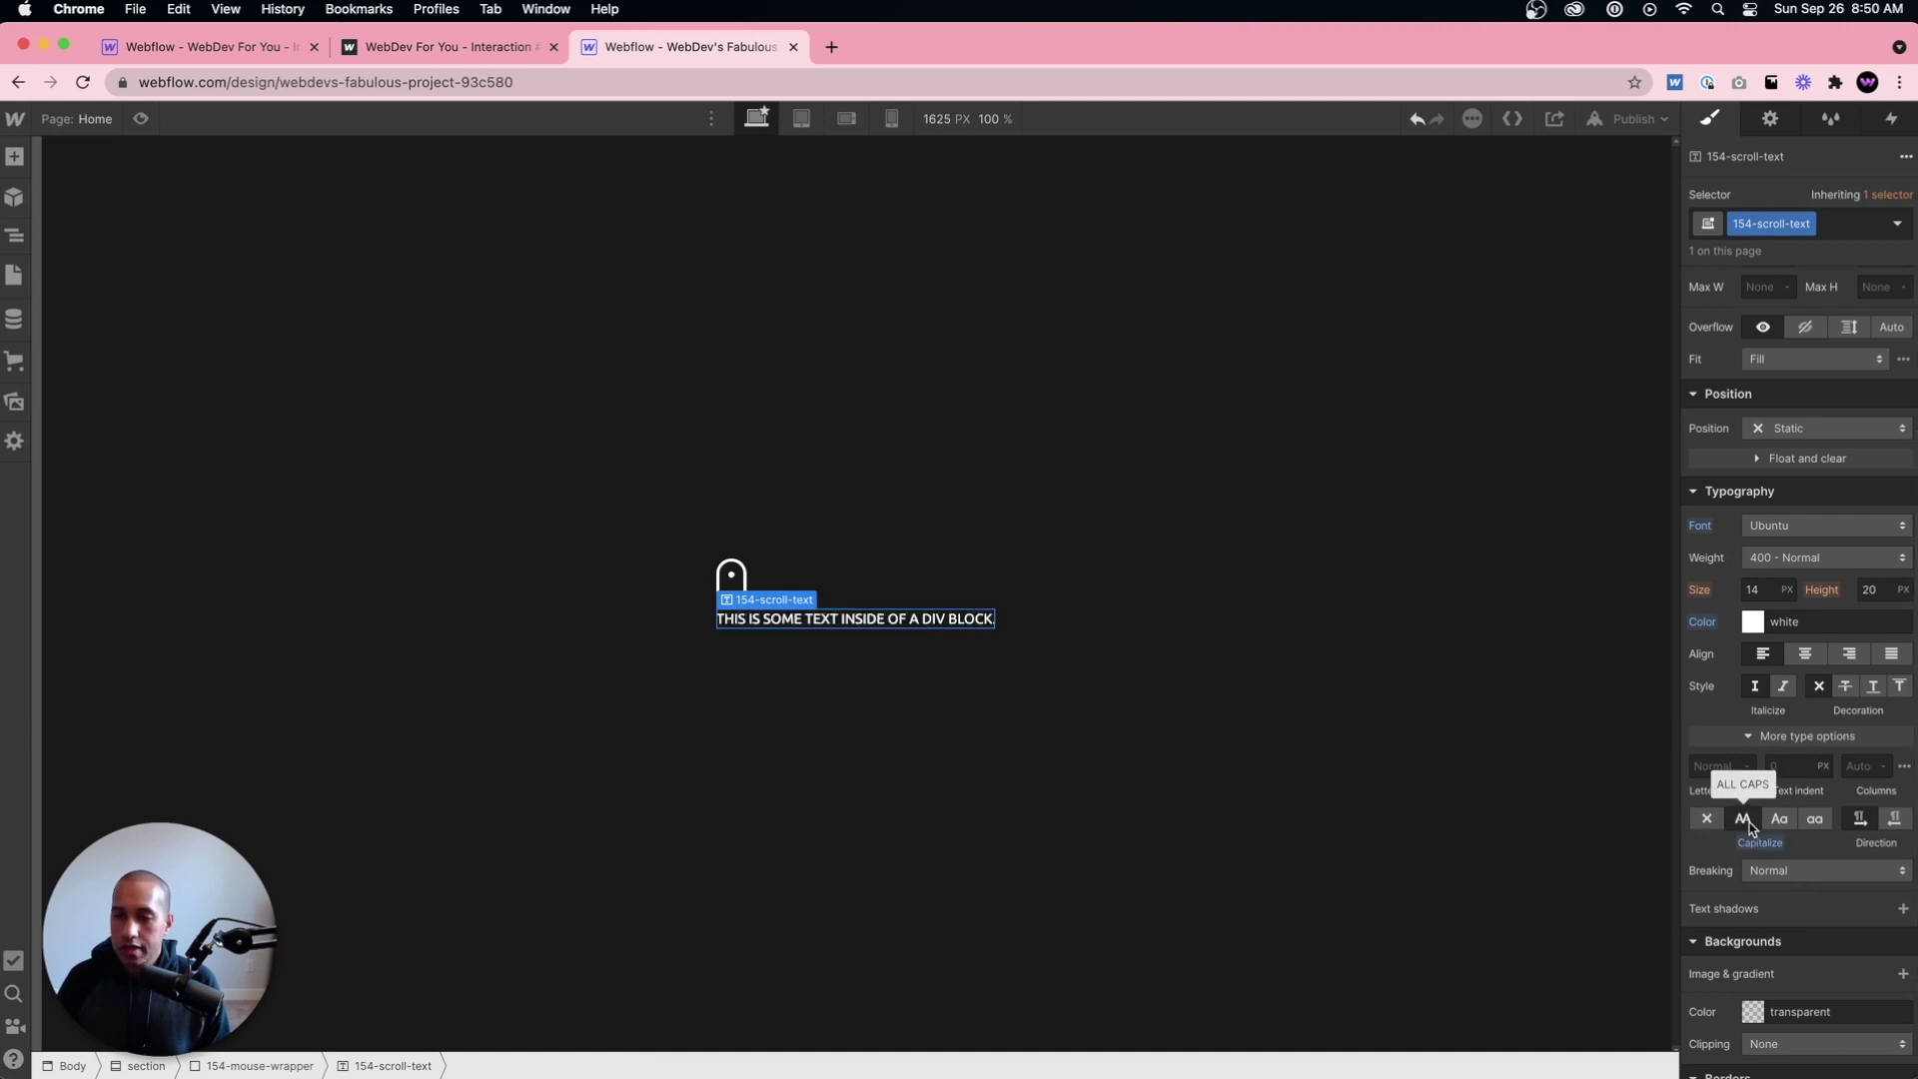
Step: Replace the placeholder text with 'SCROLL DOWN'
double_click(916, 625)
key("super+a")
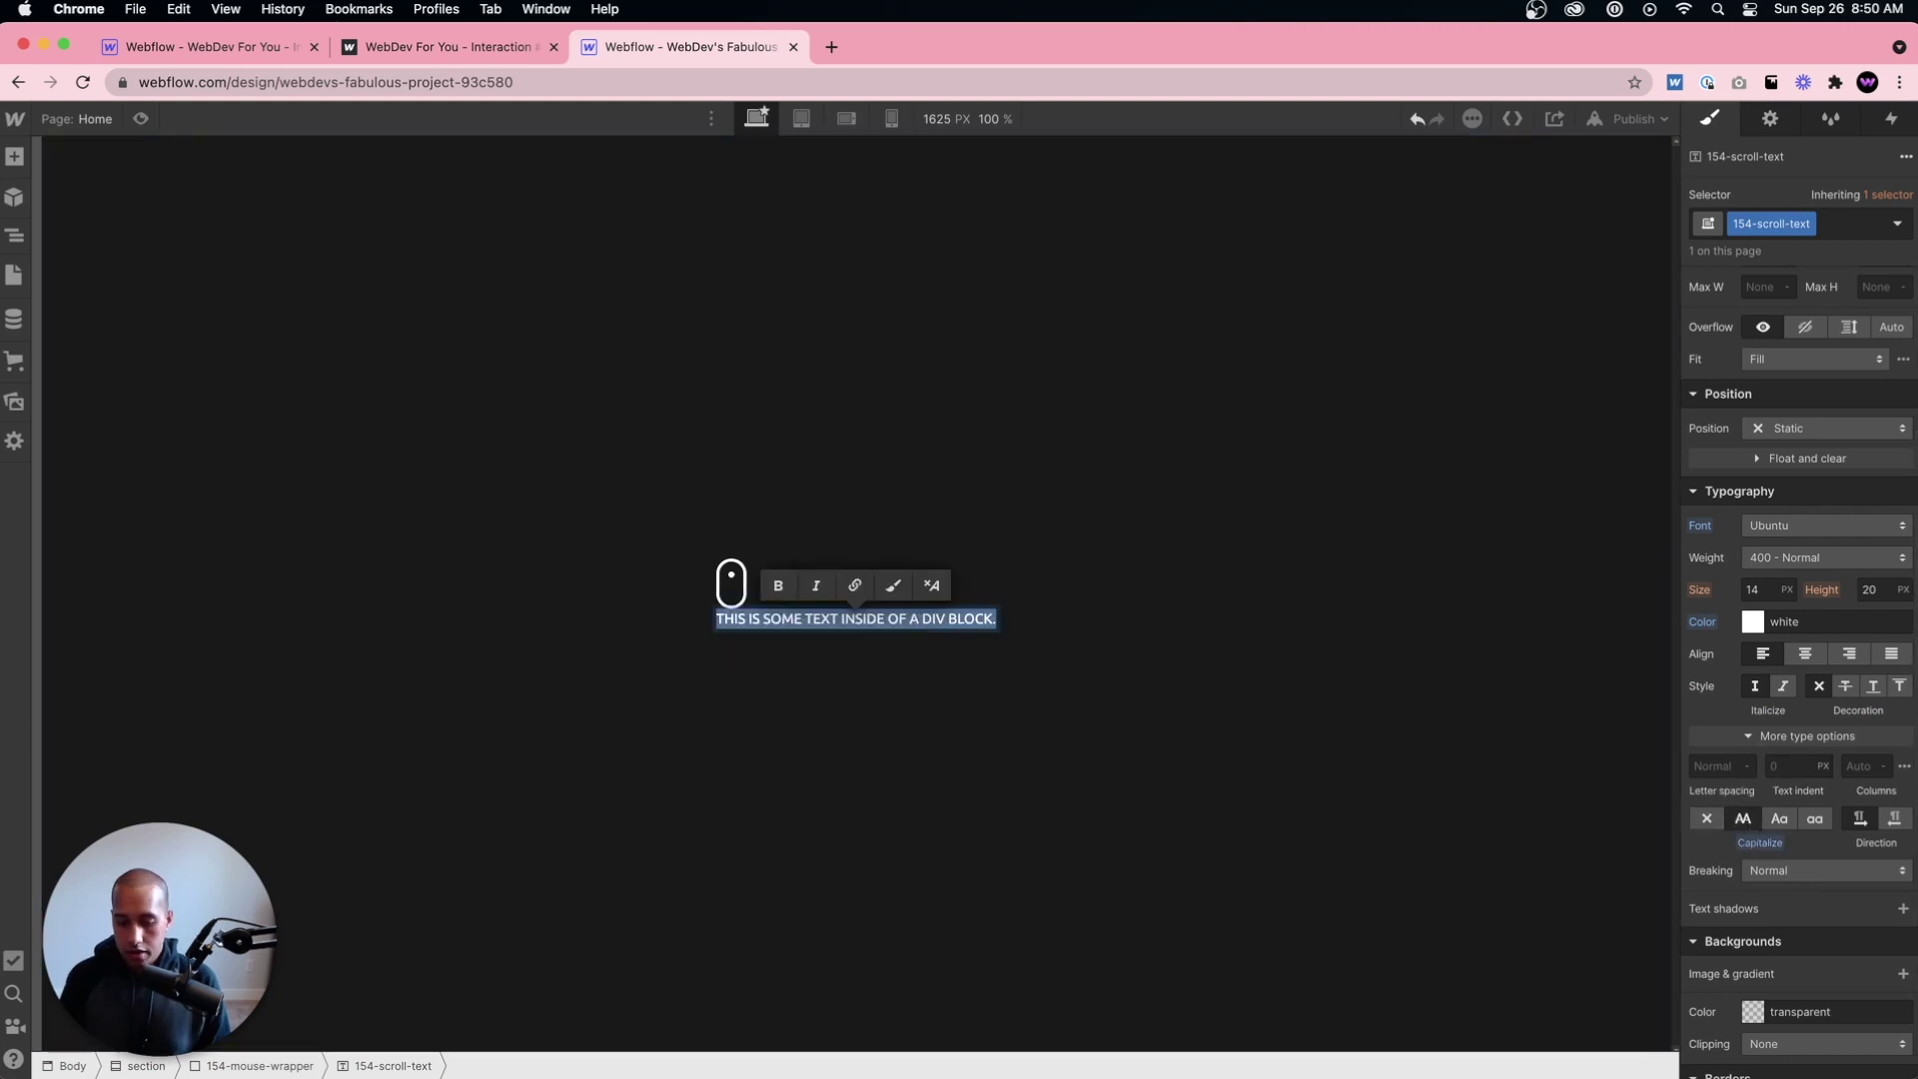
type("SCROLL DOWN")
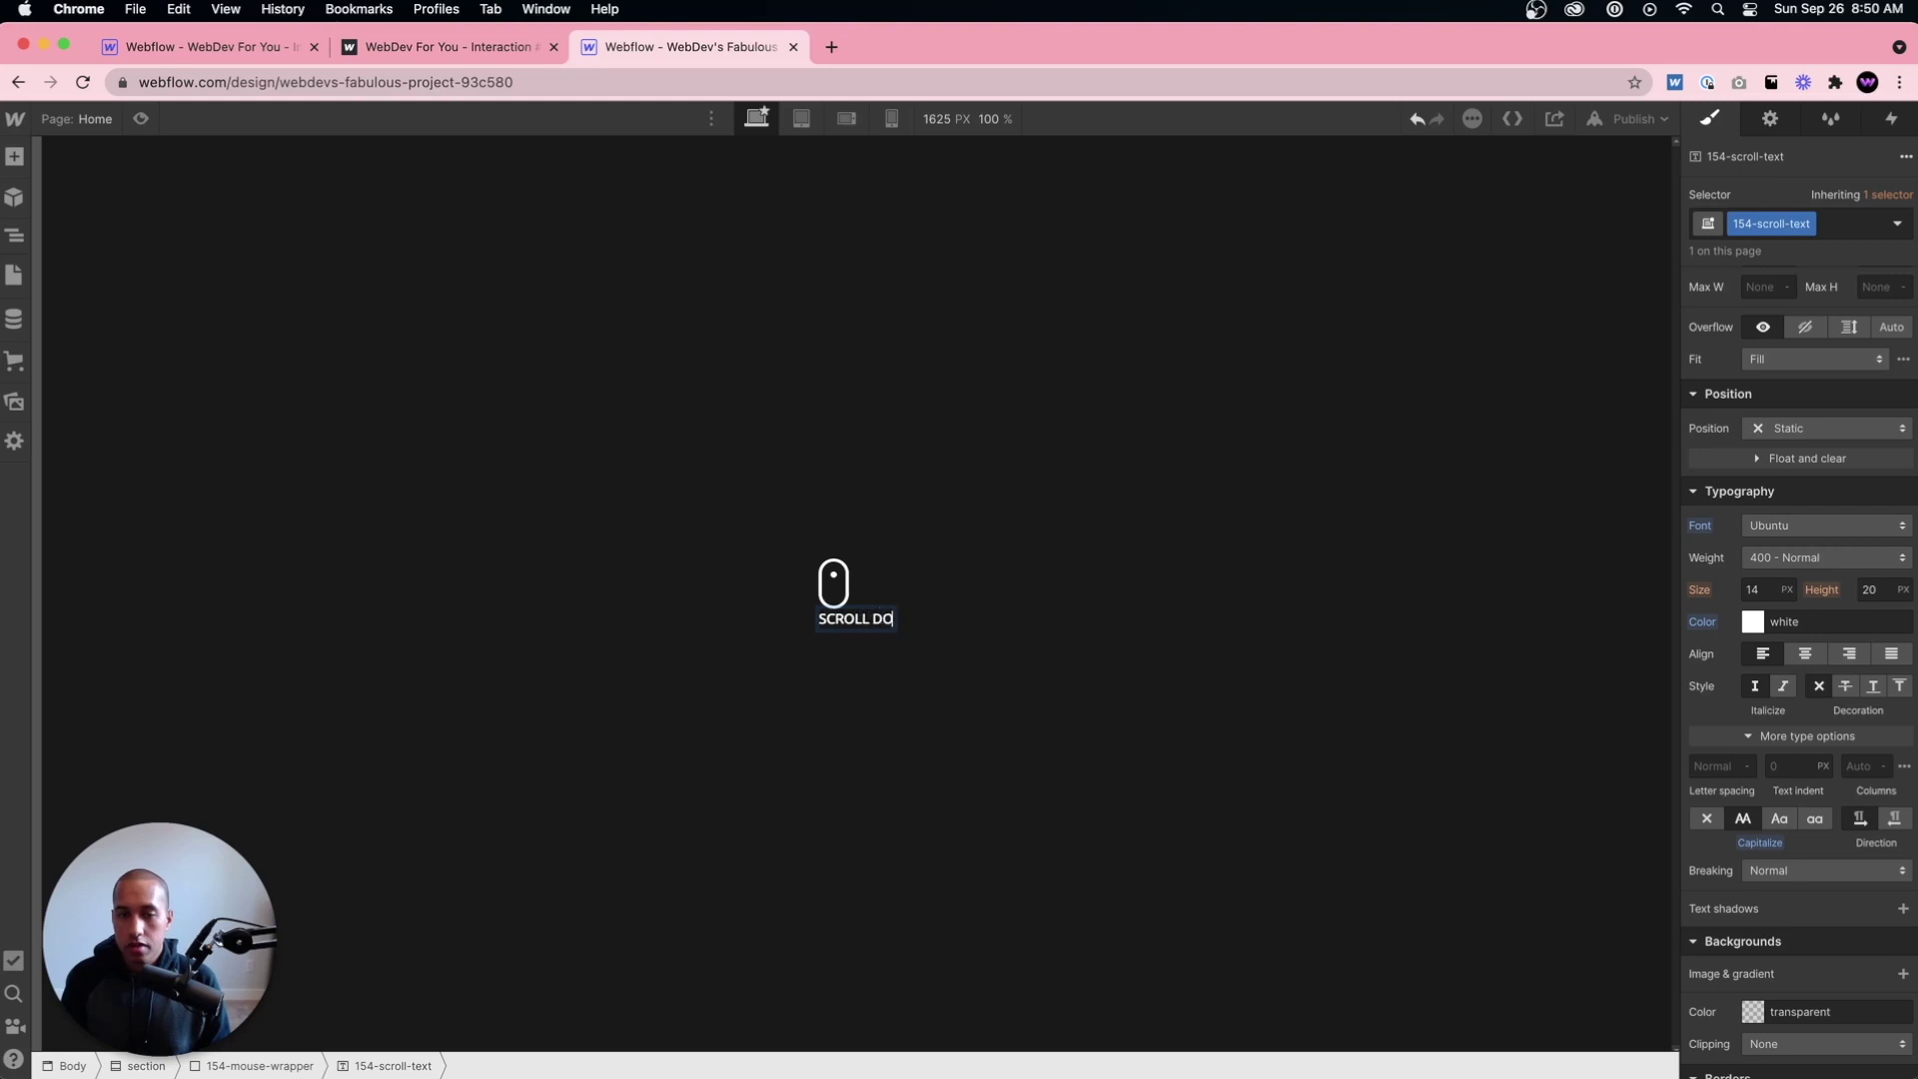
Step: Finish the SCROLL DOWN label and set its letter spacing to 3 px
left_click(956, 698)
left_click(876, 616)
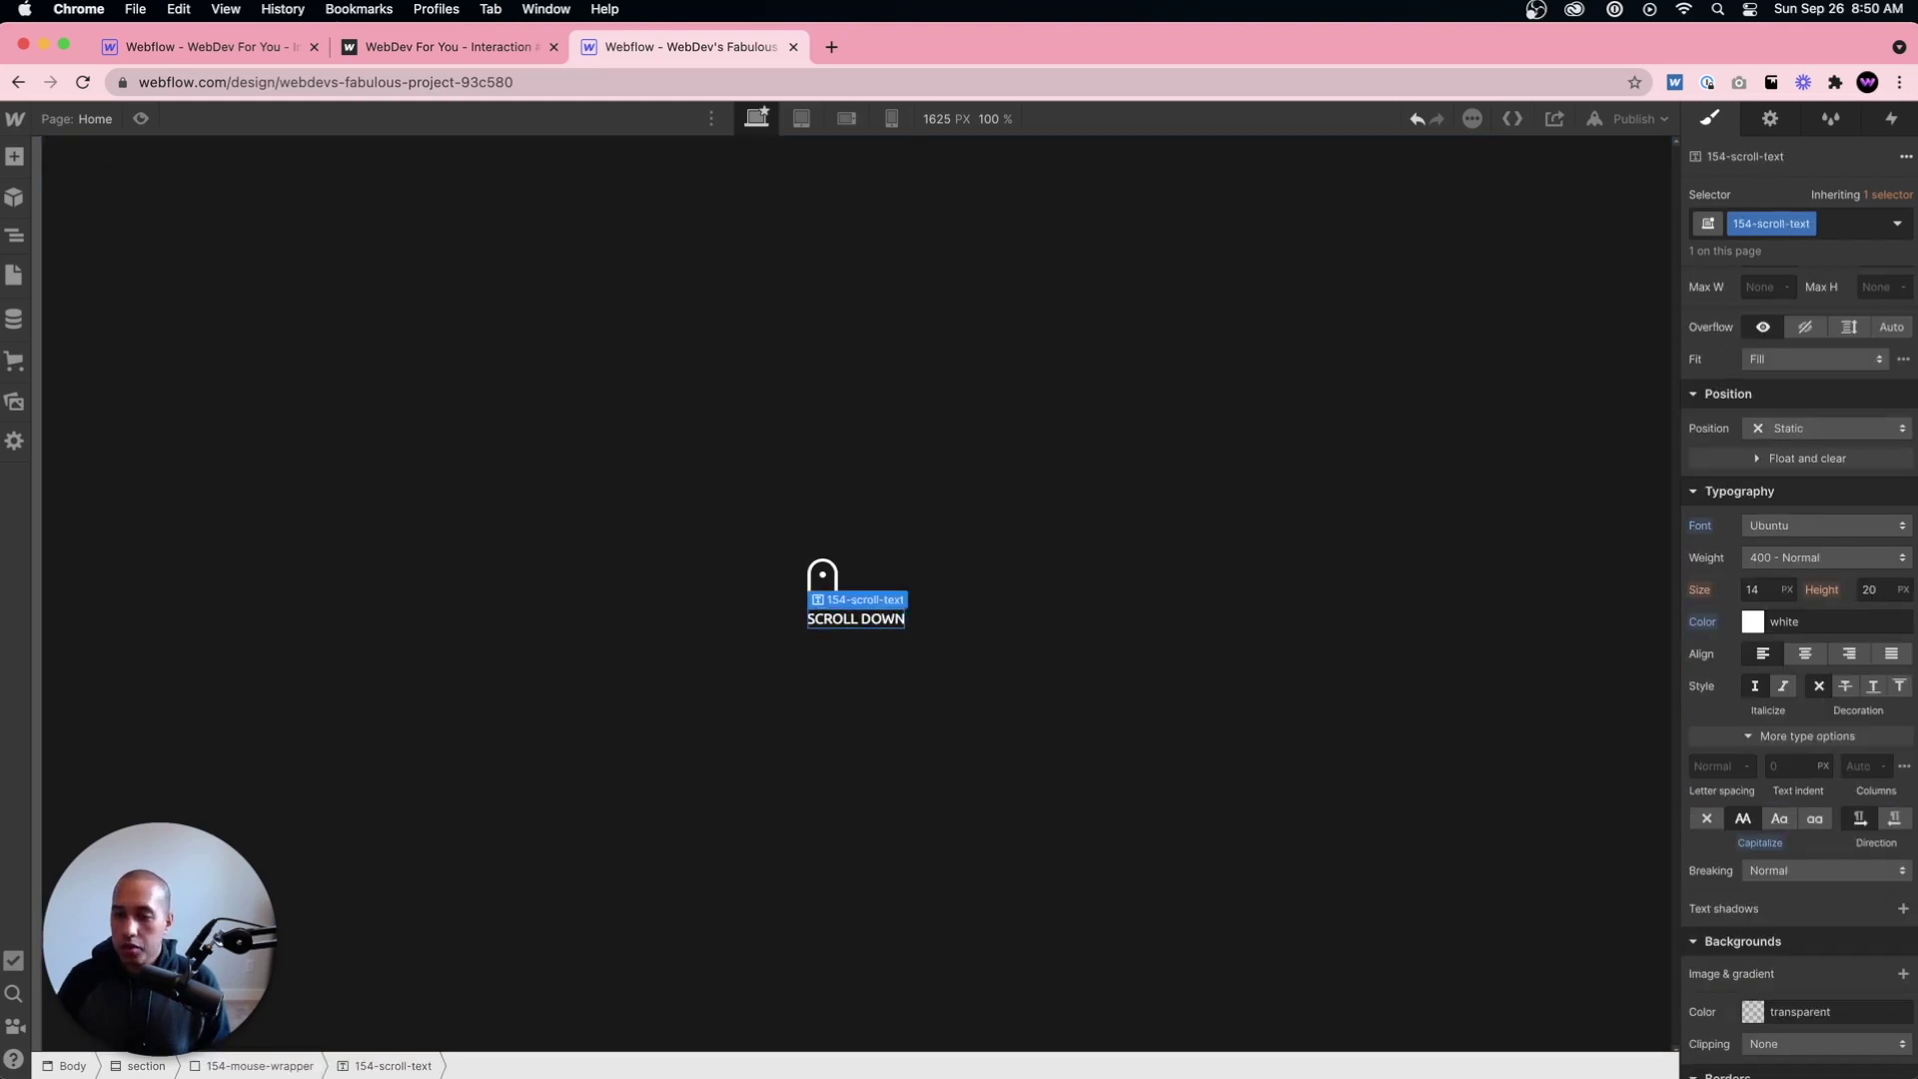
left_click(1720, 767)
type("2")
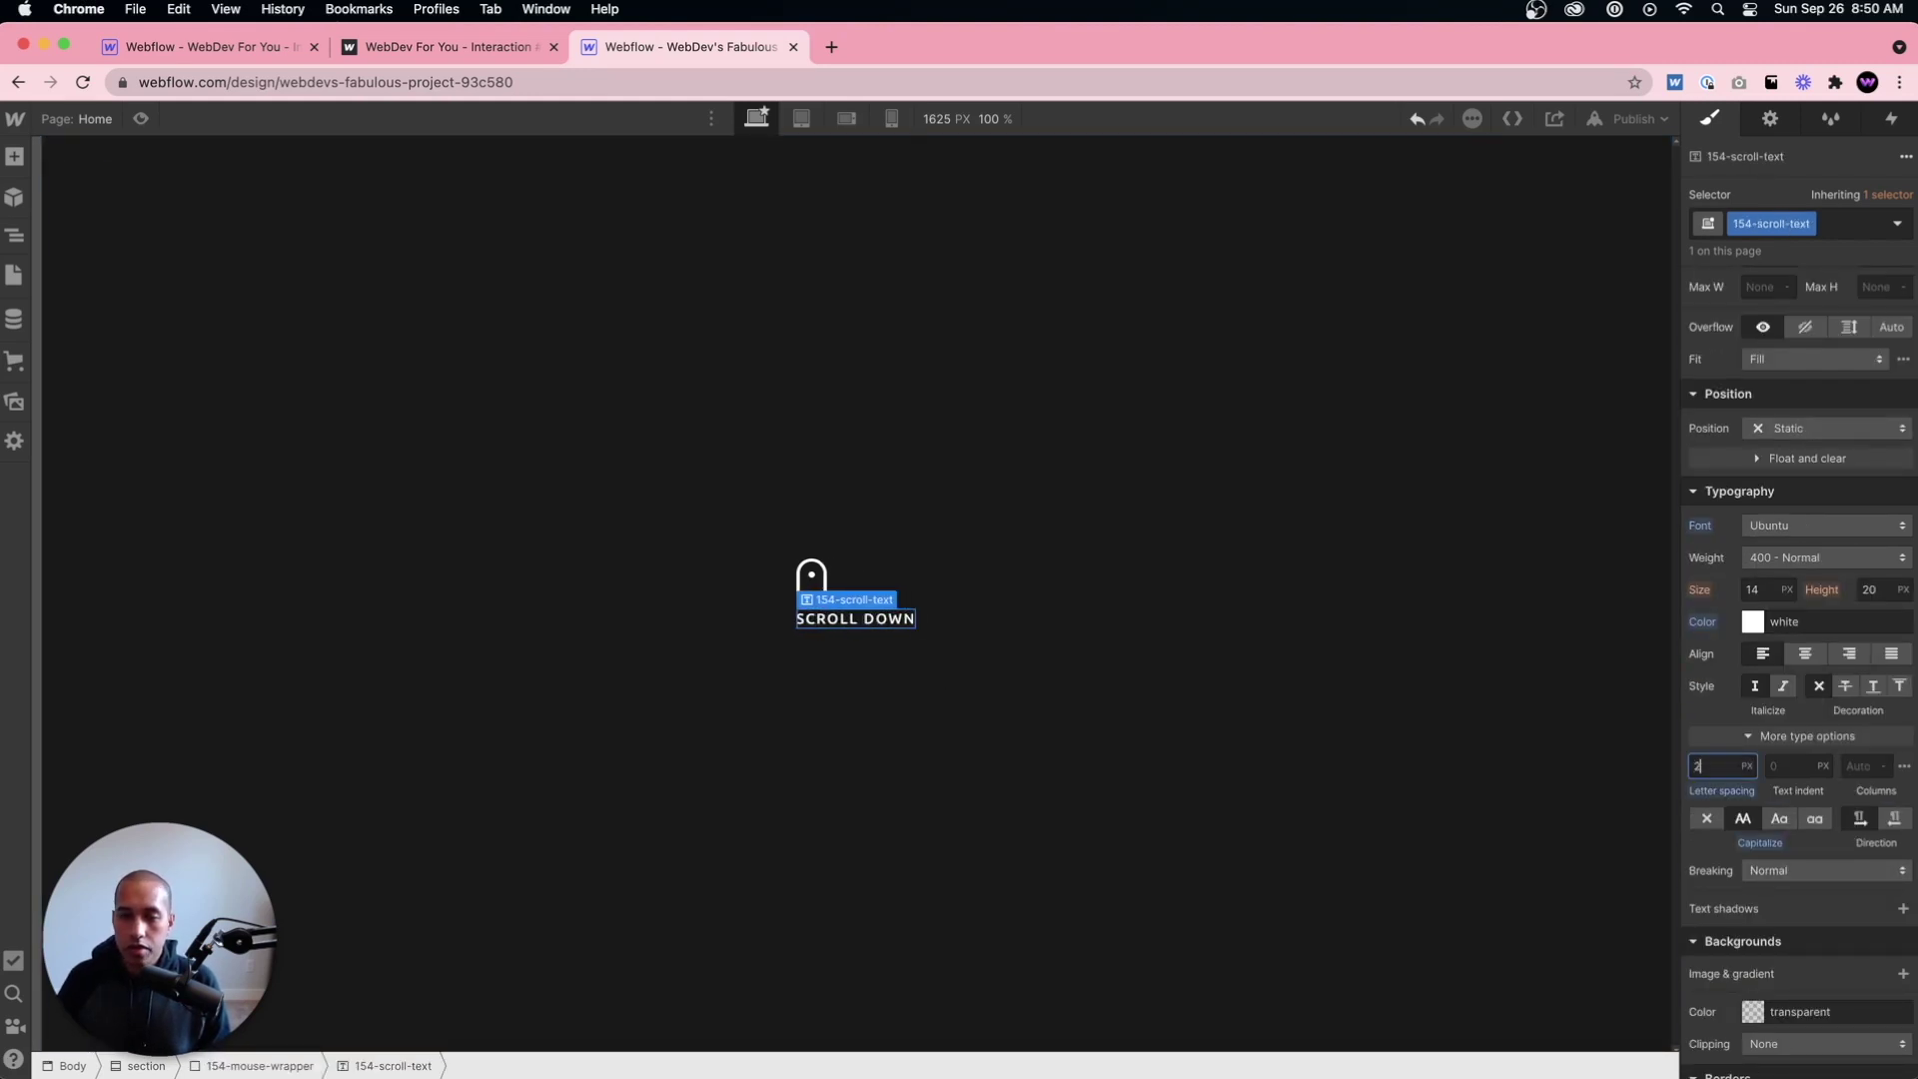
key("Up")
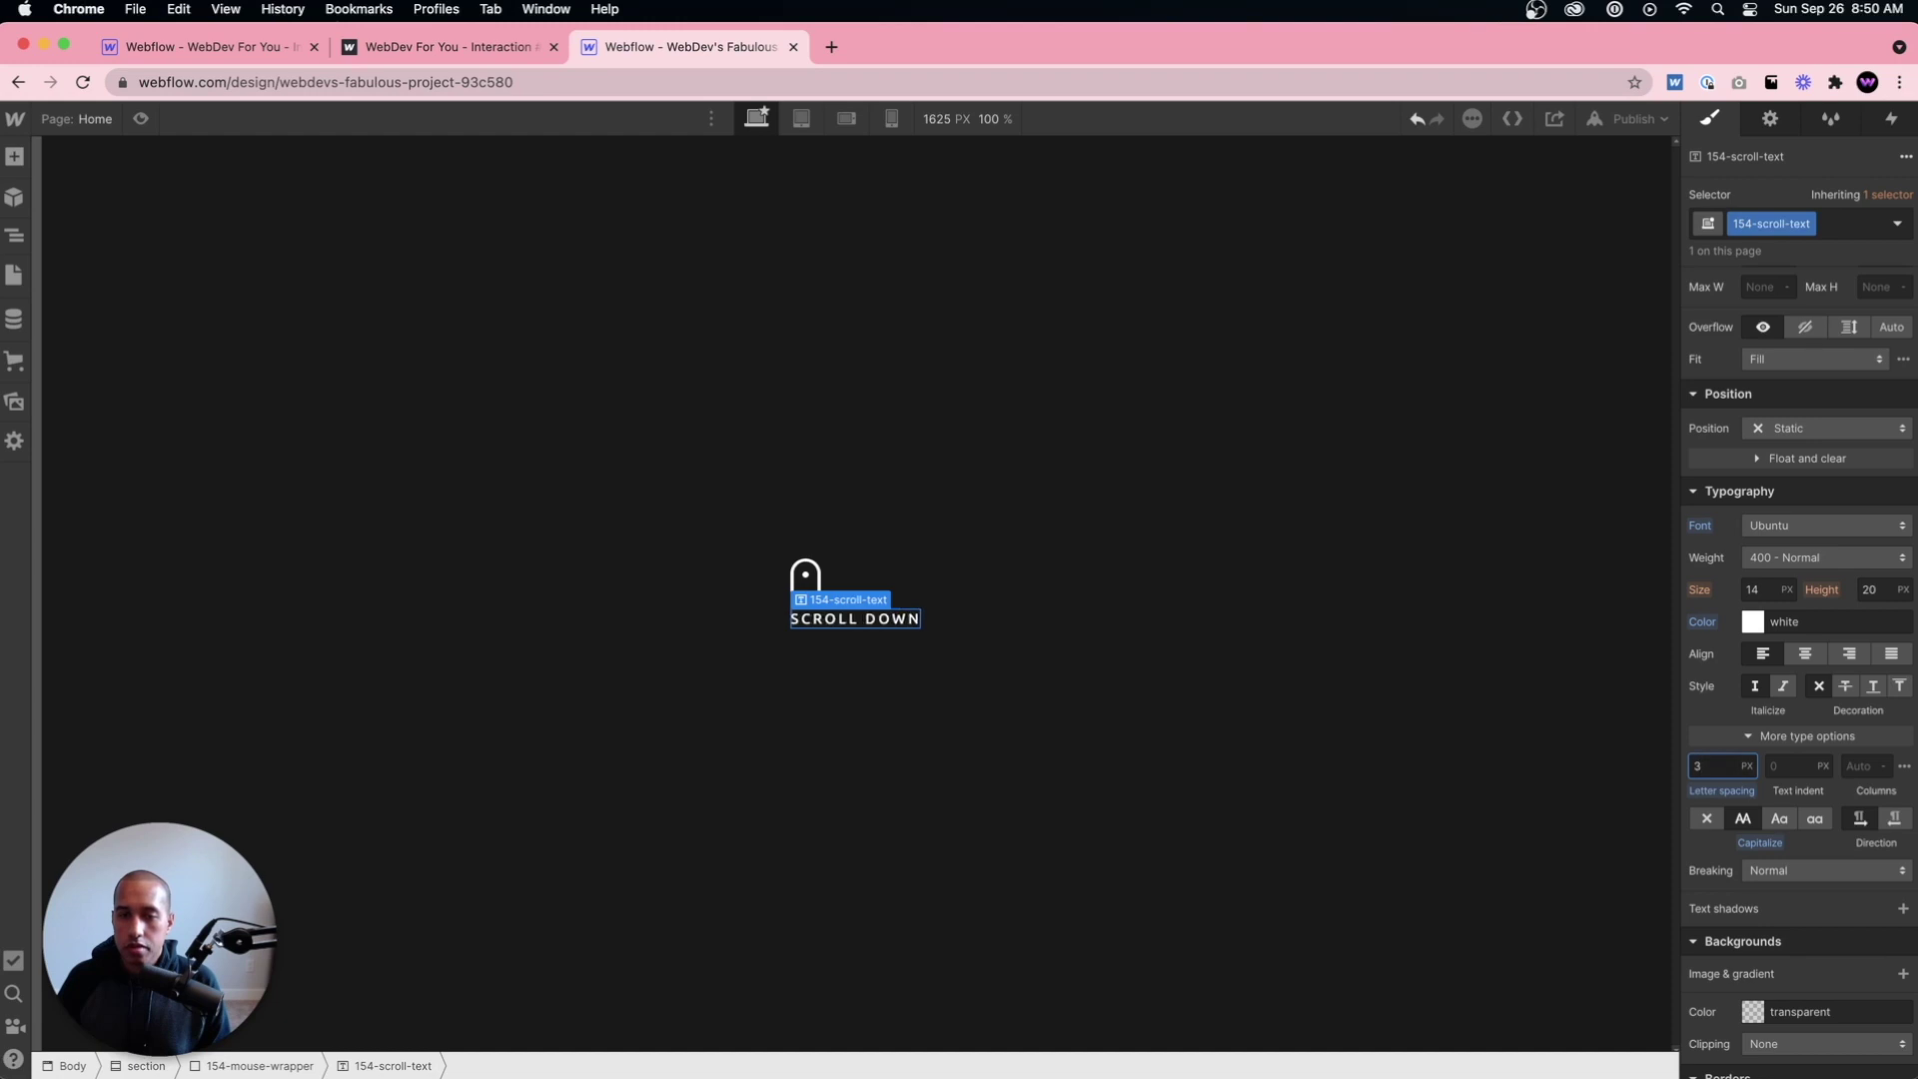
key("Up")
key("Up")
key("Up")
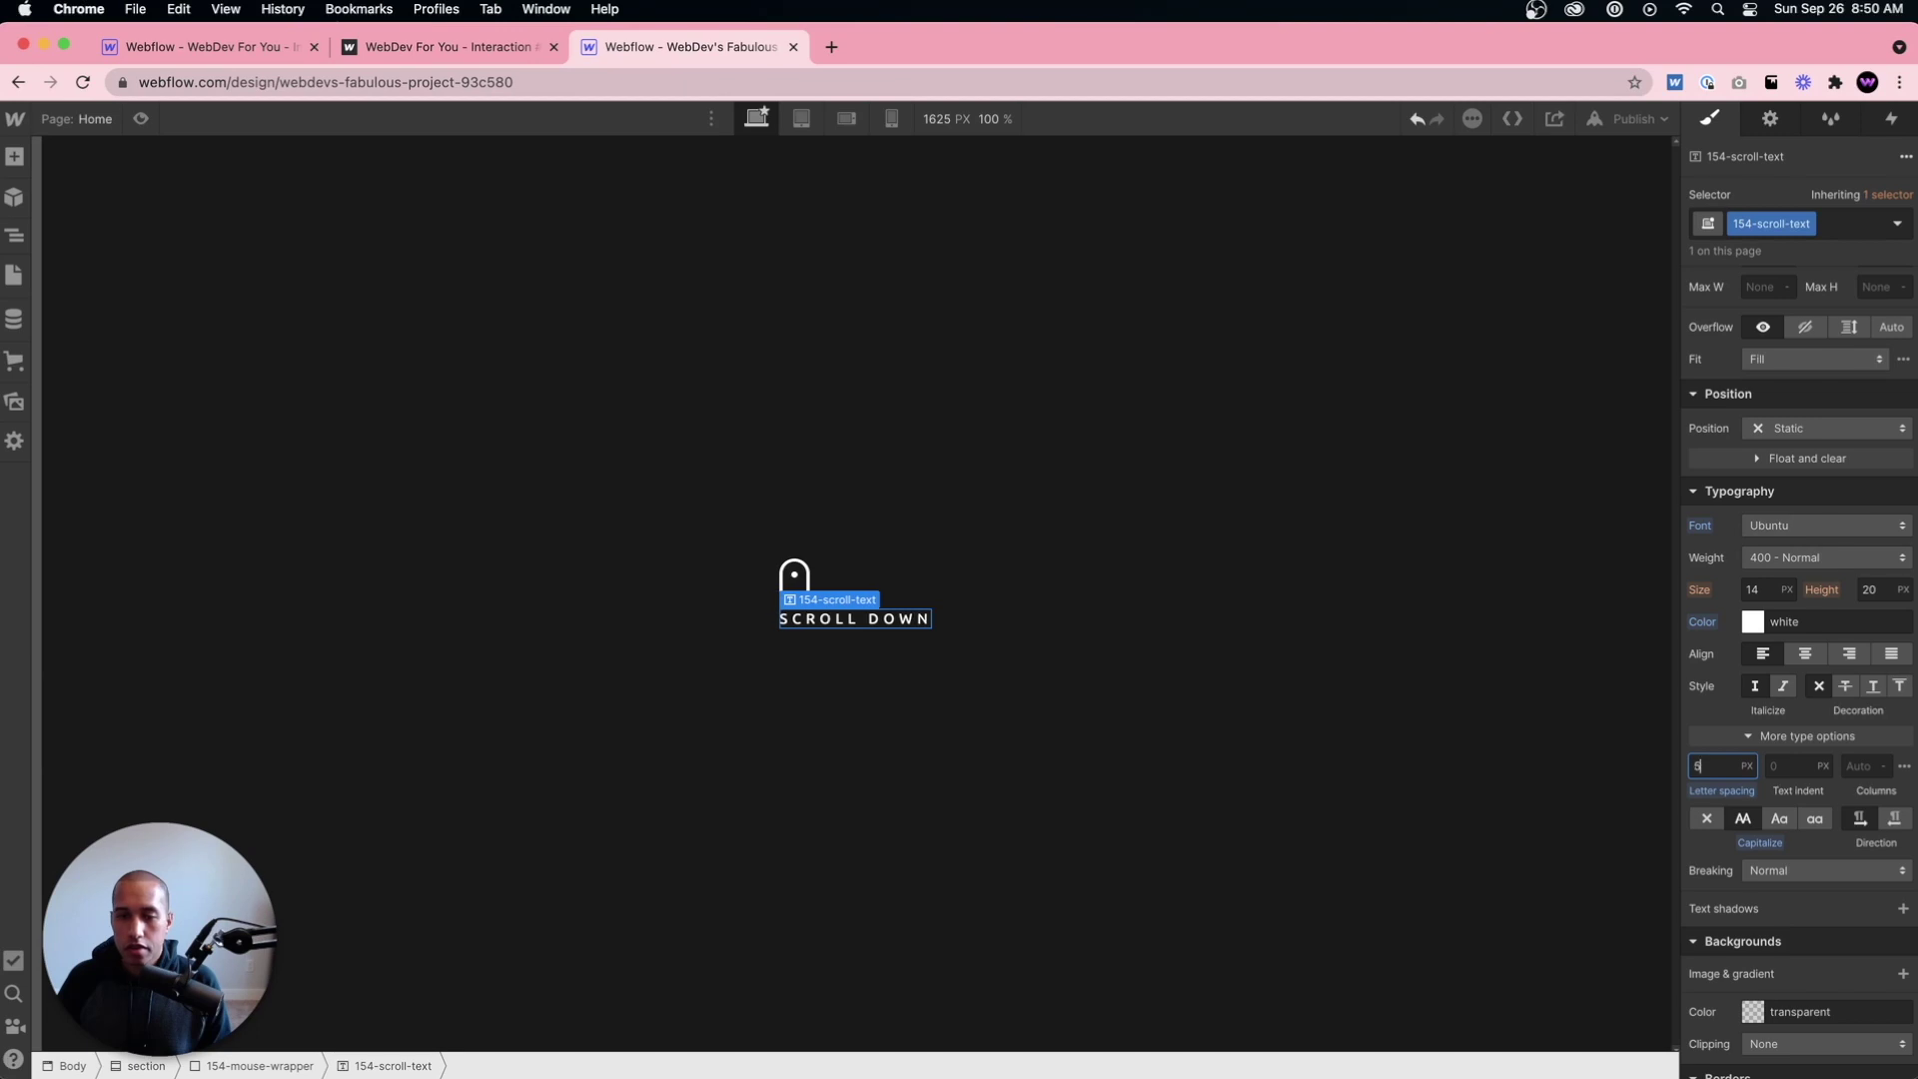
key("Down")
key("Down")
key("Down")
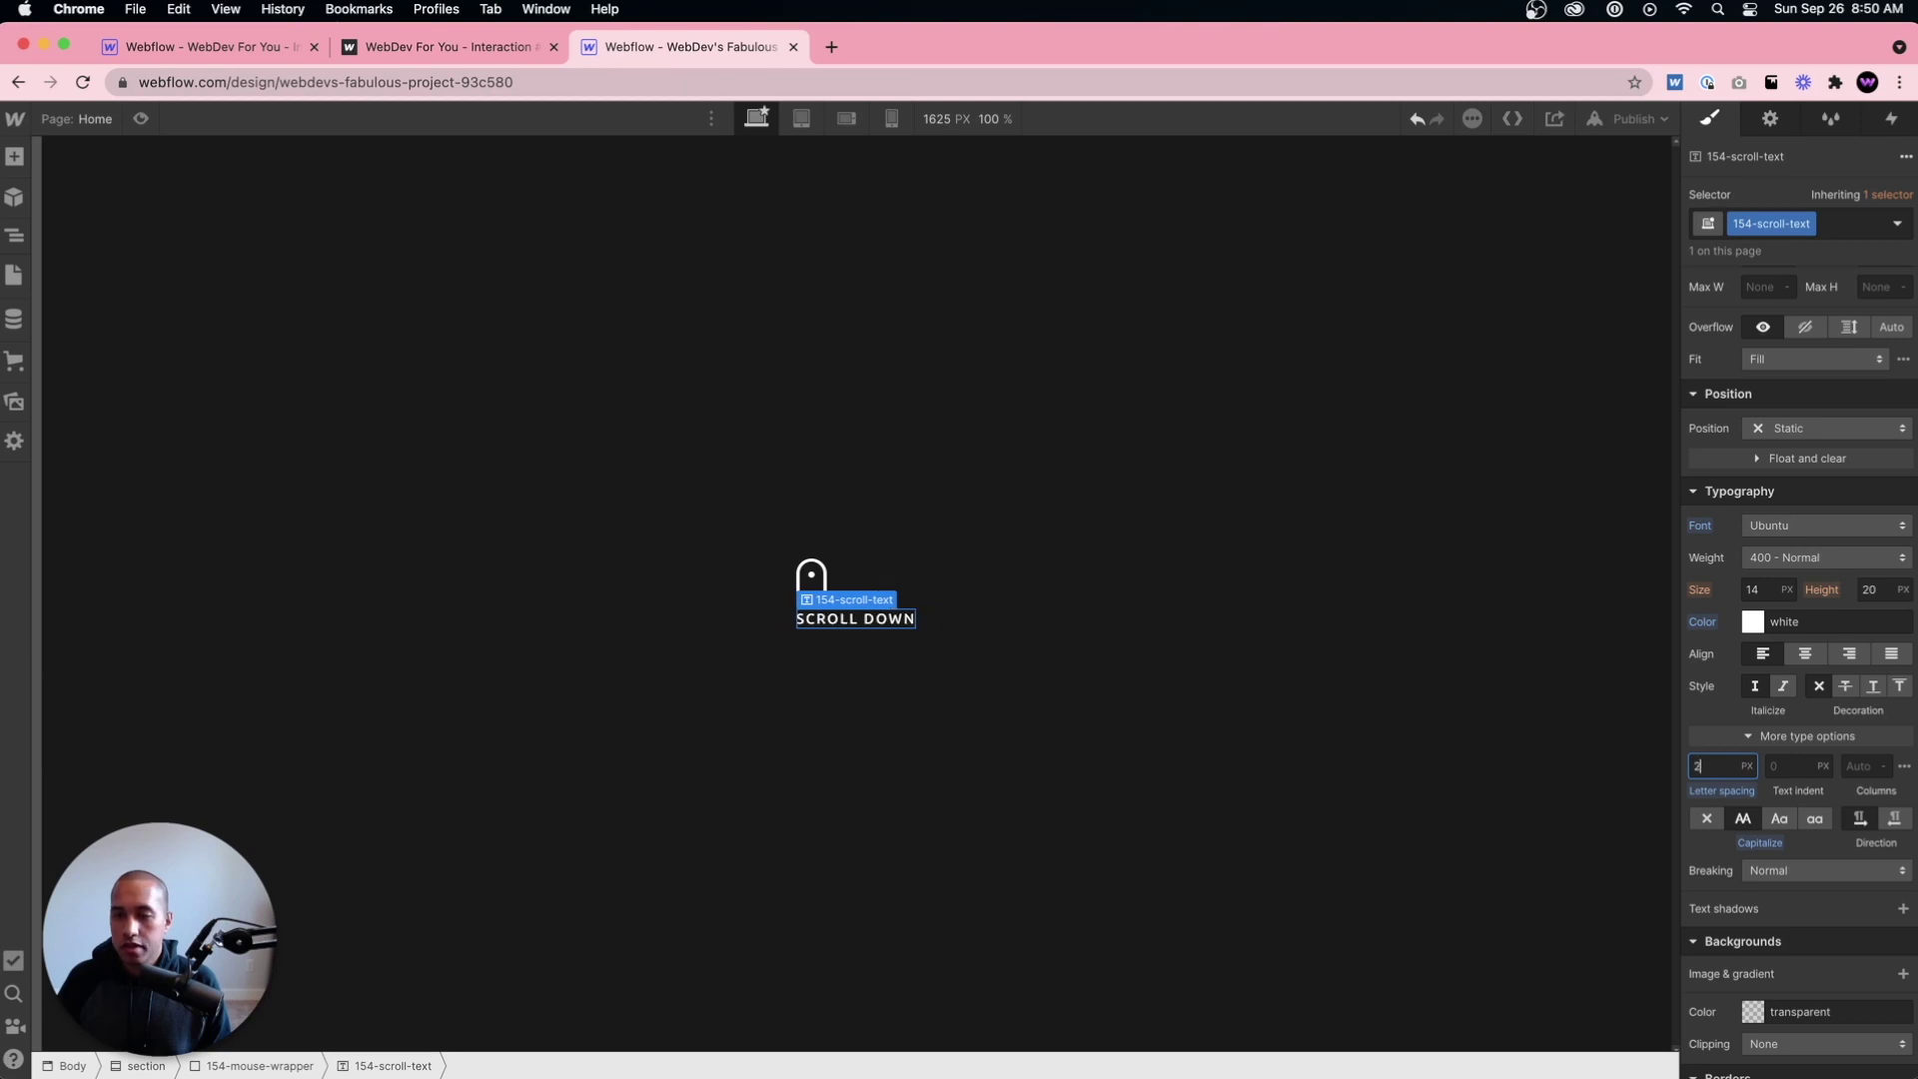
left_click(815, 590)
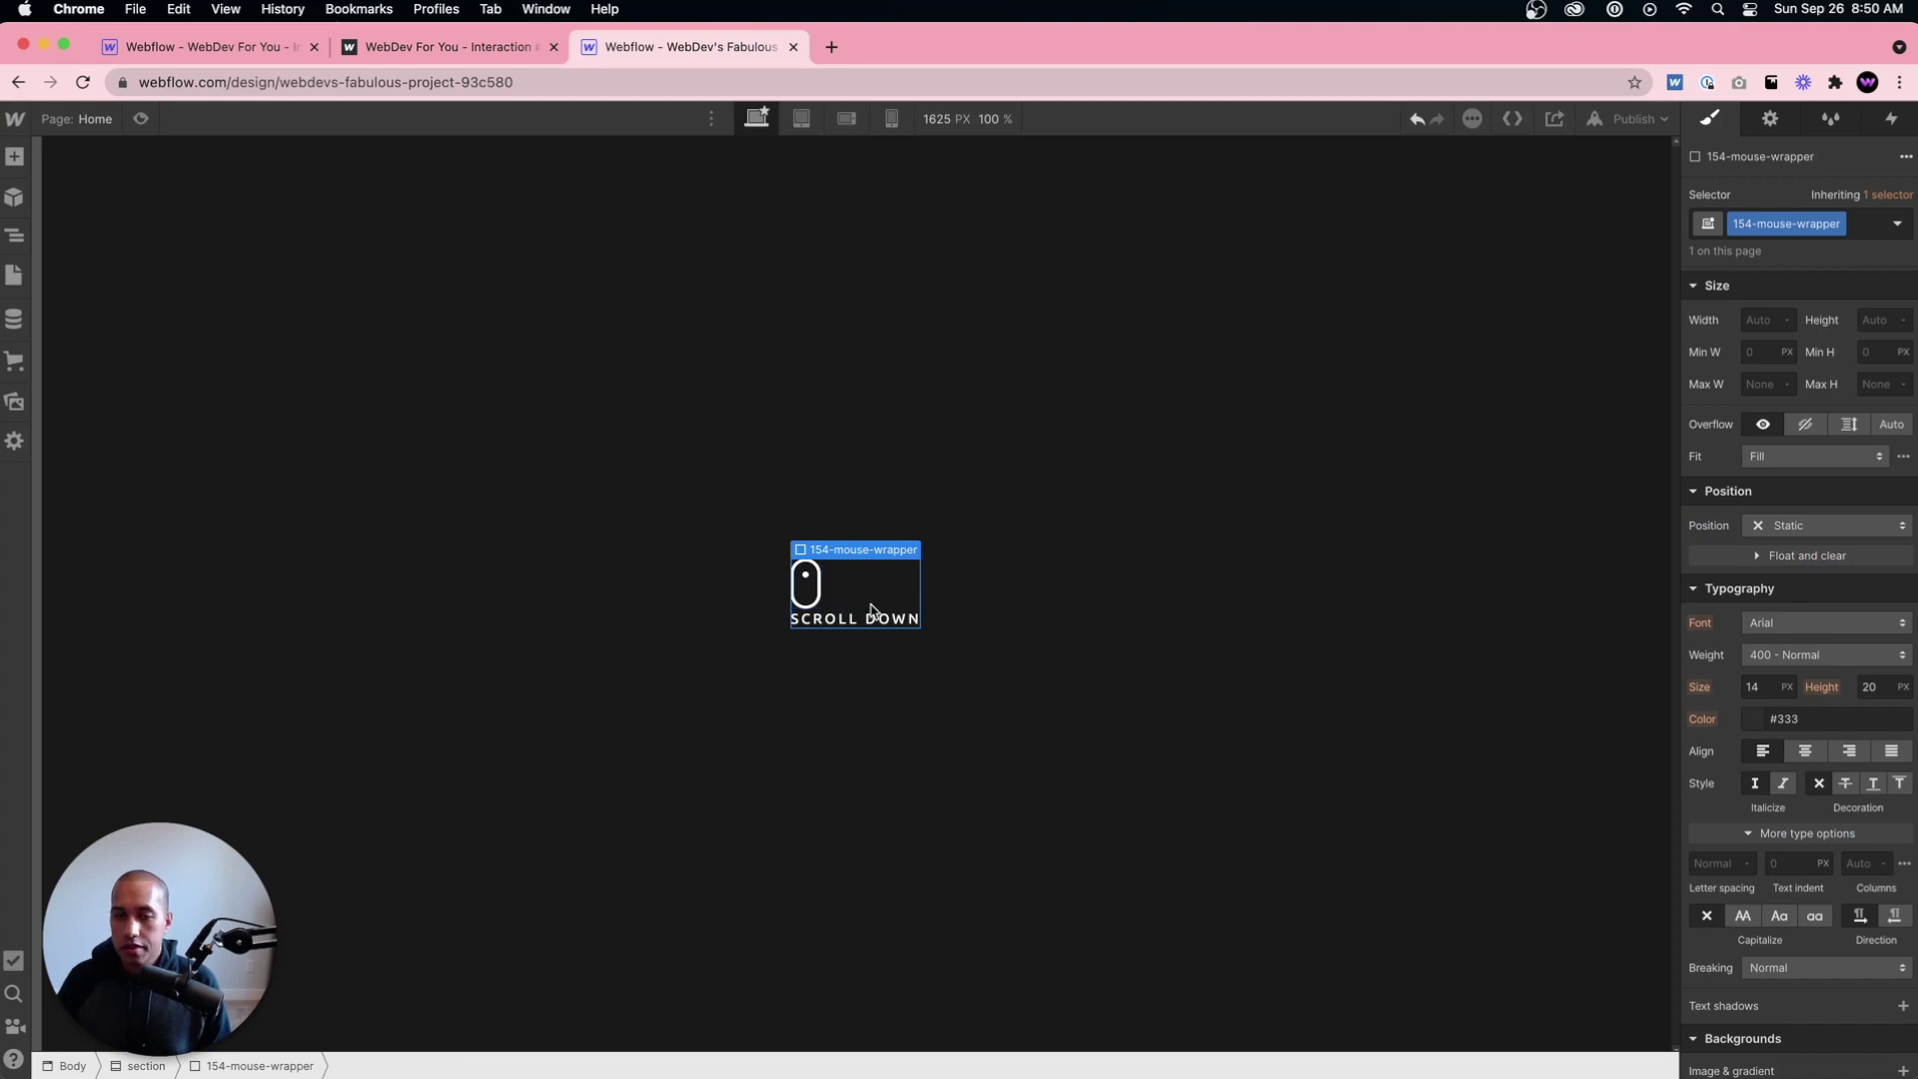
Step: Set the mouse wrapper to Flex, vertical direction, with items aligned center
scroll(1763, 557, "up", 1)
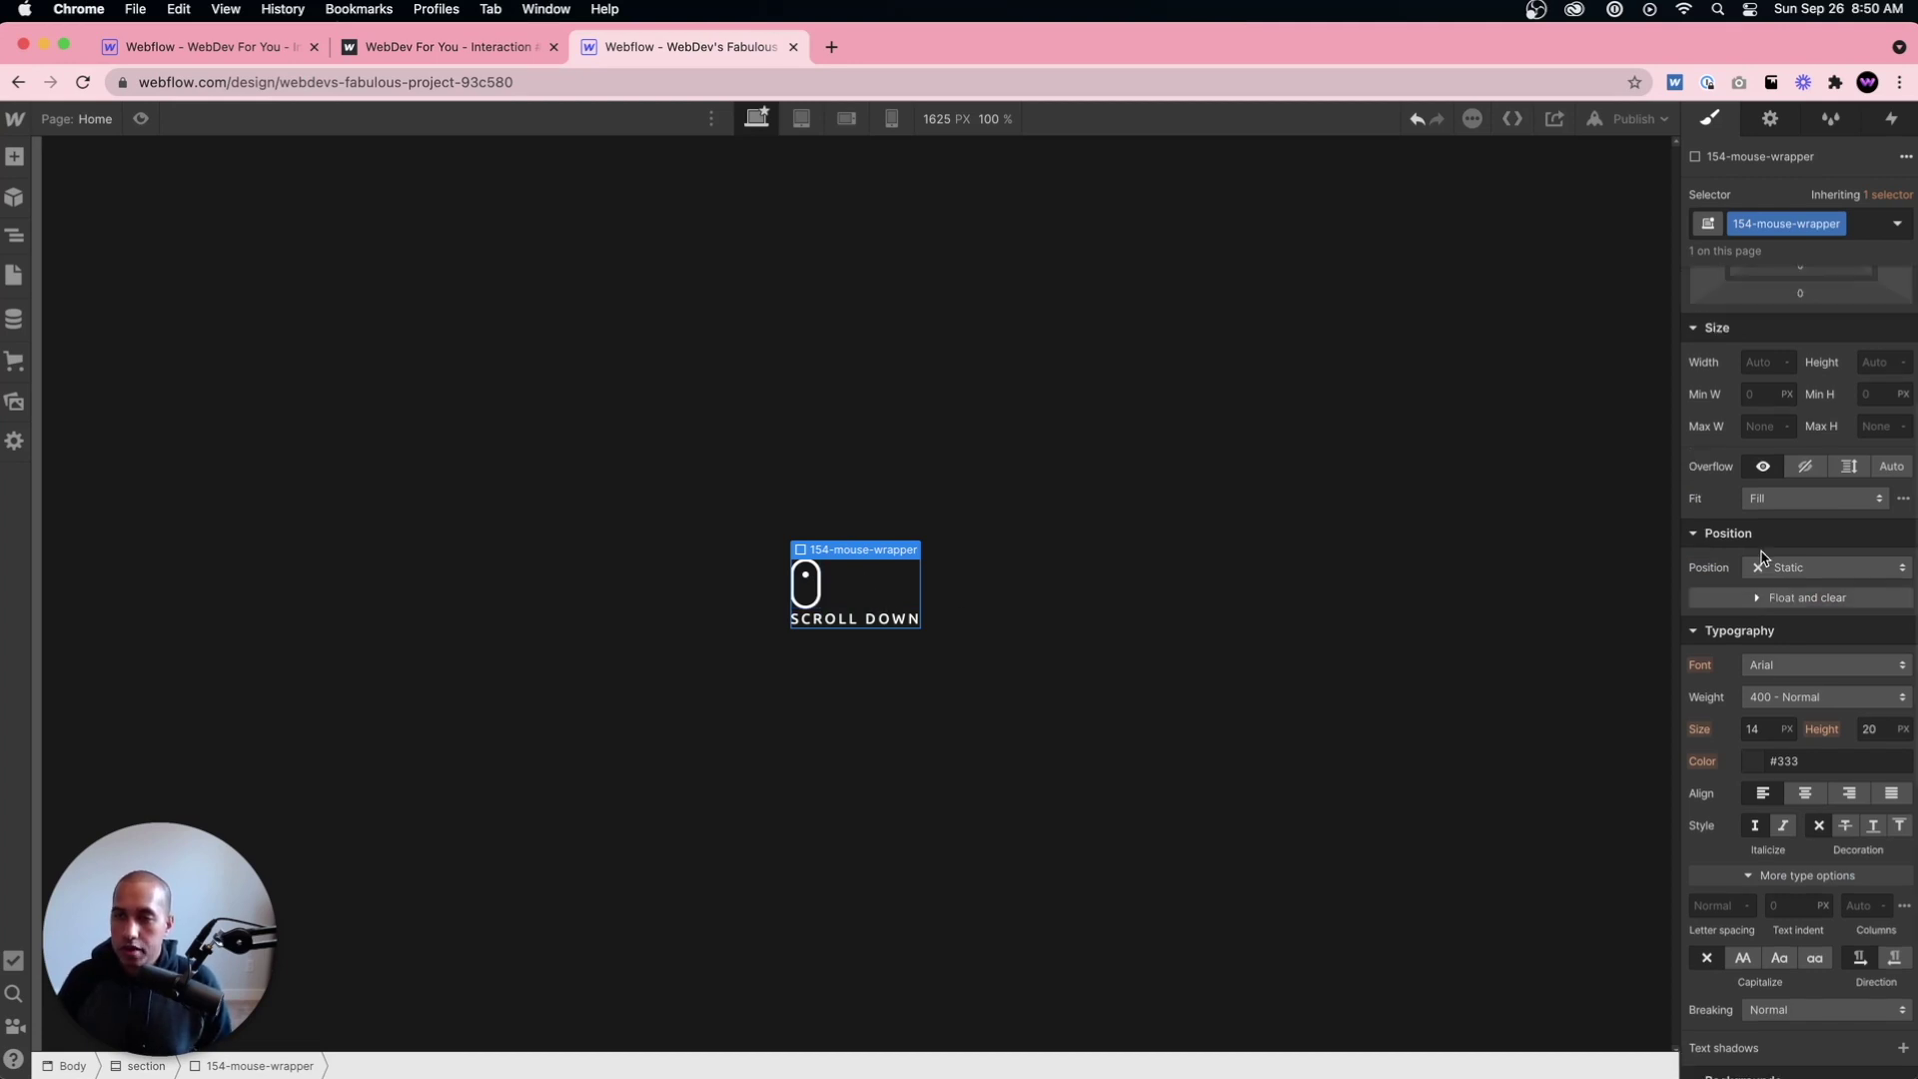
scroll(1763, 557, "up", 5)
left_click(1785, 412)
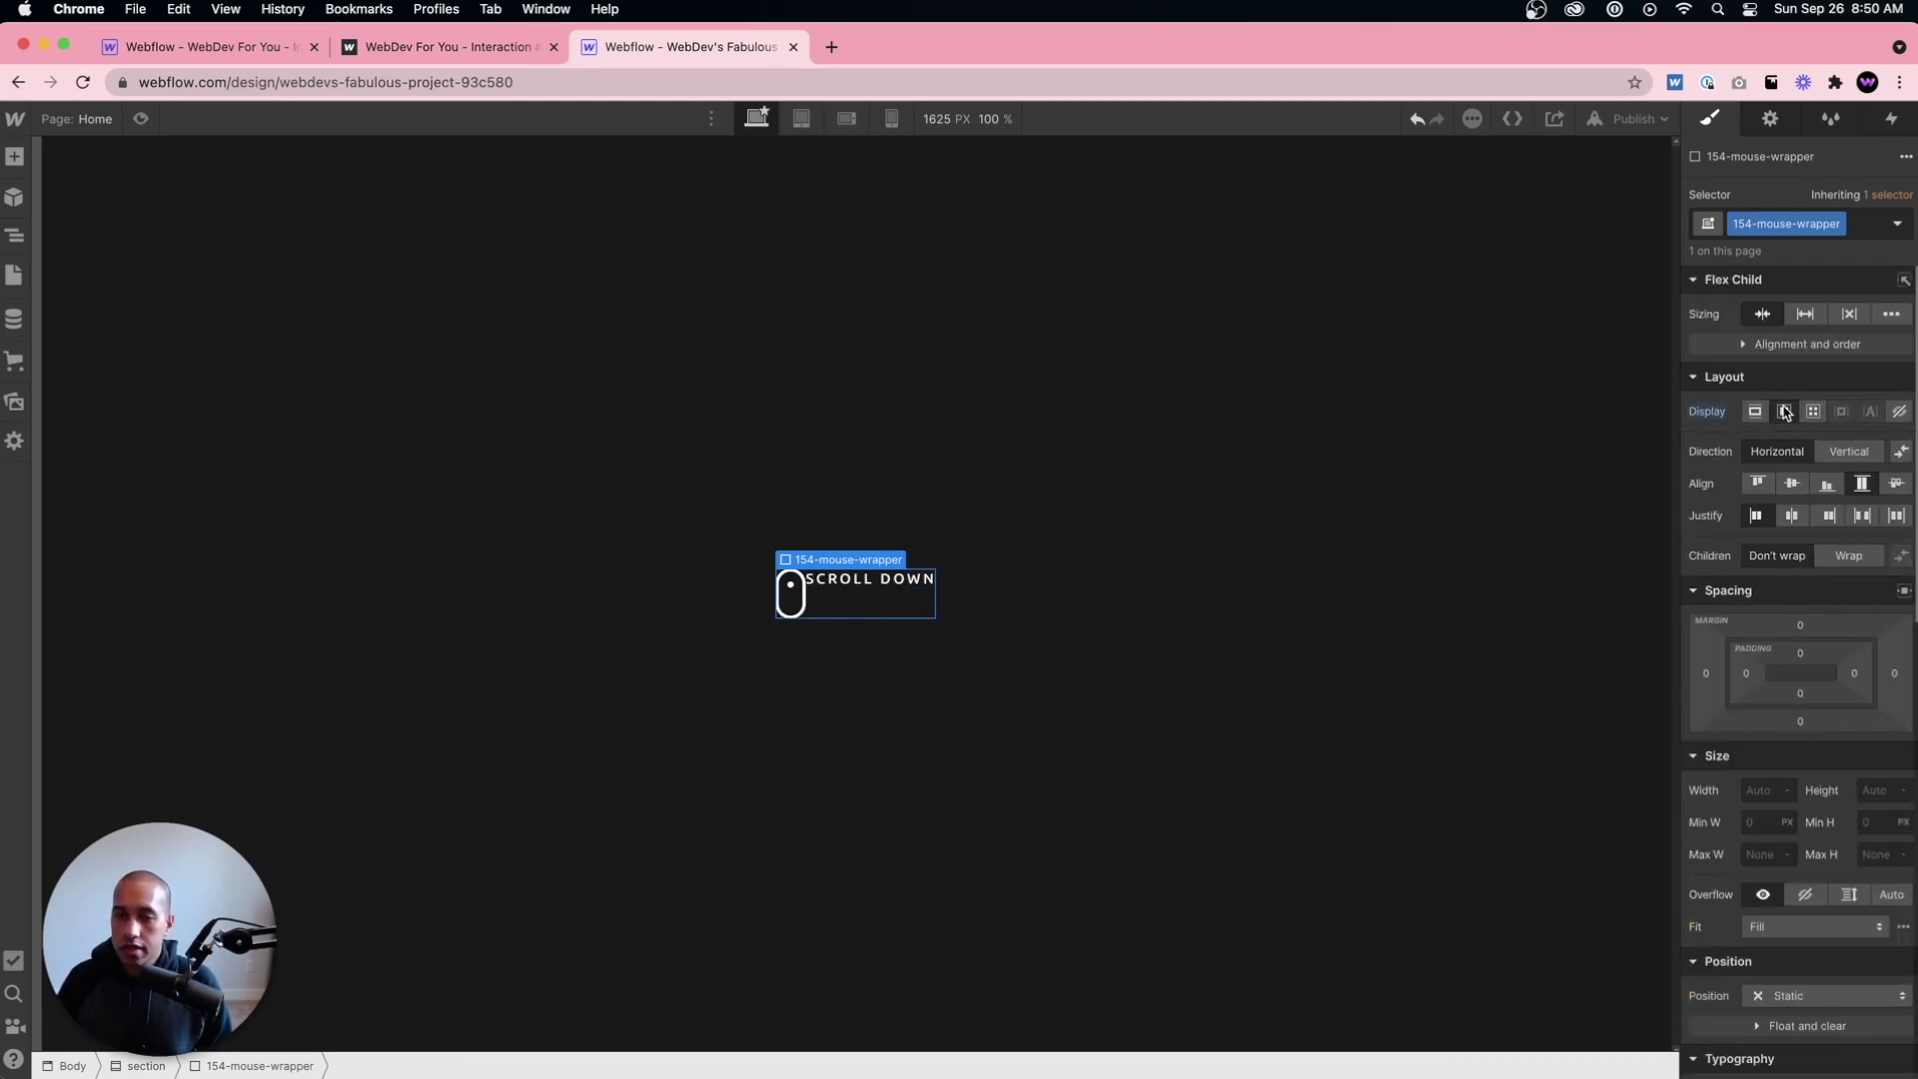
left_click(1843, 456)
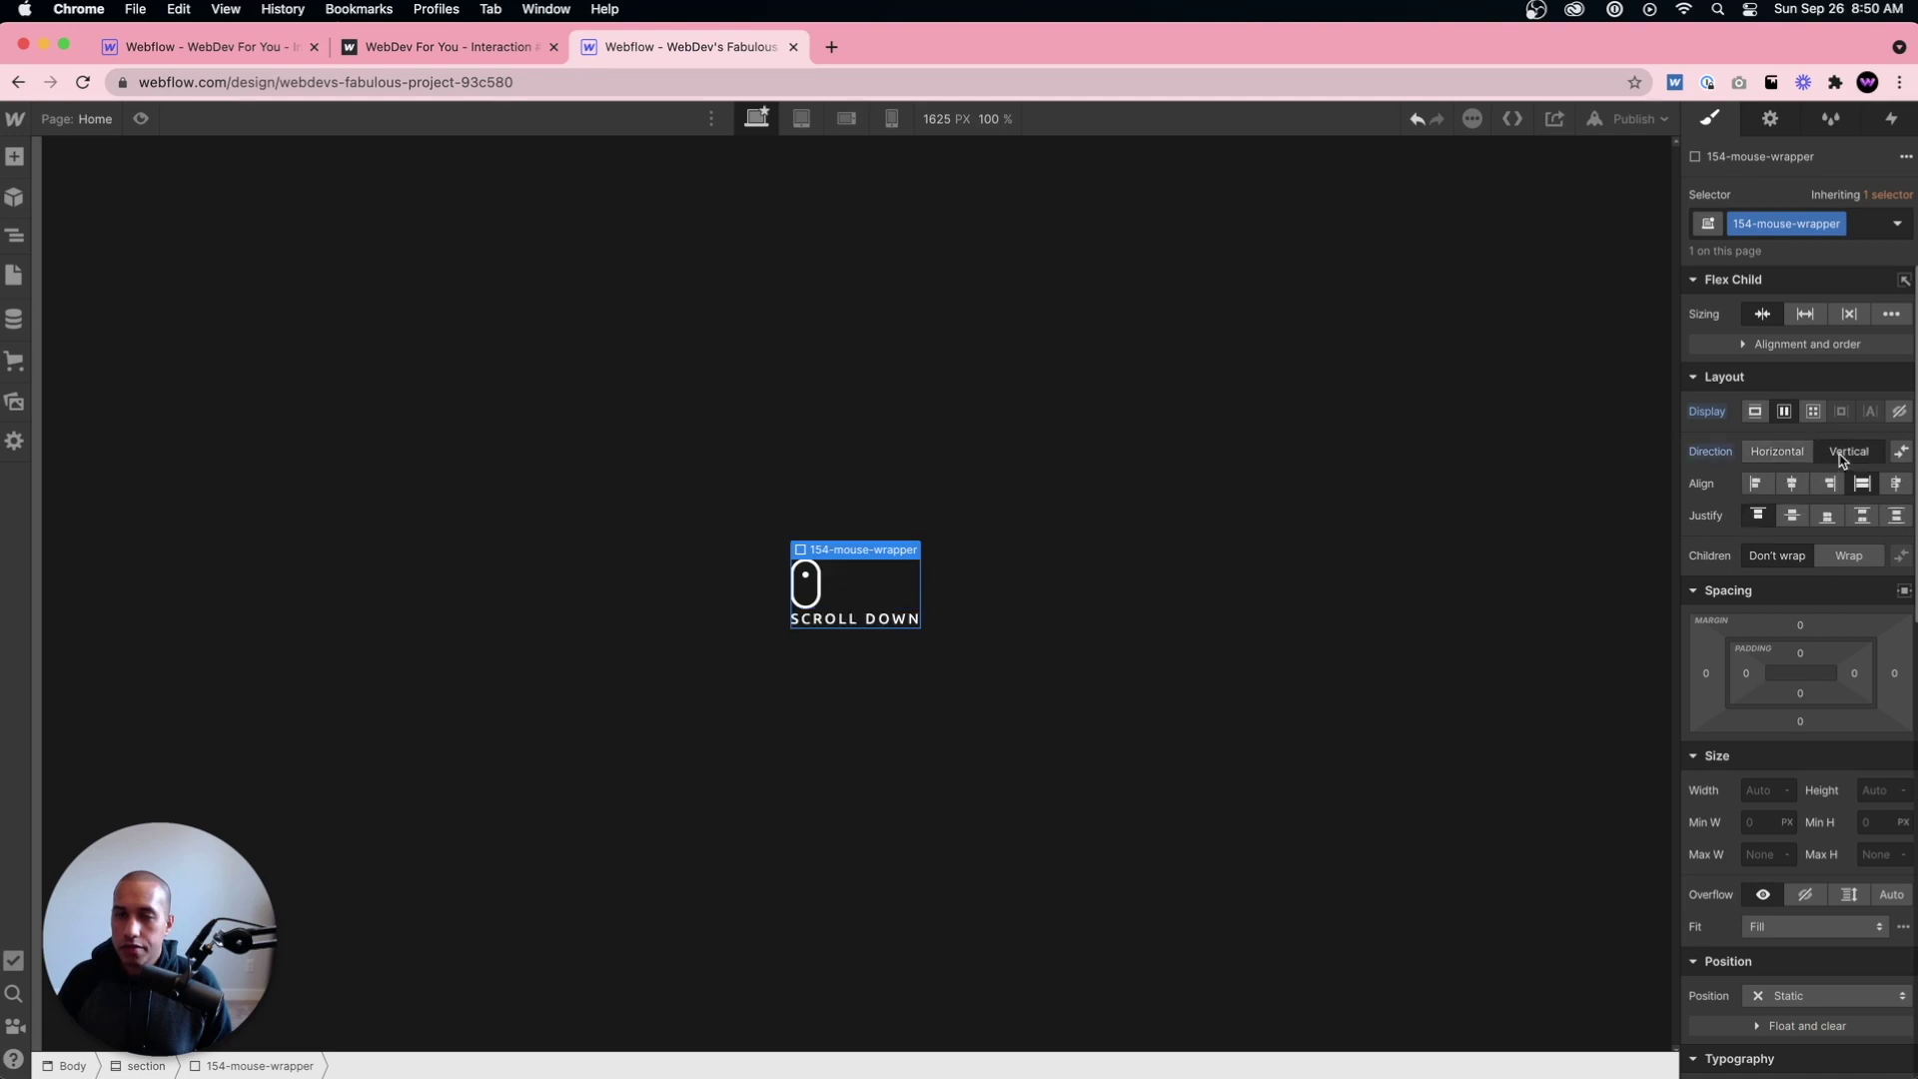
left_click(1792, 484)
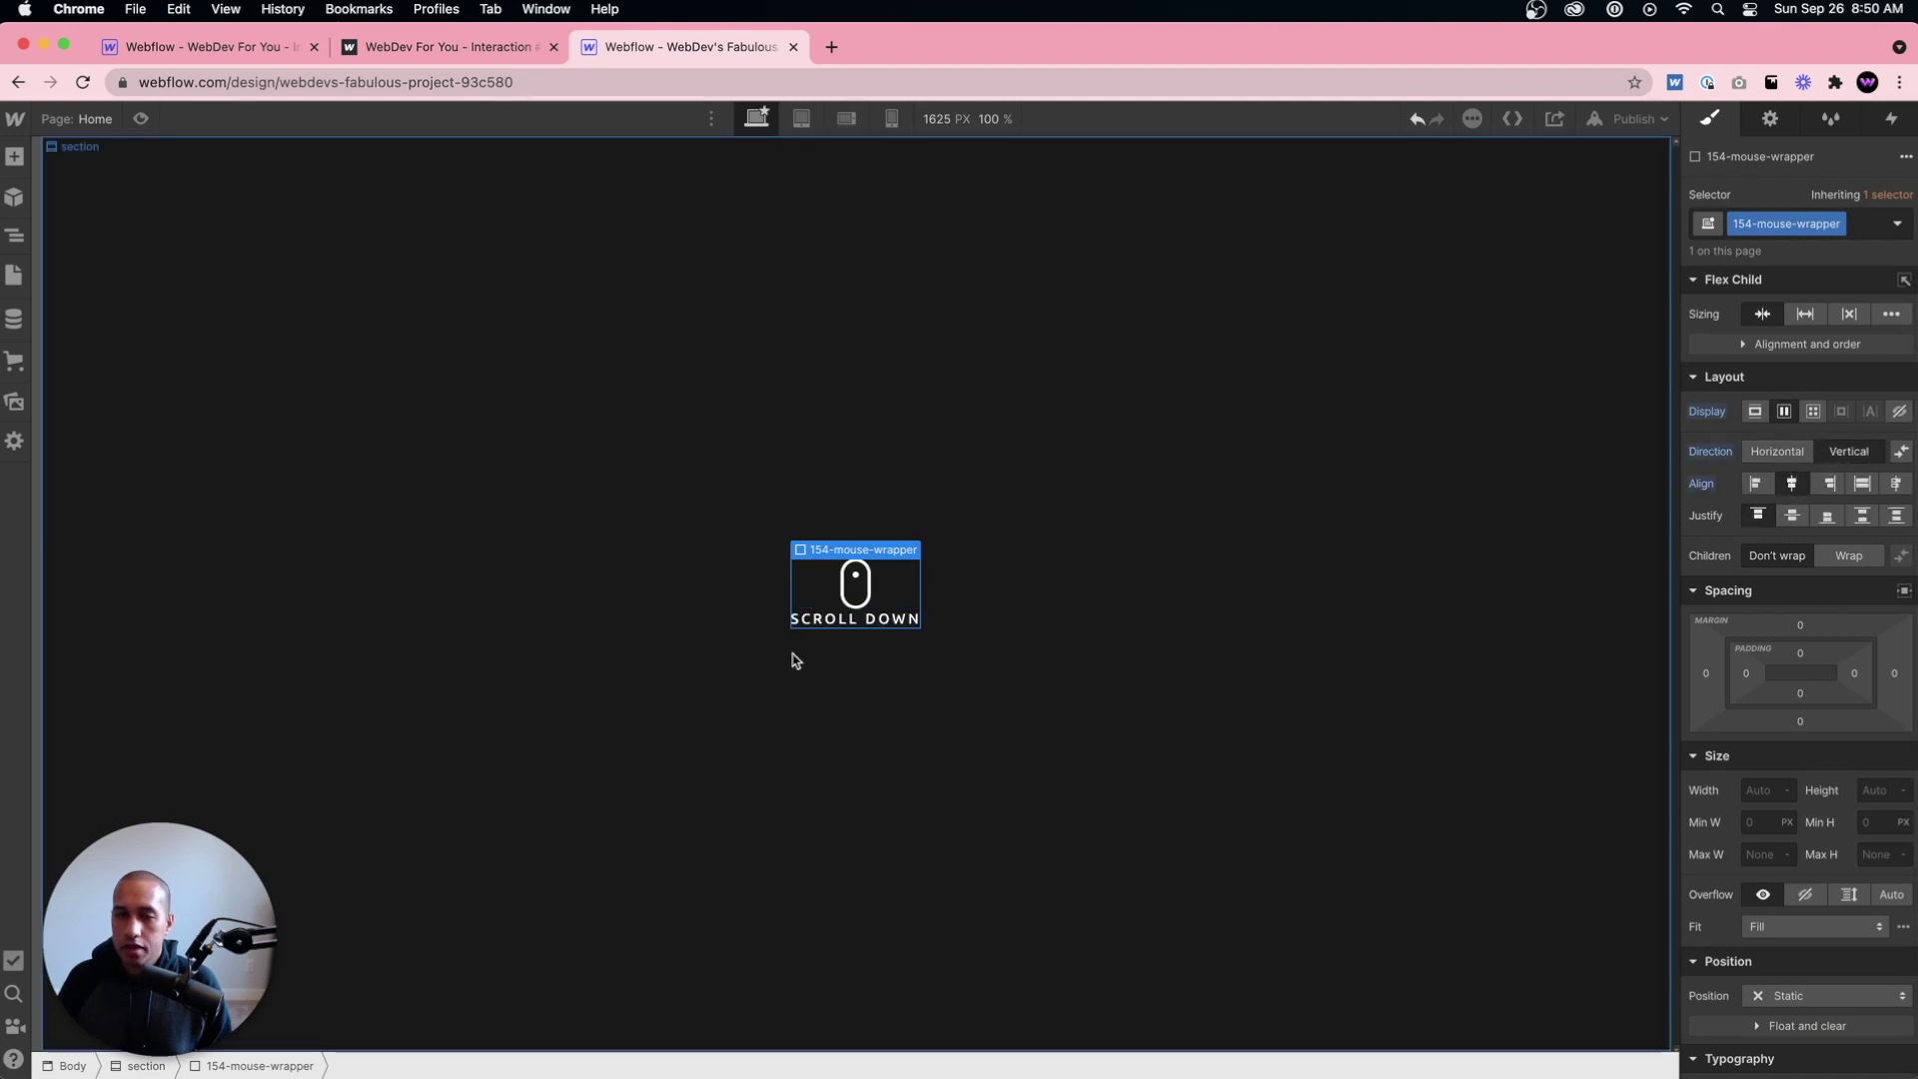
Step: Give the label a top margin and delete DOWN so it reads SCROLL
left_click(879, 626)
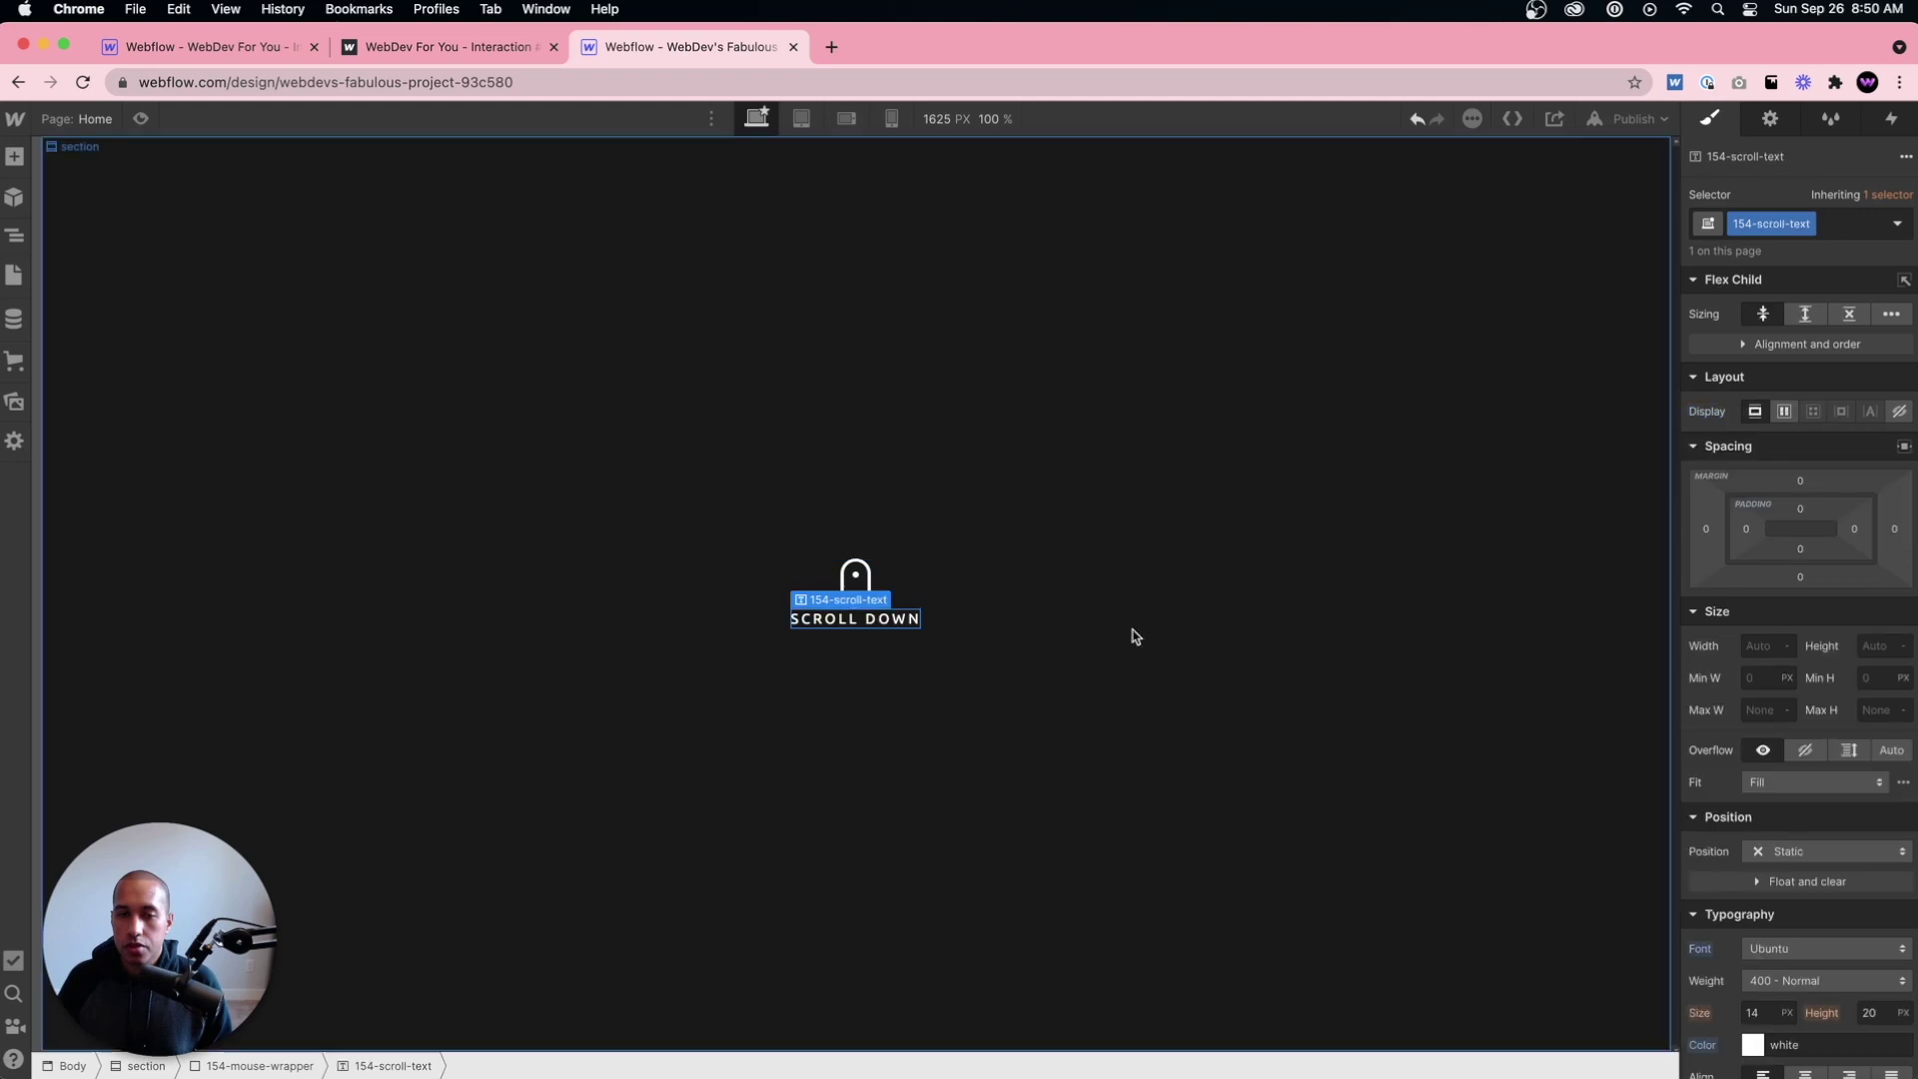
left_click_drag(1801, 480, 1801, 464)
left_click(1253, 597)
left_click(892, 623)
double_click(892, 623)
key("BackSpace")
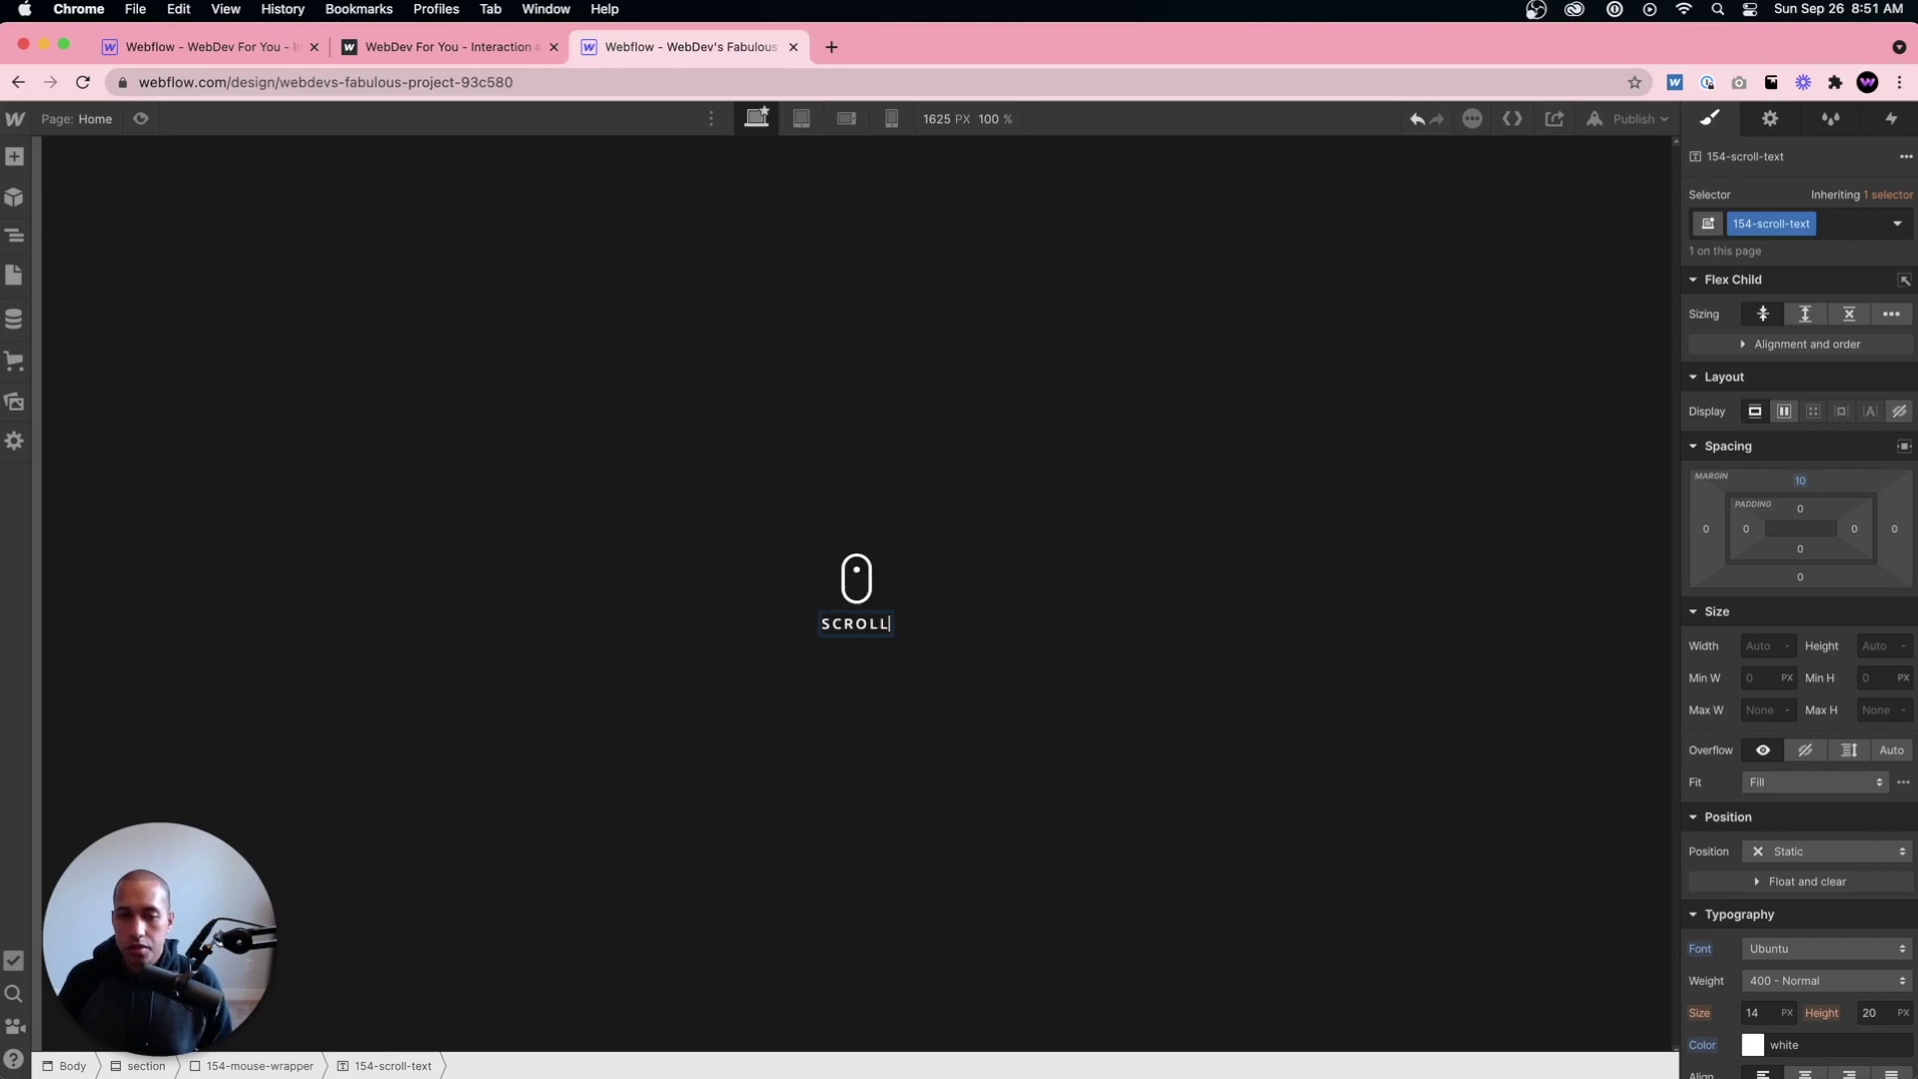
left_click(903, 663)
Step: Set the SCROLL label's letter spacing to 6 px
left_click(939, 851)
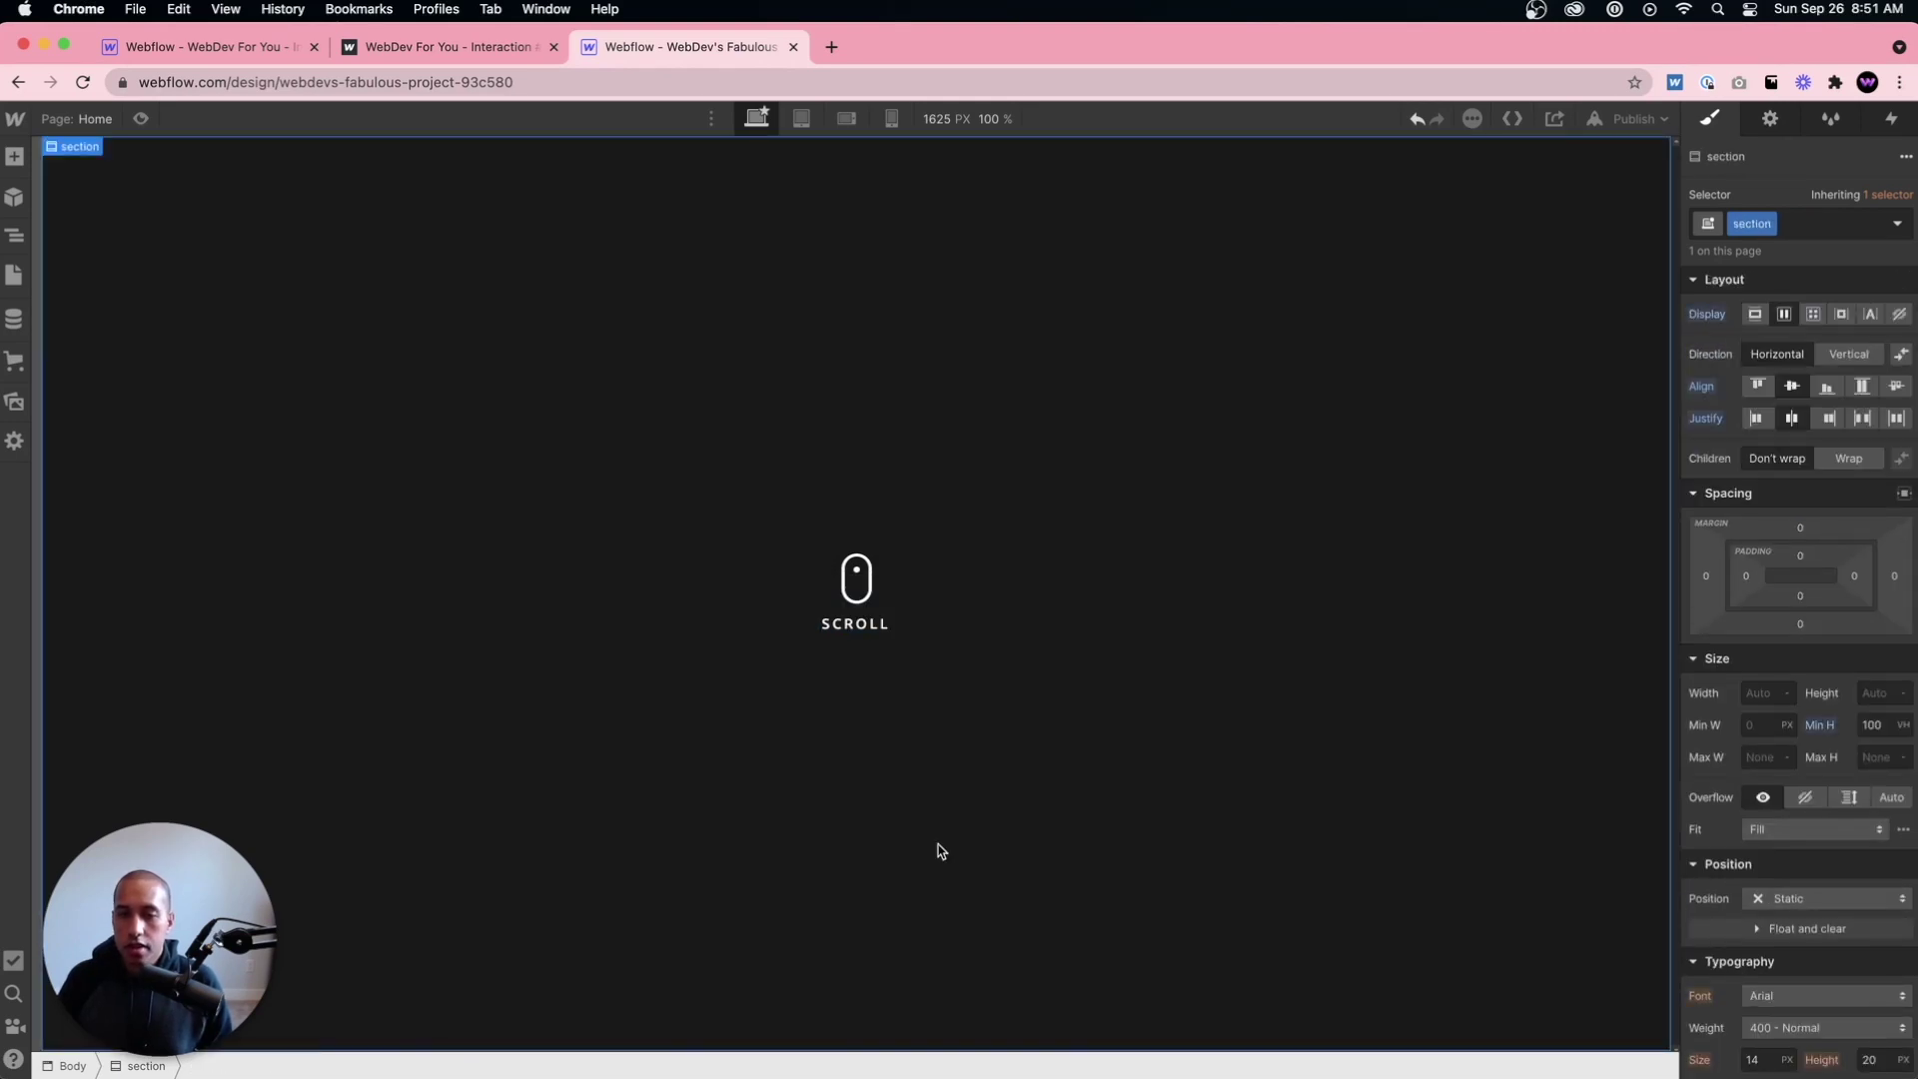
left_click(860, 623)
scroll(1710, 619, "down", 6)
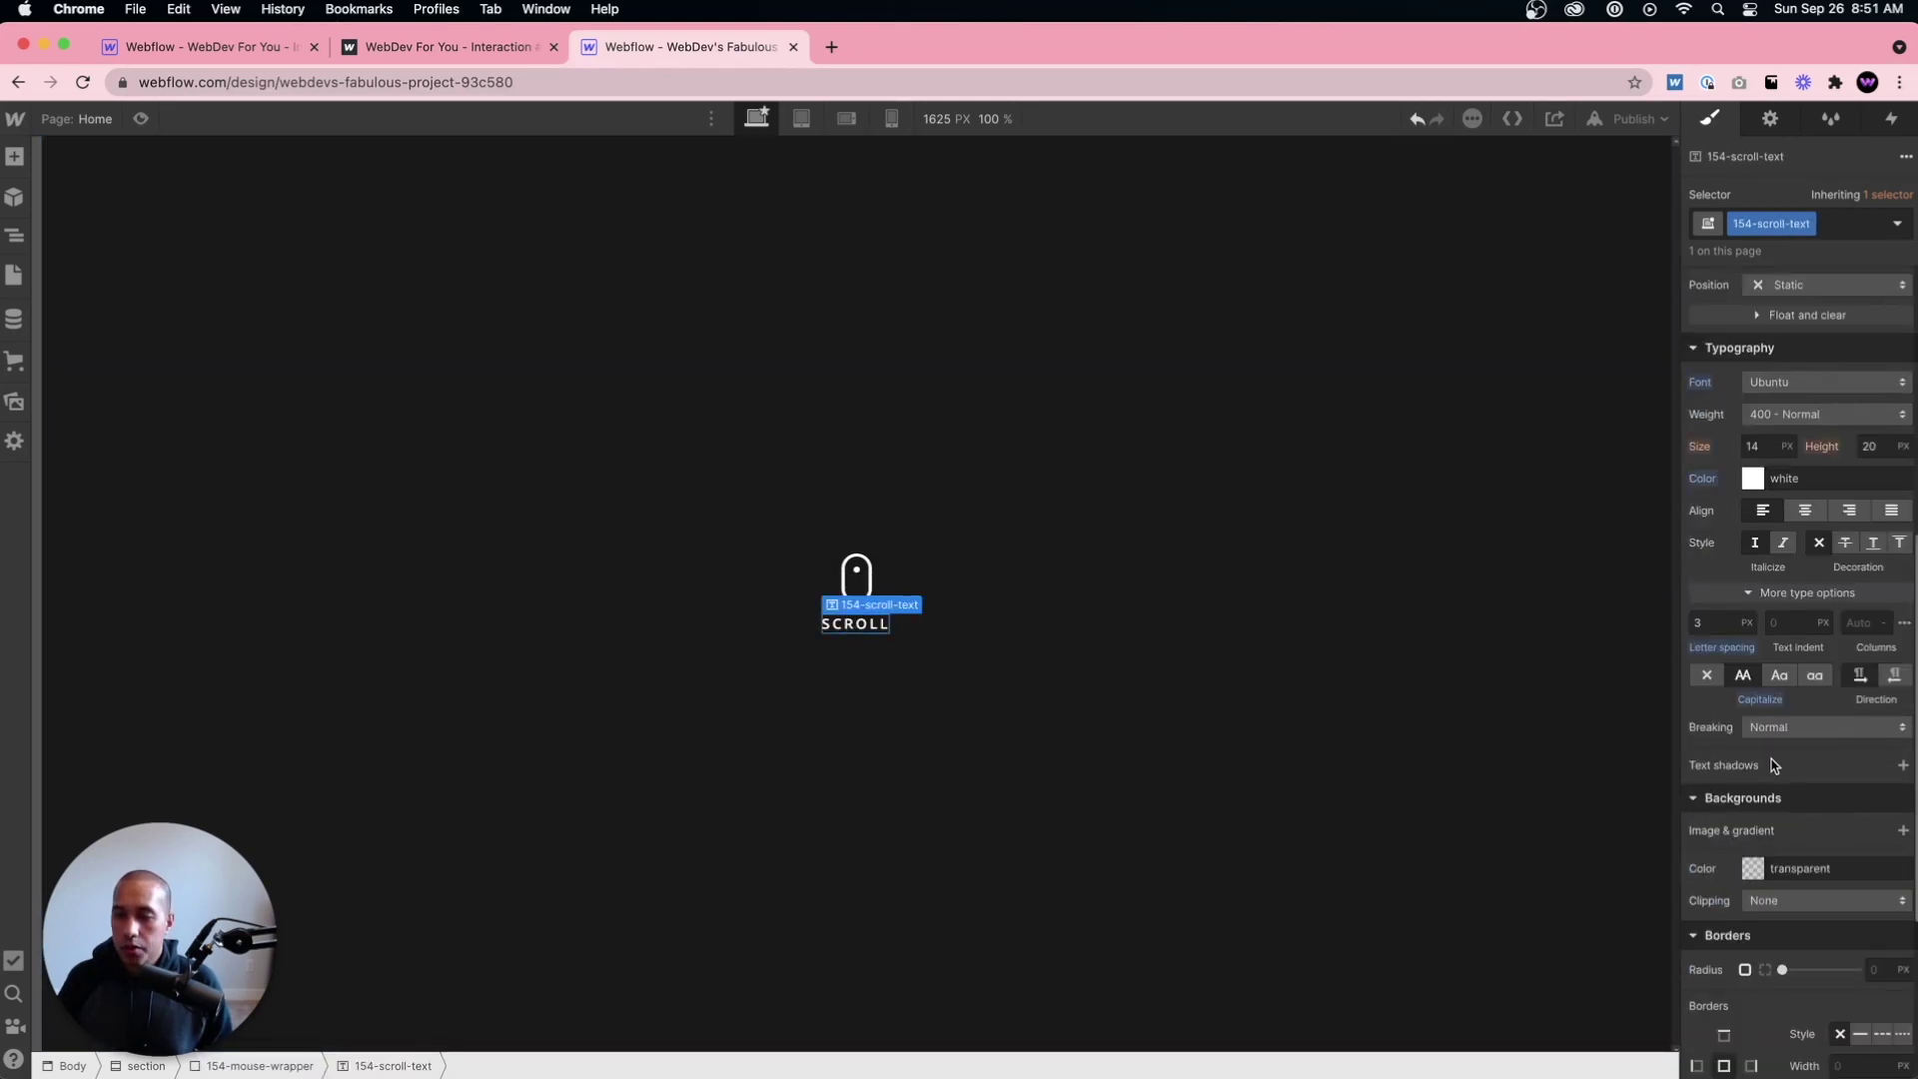
left_click(1710, 619)
type("6")
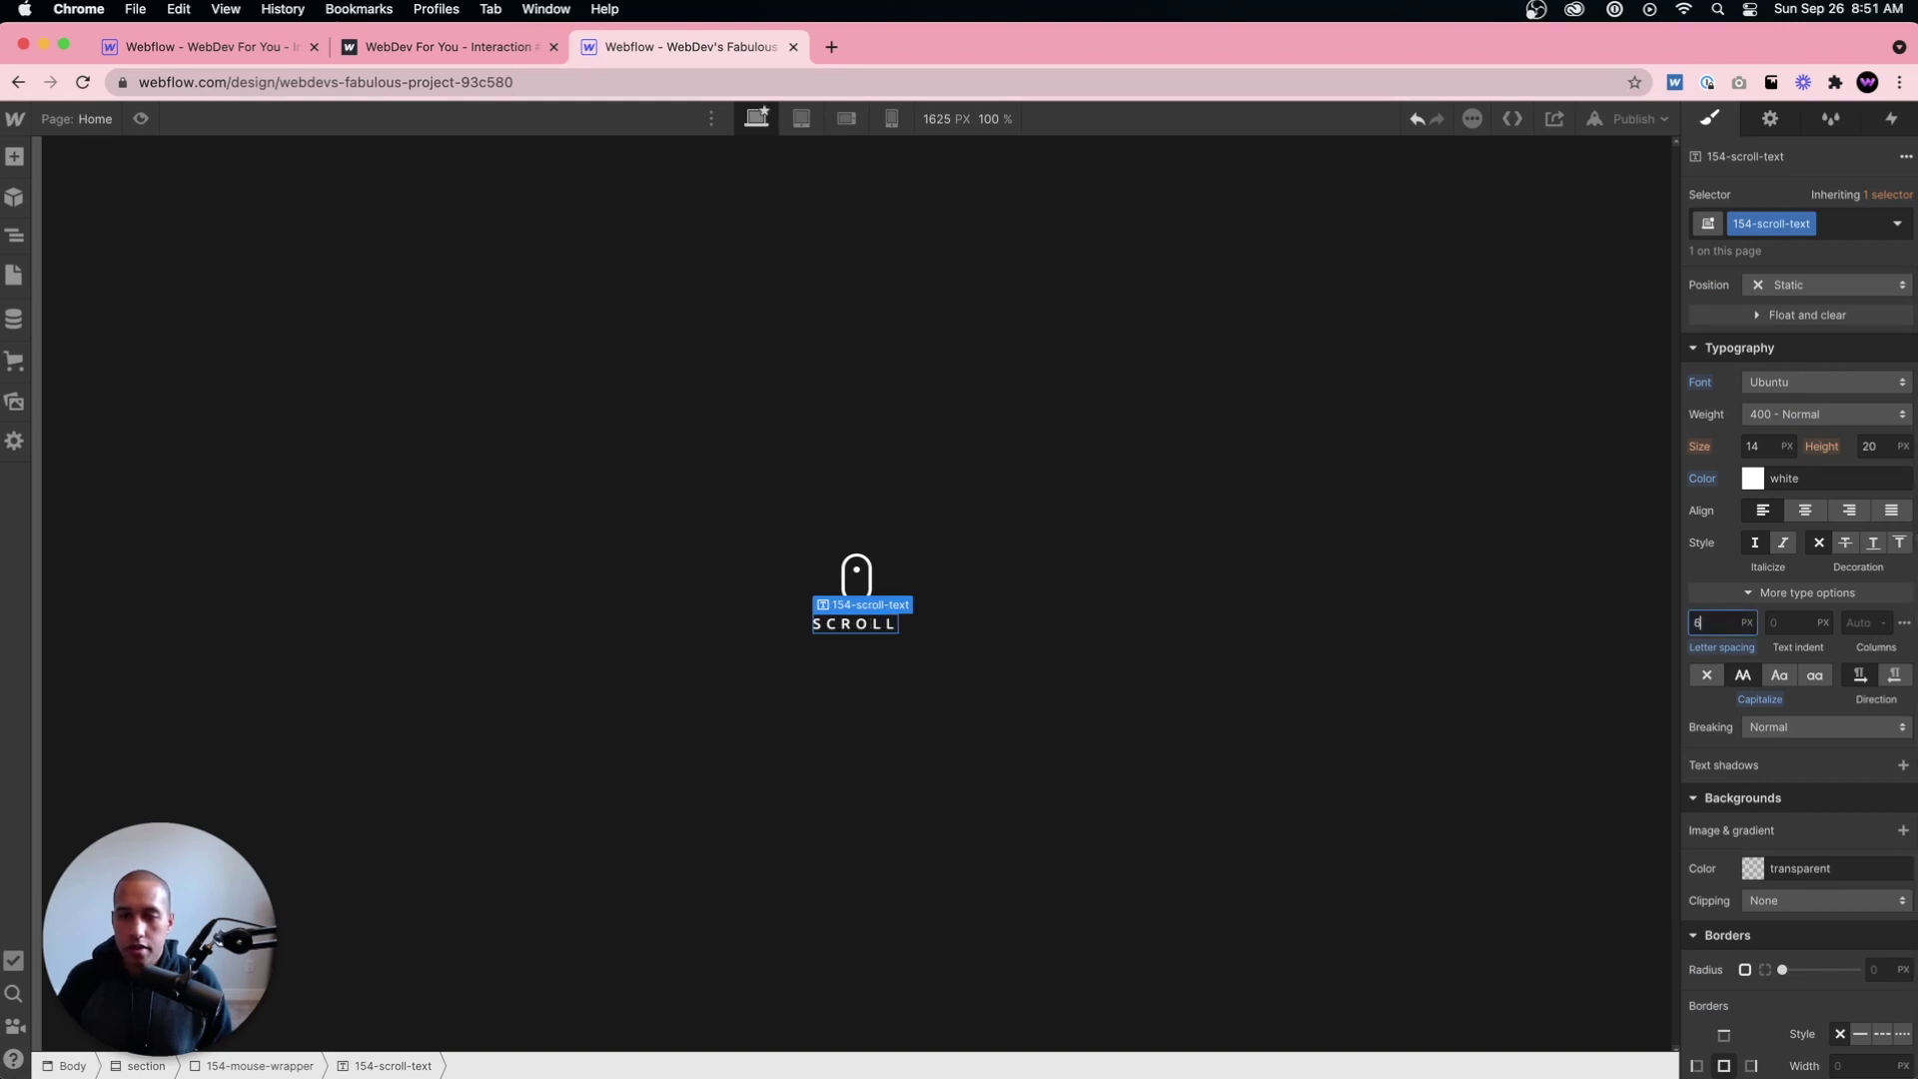
left_click(1274, 796)
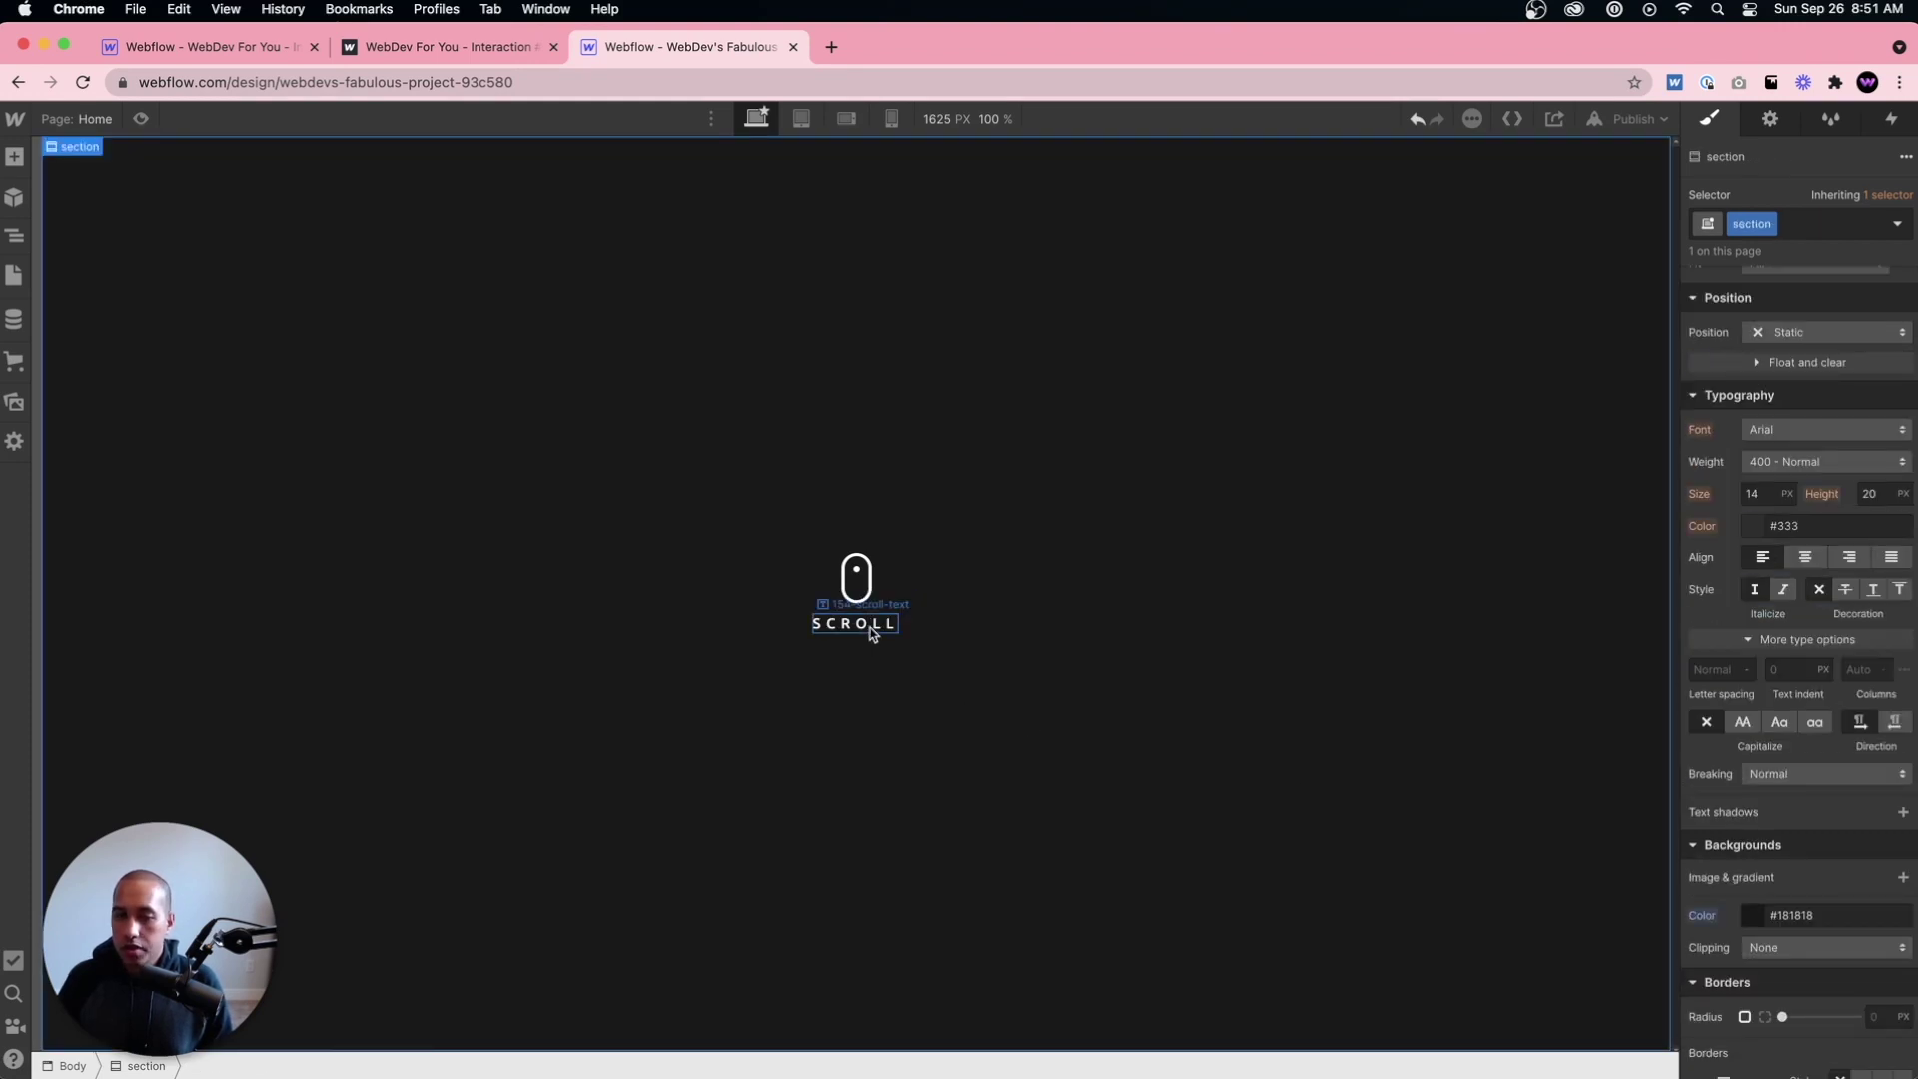
Step: Adjust the label's right and top margins to recentre it, then publish to the selected domain
left_click(835, 634)
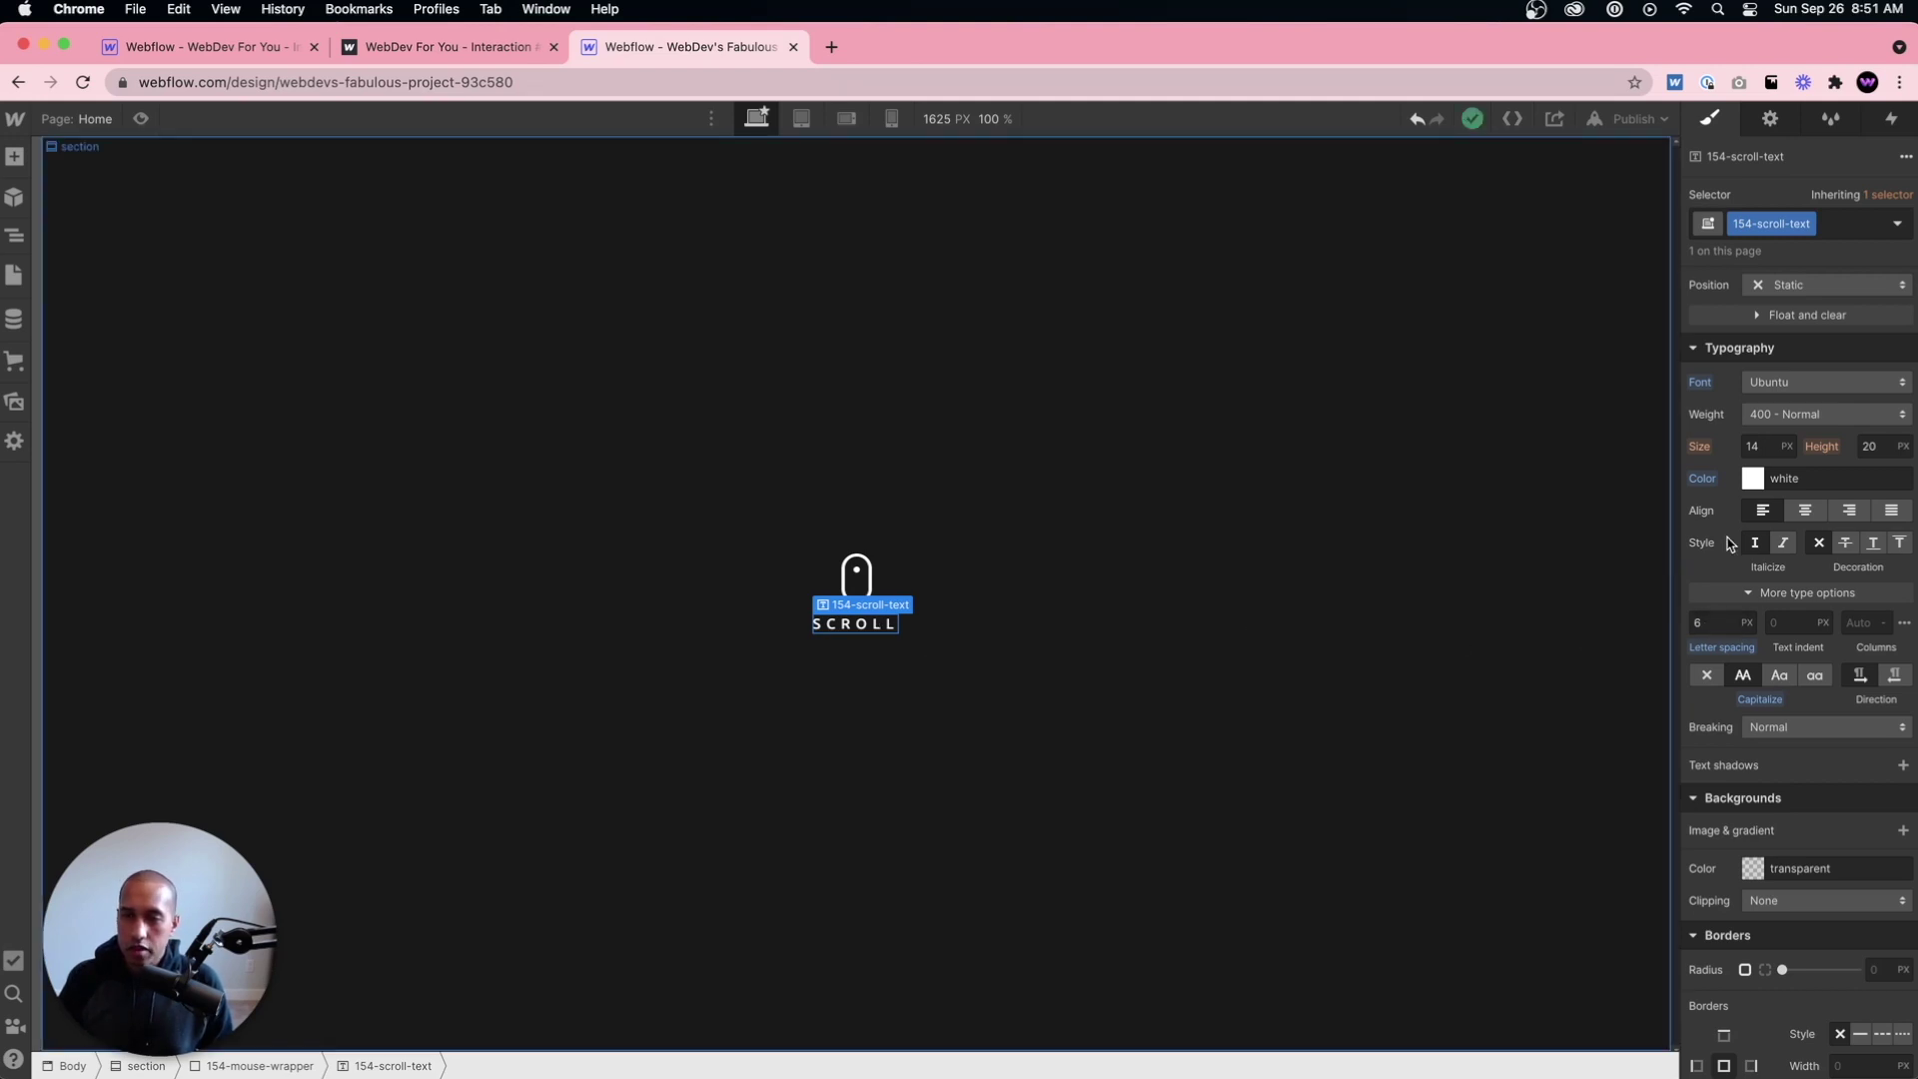
scroll(1889, 530, "up", 5)
left_click_drag(1894, 537, 1888, 530)
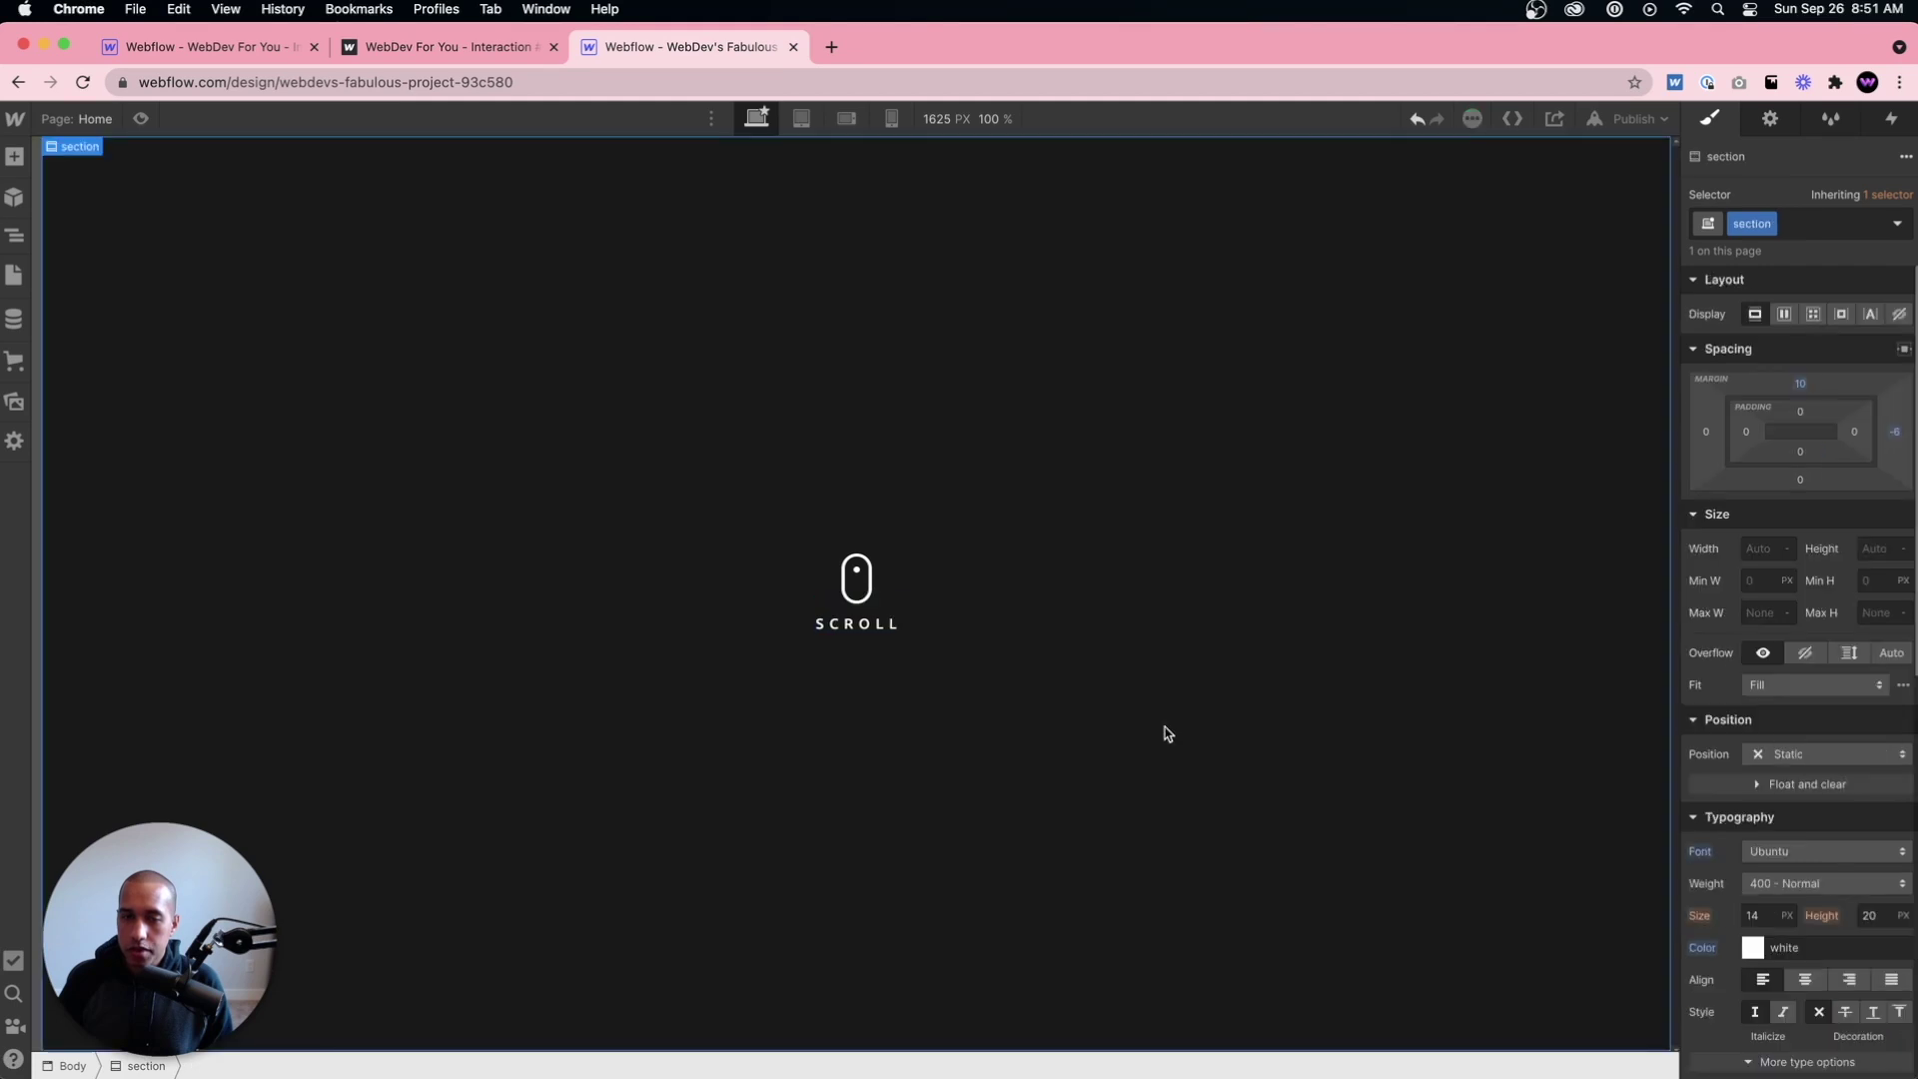
left_click(1164, 733)
left_click(866, 626)
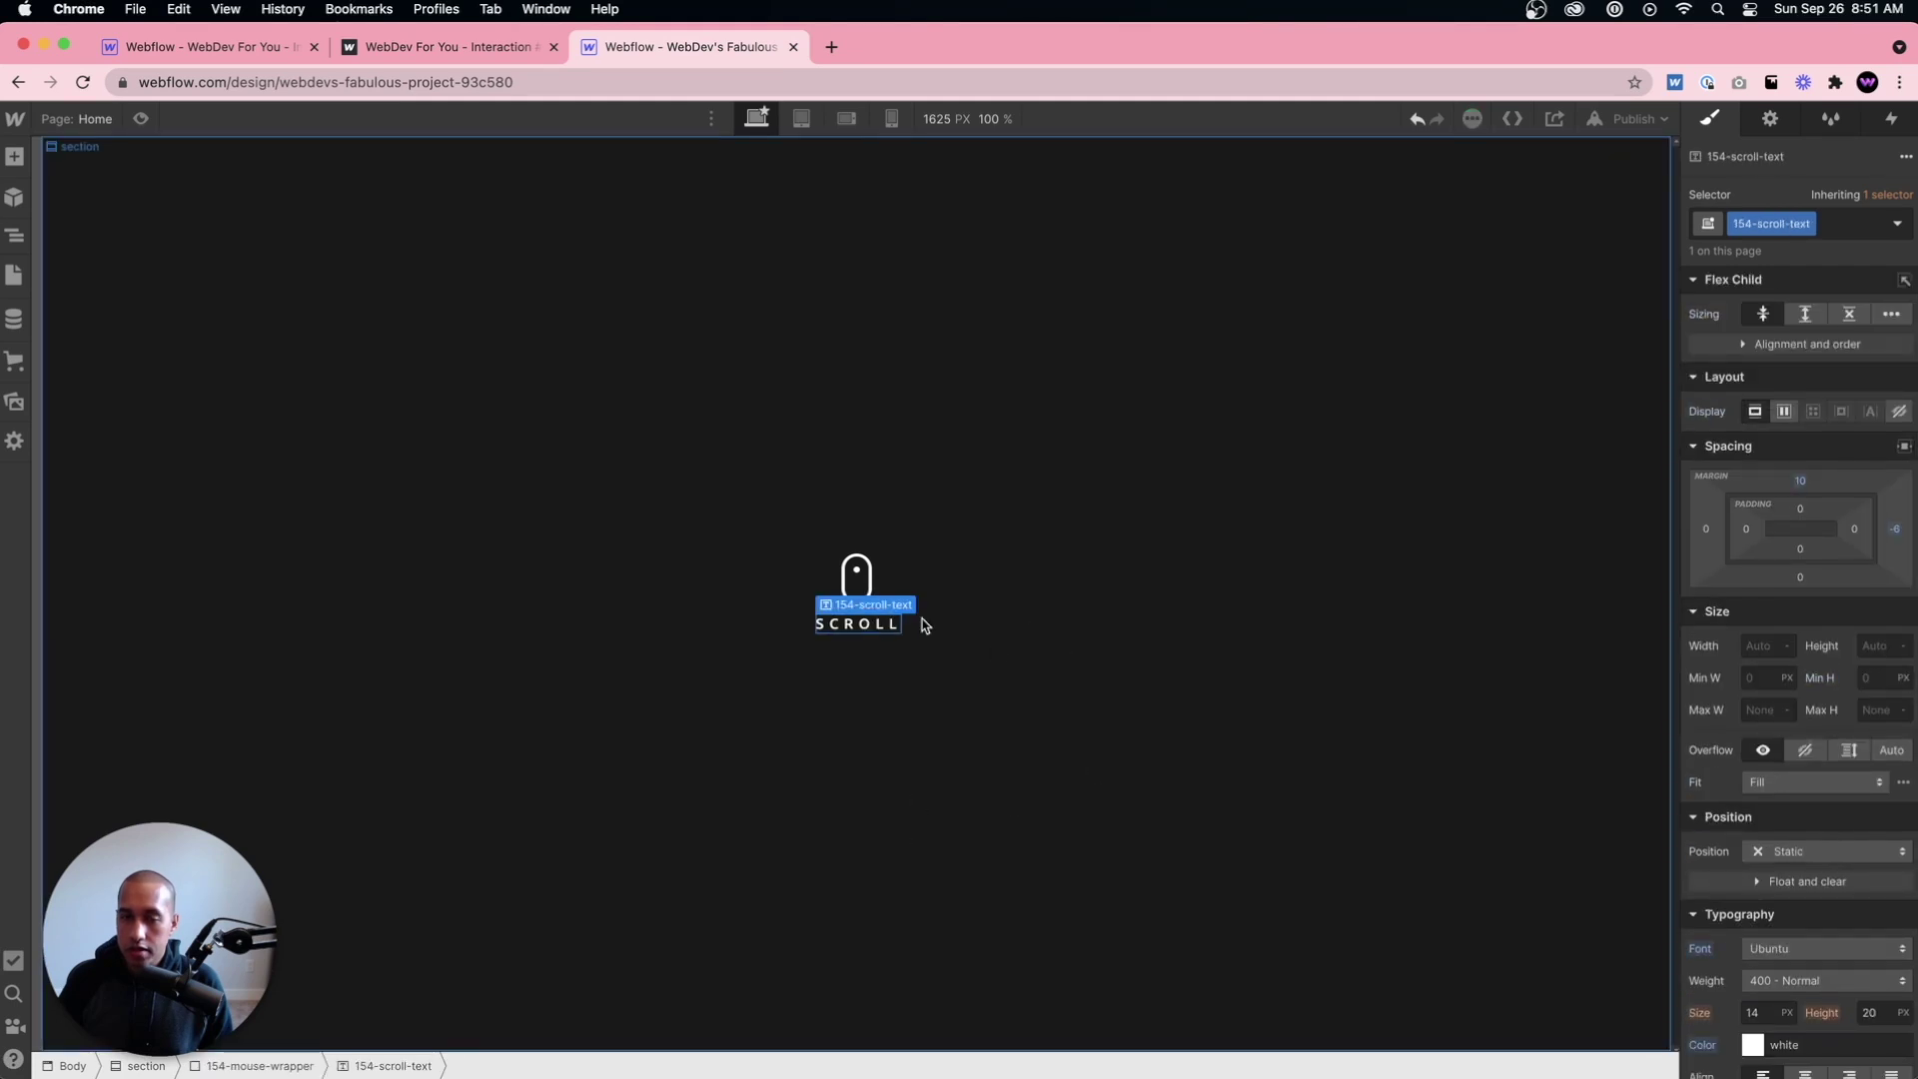
left_click_drag(1800, 483, 1799, 467)
left_click(1536, 526)
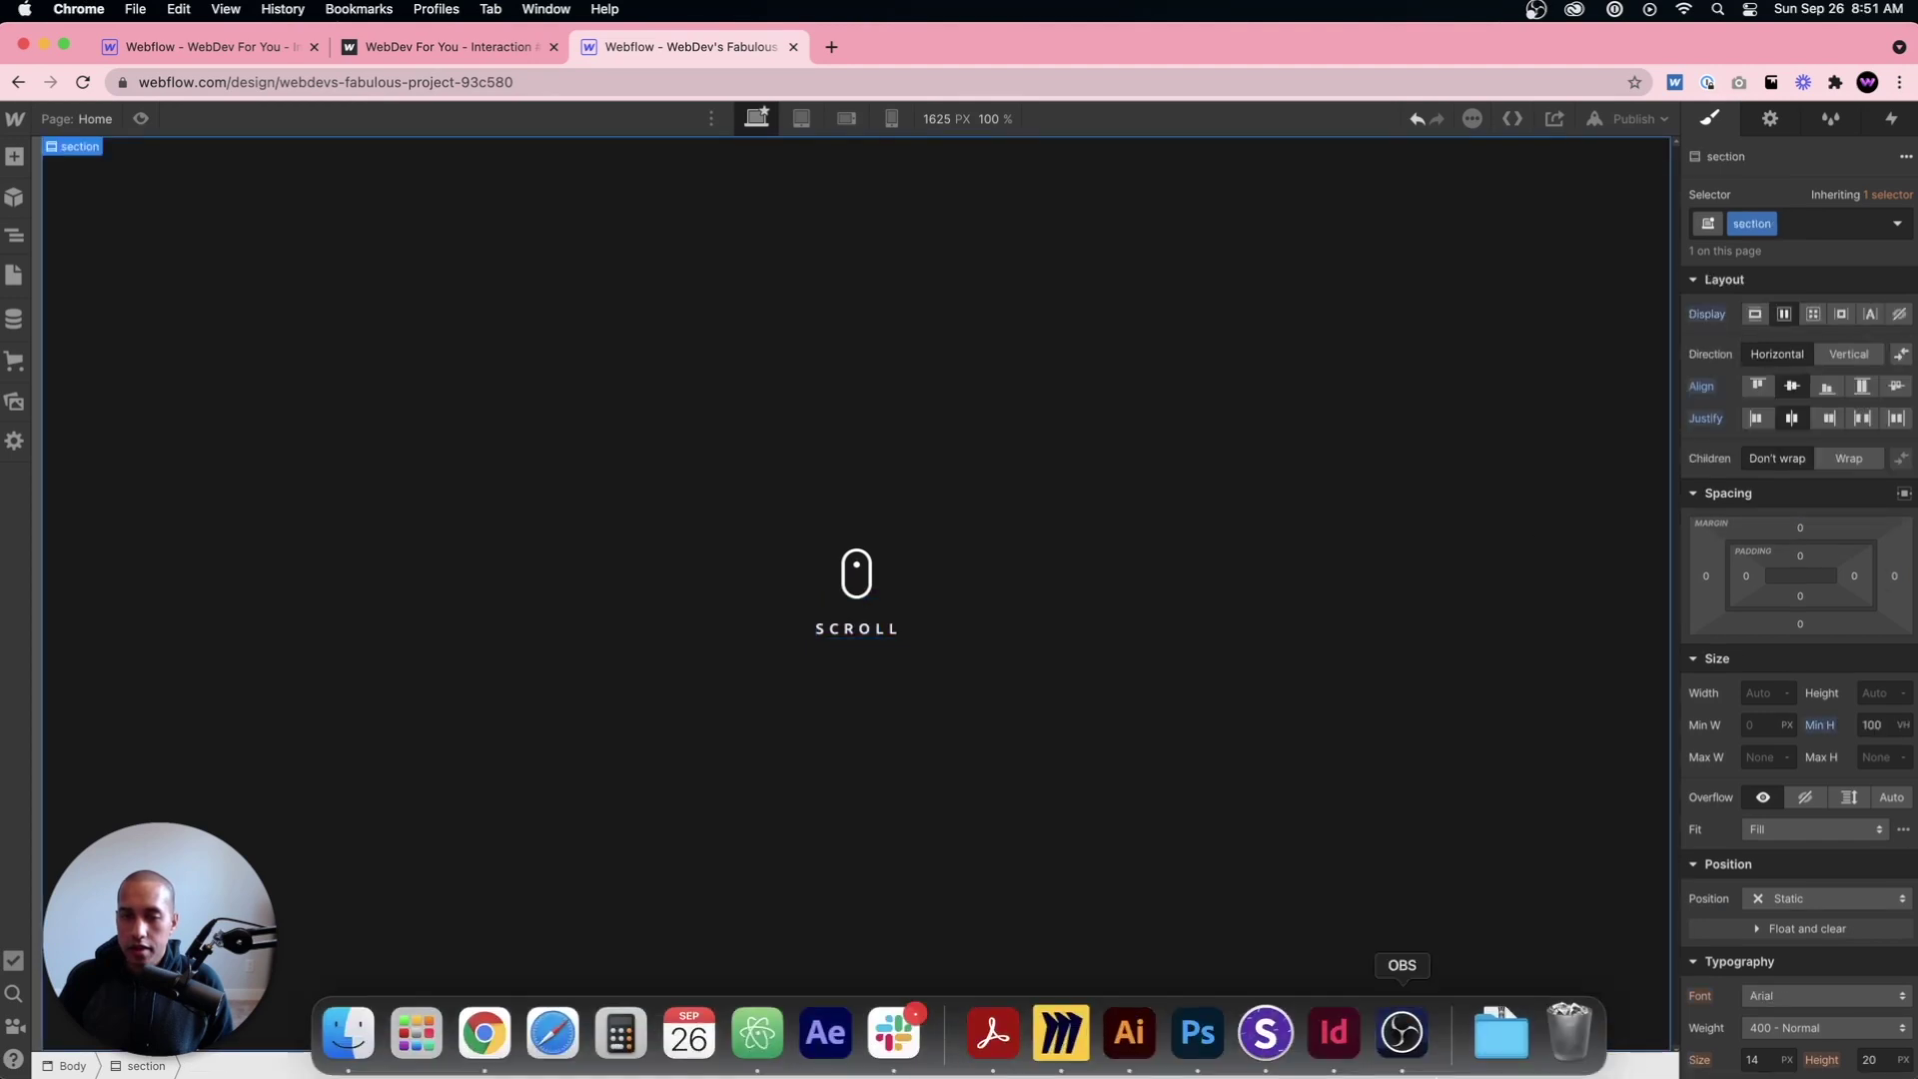
left_click(1592, 117)
left_click(1582, 376)
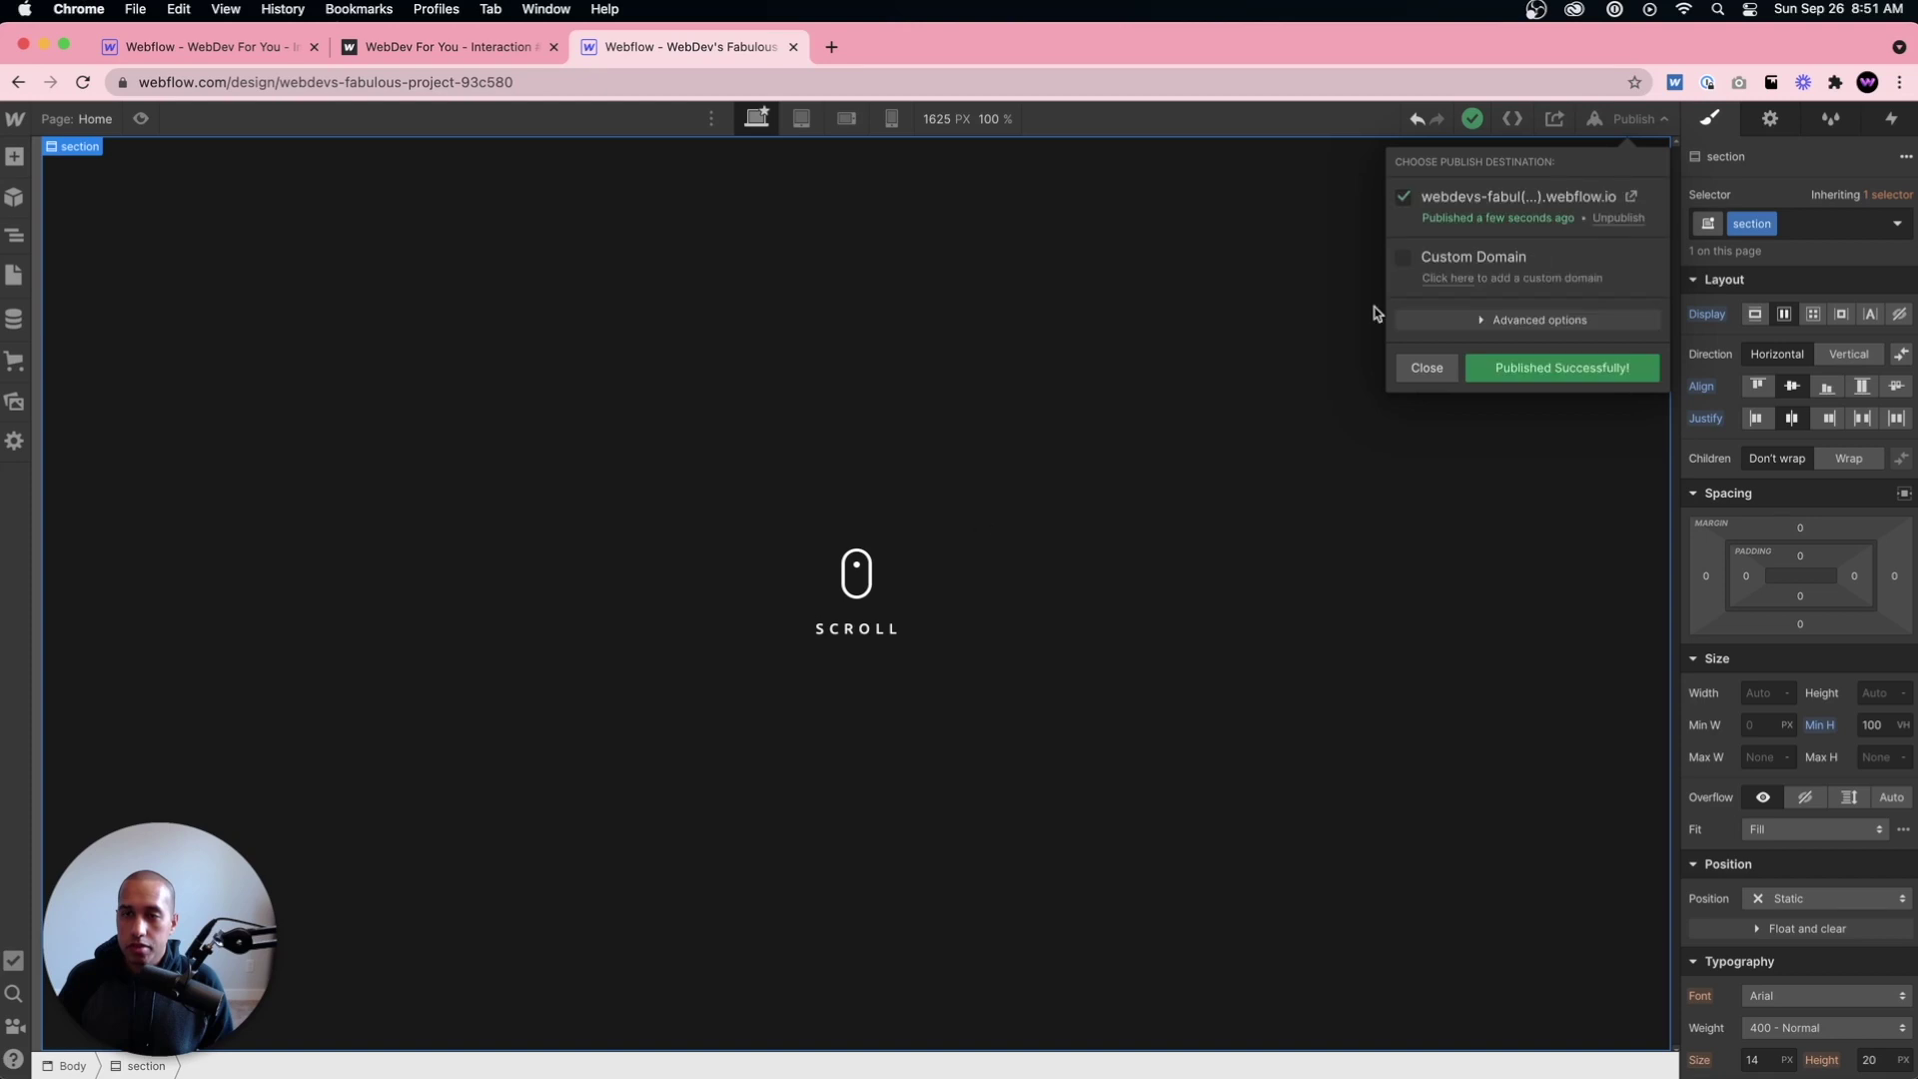
Step: Open the live webflow.io site in a new tab, then return to the Designer tab
left_click(1631, 197)
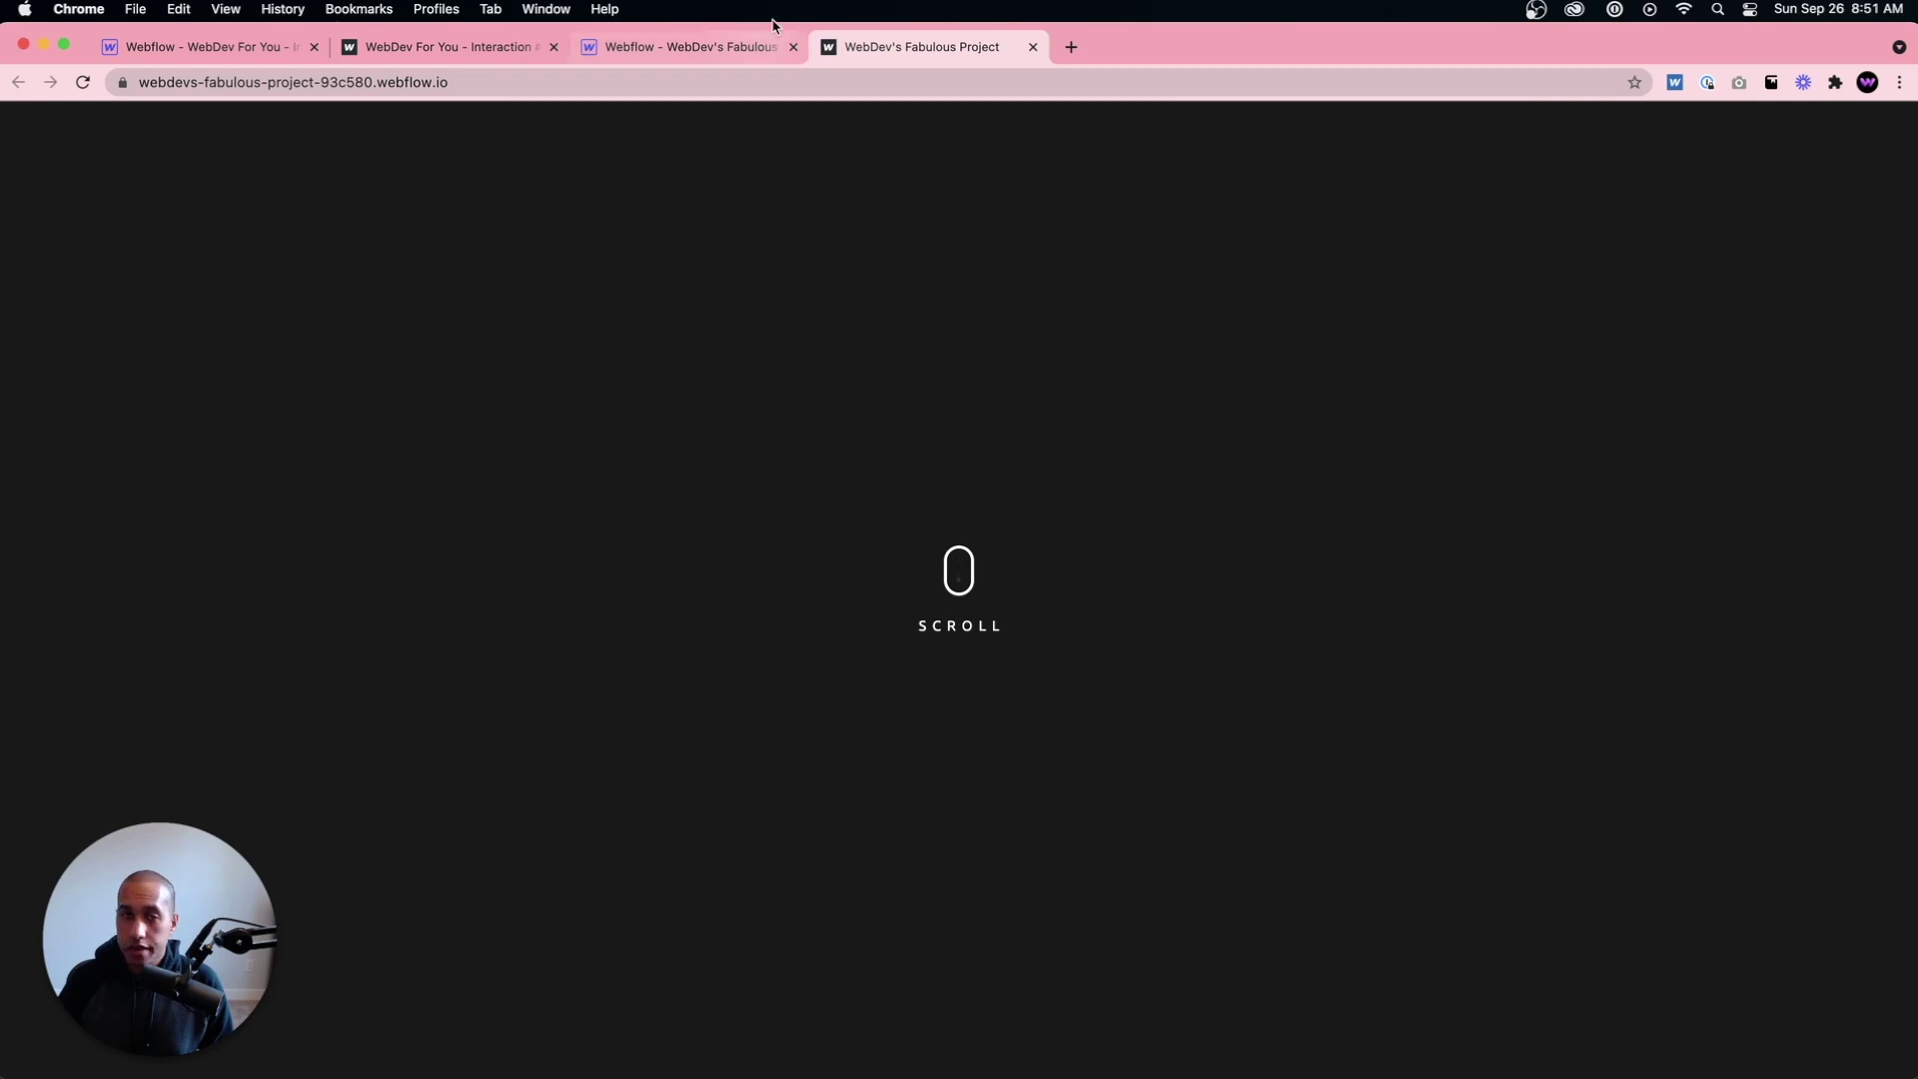
left_click(635, 54)
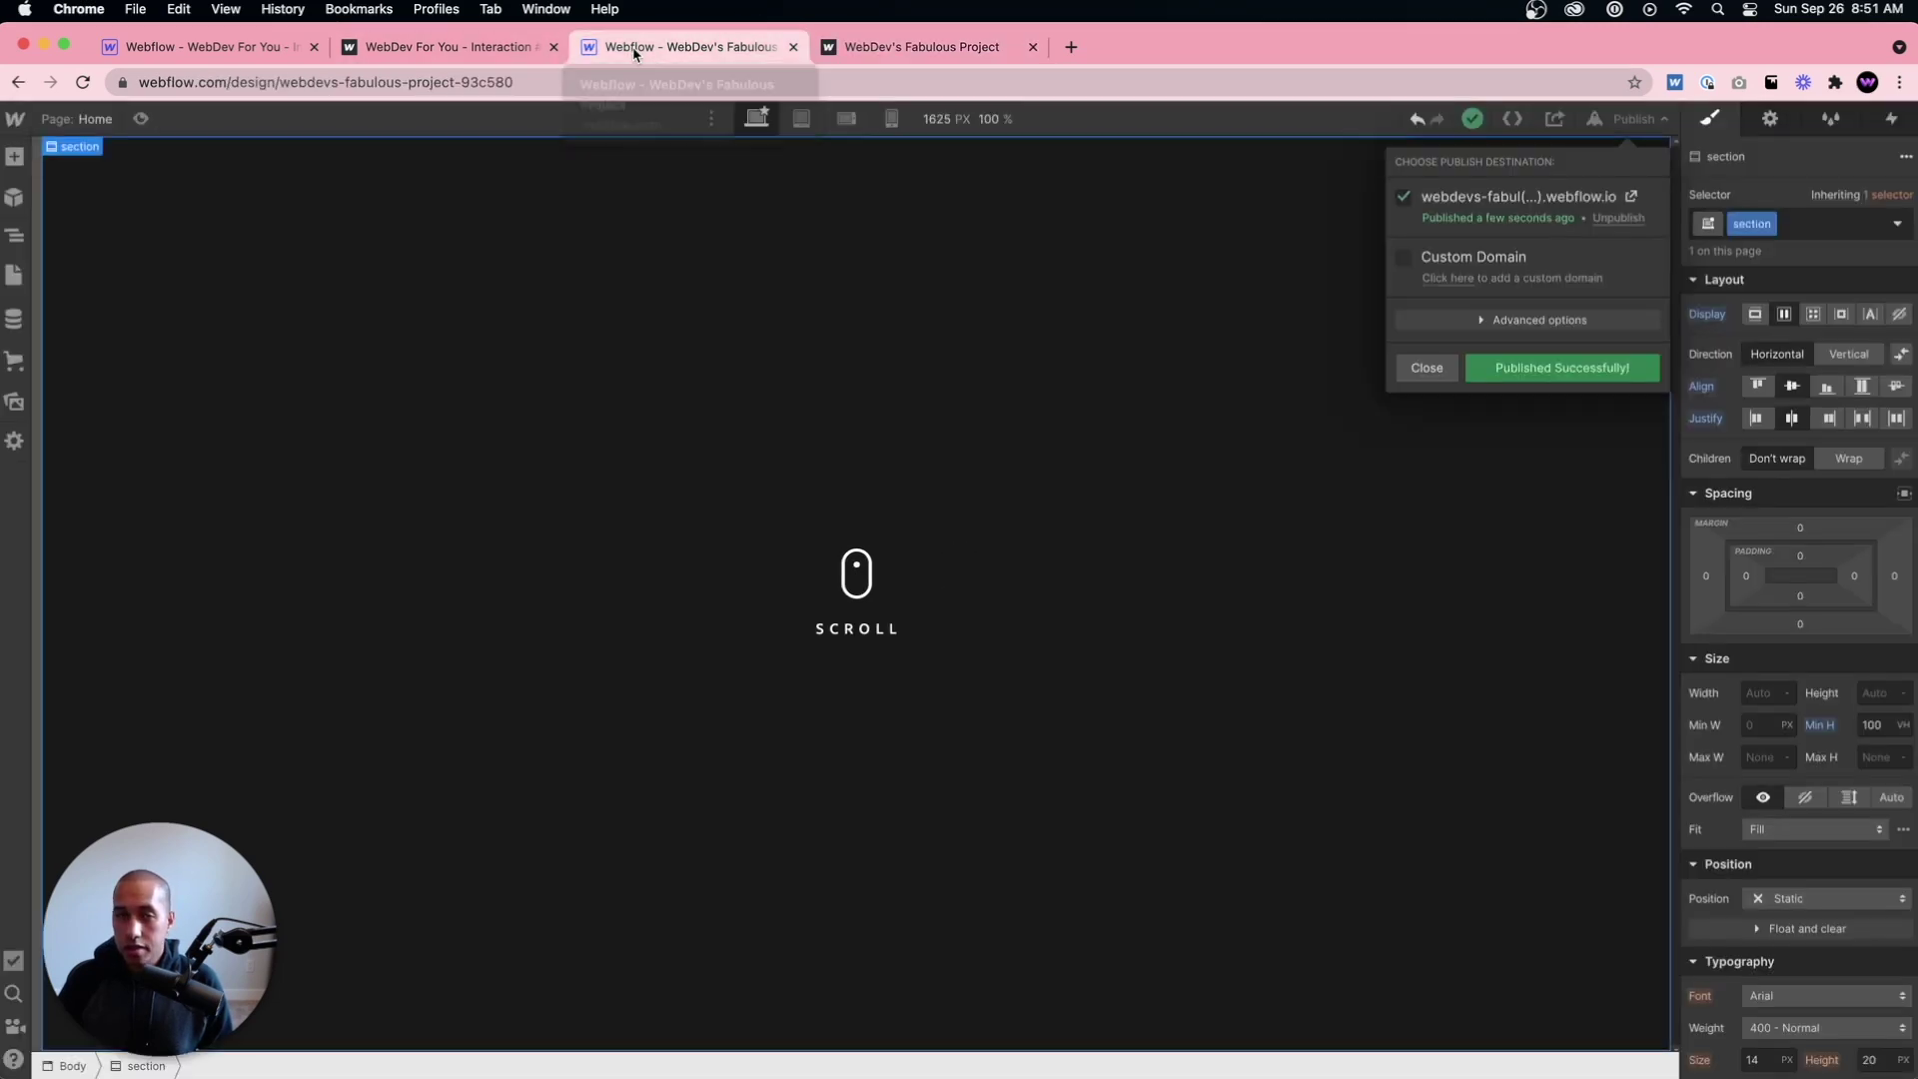
Step: Close the publish dialog and undo the mouse wrapper's justify change
left_click(1426, 371)
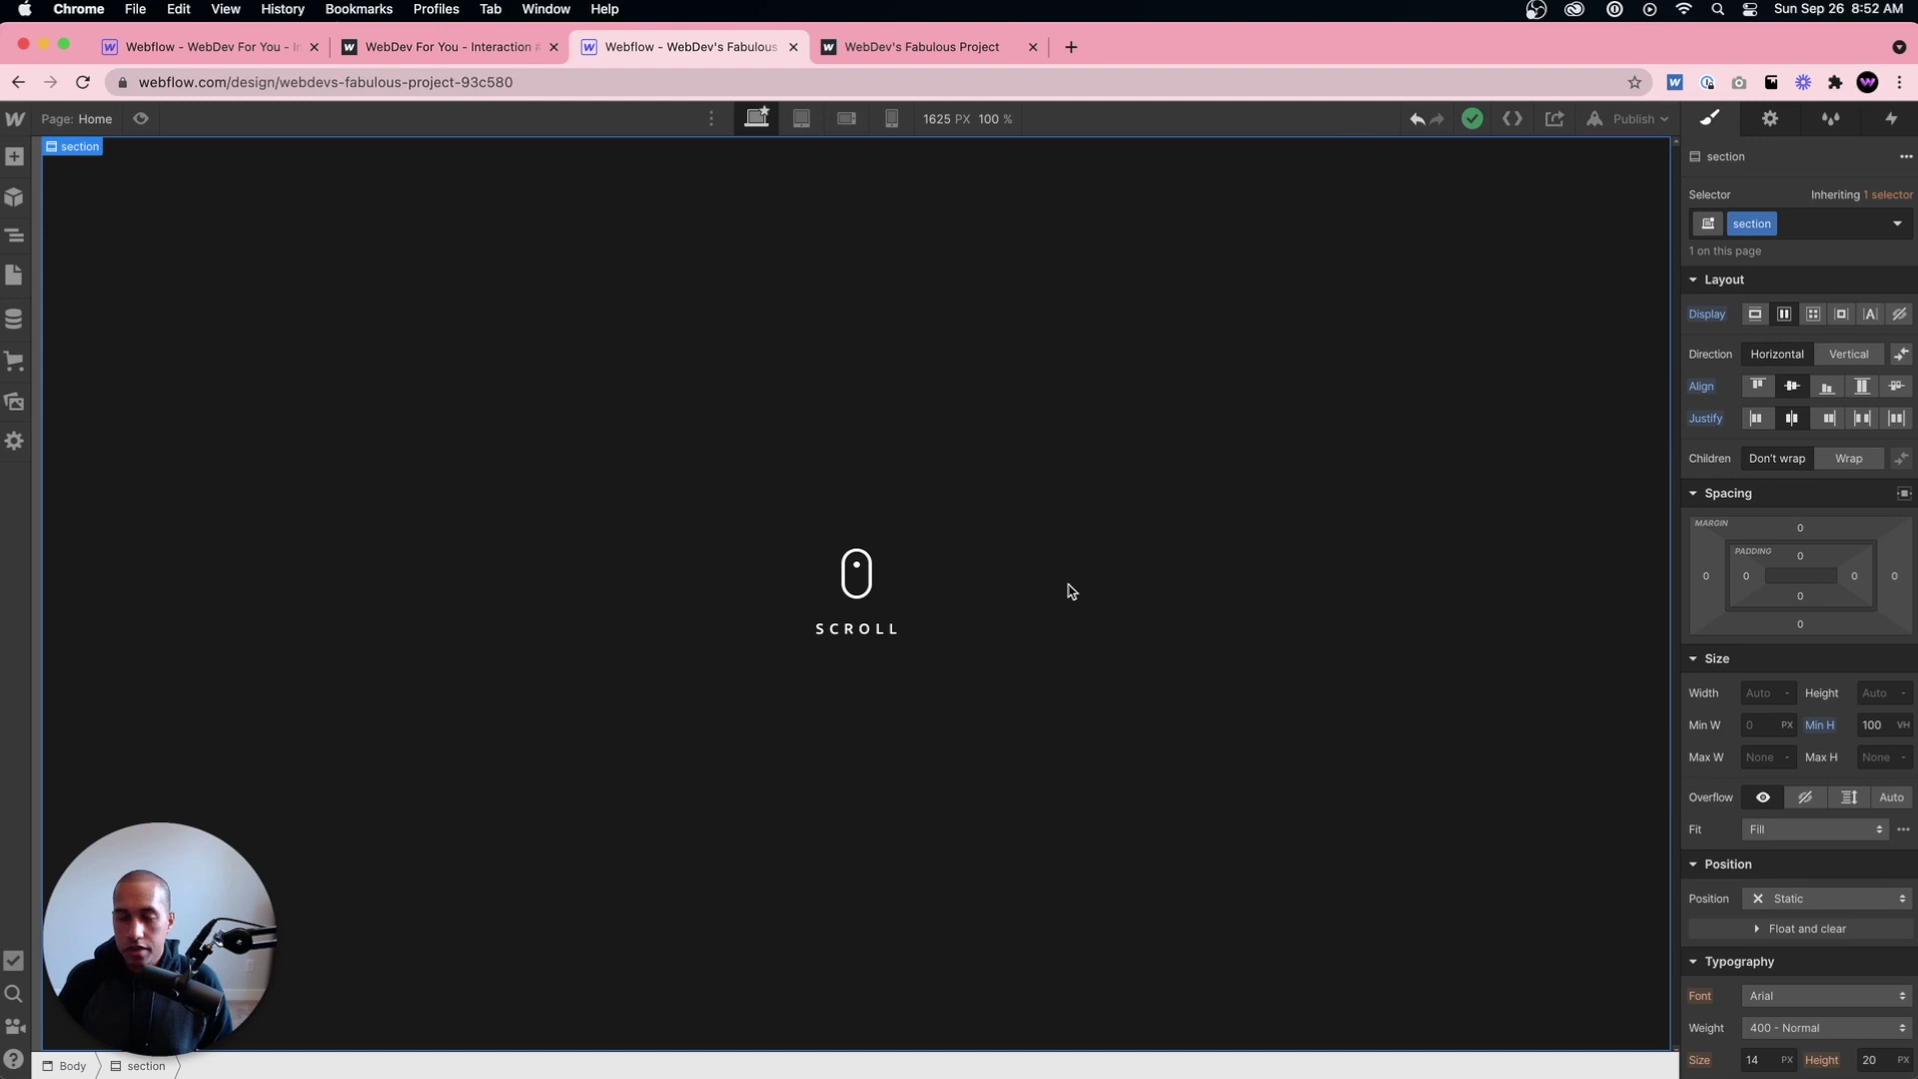
left_click(859, 599)
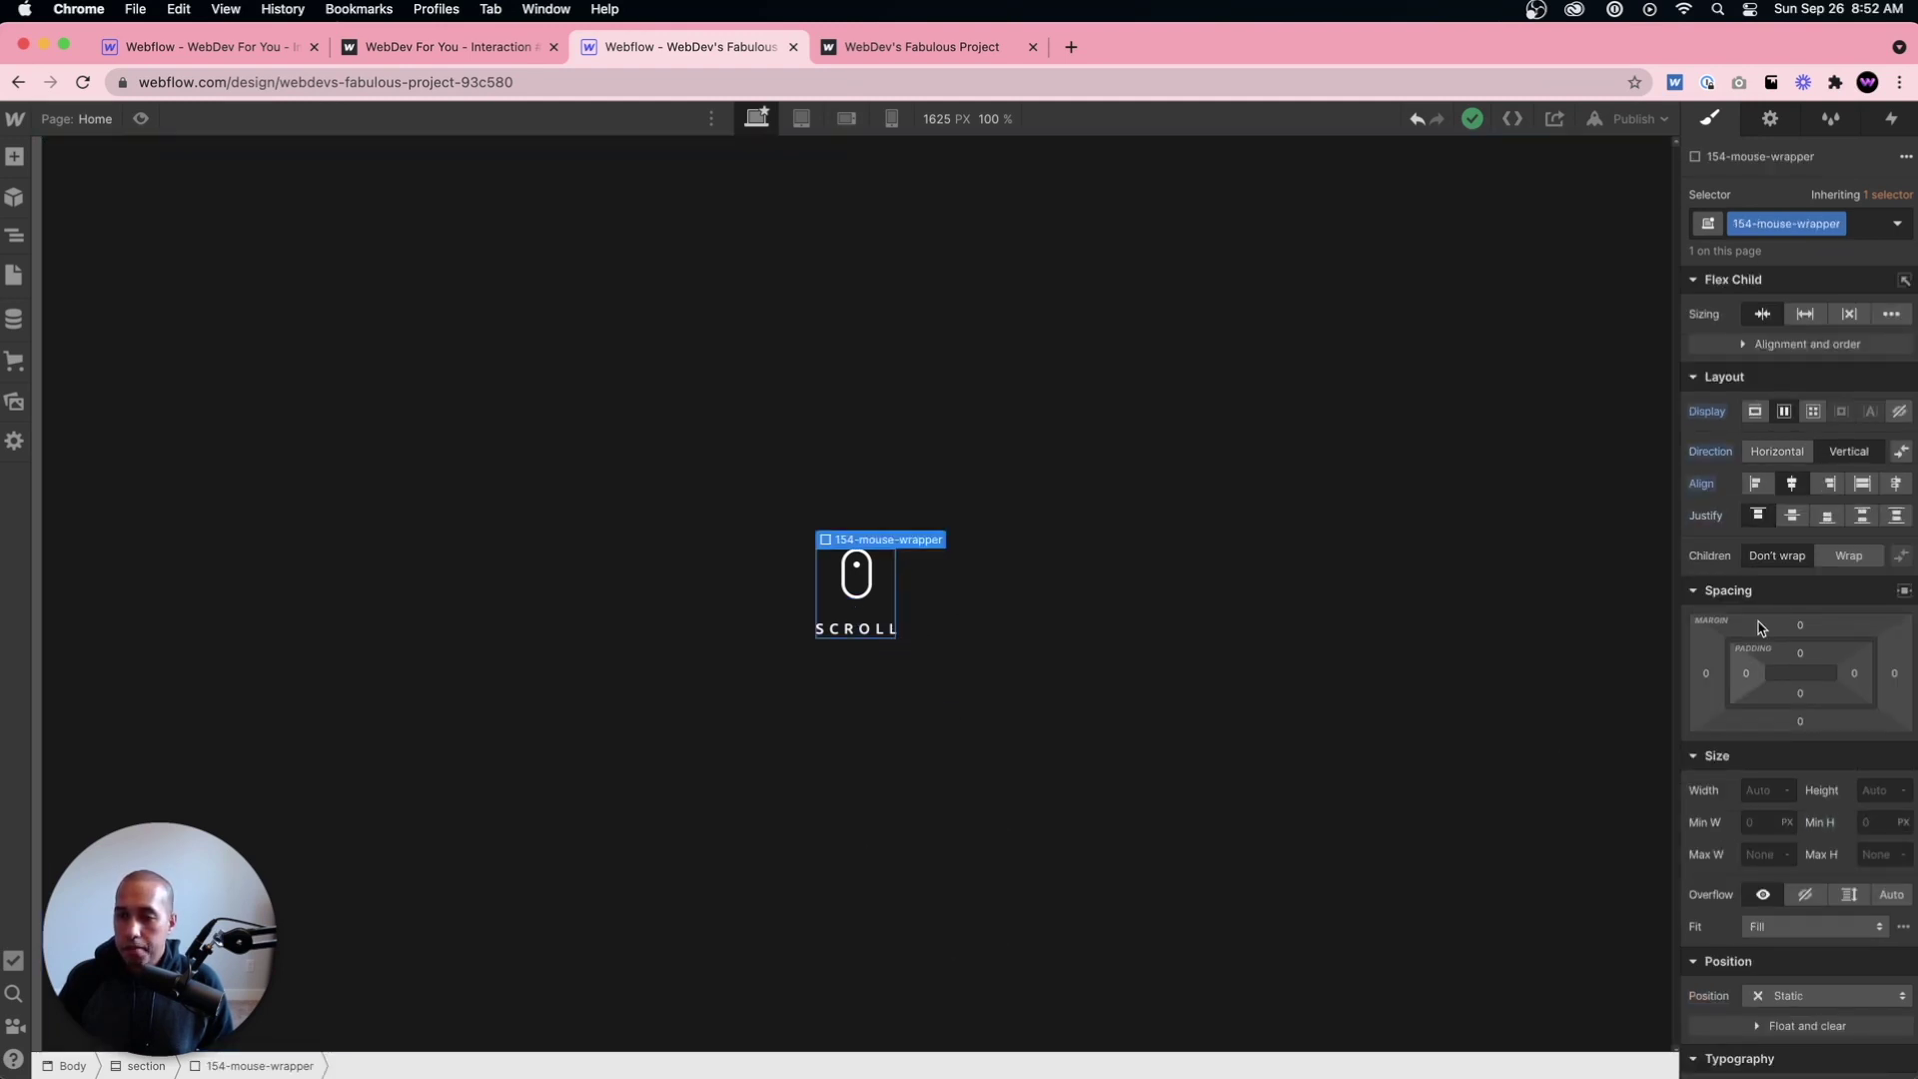
scroll(1818, 729, "down", 4)
scroll(1818, 732, "down", 1)
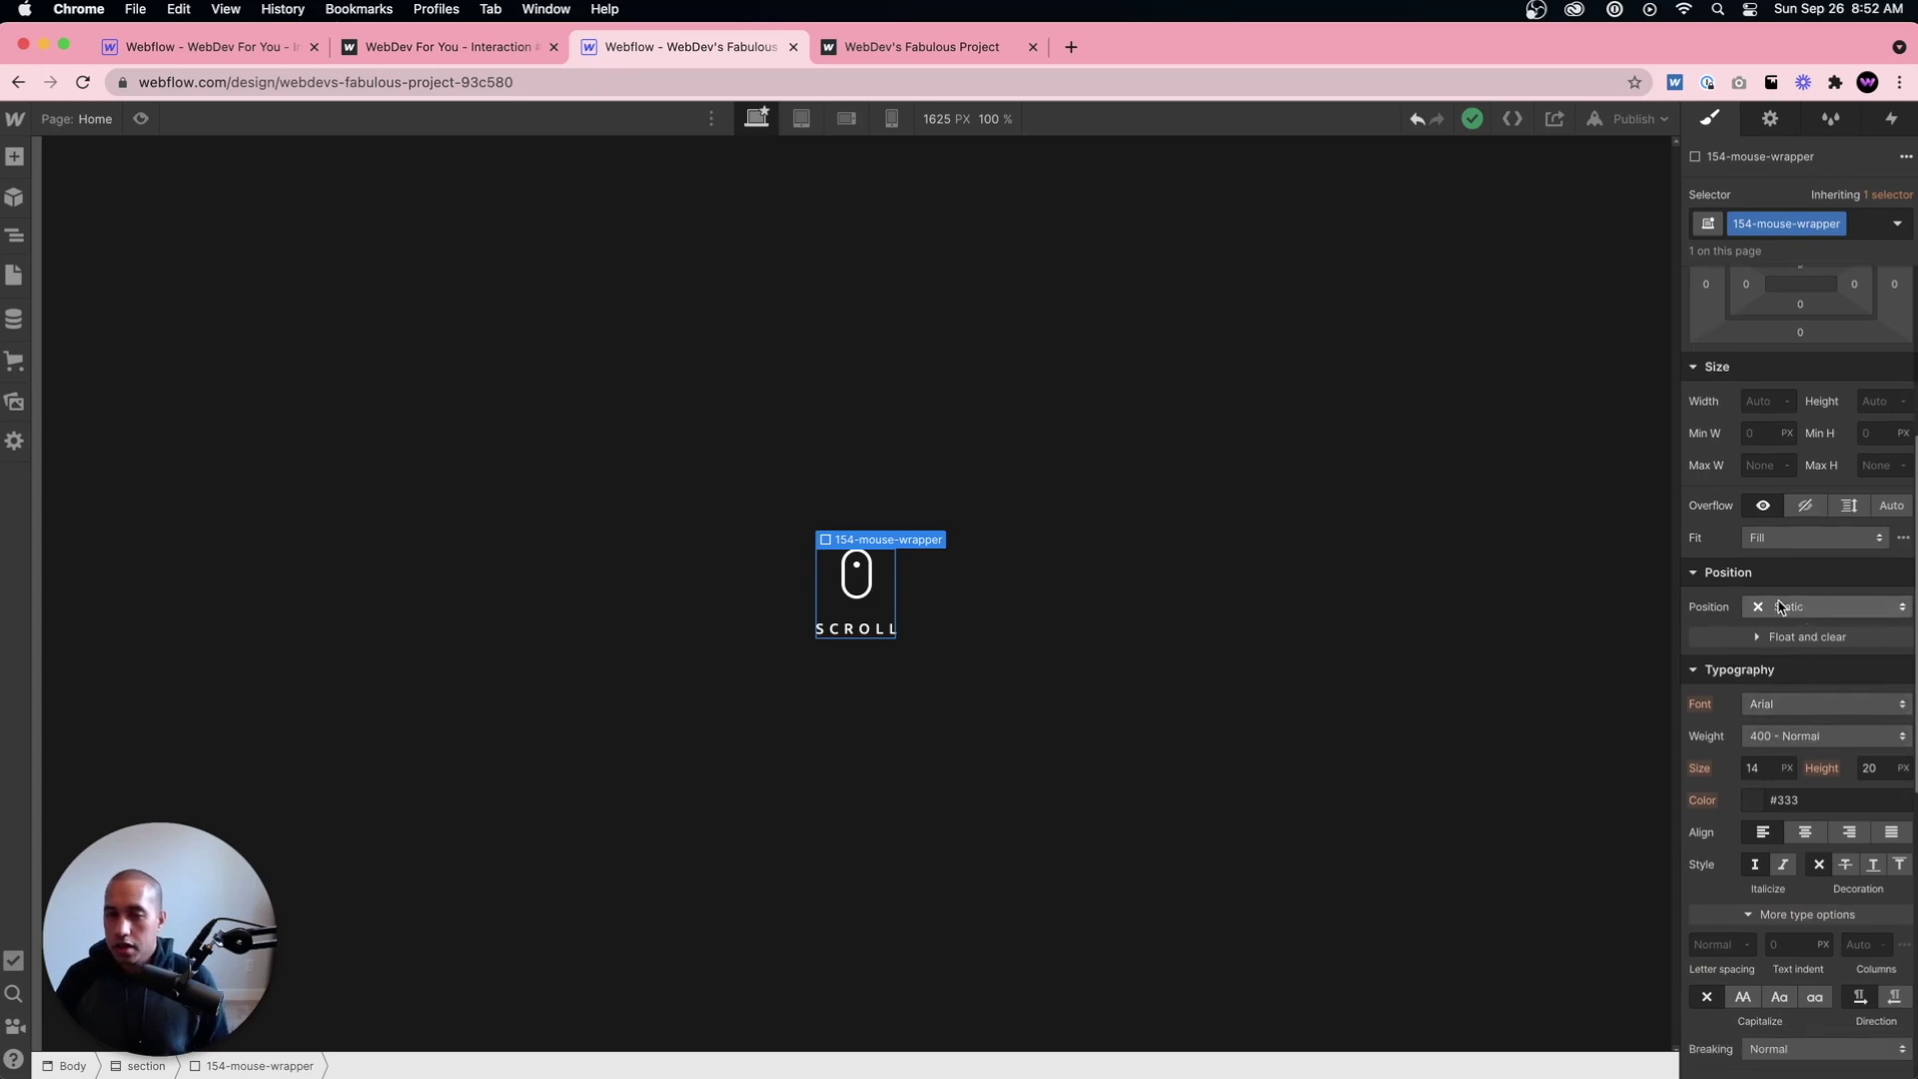
scroll(1788, 469, "up", 5)
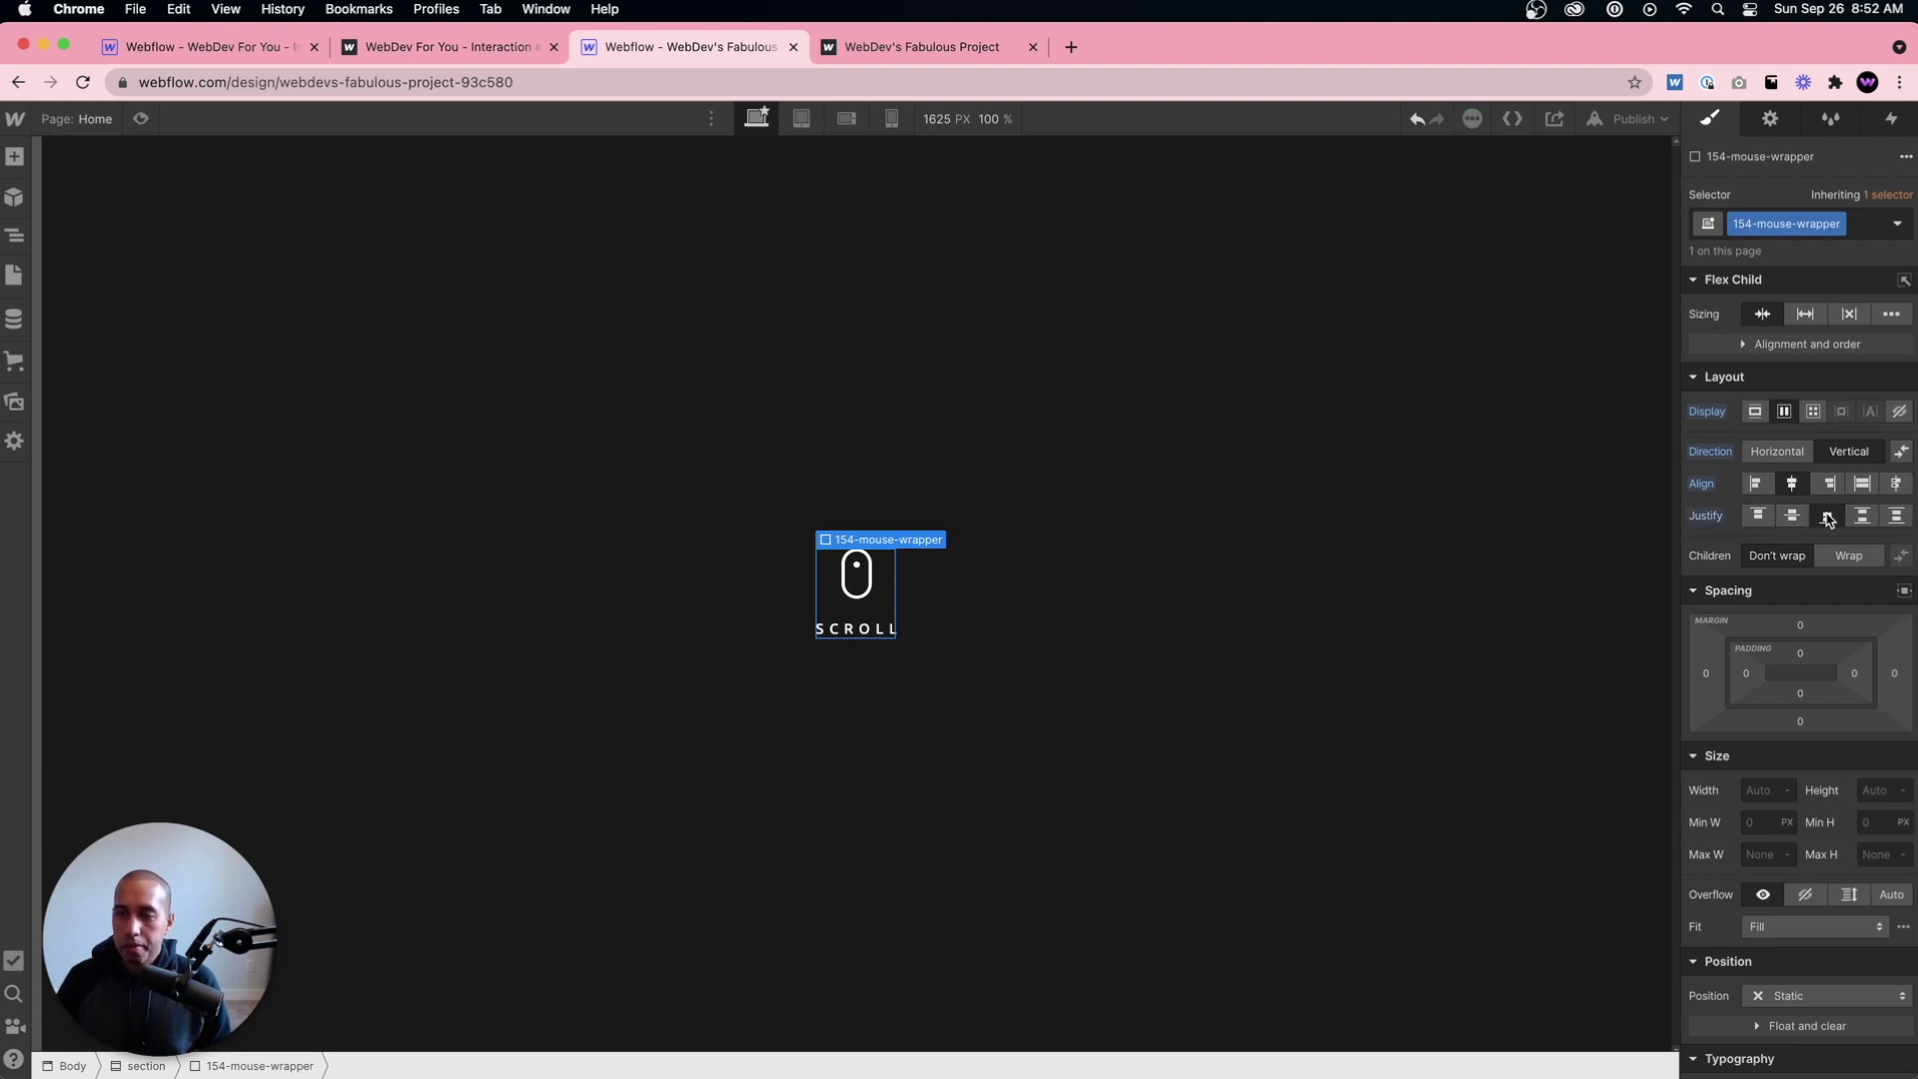
key("super+z")
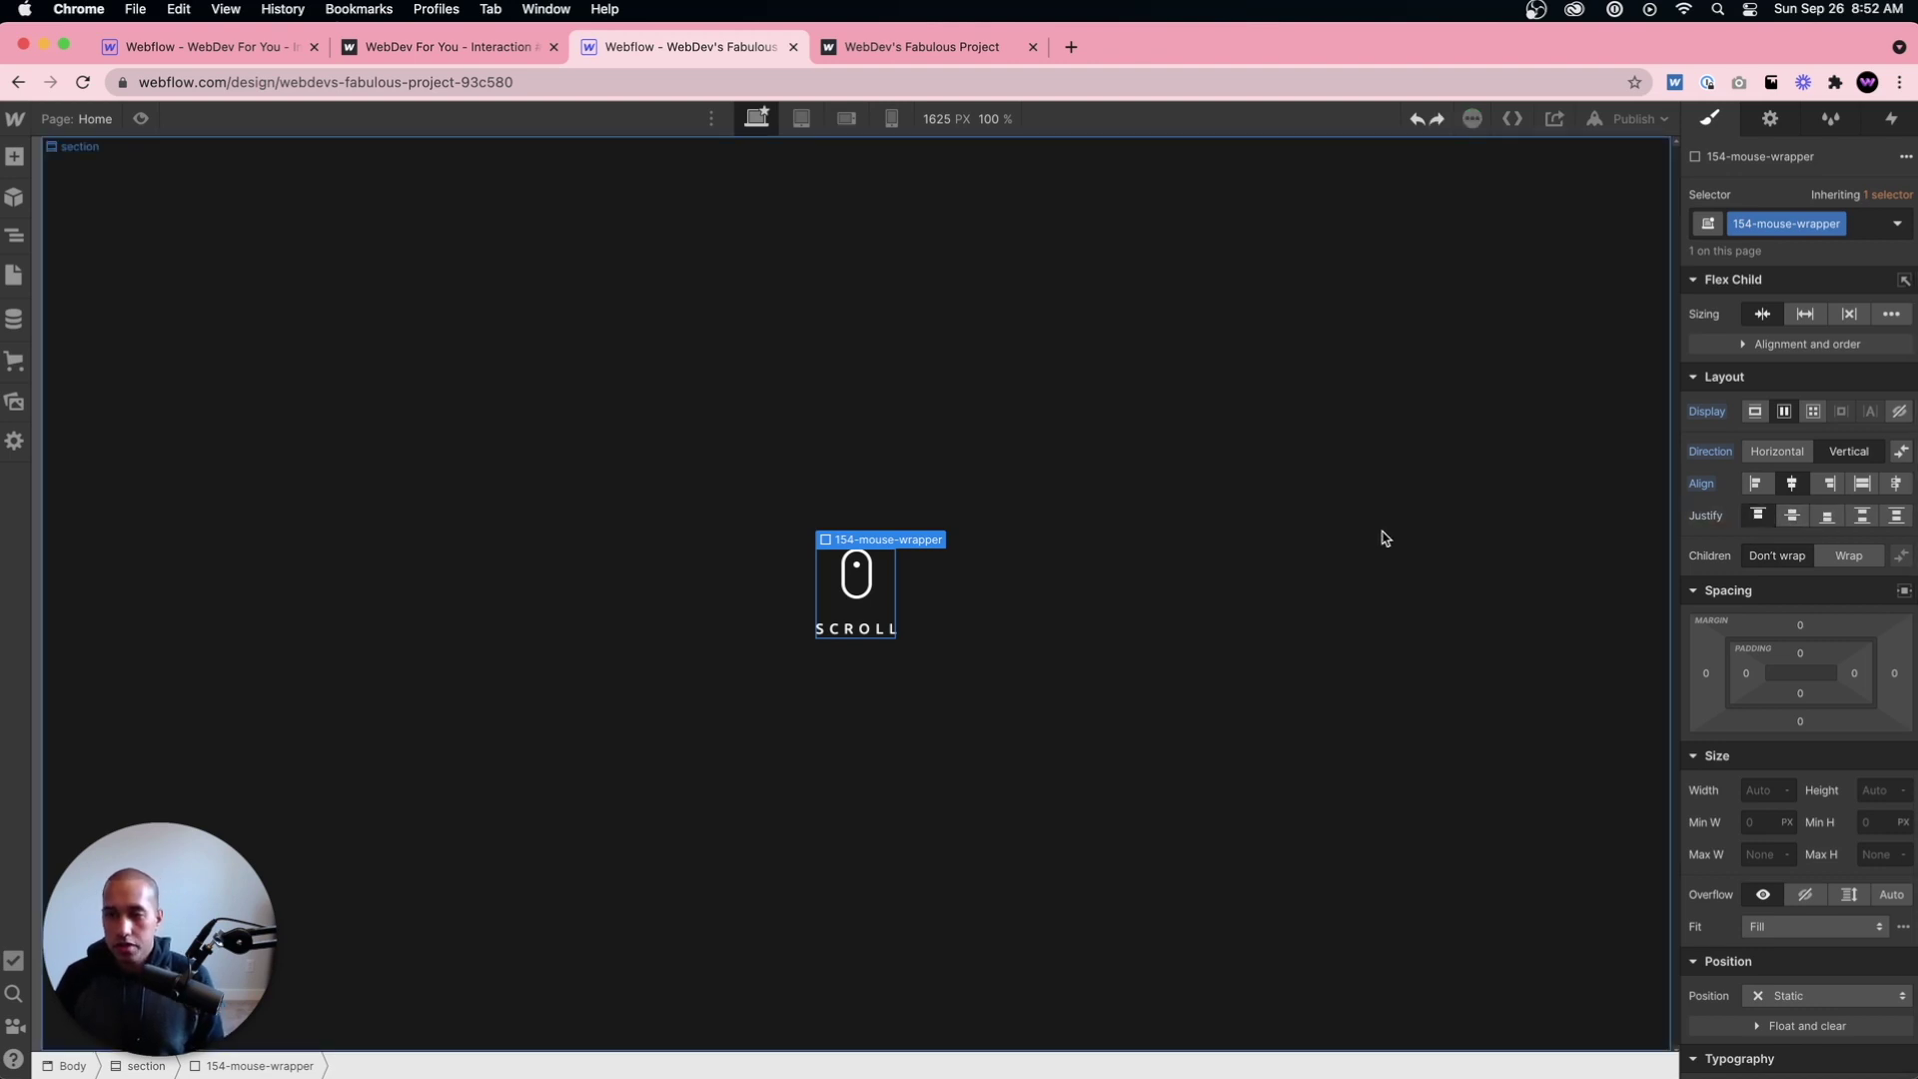
Step: Try flex-end bottom alignment on the section, then undo it and reselect the wrapper
left_click(1348, 524)
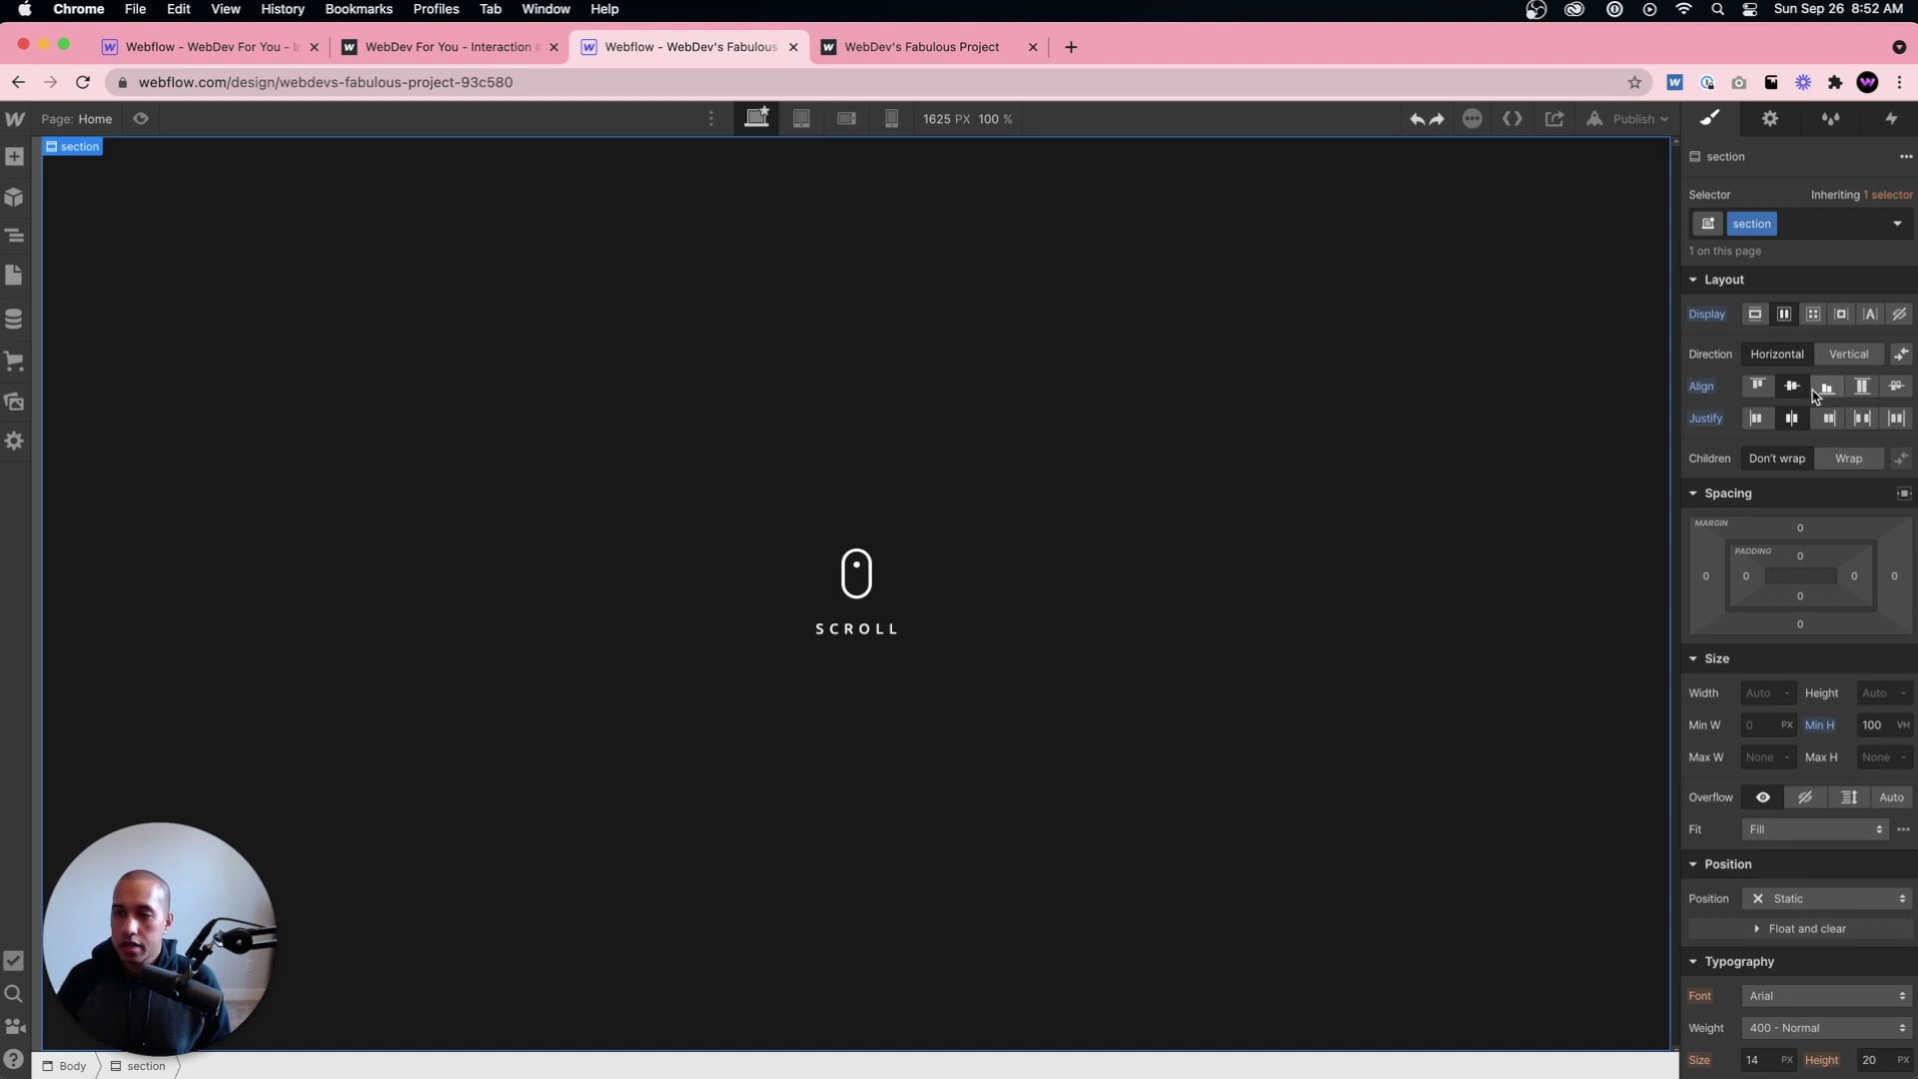
left_click(1825, 388)
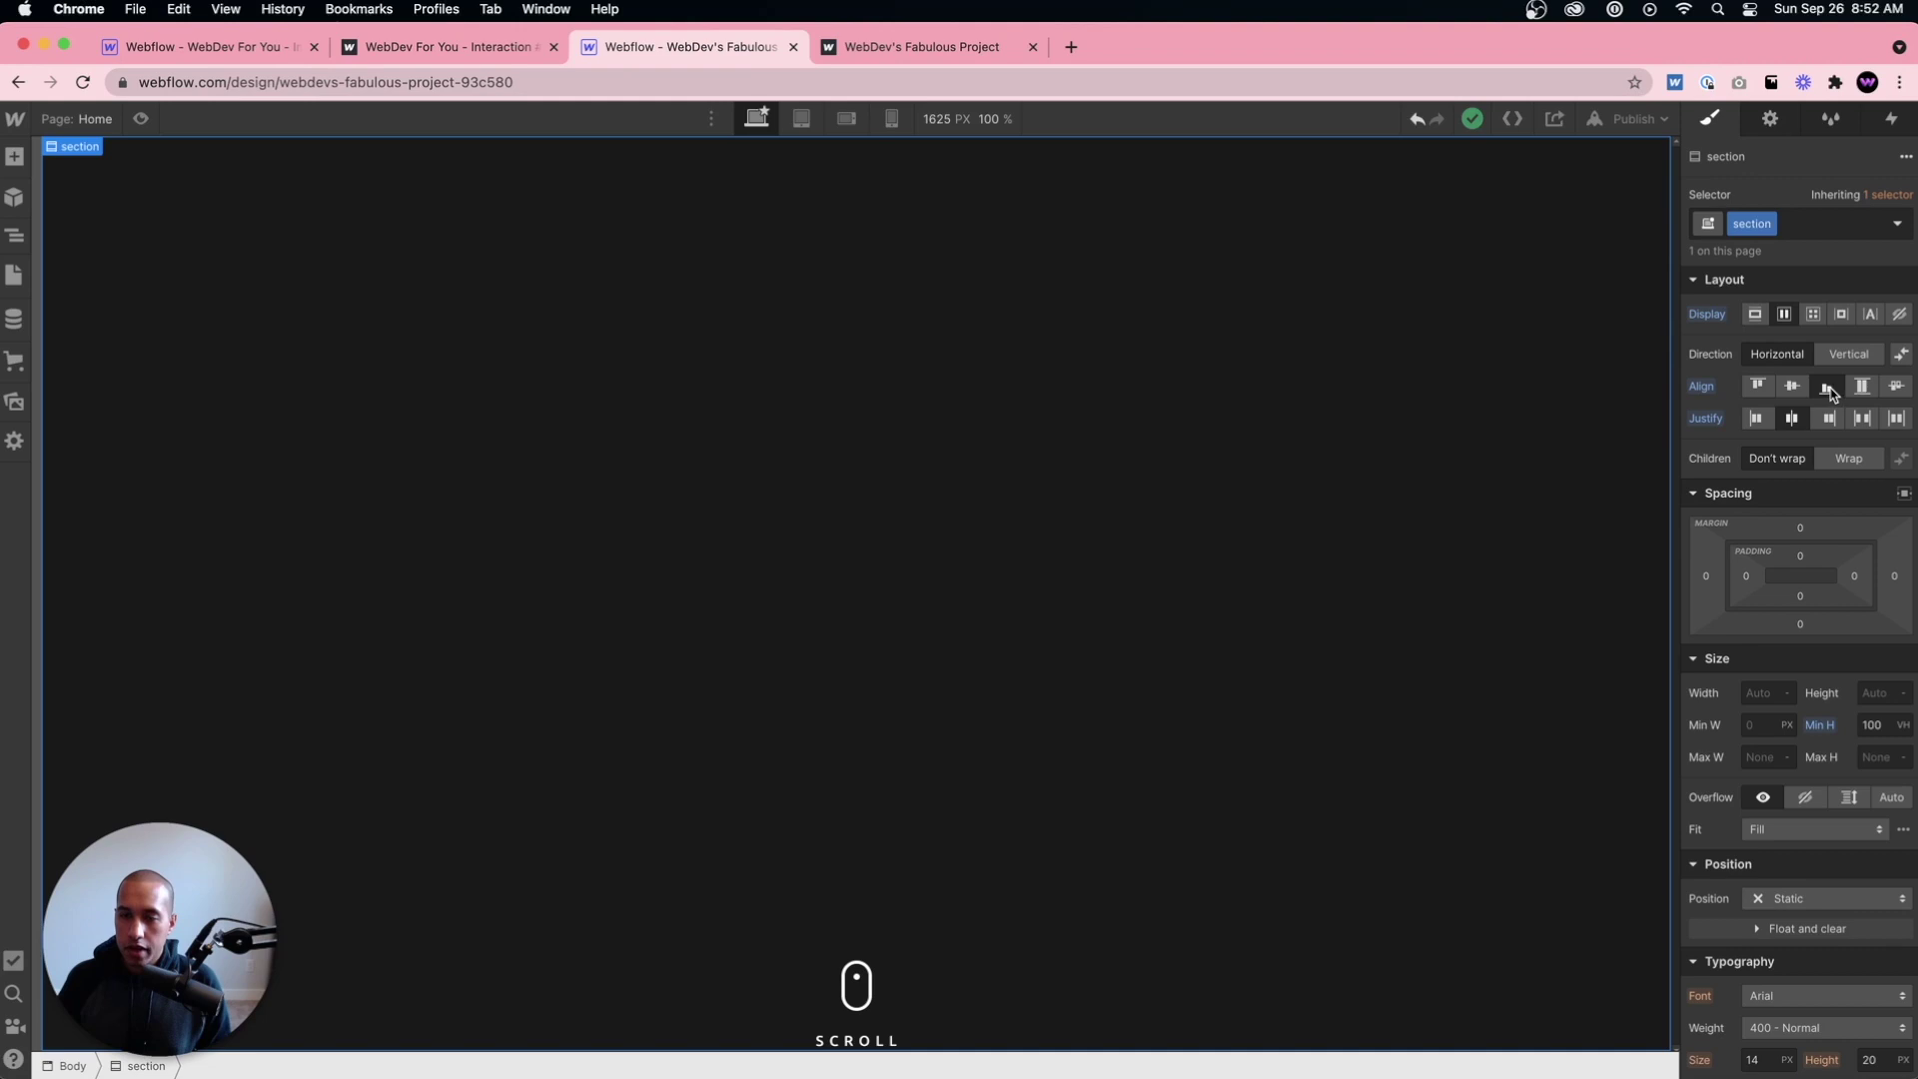
key("super+z")
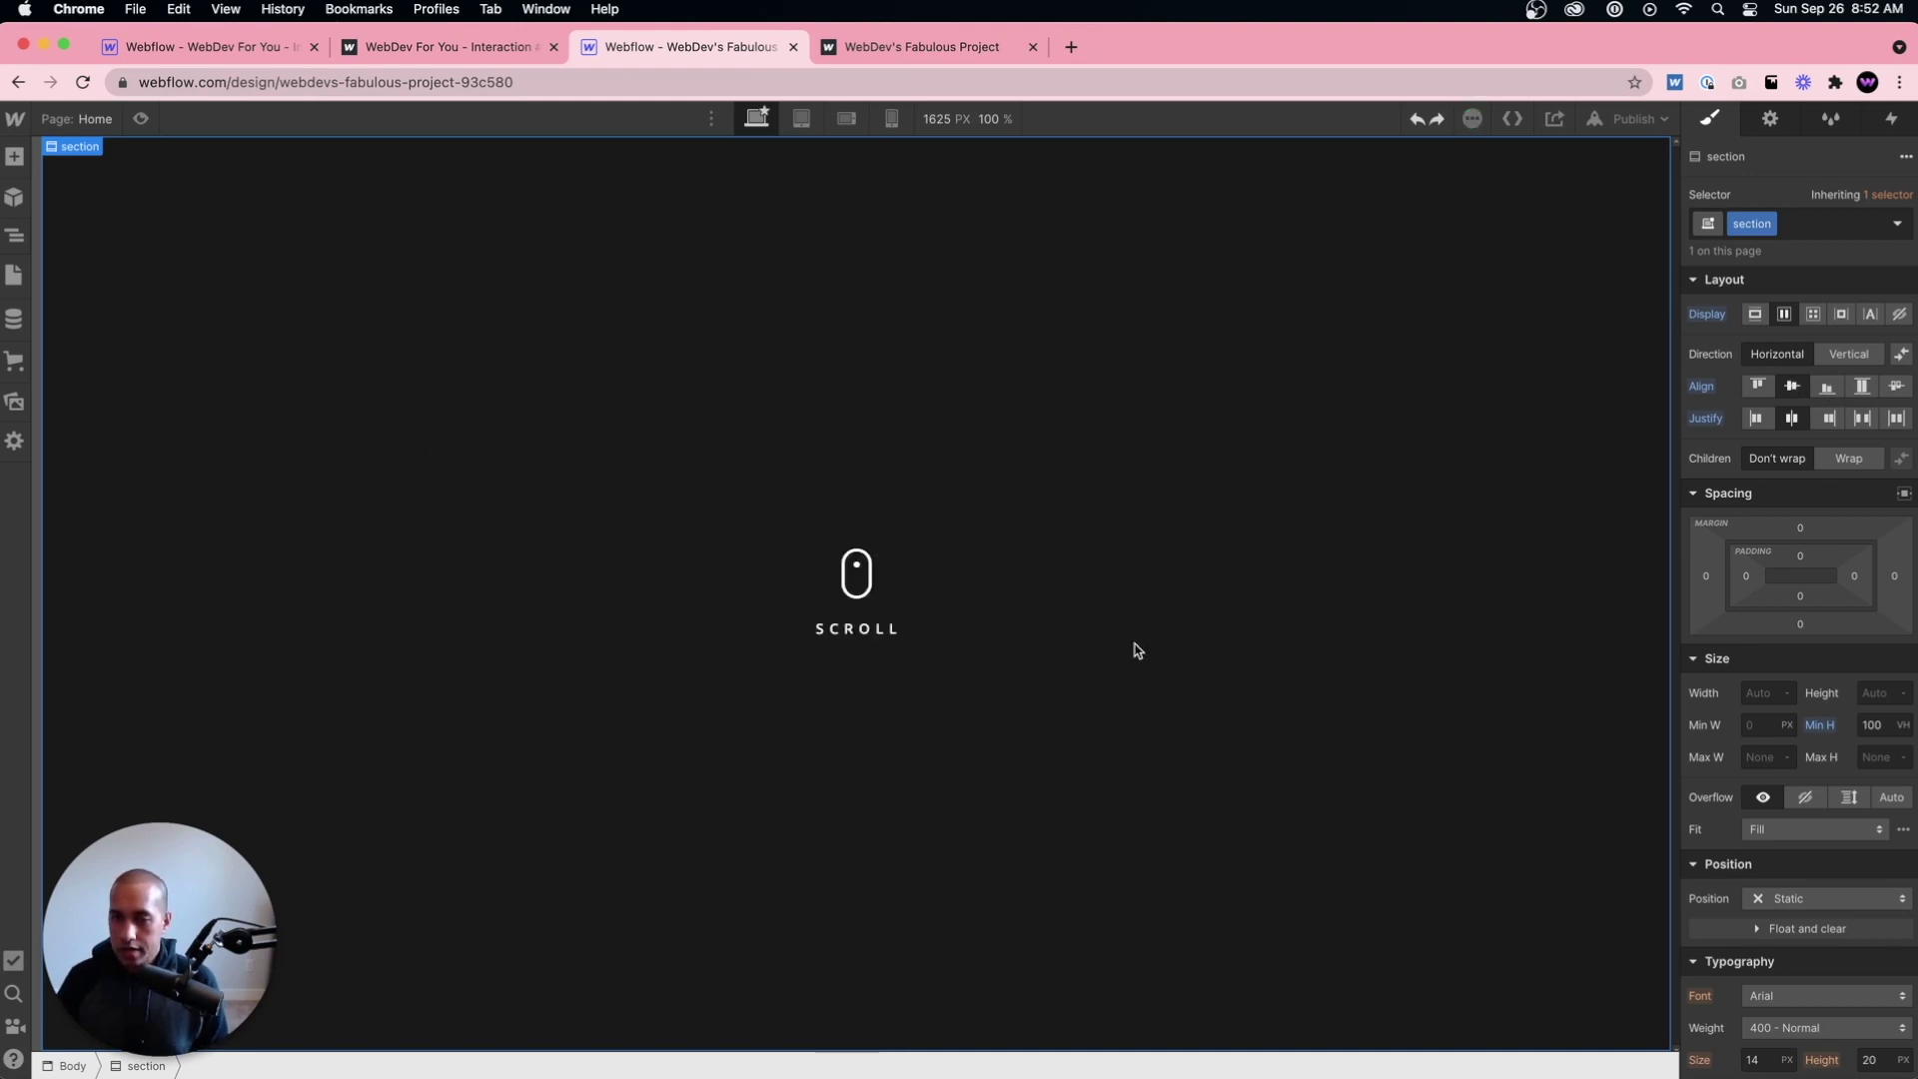
left_click(875, 611)
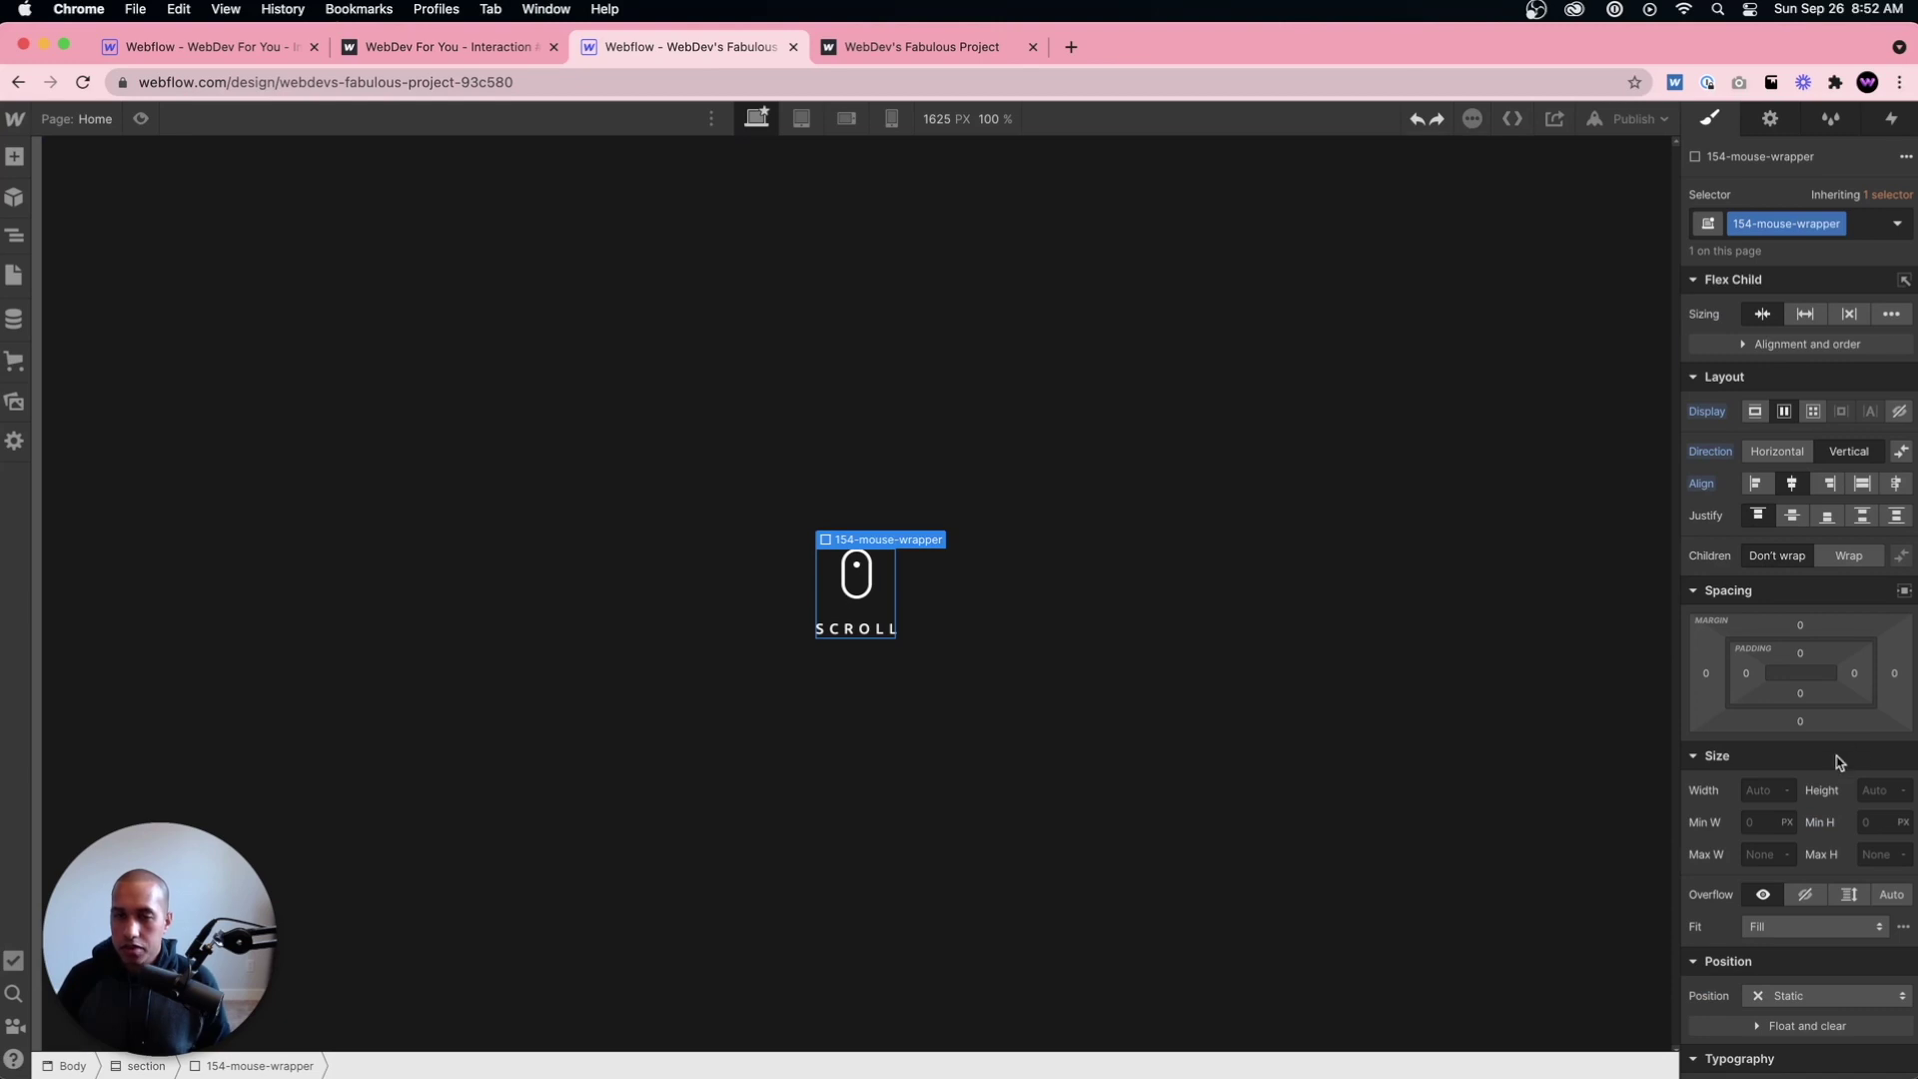
Step: Make the mouse wrapper absolutely positioned, pinned centred along the section's bottom edge
scroll(1838, 762, "down", 3)
left_click(1808, 838)
left_click(1801, 881)
scroll(1813, 819, "down", 3)
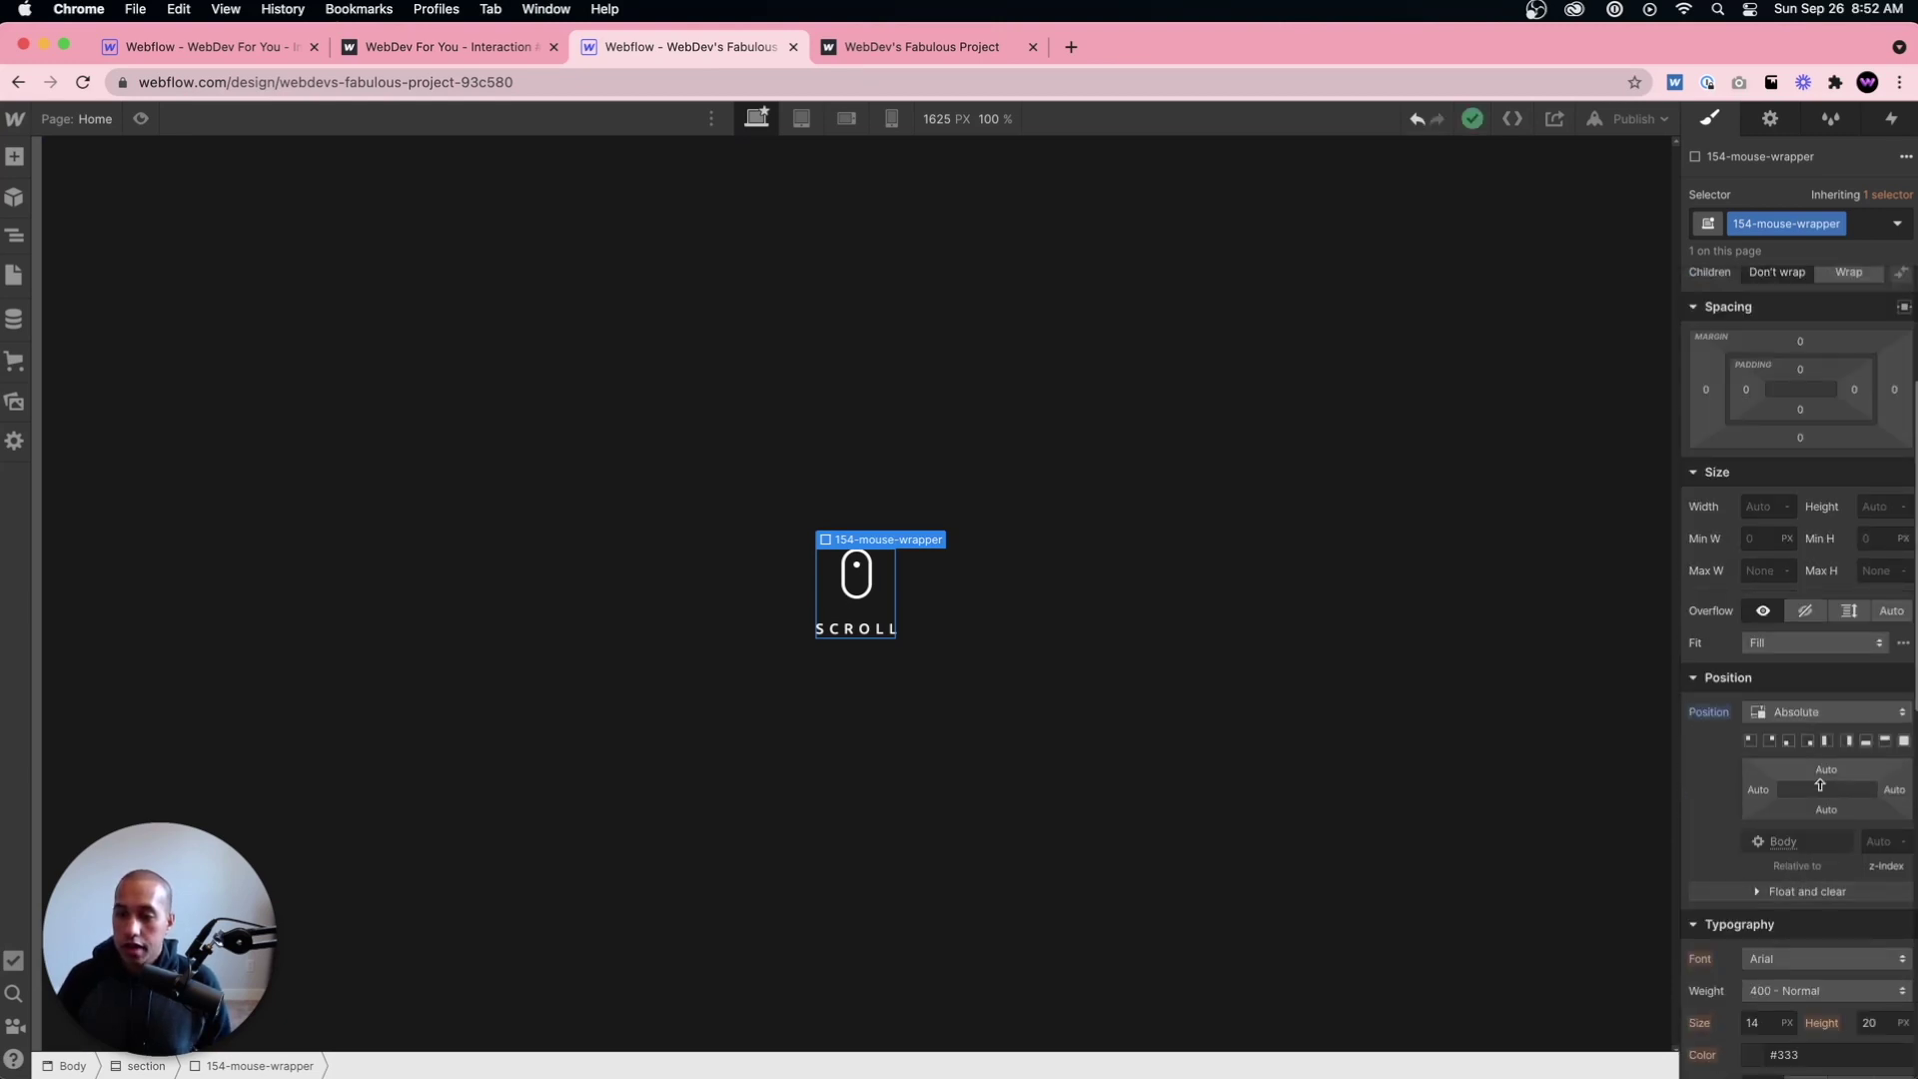
left_click(1865, 741)
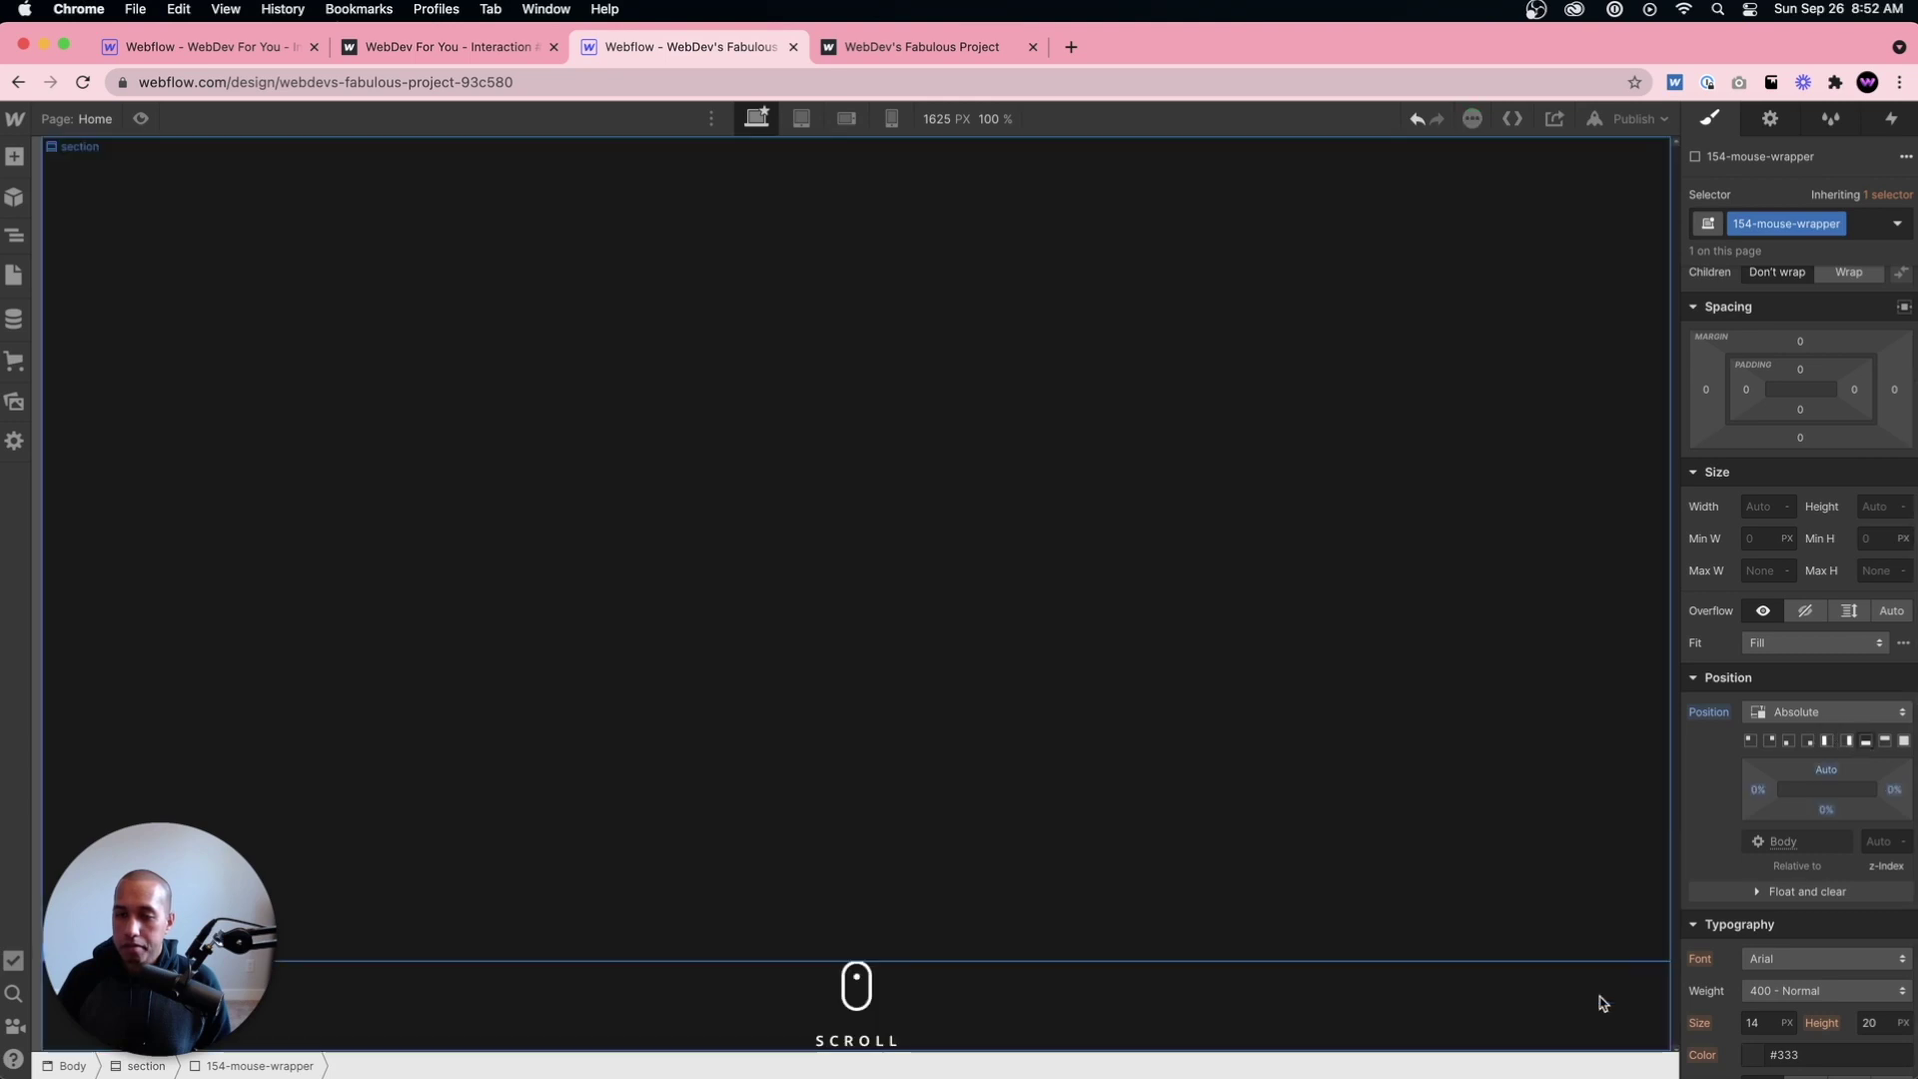
left_click(1758, 791, "alt")
left_click(1895, 791, "alt")
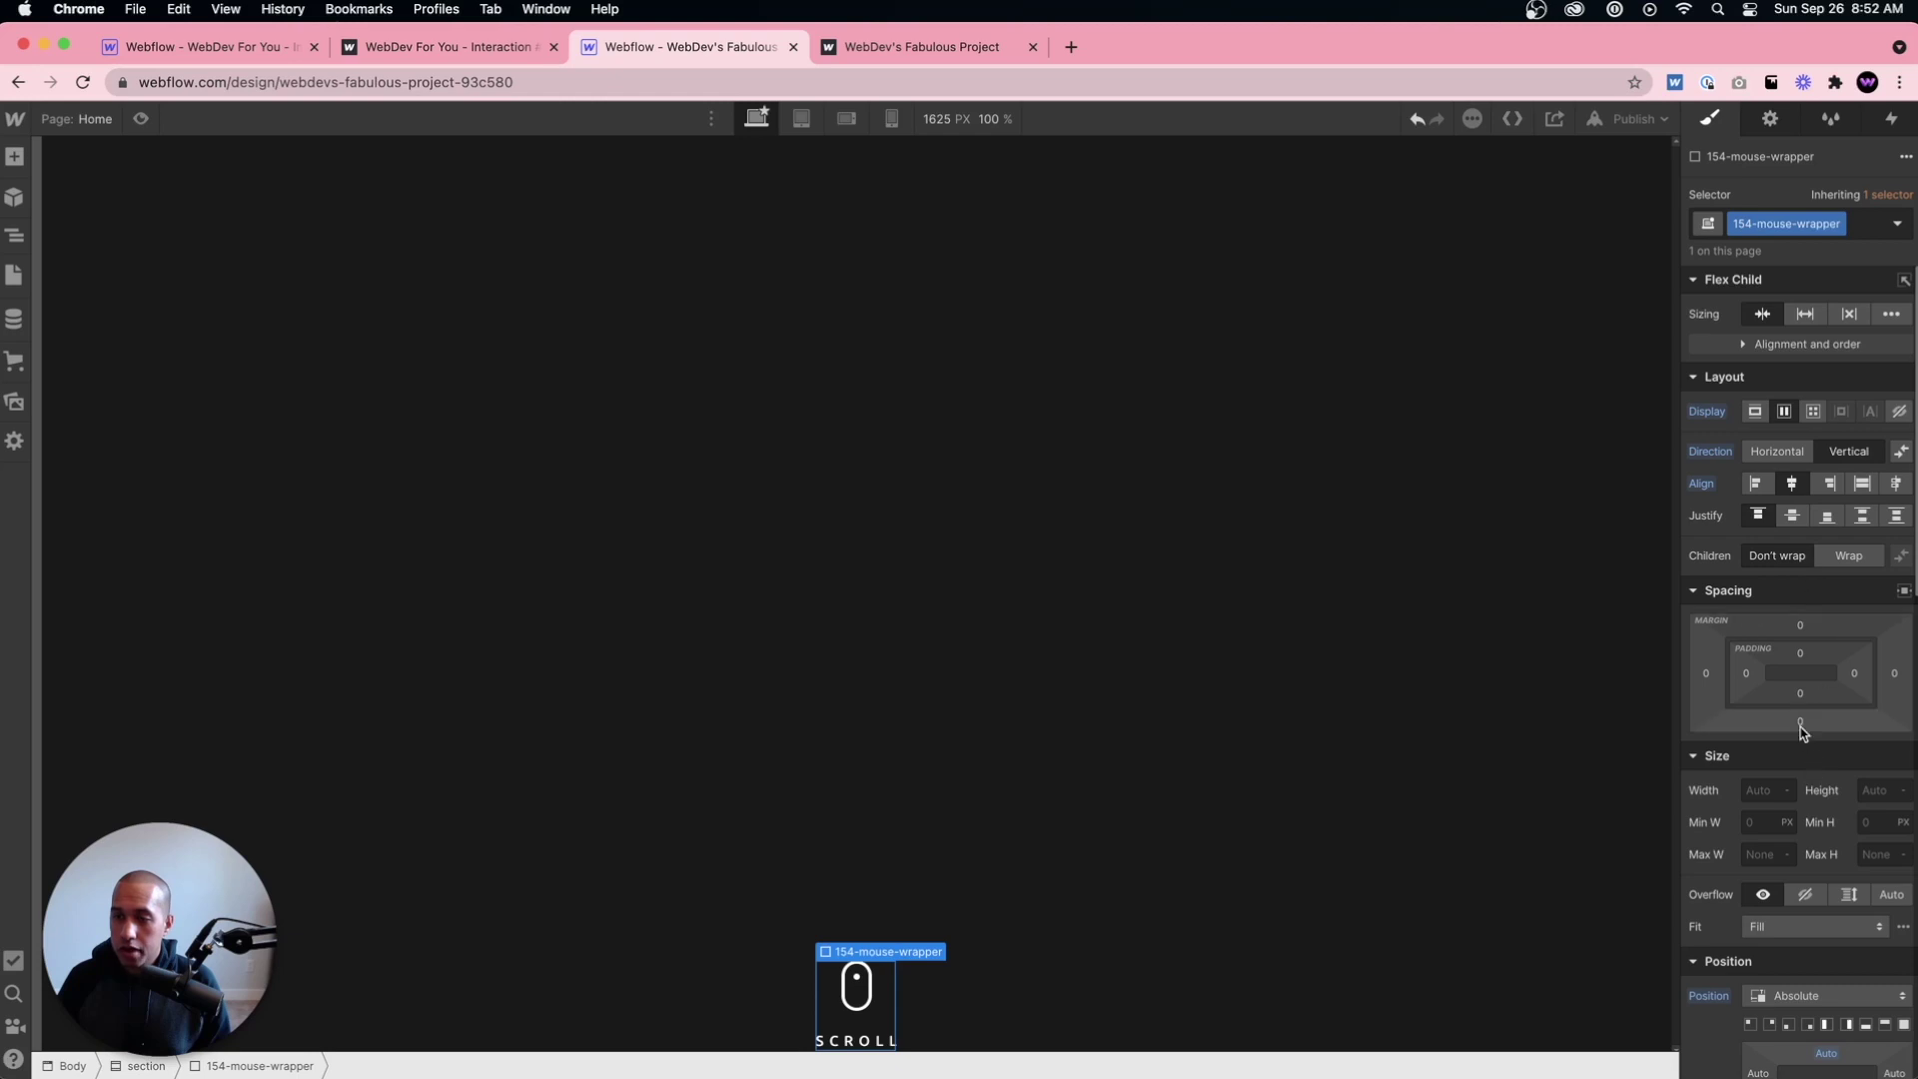
Step: Lift the indicator above the section bottom and bring up the publish options
left_click_drag(1802, 733, 1800, 754)
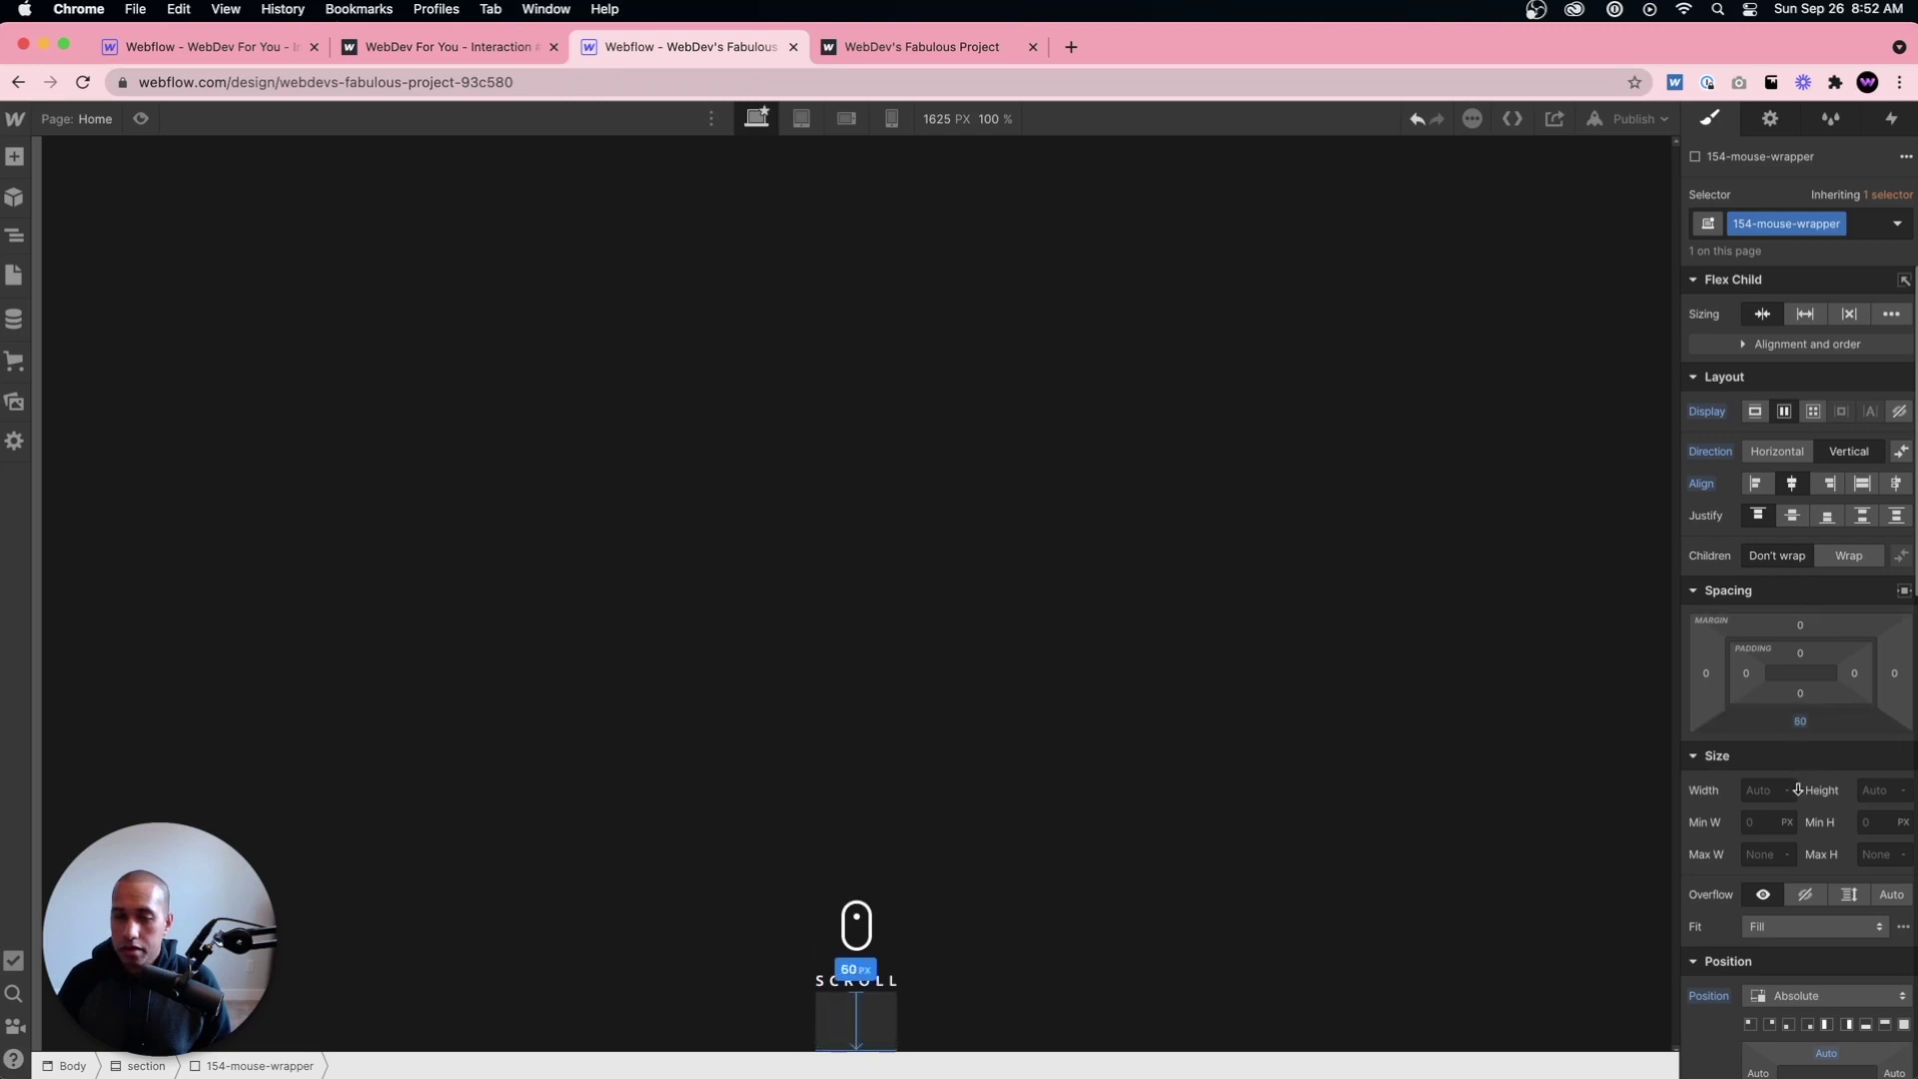
left_click(856, 1034)
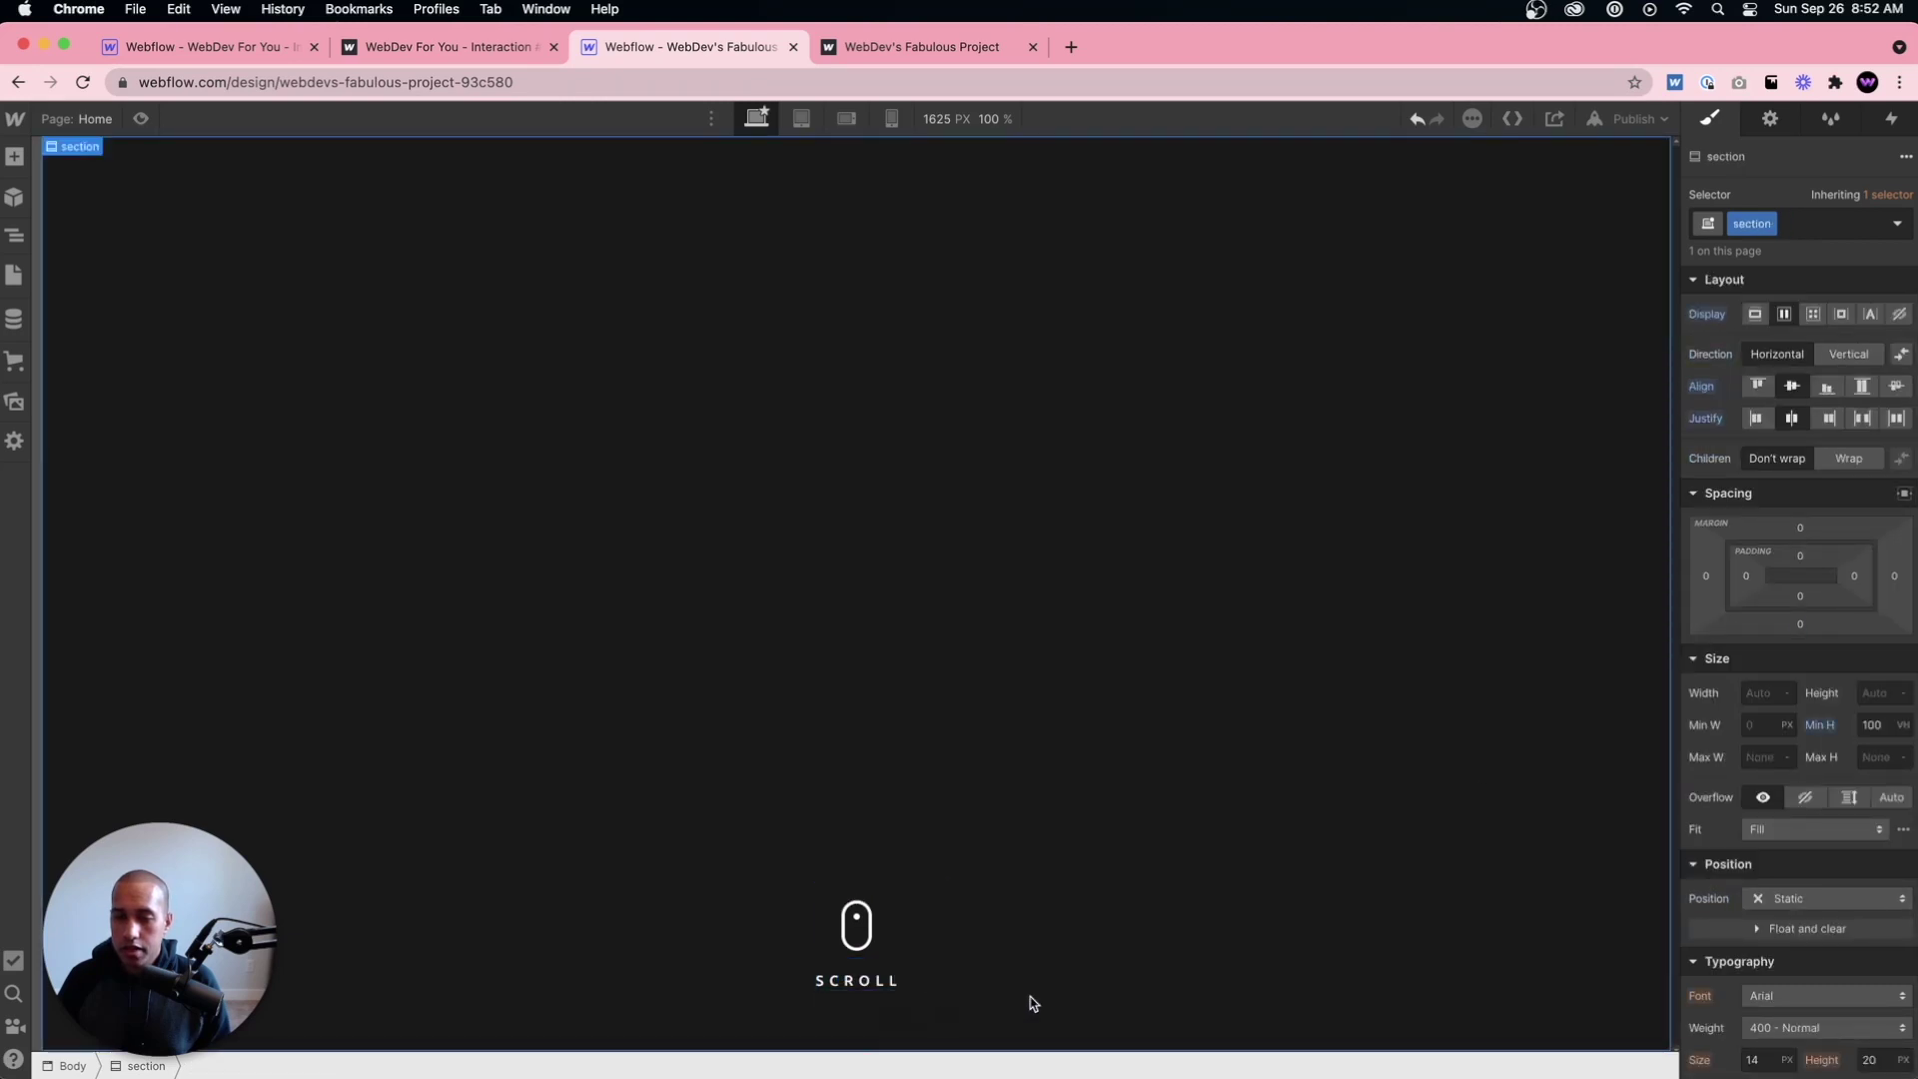
left_click(1626, 119)
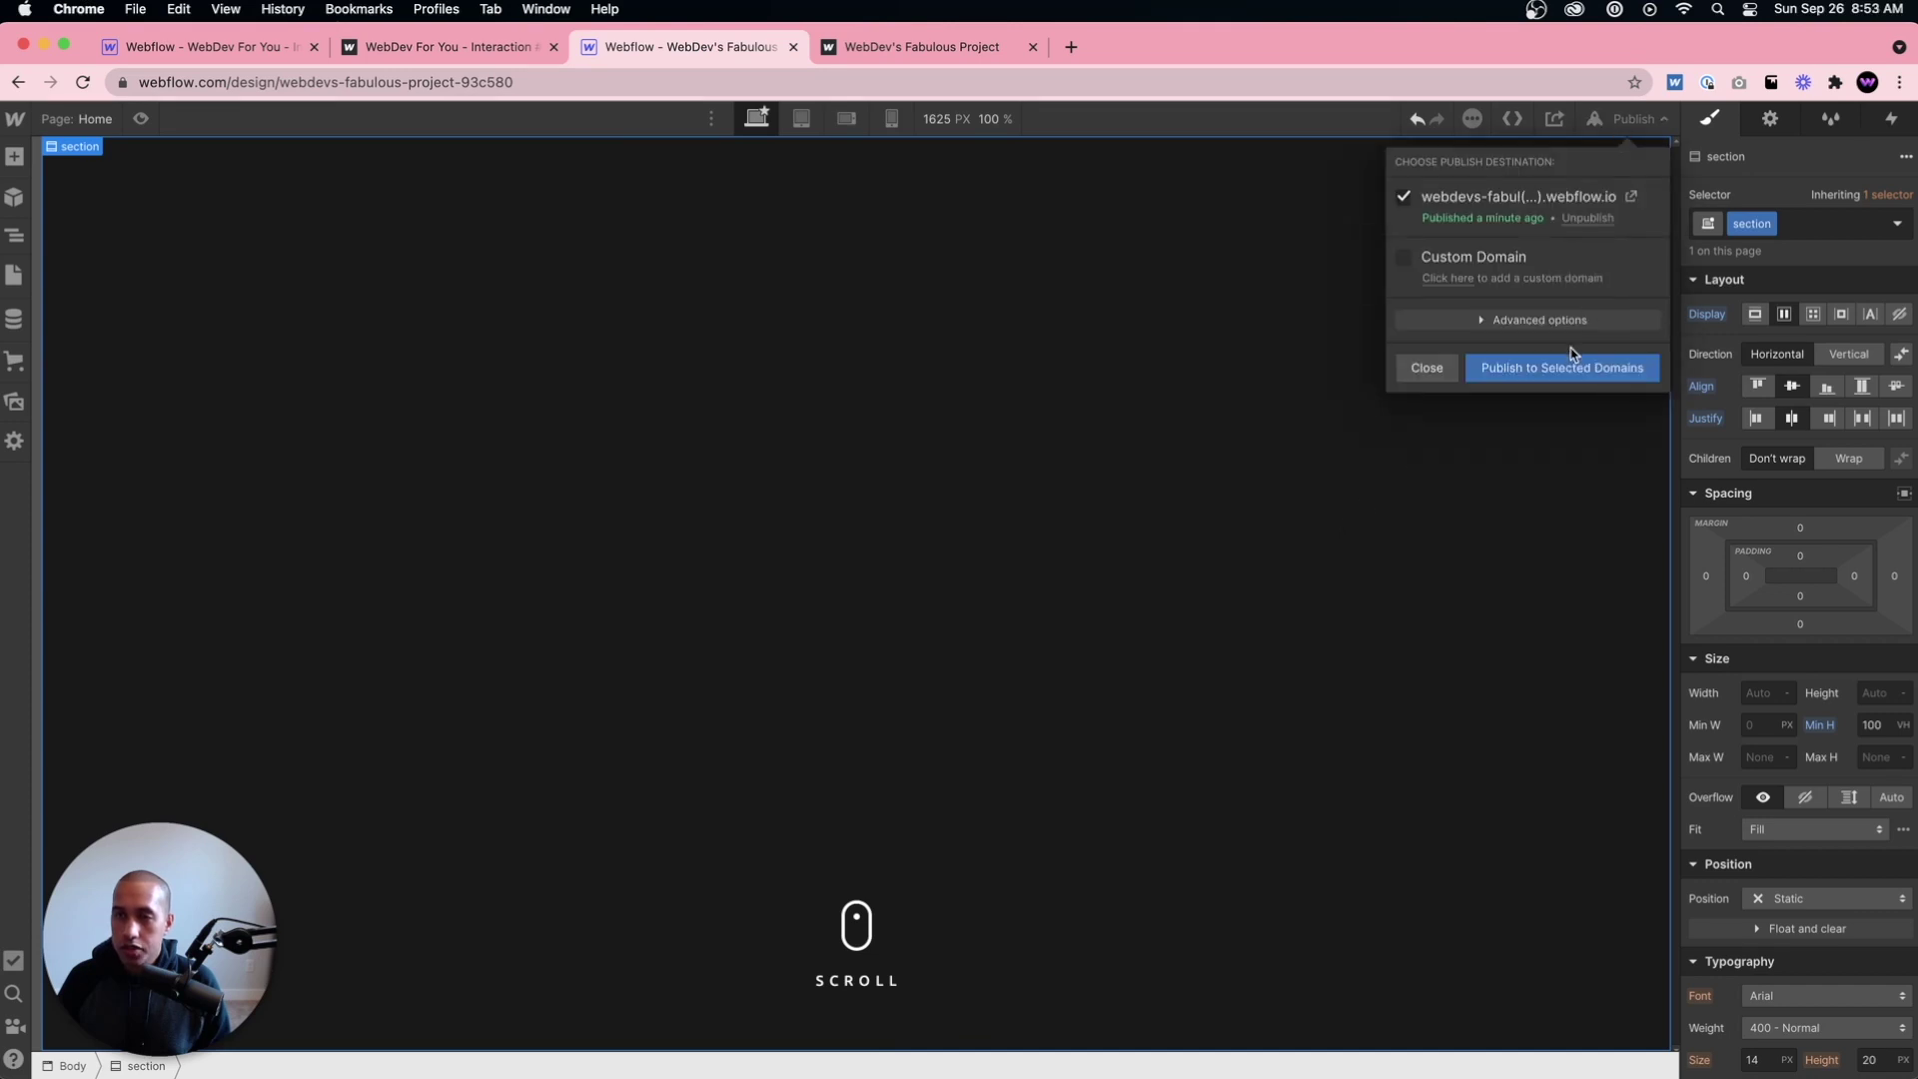
Step: Republish to webflow.io, view the live page, and type 'webdev' in a new tab's address bar
left_click(1566, 370)
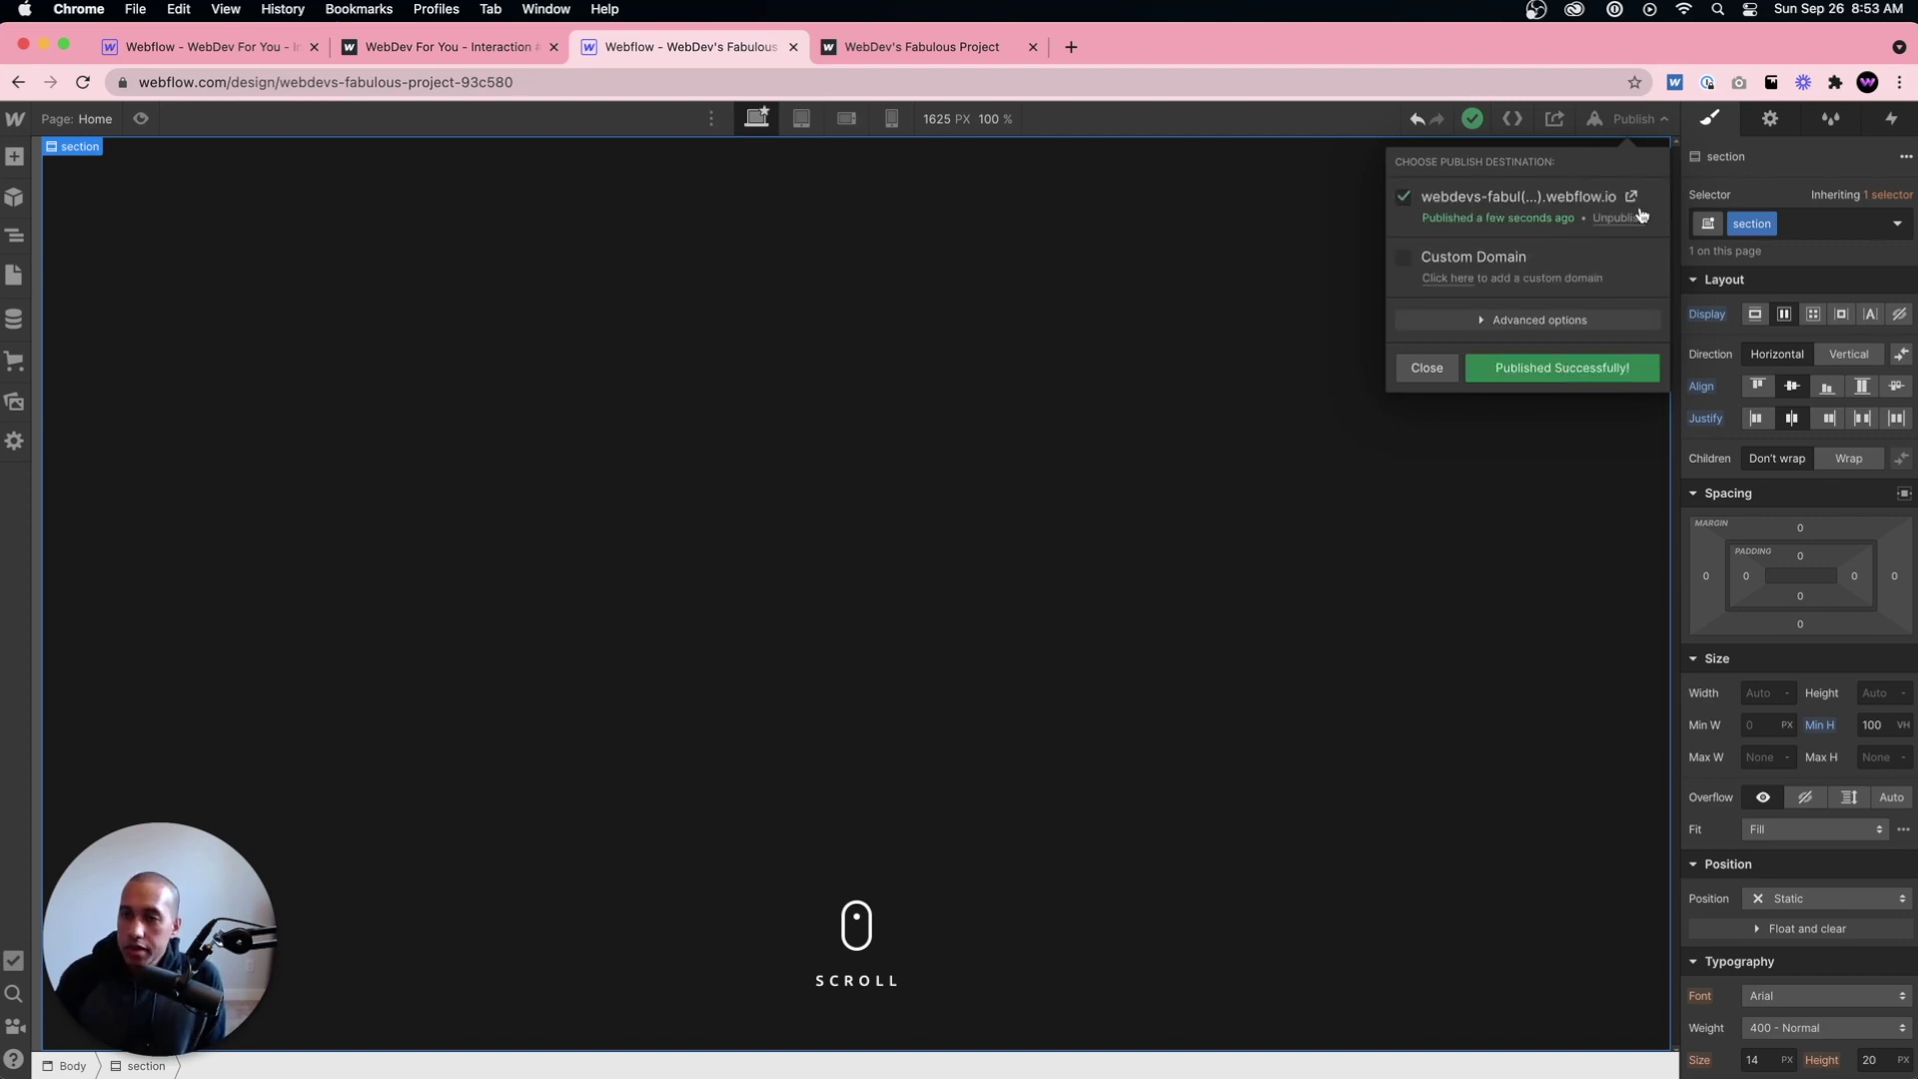
left_click(1632, 198)
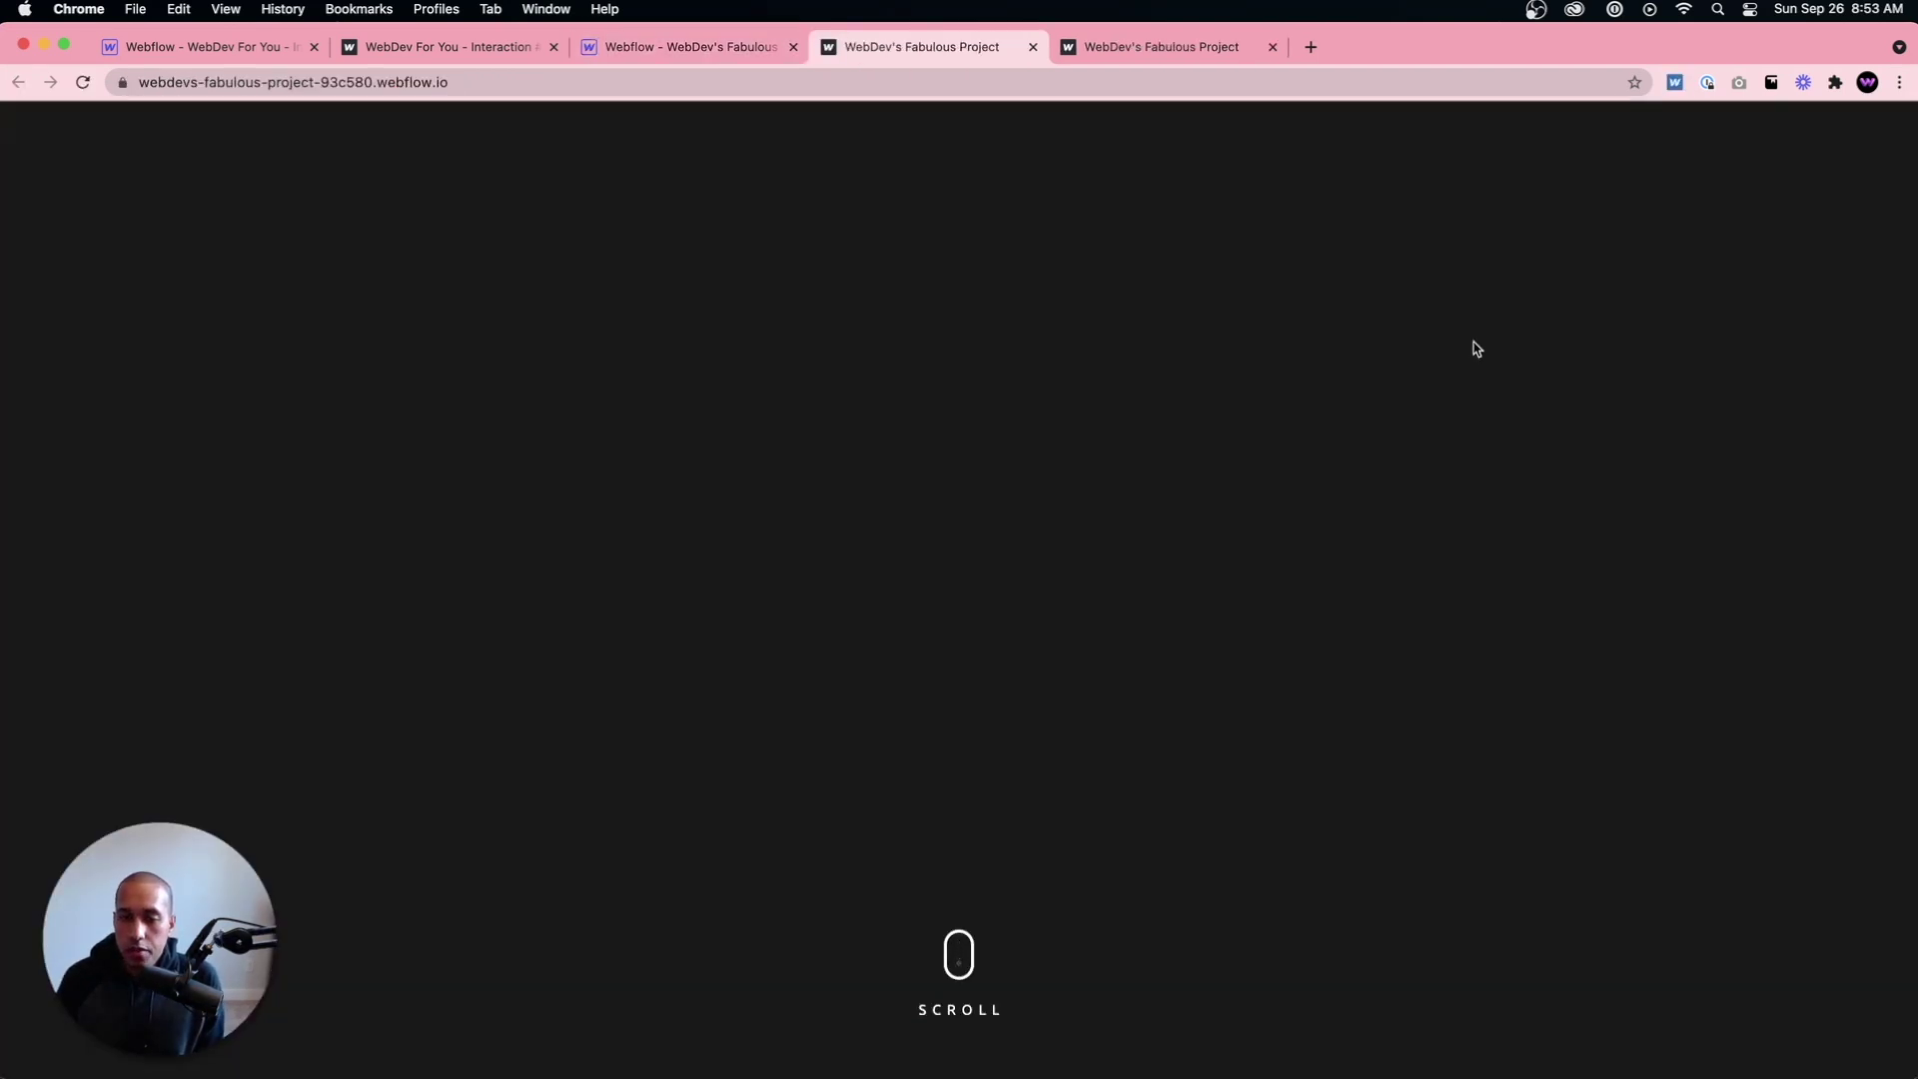
left_click(1311, 47)
left_click(1312, 86)
type("webdev")
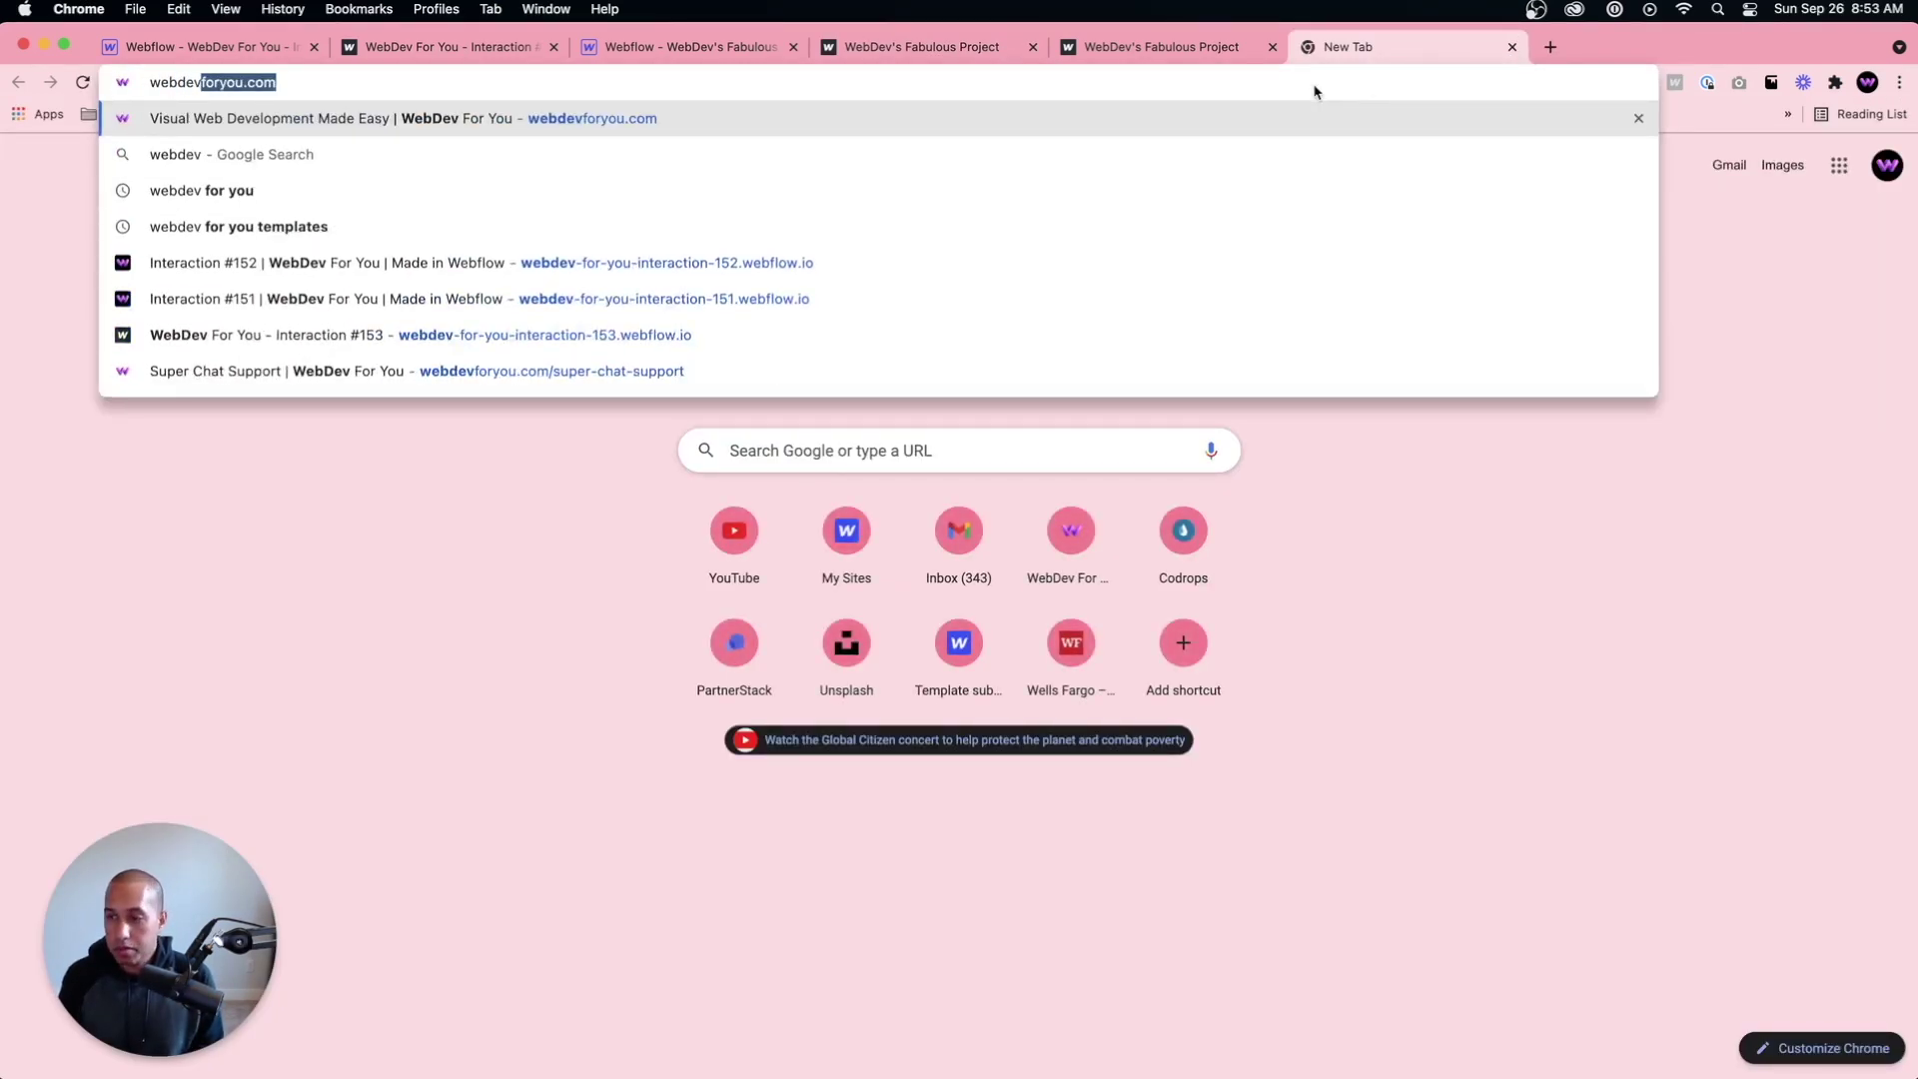
Step: Go to webdevforyou.com and browse its Templates page
key("Return")
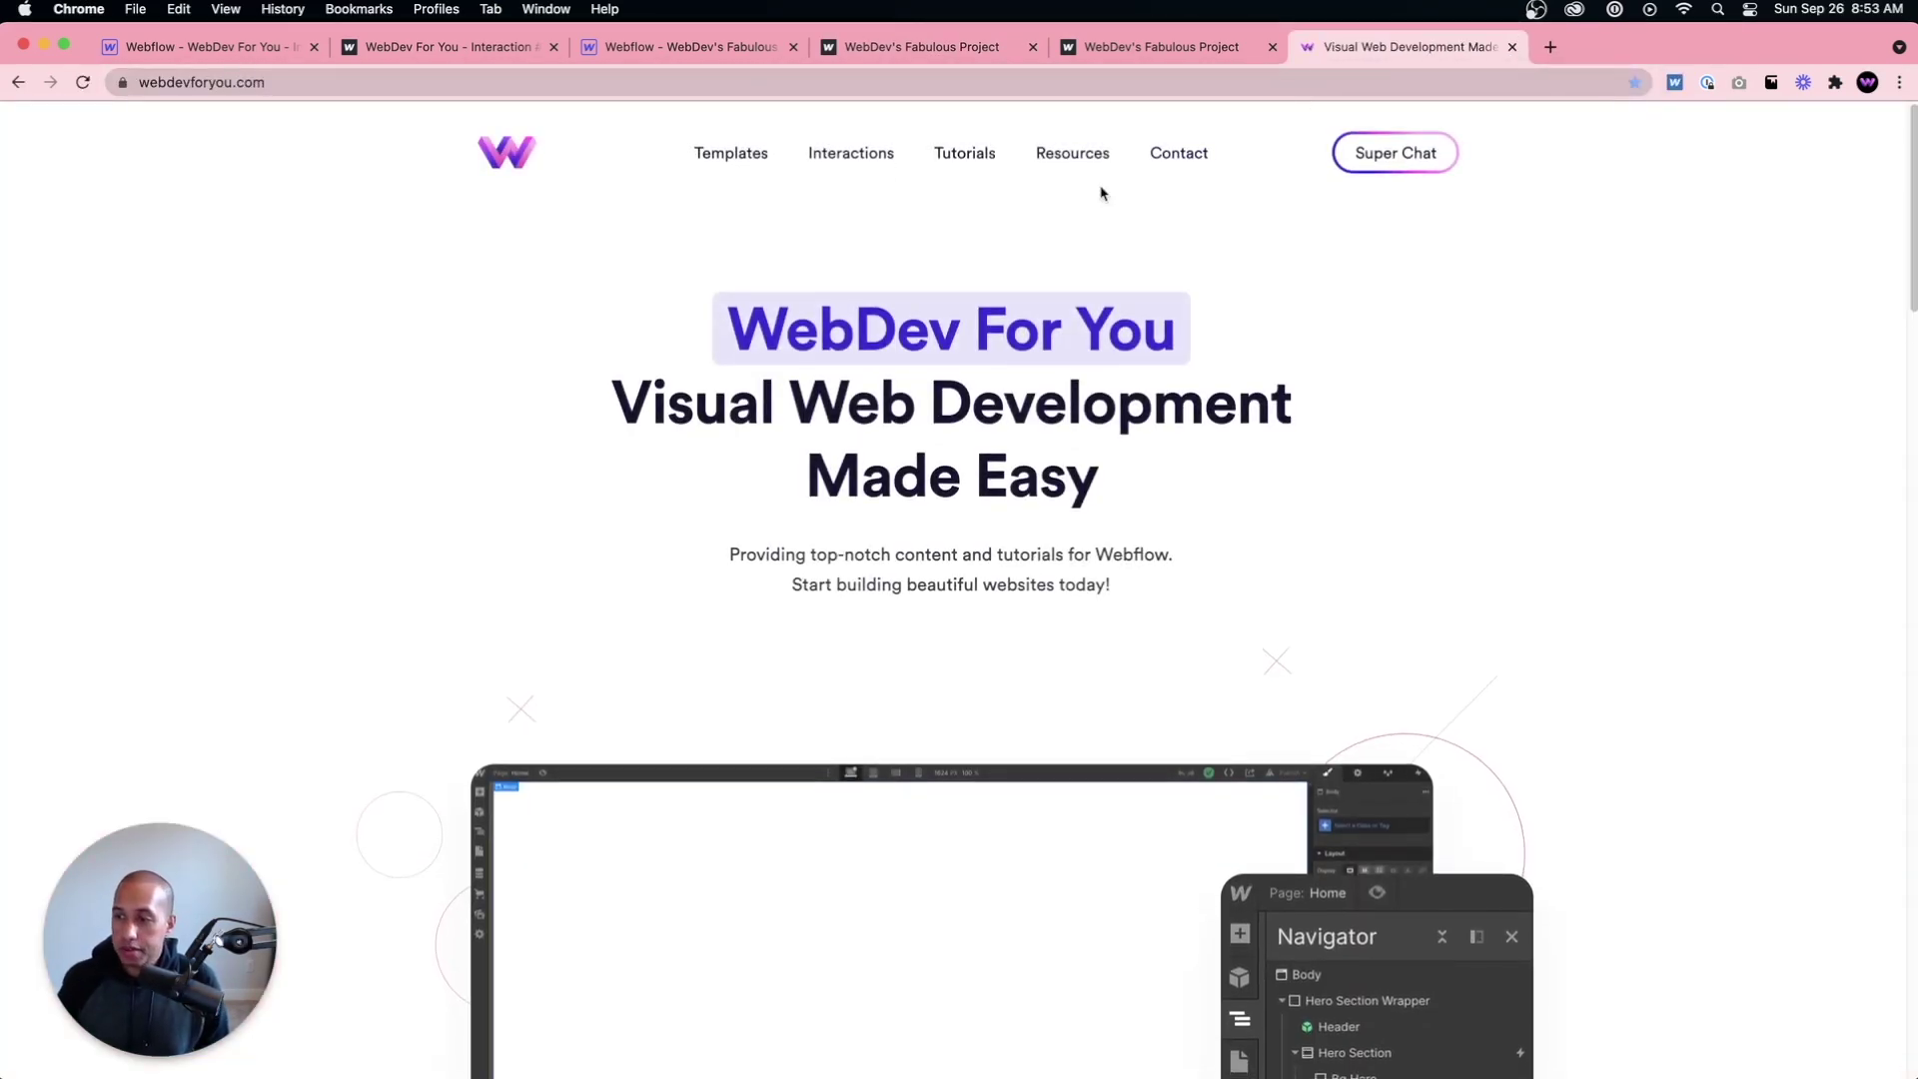
left_click(752, 164)
scroll(830, 471, "down", 3)
scroll(741, 476, "down", 2)
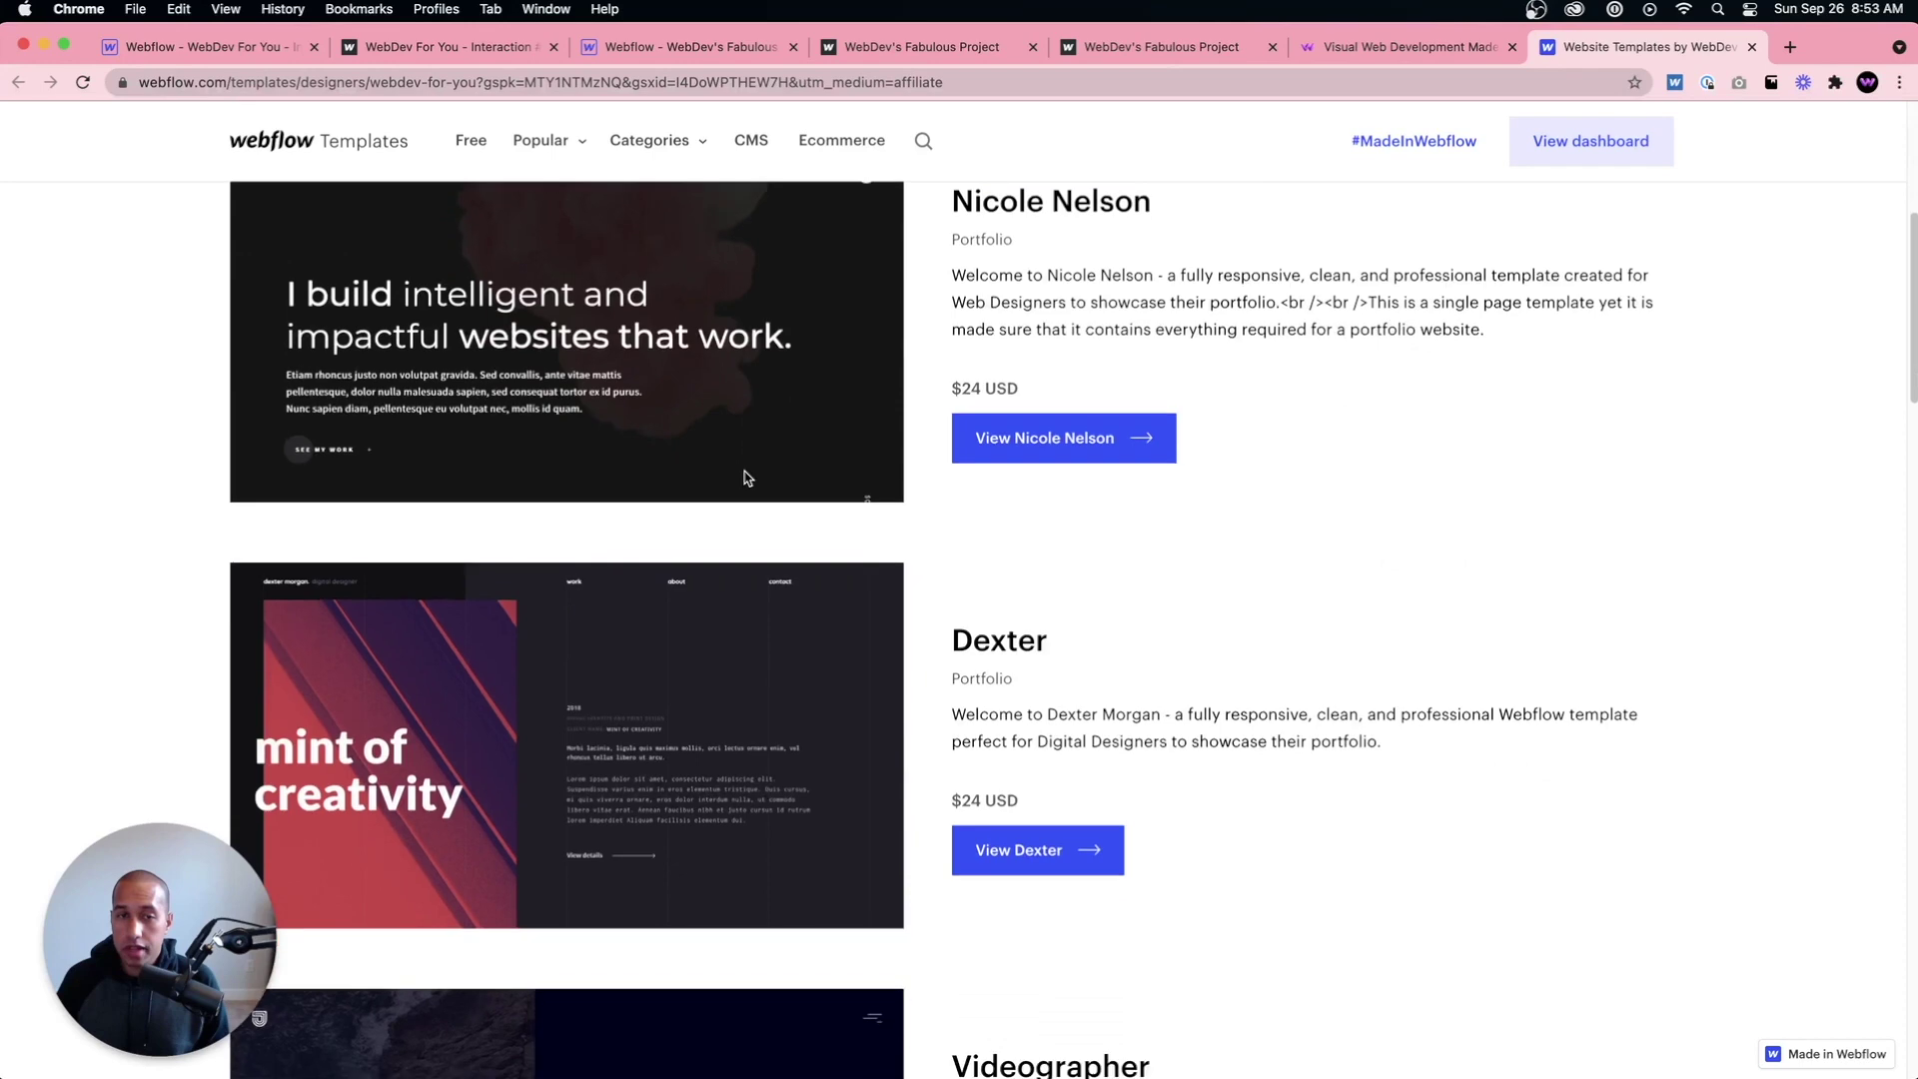
Step: Open the portfolio template's details page and scroll through its live preview
left_click(1105, 548)
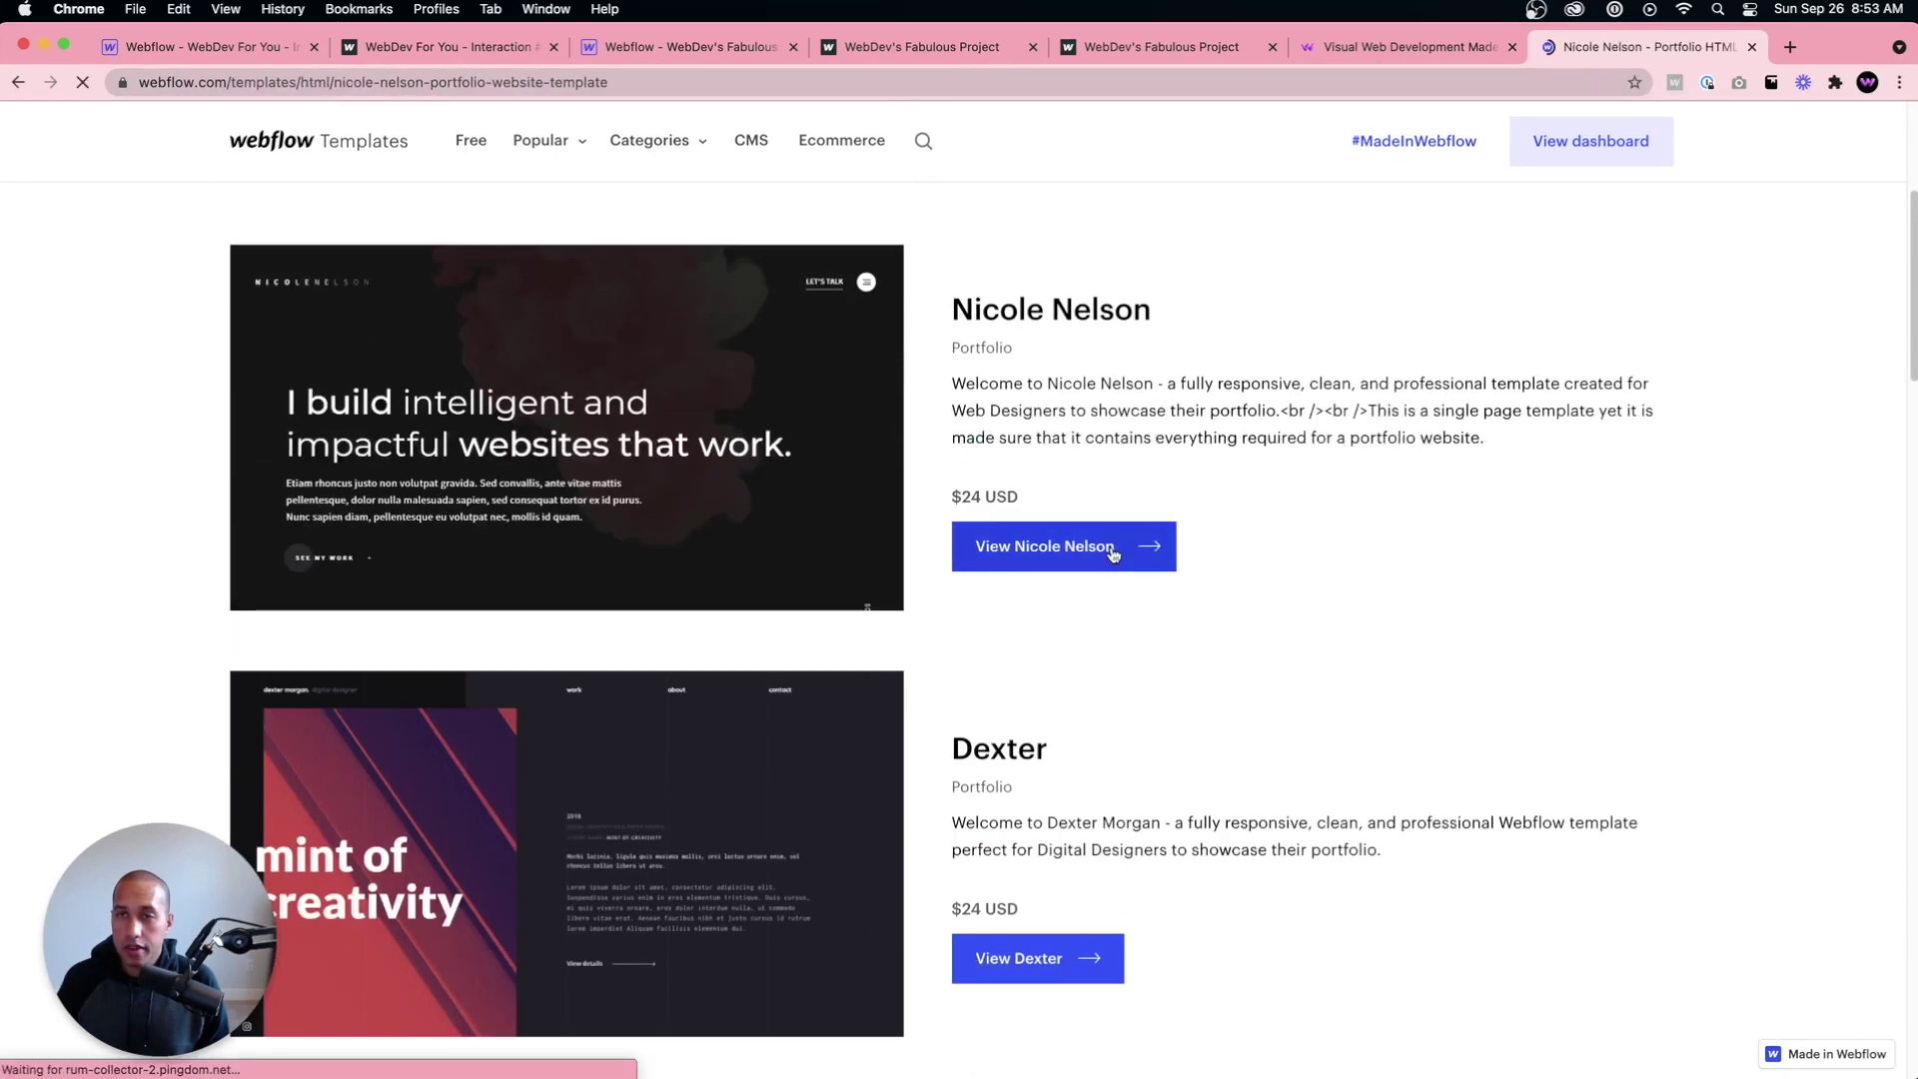
left_click(1212, 376)
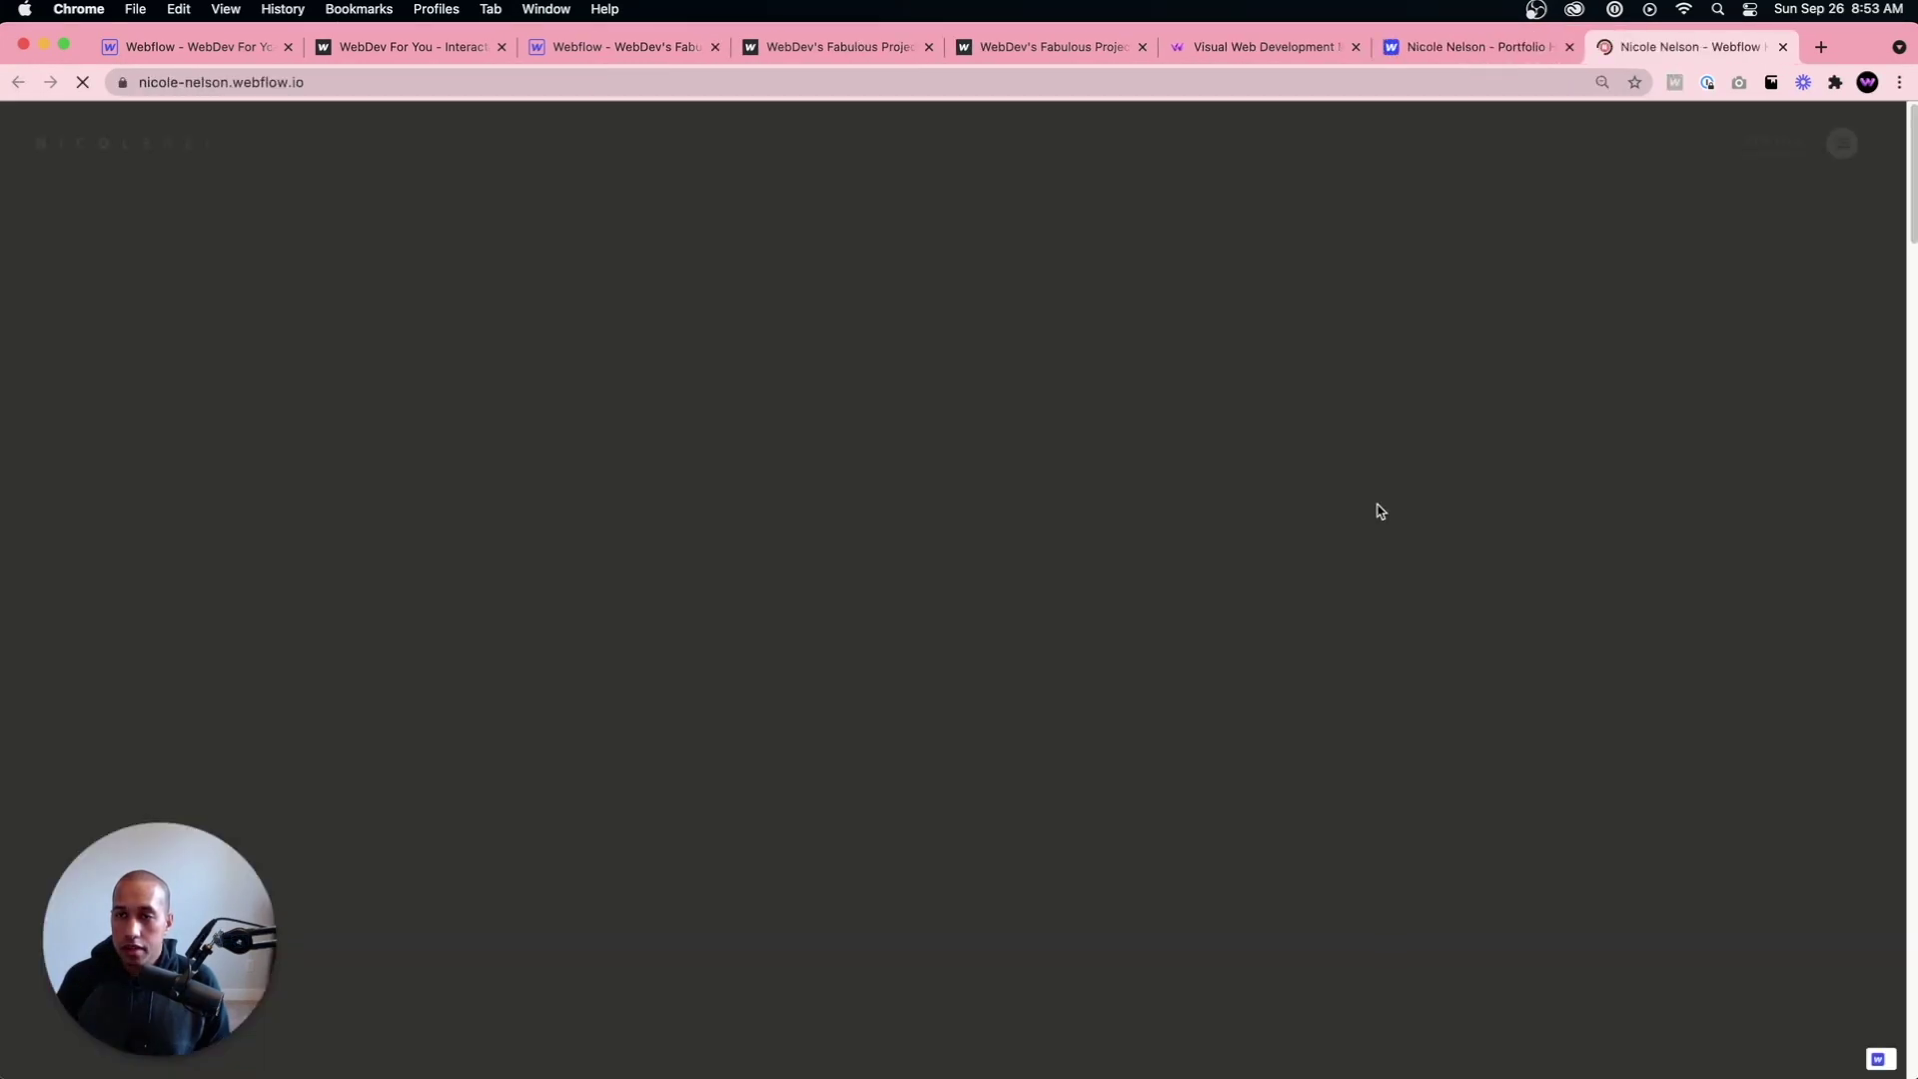
scroll(1337, 484, "down", 20)
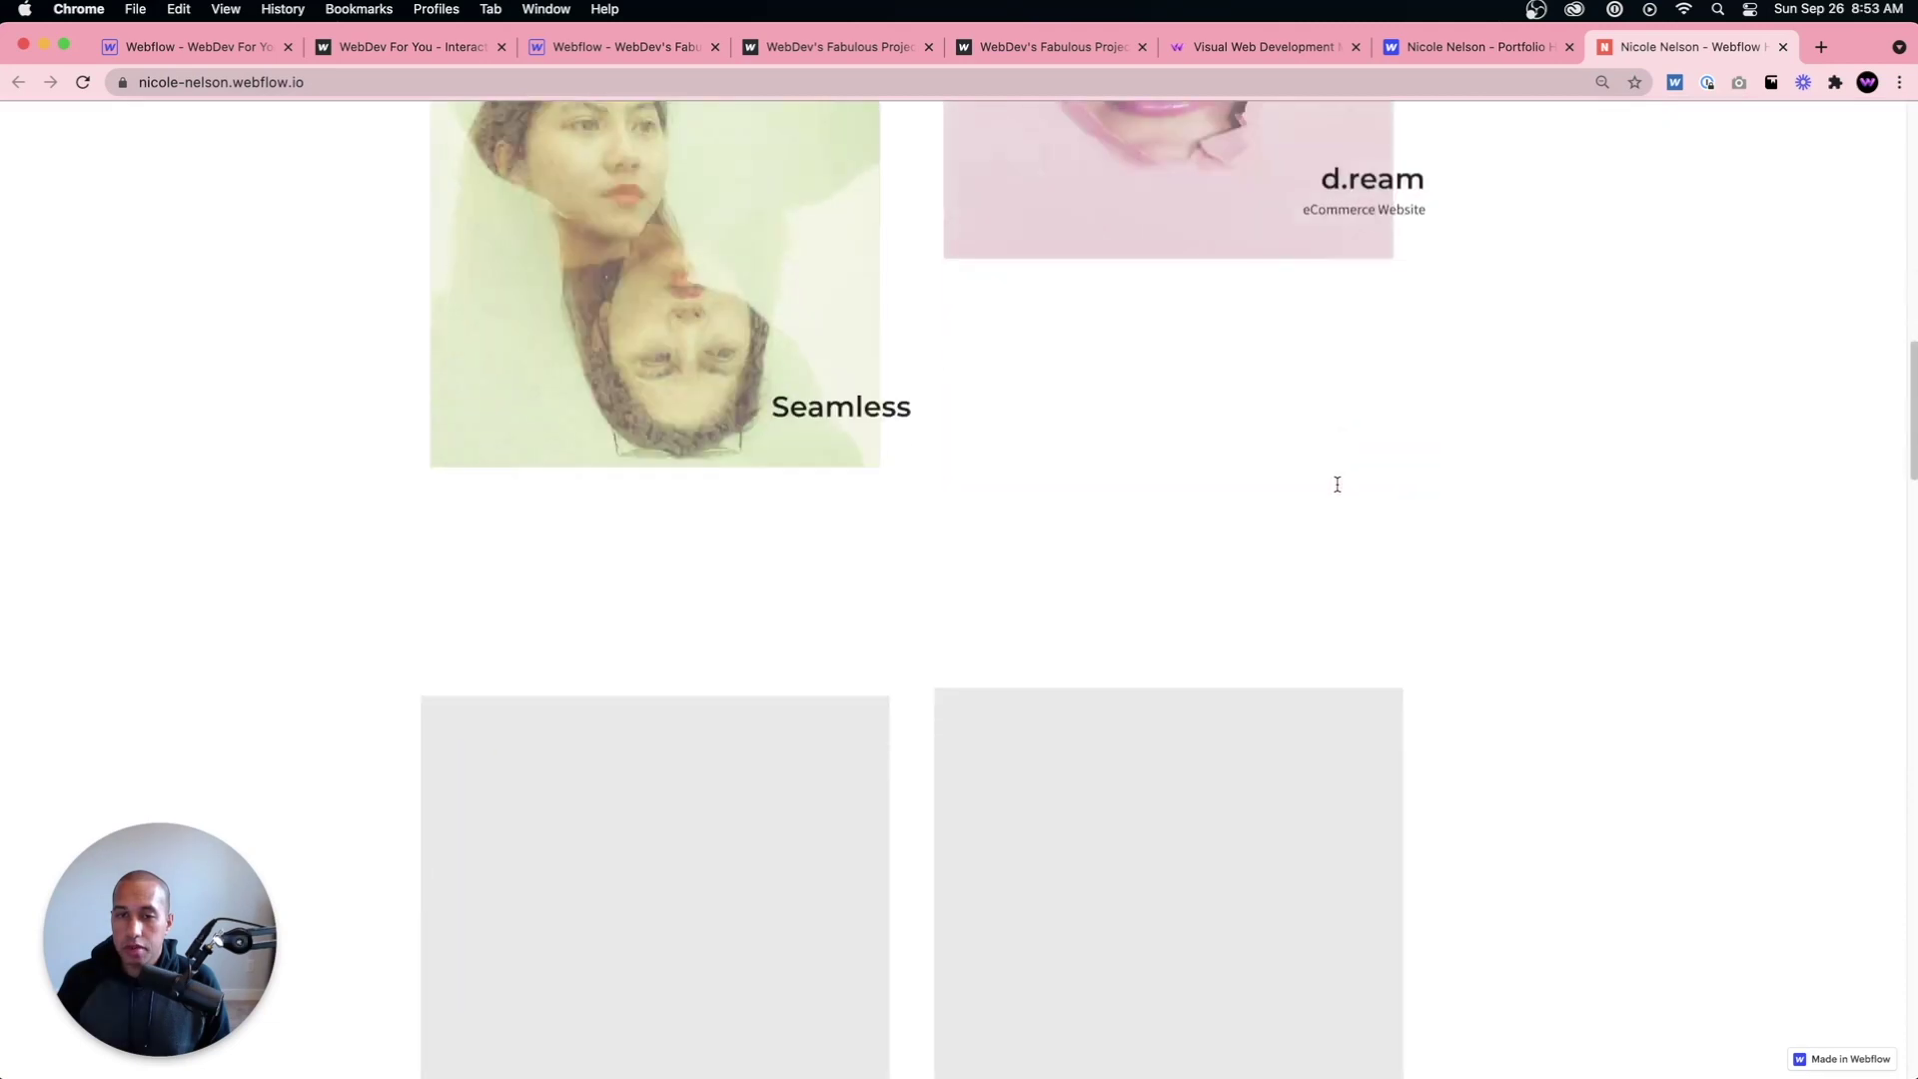
scroll(1338, 492, "down", 20)
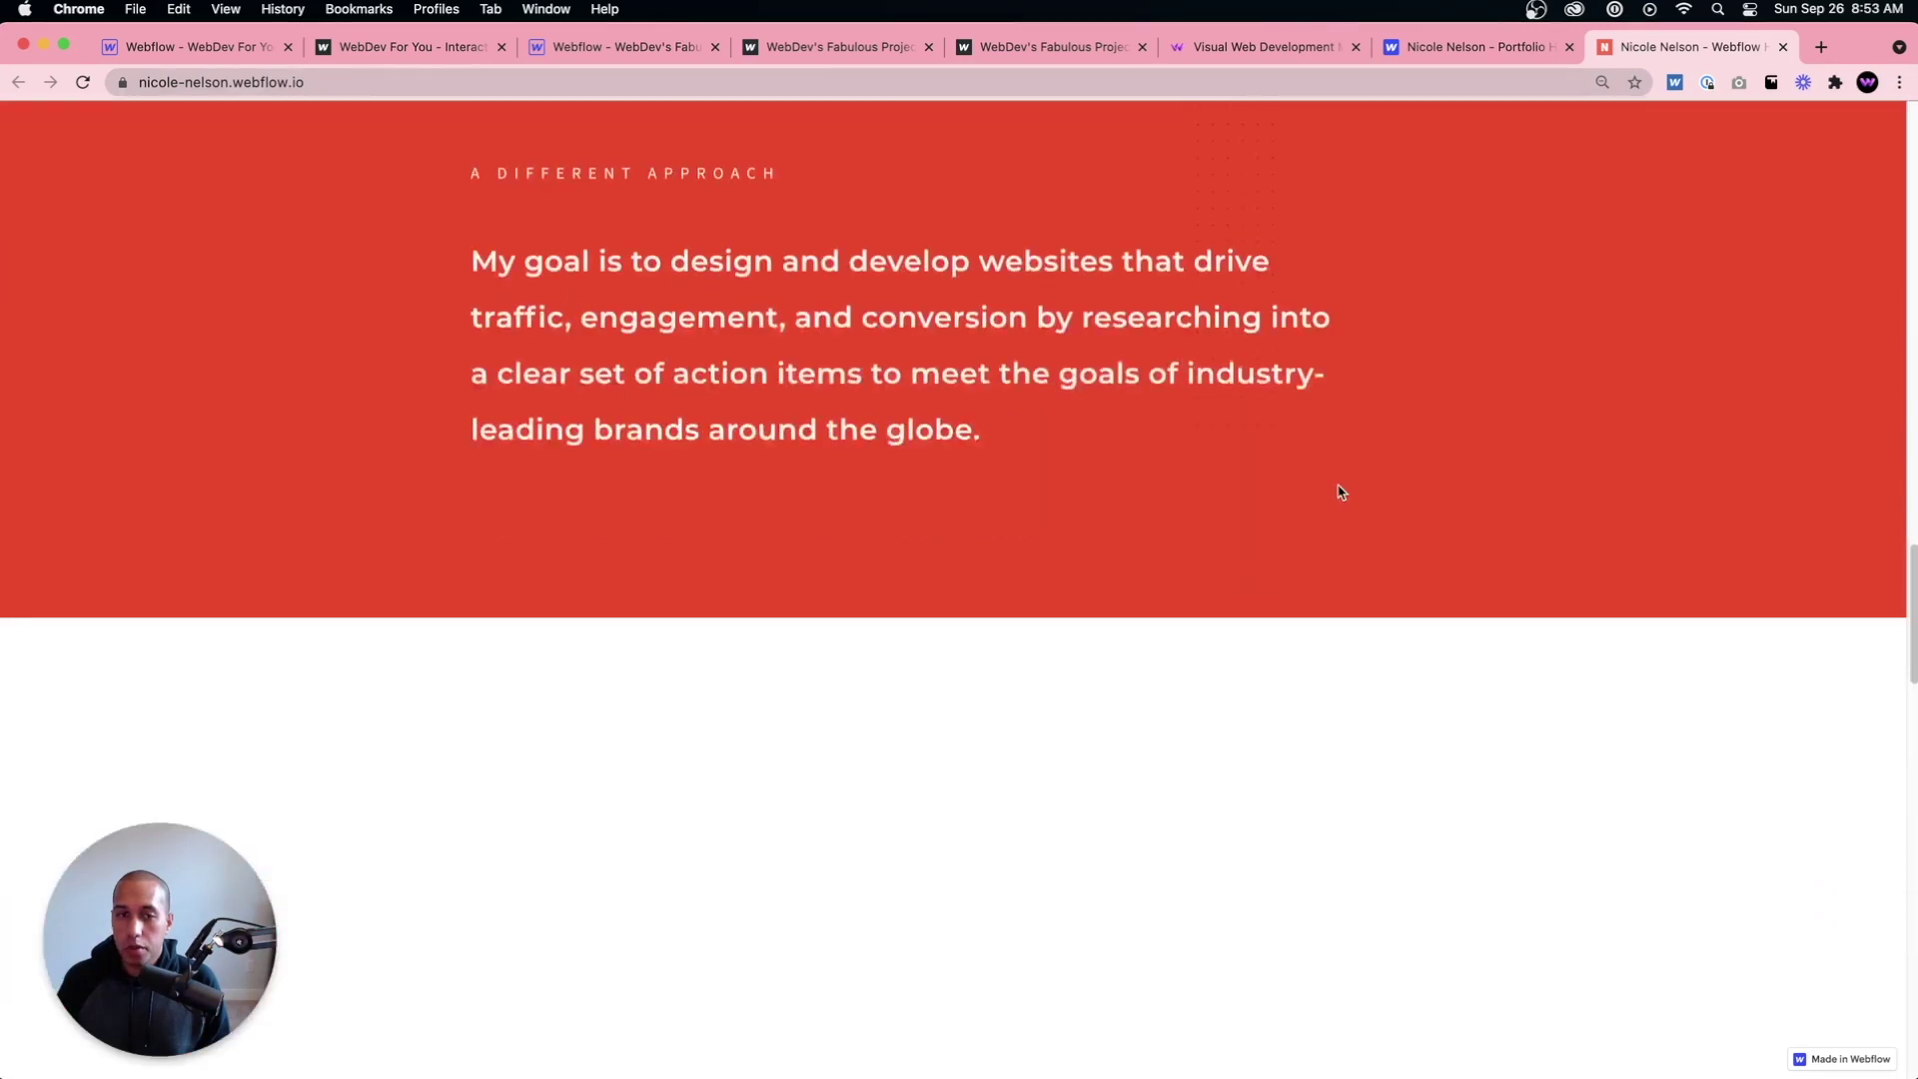
scroll(1339, 493, "down", 15)
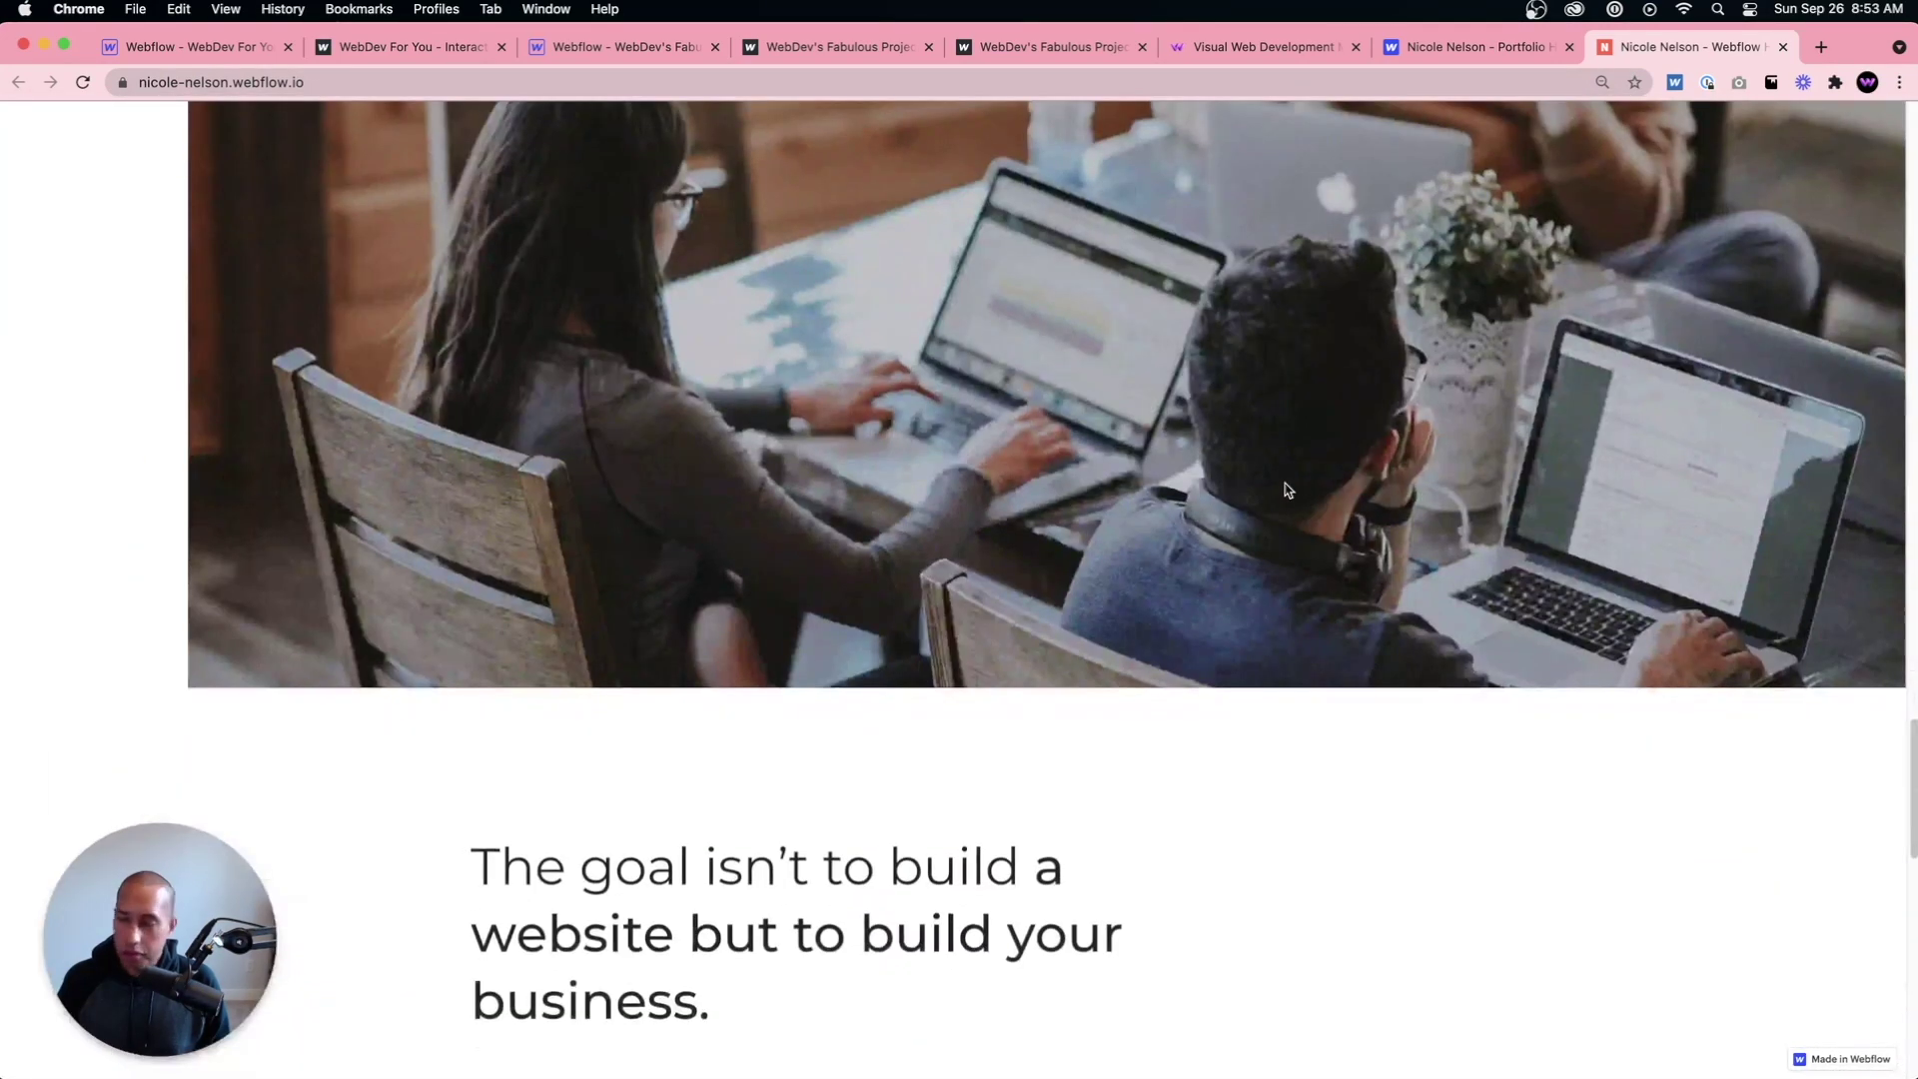
scroll(1288, 484, "down", 15)
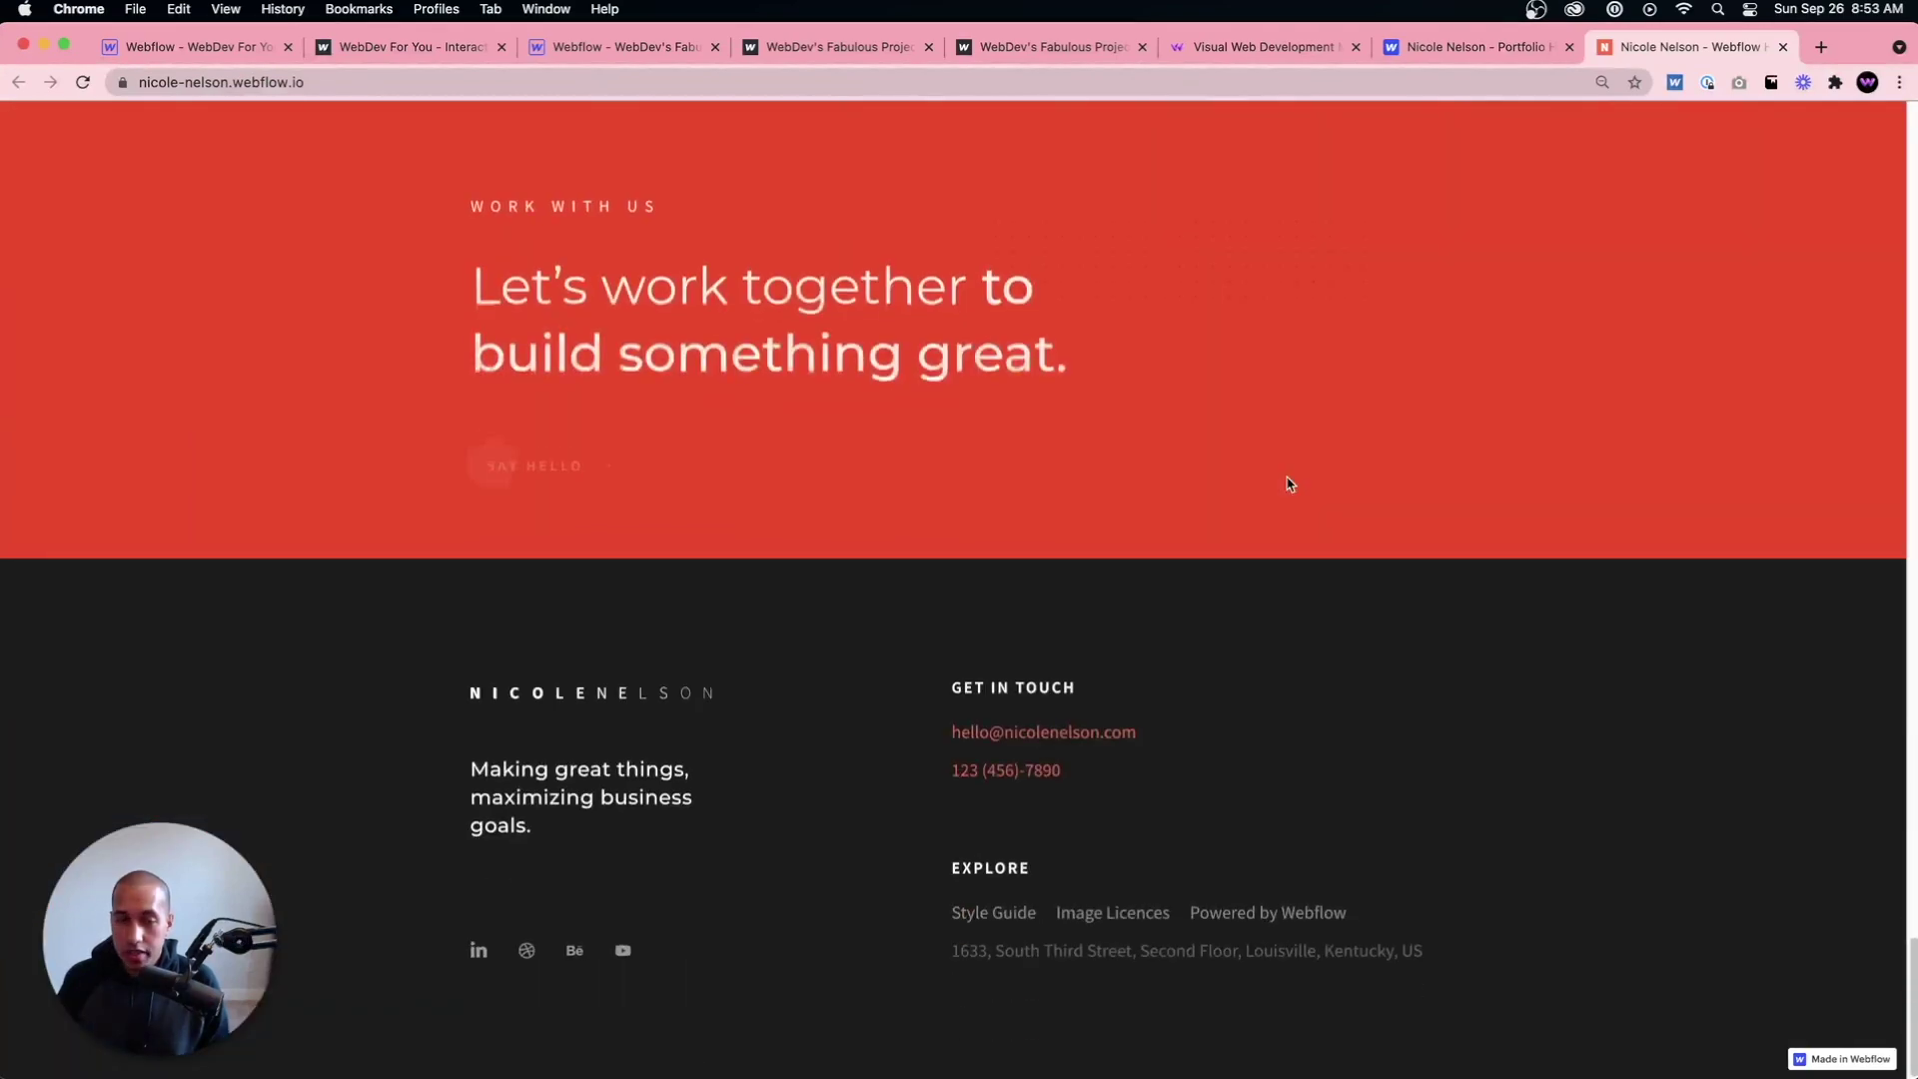
scroll(1287, 484, "up", 20)
scroll(1287, 483, "up", 20)
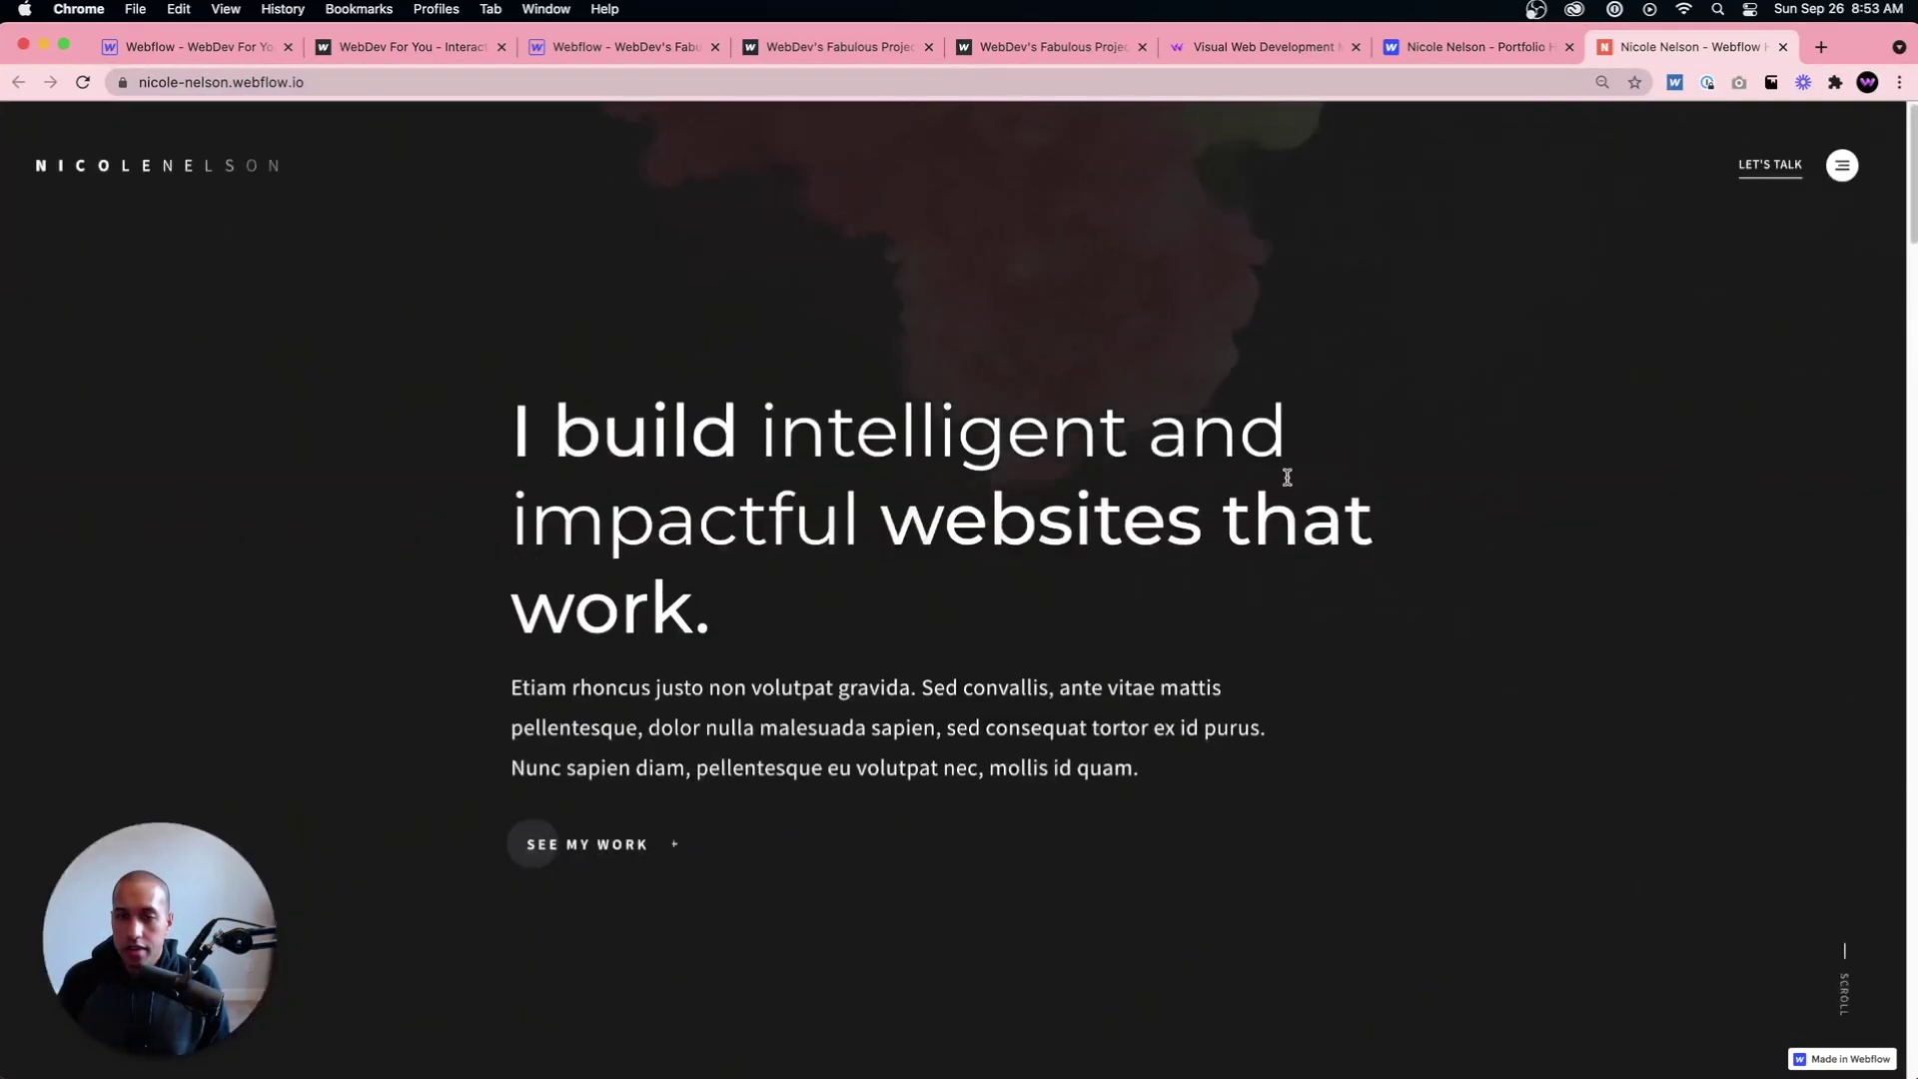
scroll(1287, 480, "down", 10)
scroll(1286, 477, "up", 10)
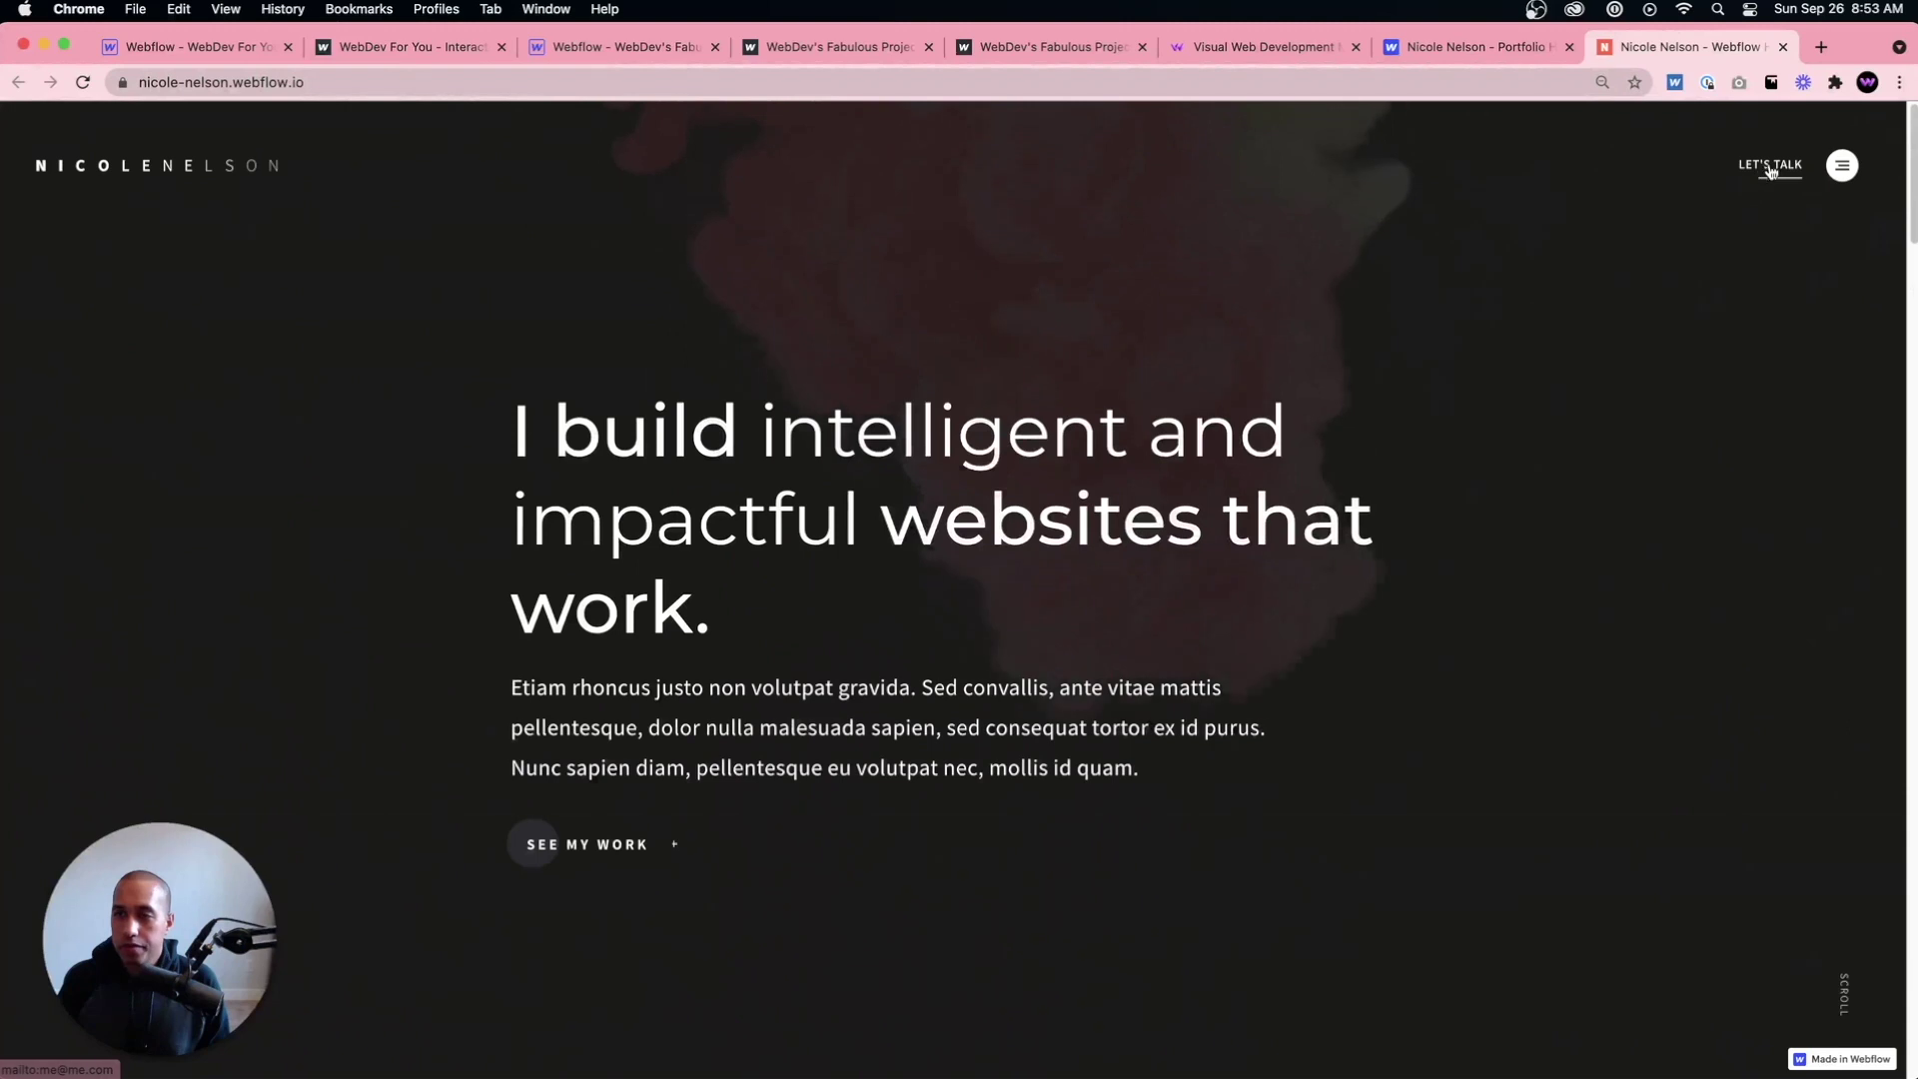
Step: Check the template's full-screen menu, then return to the WebDev For You homepage
left_click(1853, 167)
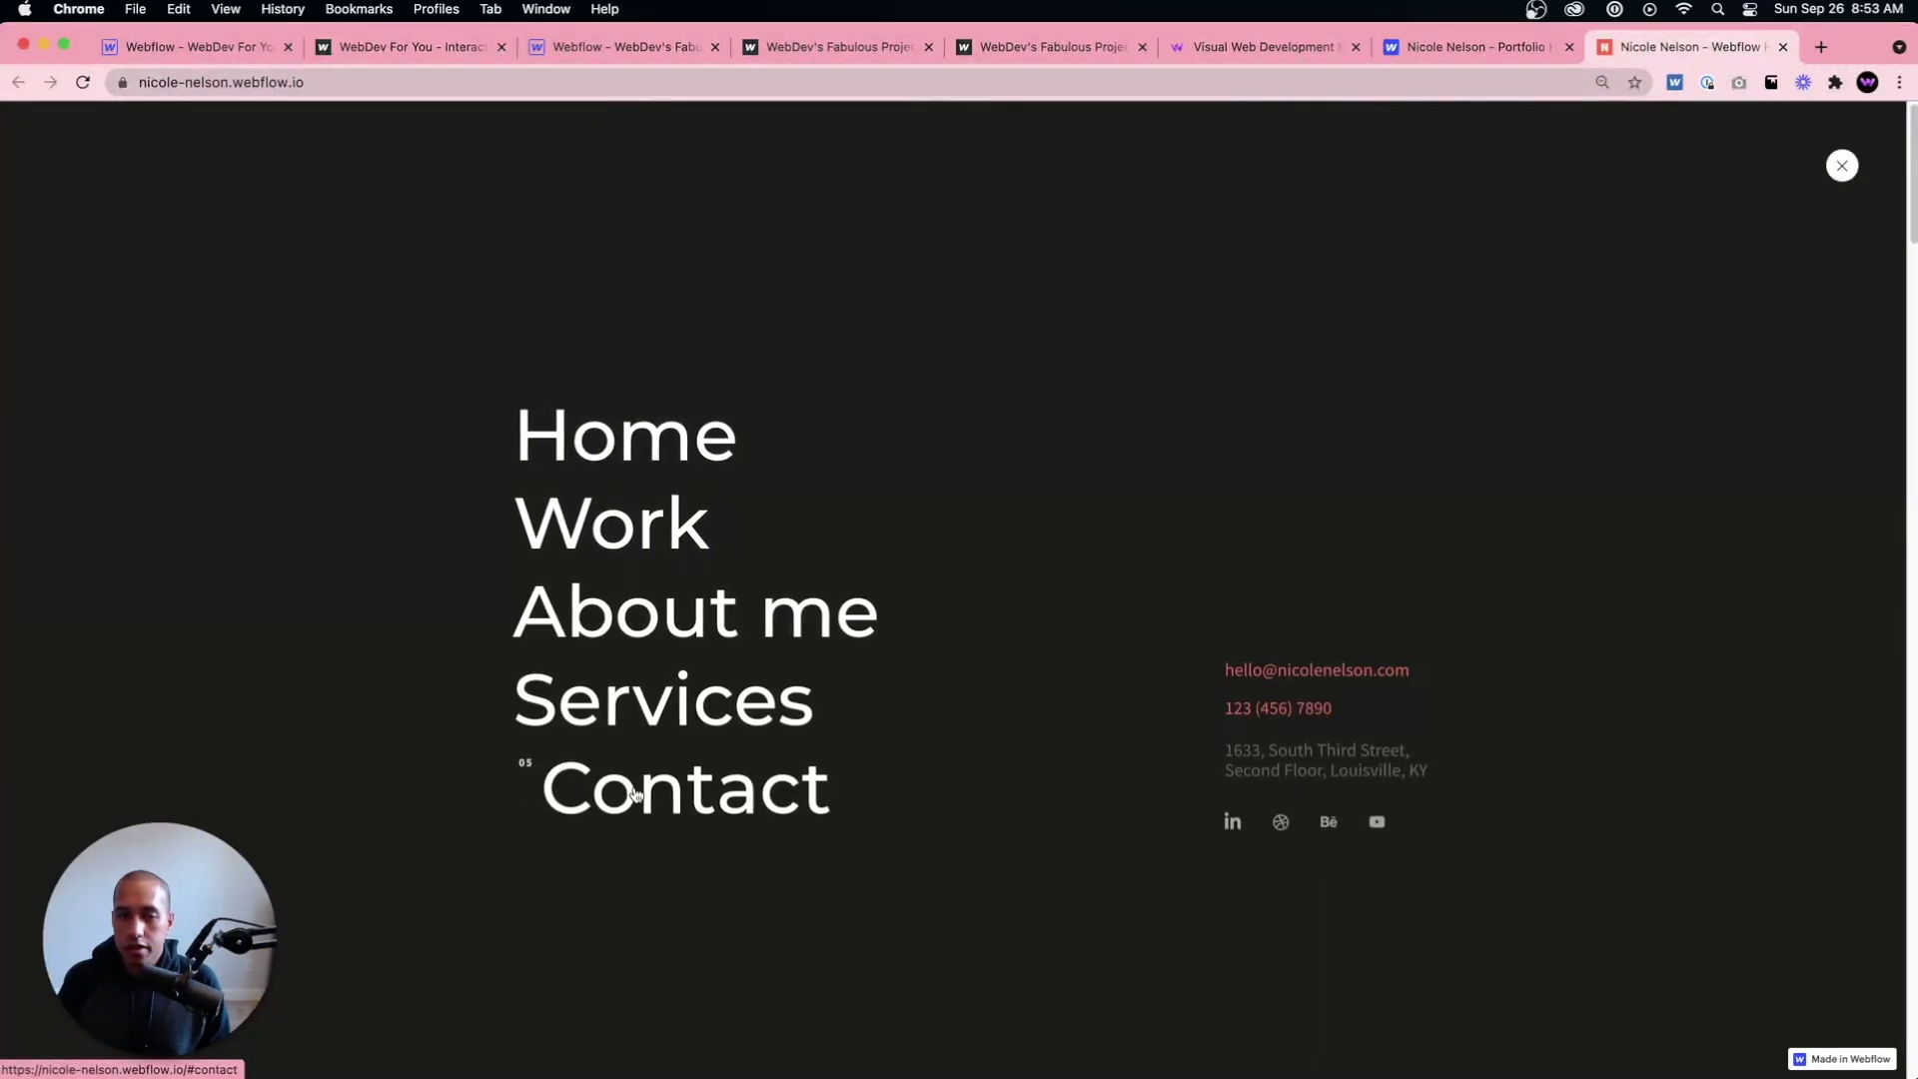
left_click(1842, 165)
left_click(1231, 46)
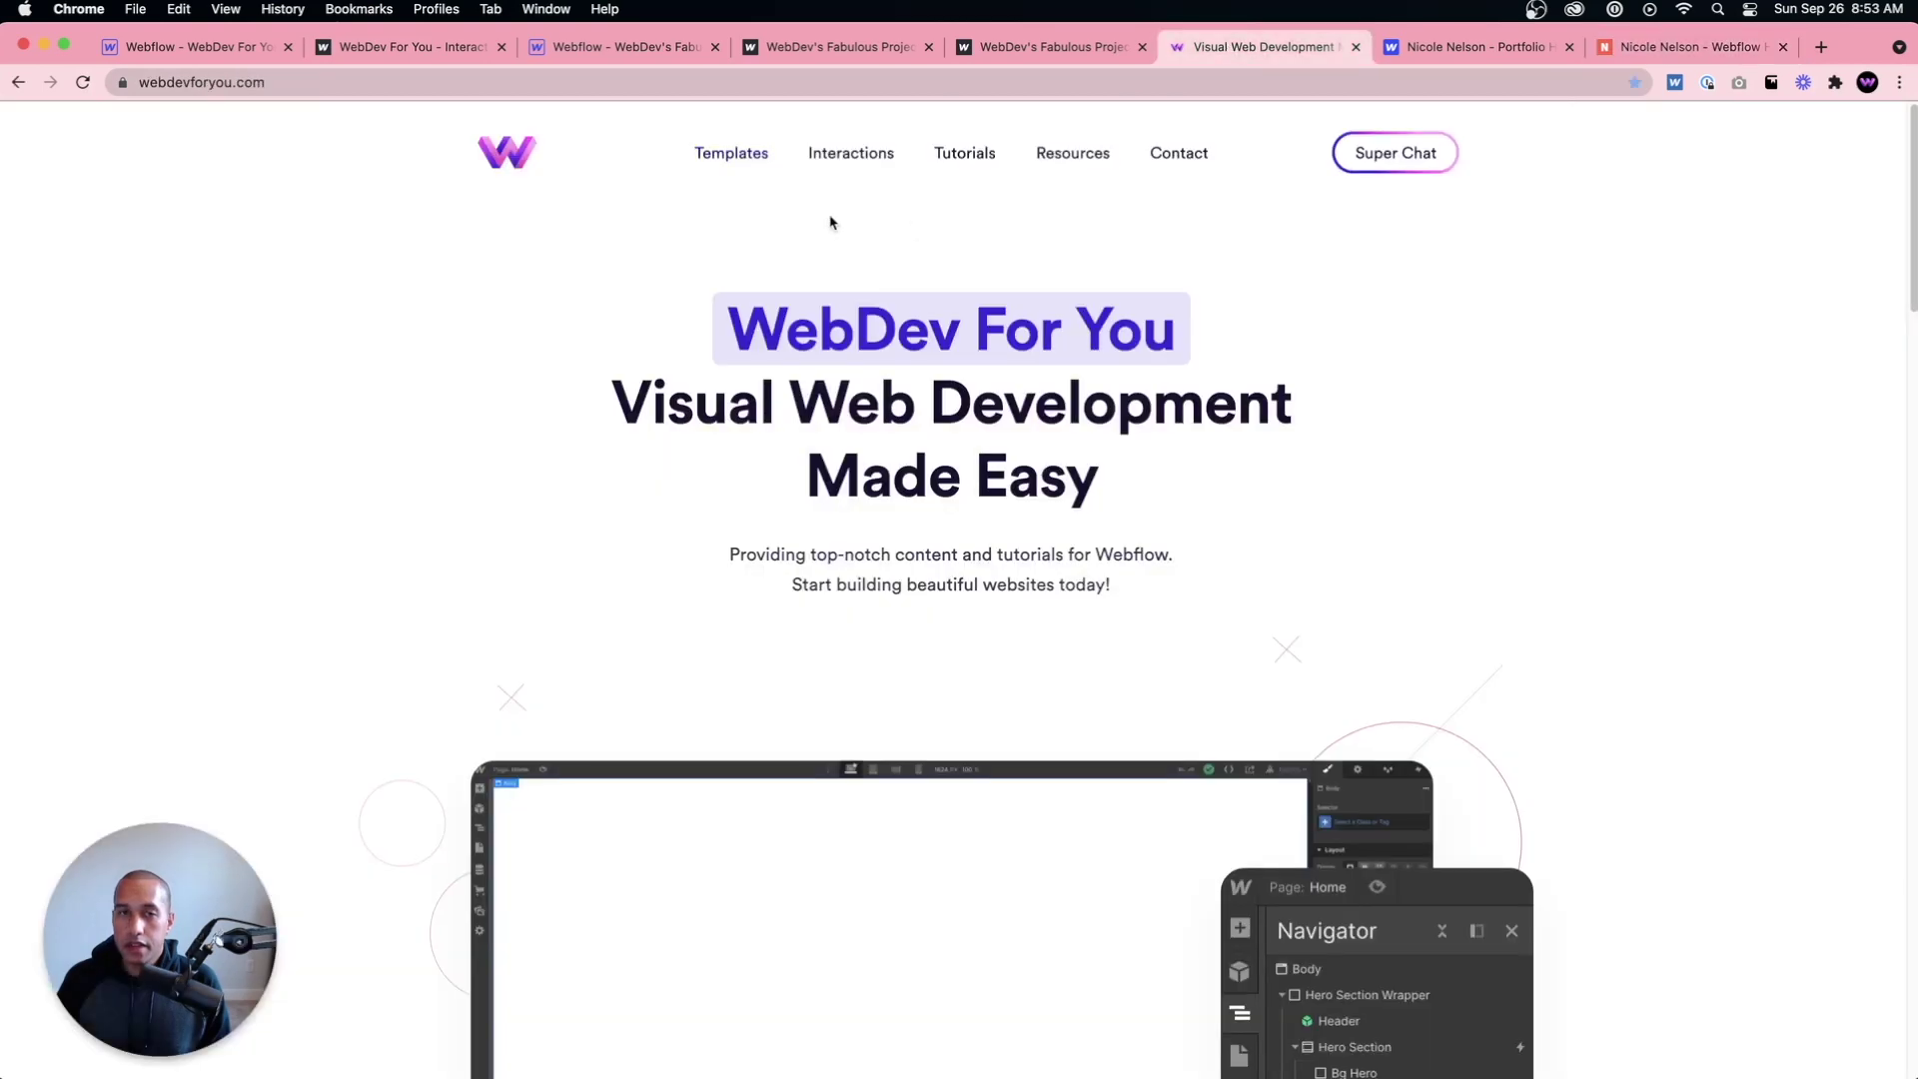
Step: Browse the WebDev For You Webflow profile's projects, including Interaction #154, then return to the designer
left_click(837, 156)
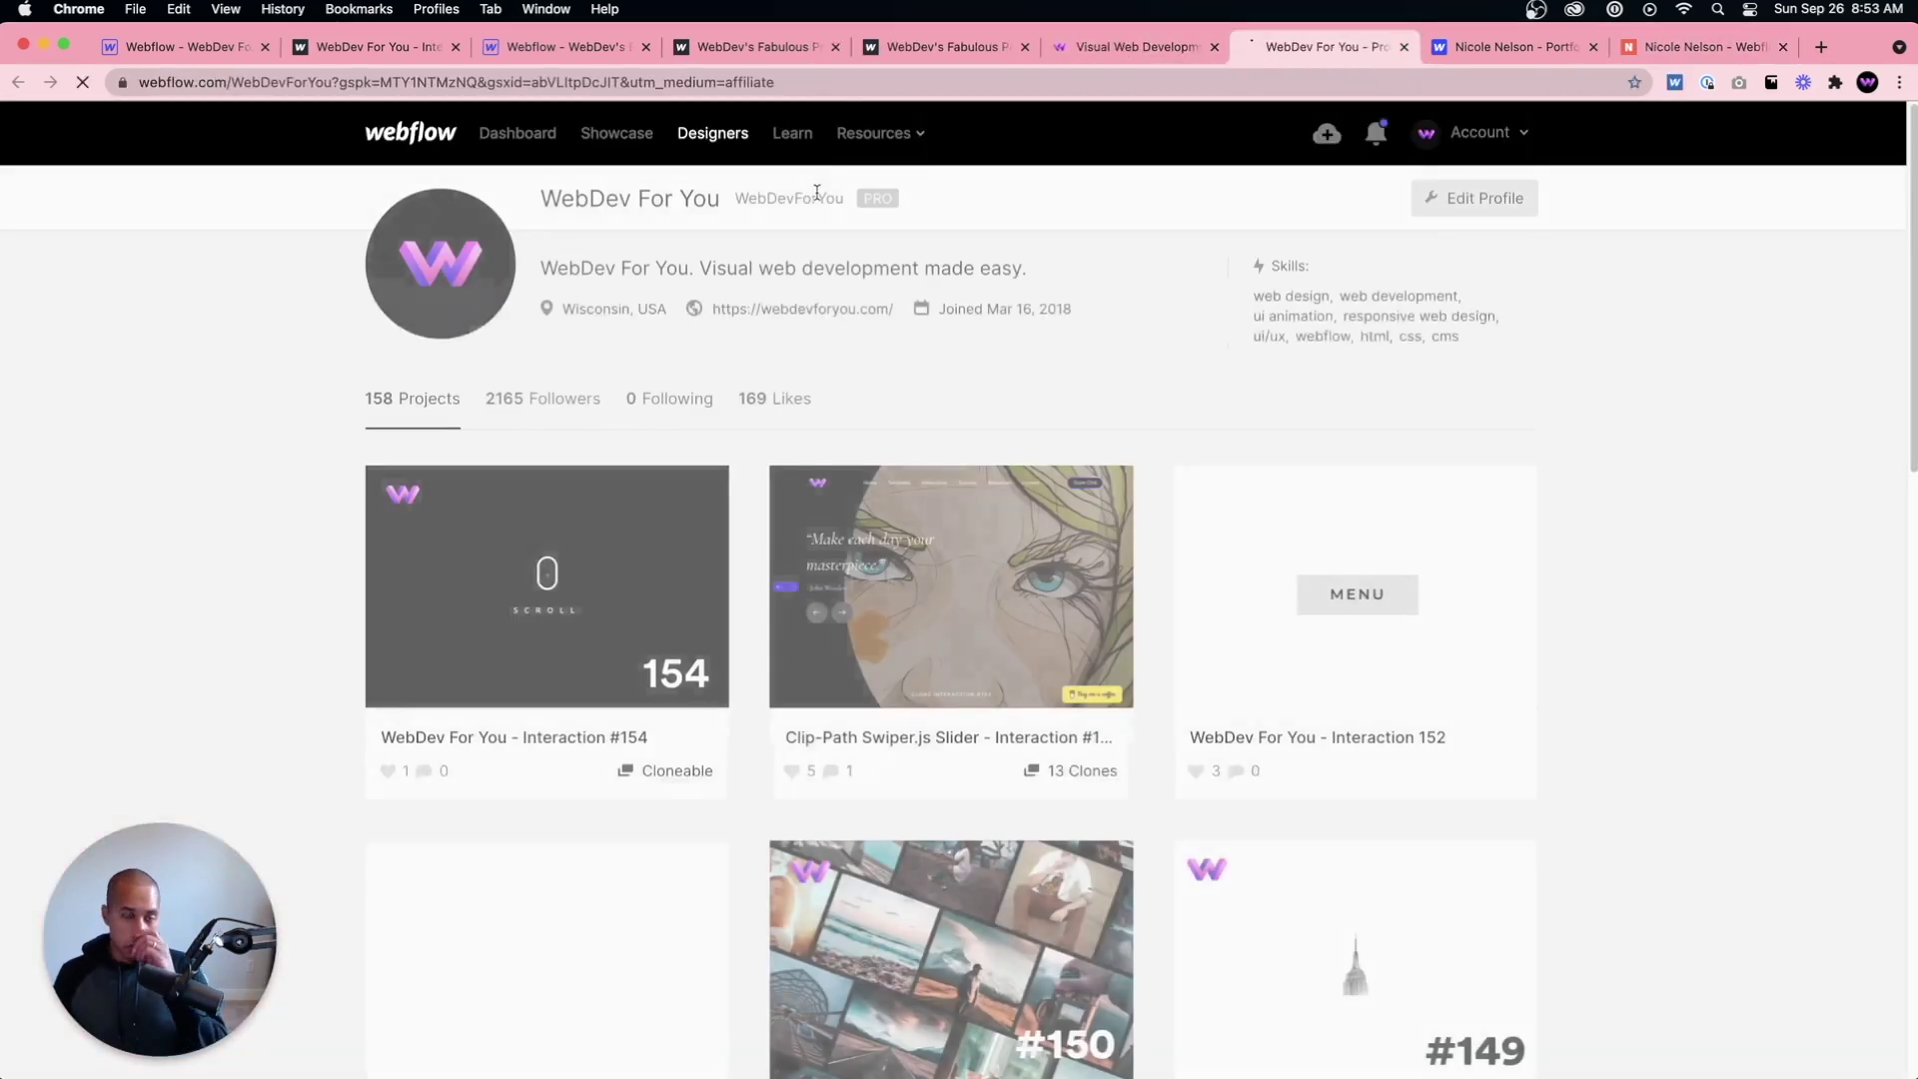
scroll(830, 517, "down", 6)
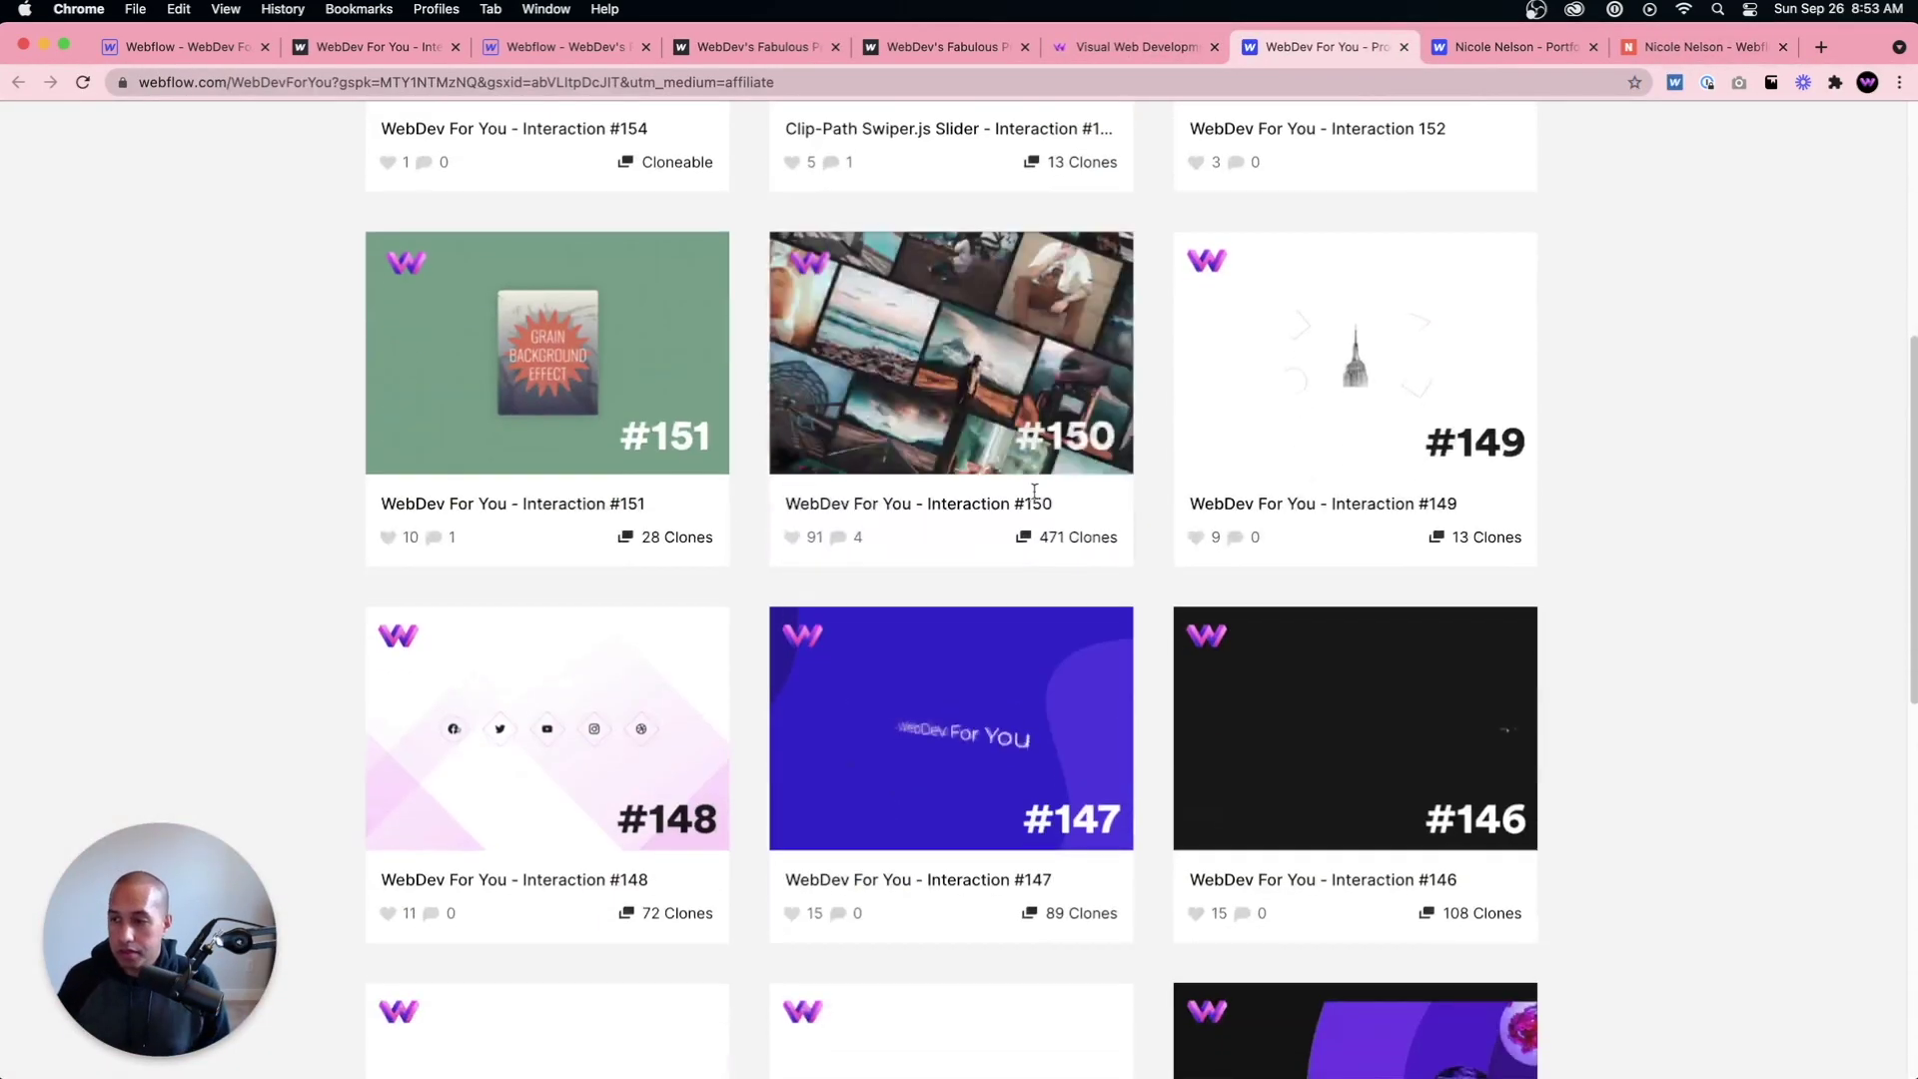
scroll(1038, 442, "down", 3)
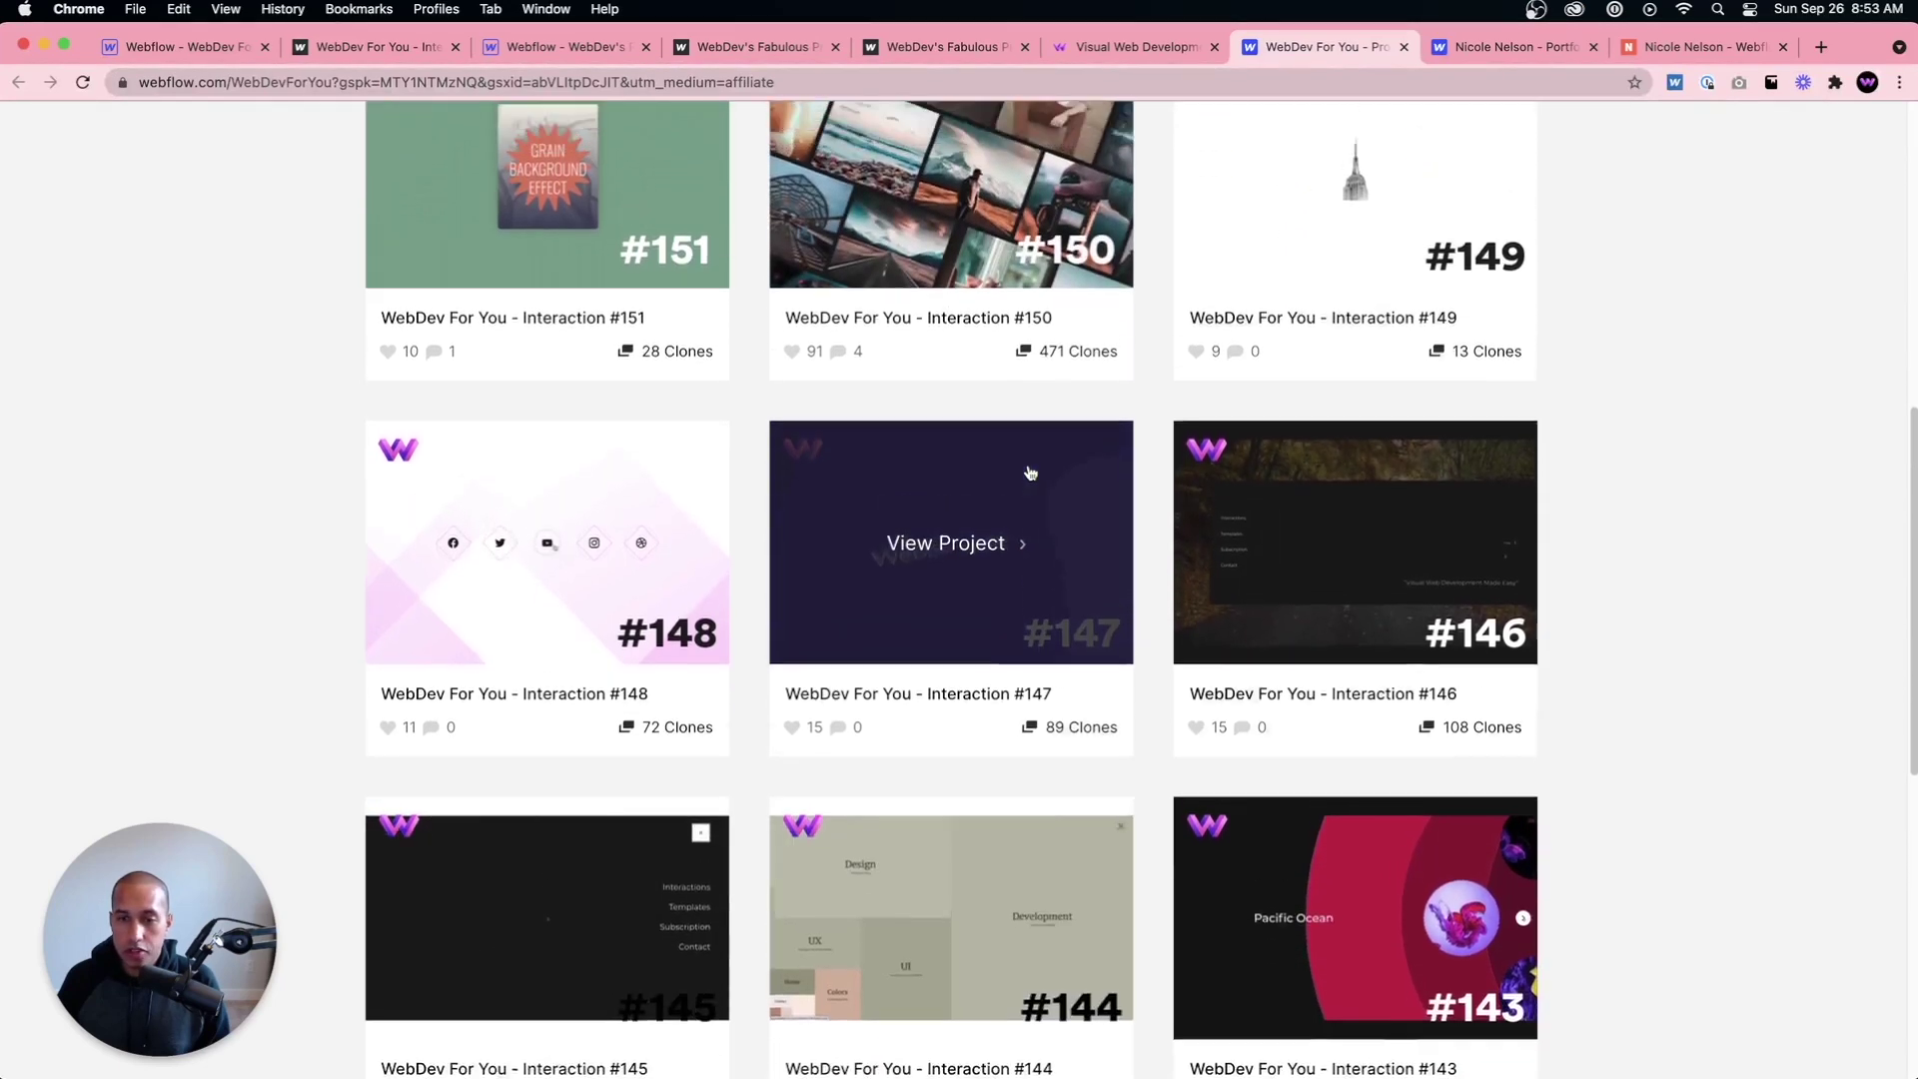
scroll(1044, 449, "up", 7)
scroll(1023, 461, "up", 2)
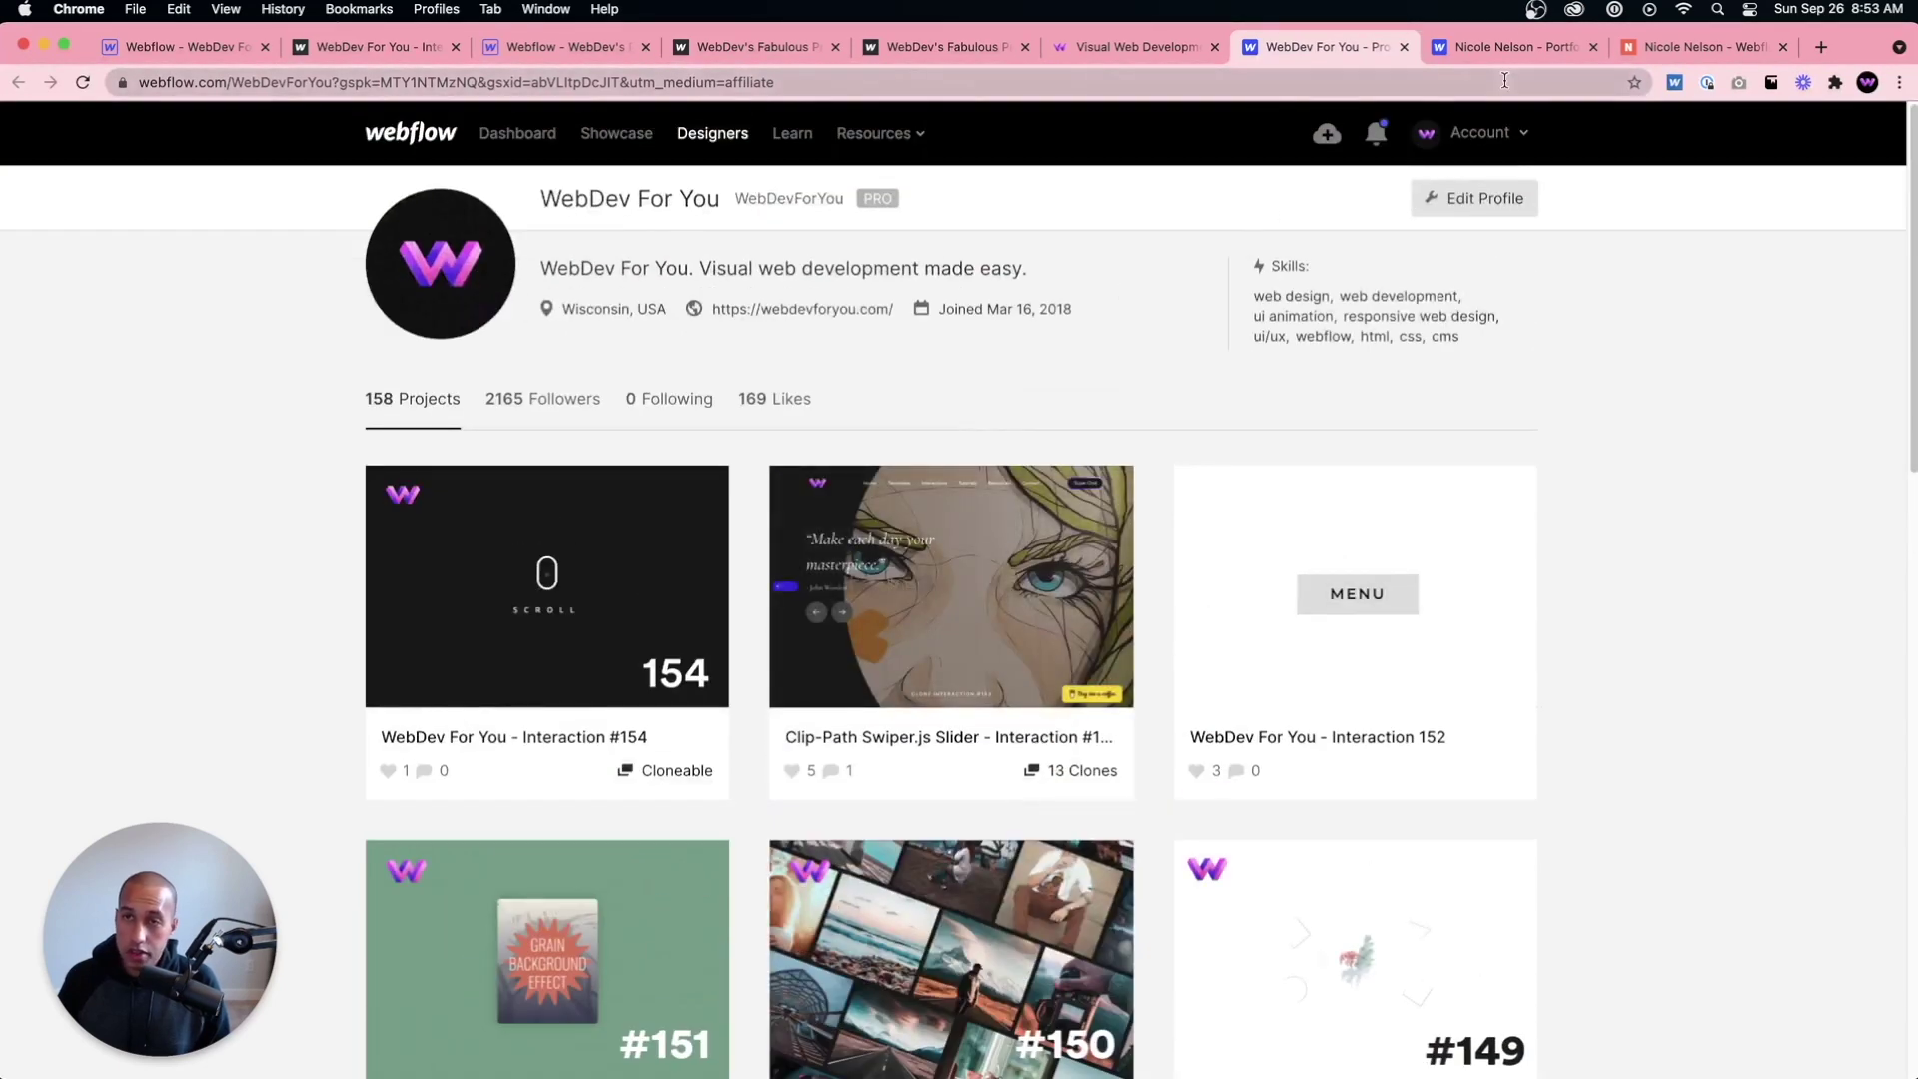
left_click(530, 50)
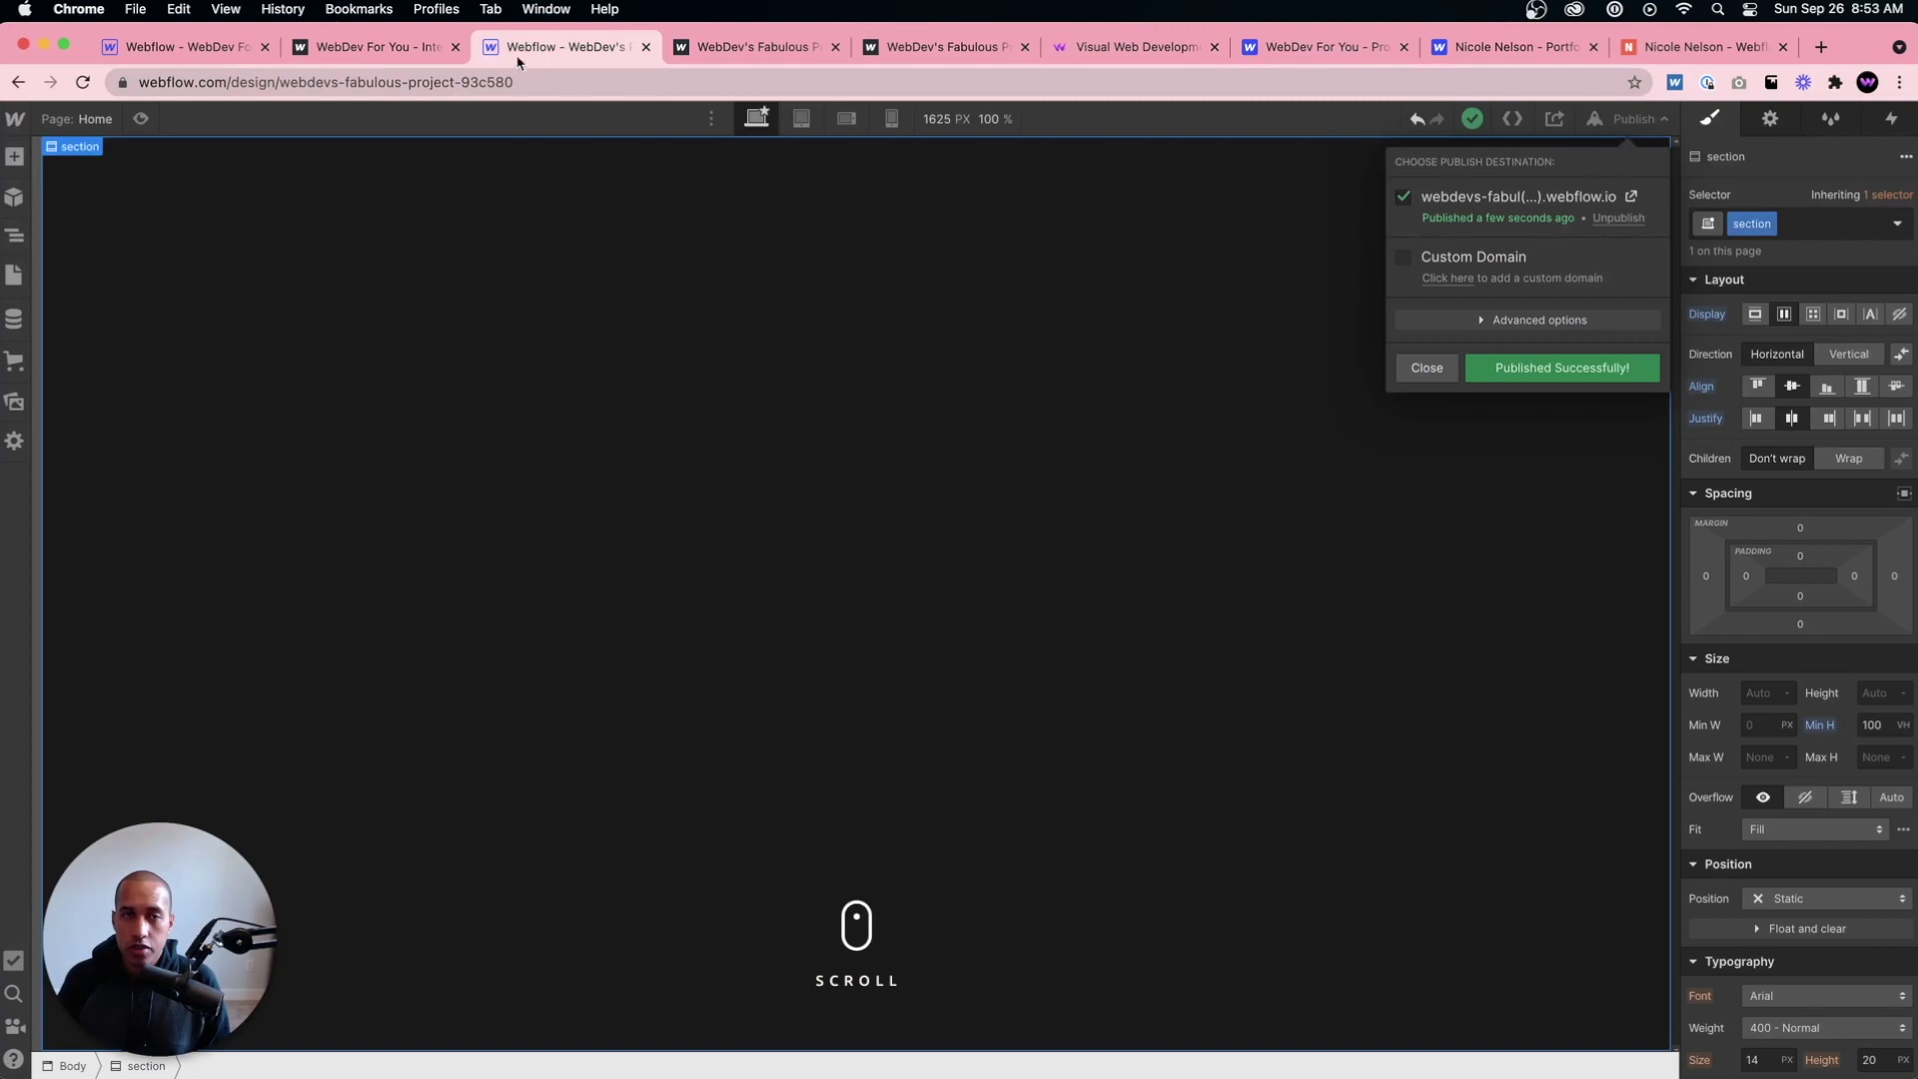
Step: Close the publish panel, select the SCROLL mouse wrapper and show the Navigator
left_click(1419, 368)
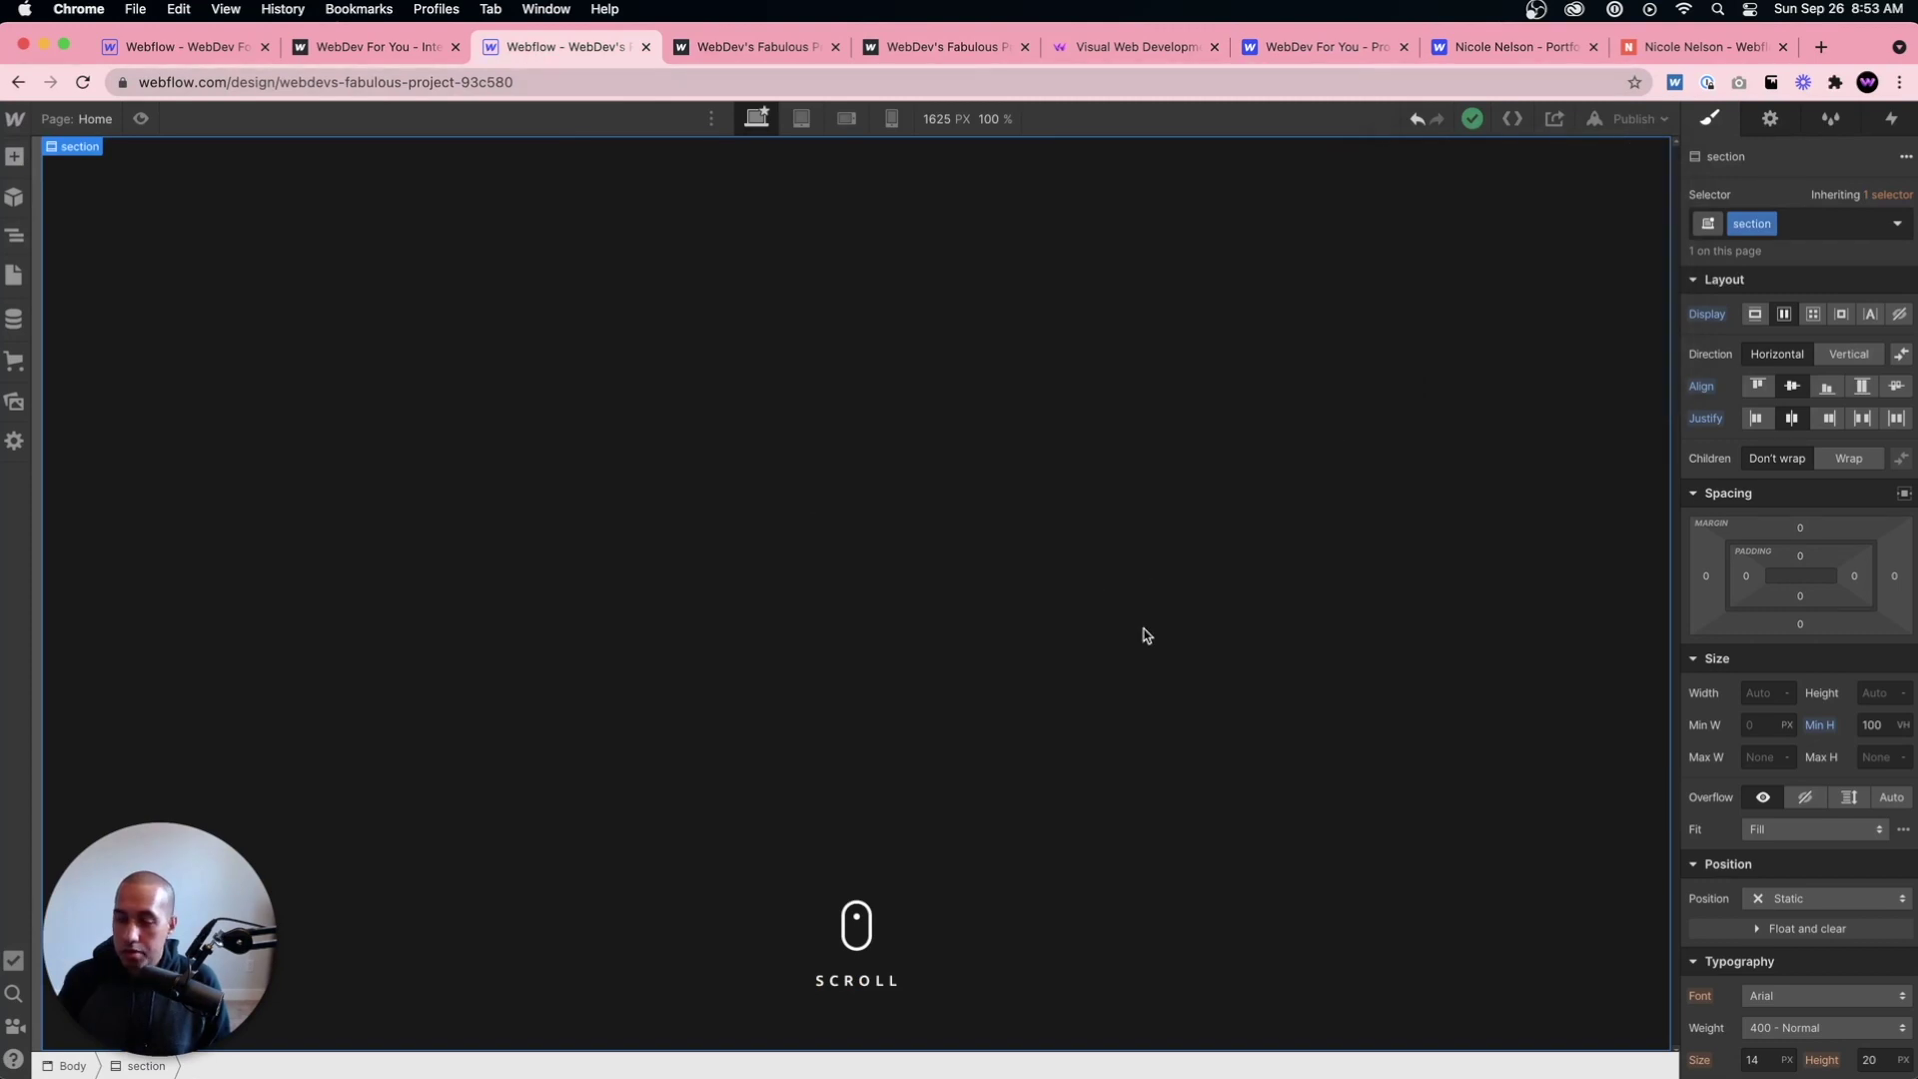
left_click(854, 959)
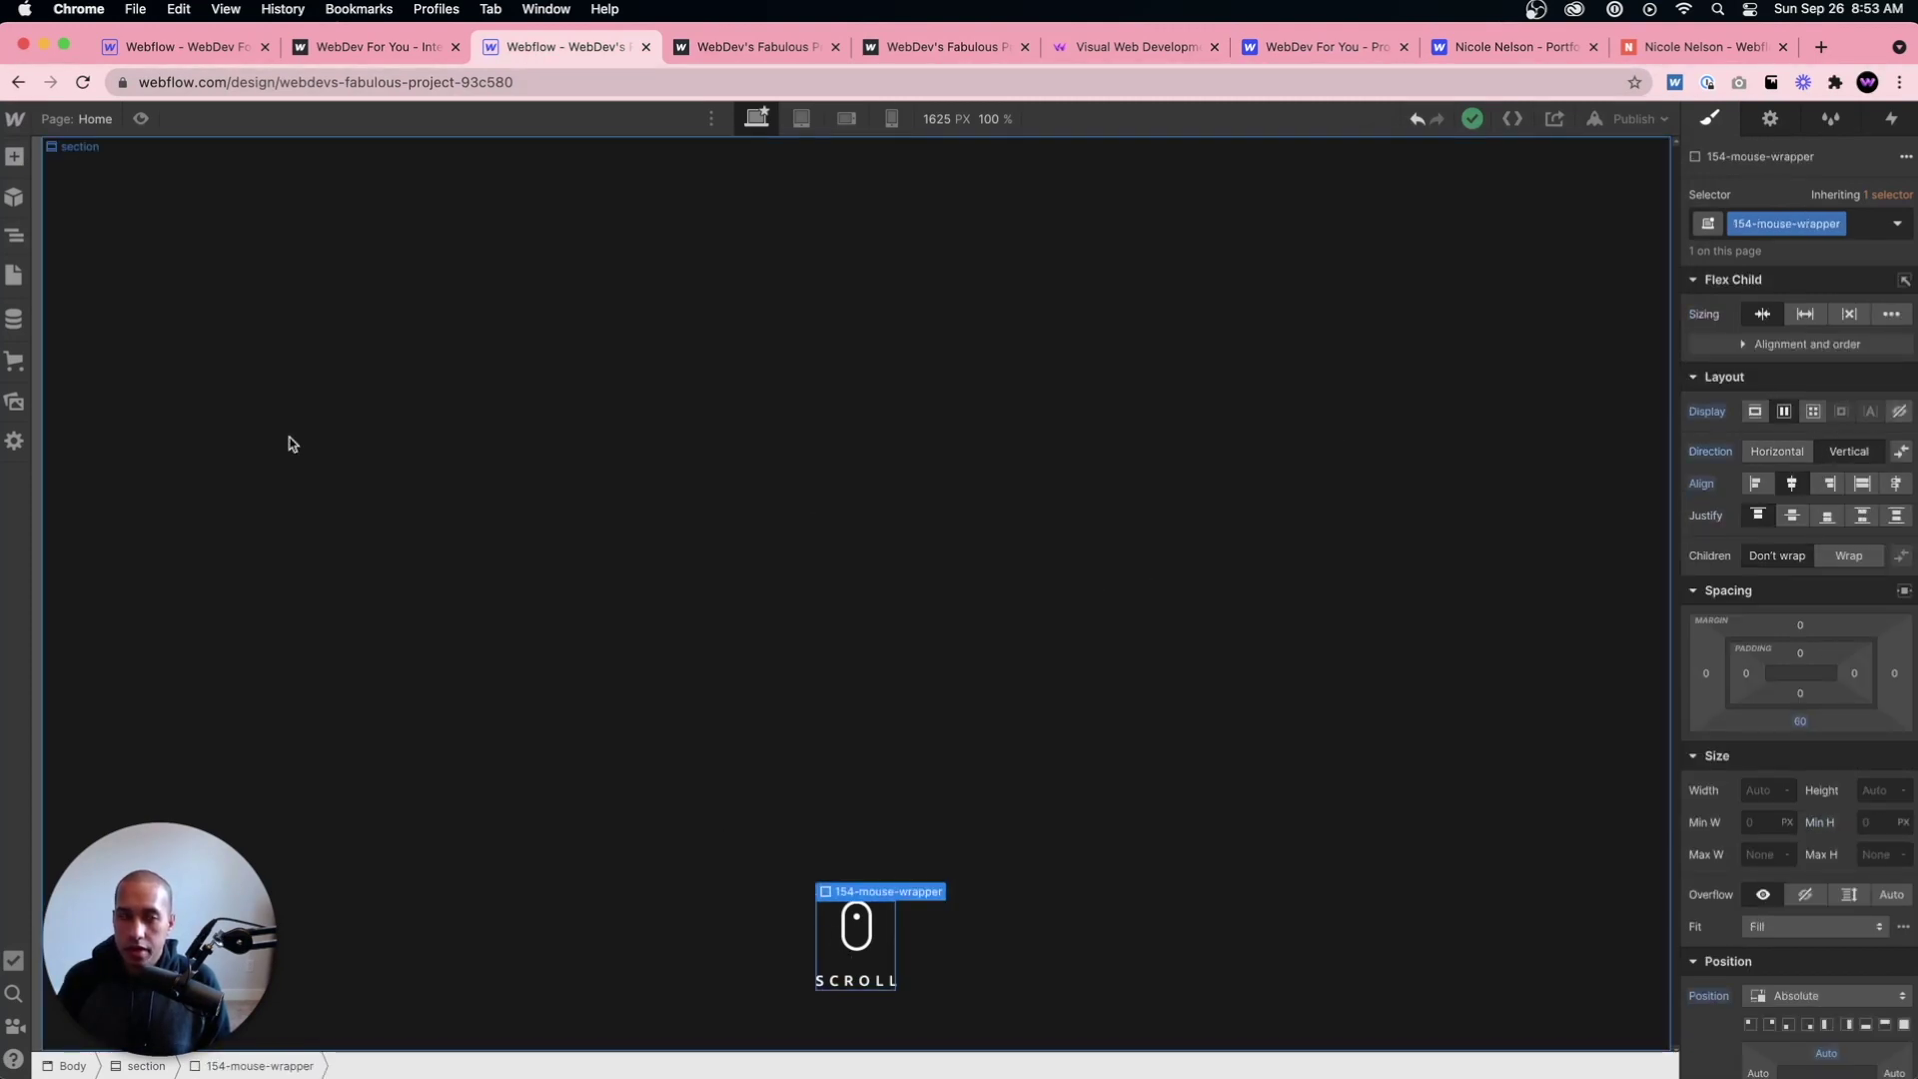
left_click(14, 236)
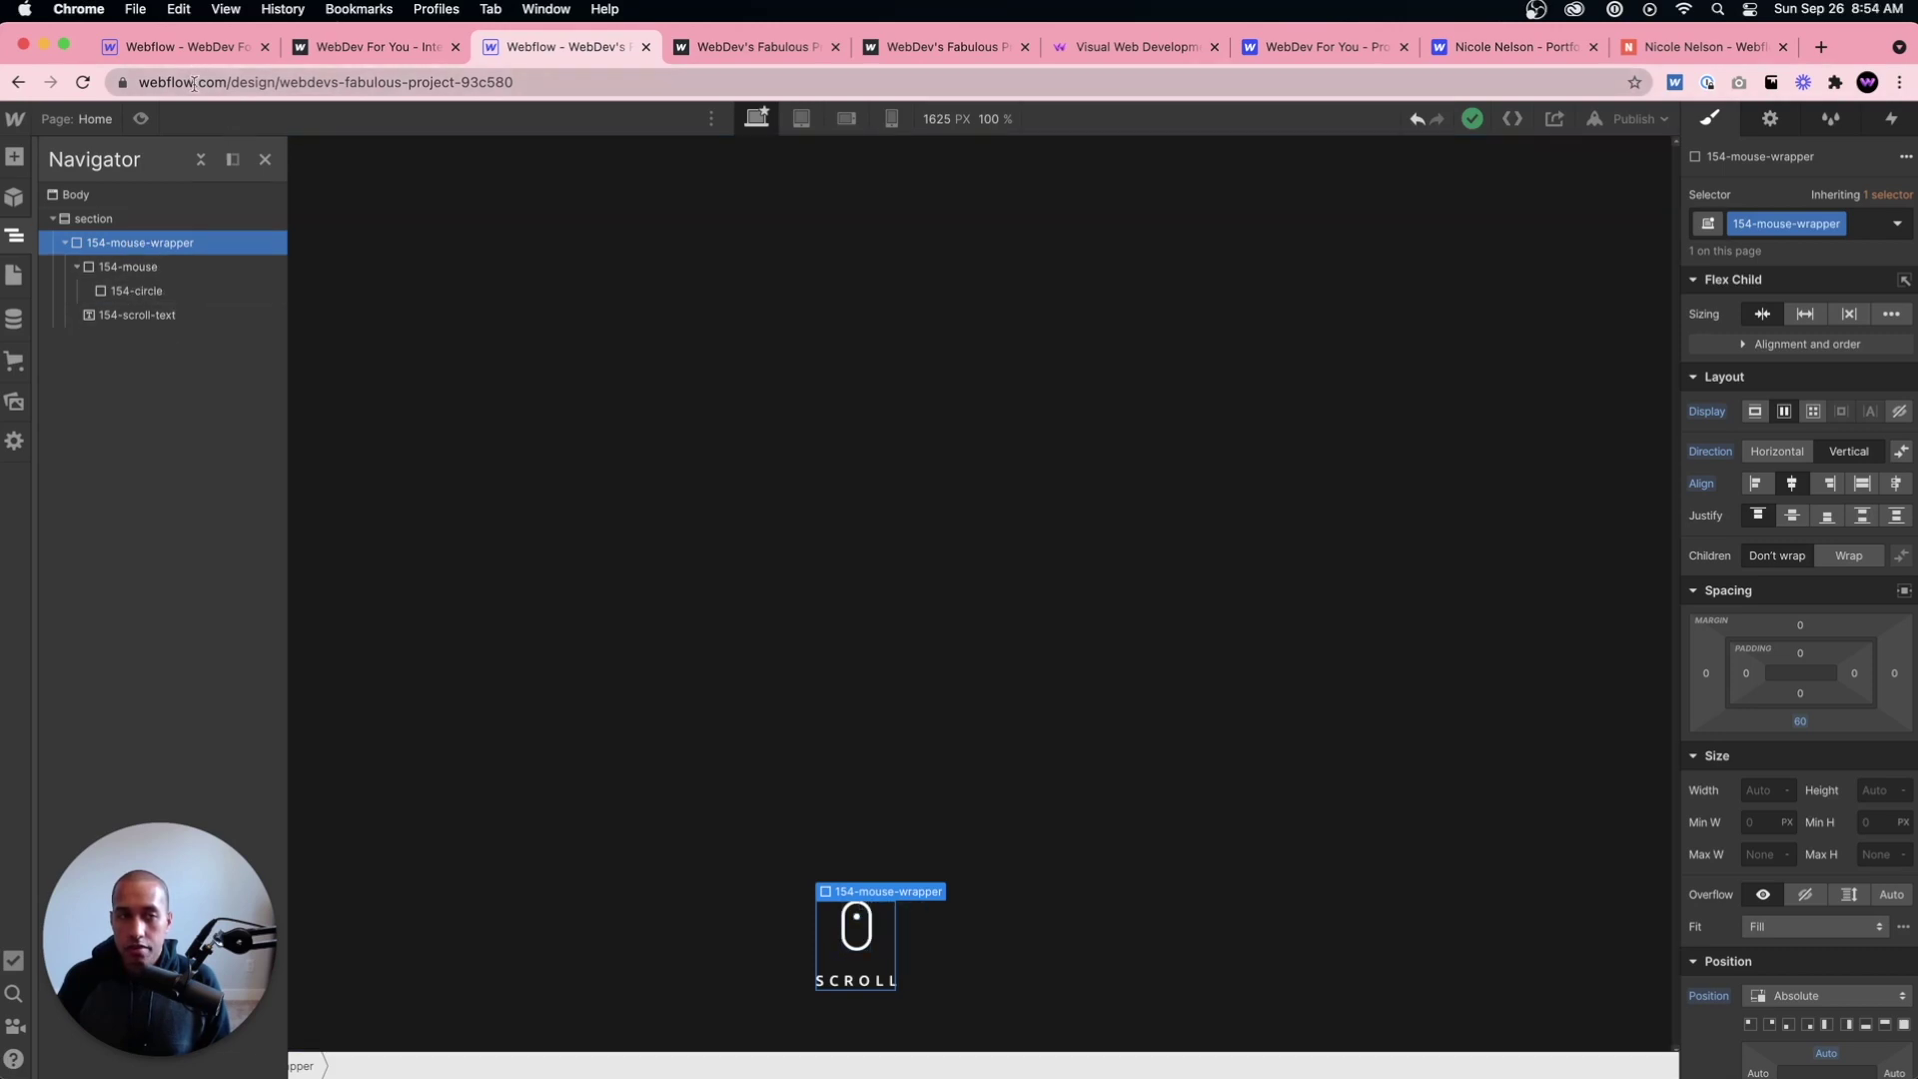
Step: In the Interaction #154 project, select Navbar, Demo Banner Bottom and 154-mouse-wrapper in the Navigator
left_click(193, 56)
left_click(152, 245)
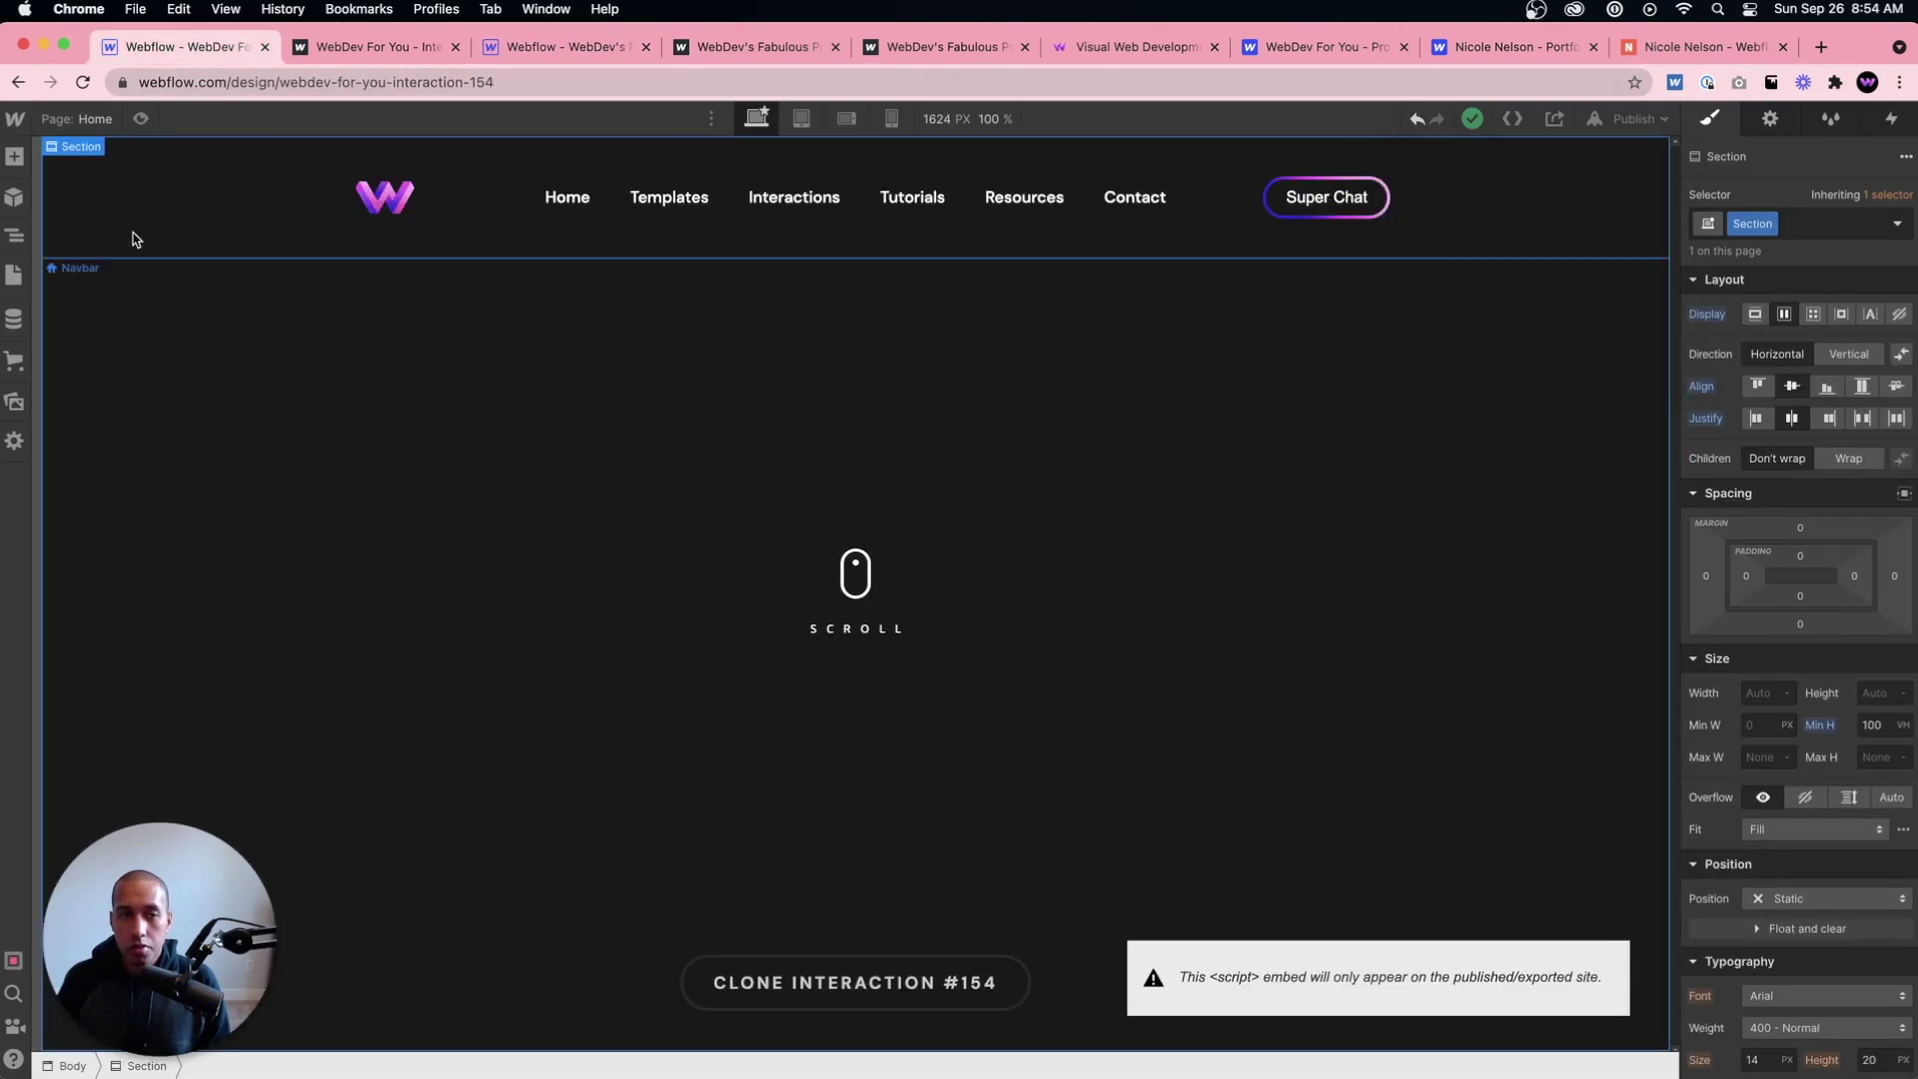
left_click(14, 236)
left_click(148, 220)
left_click(166, 366)
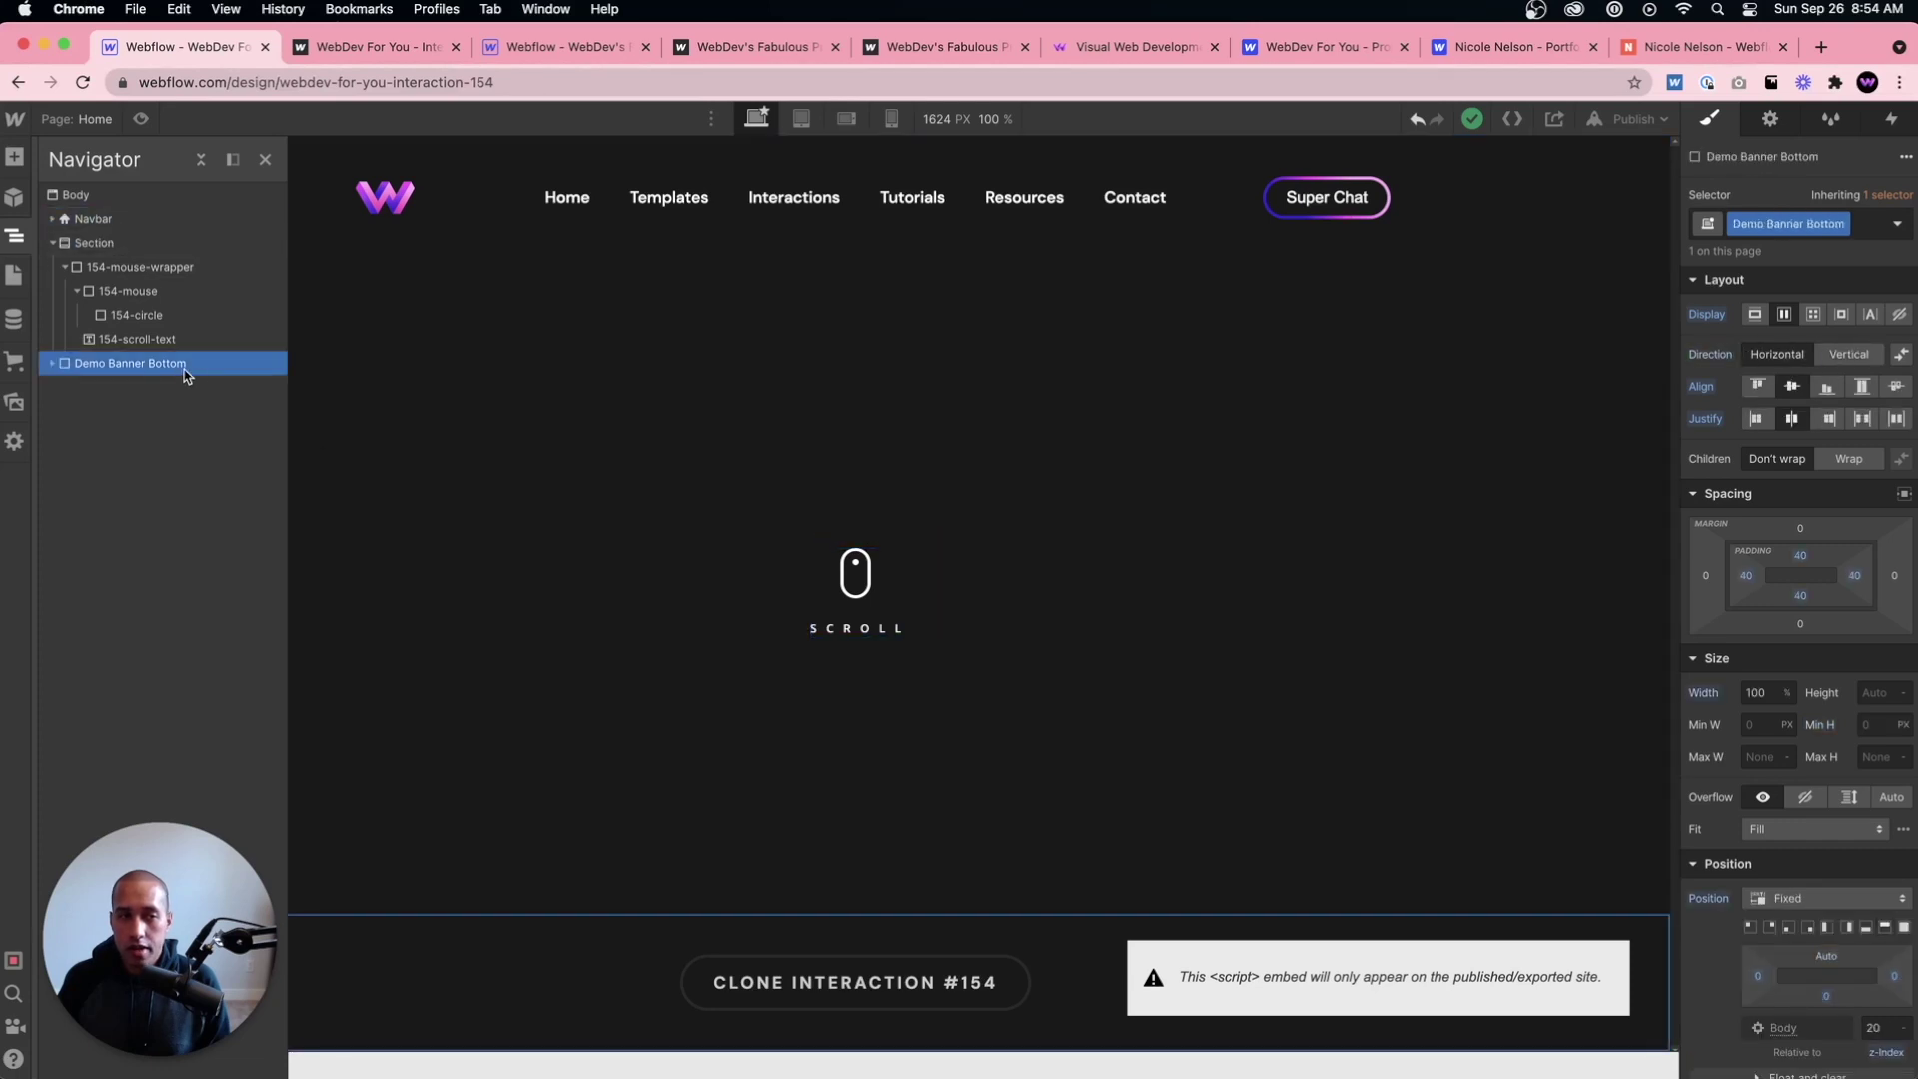
left_click(85, 268)
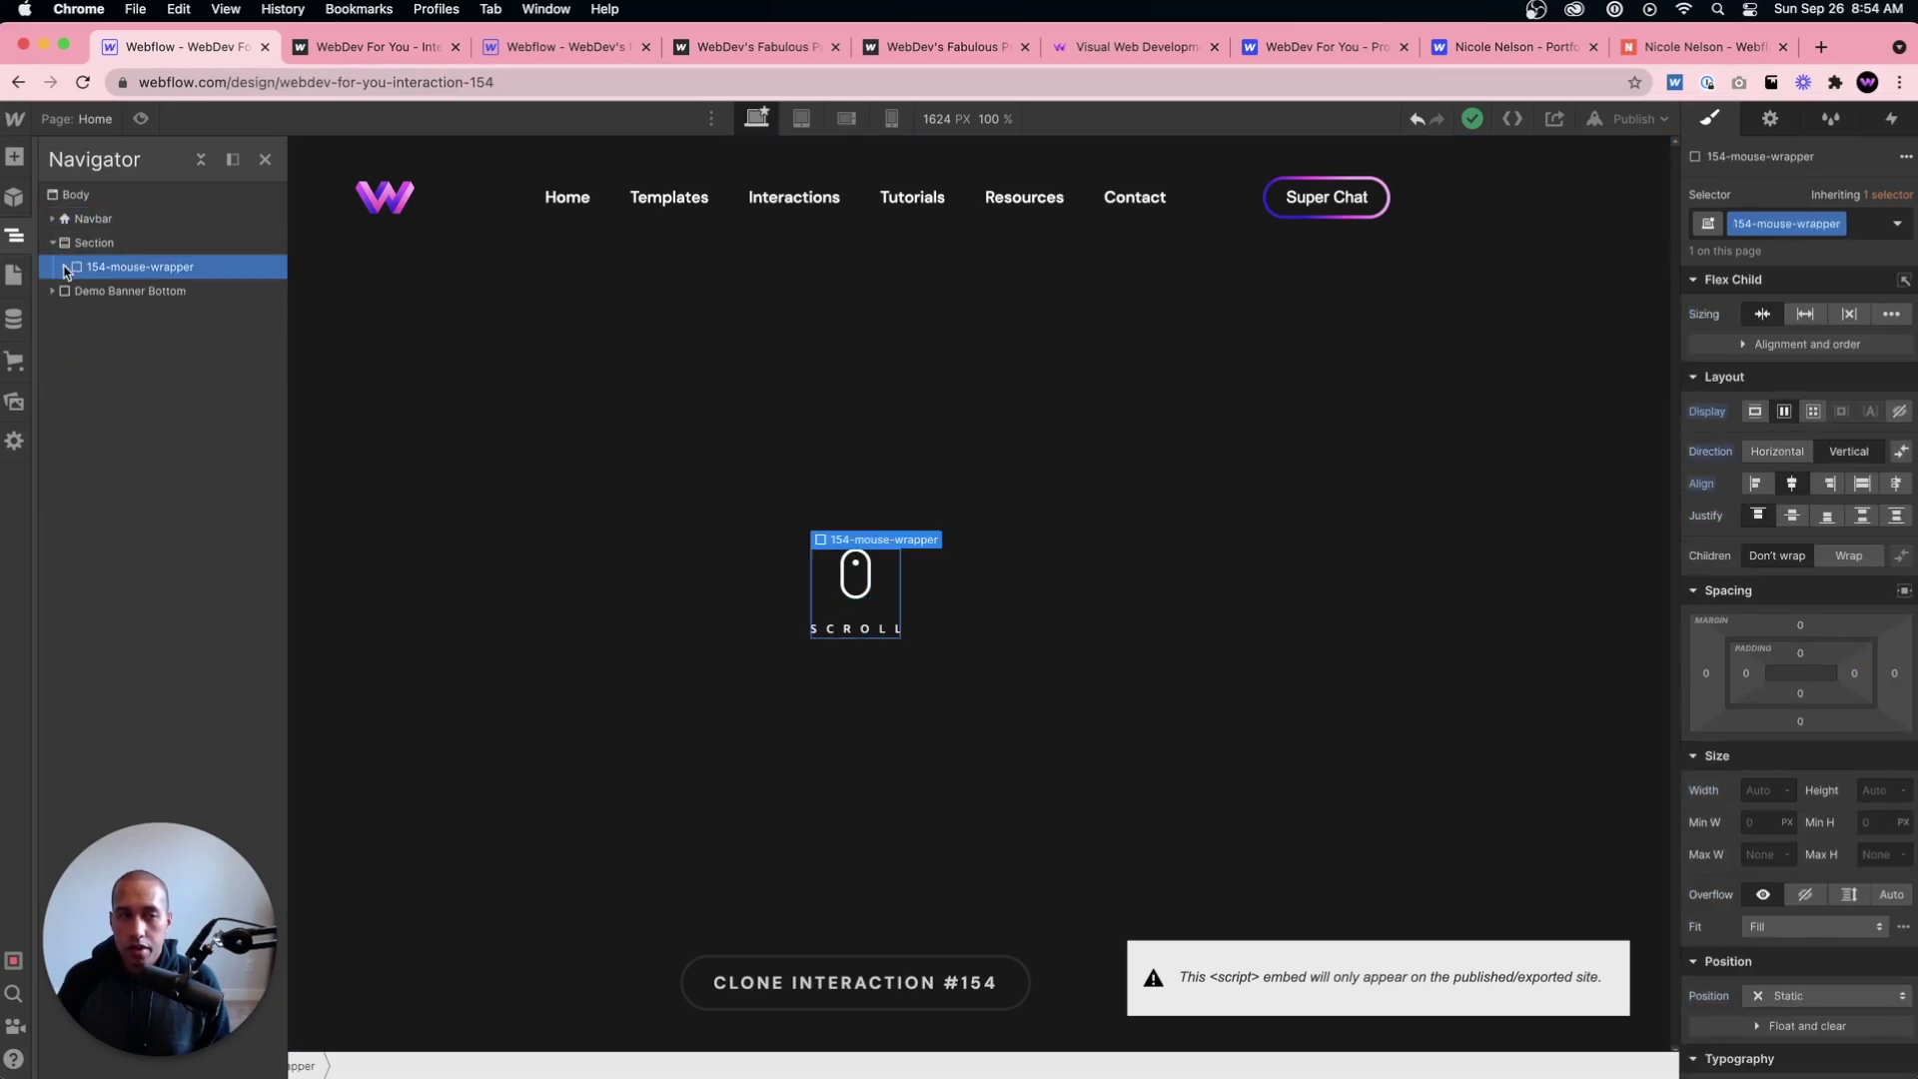